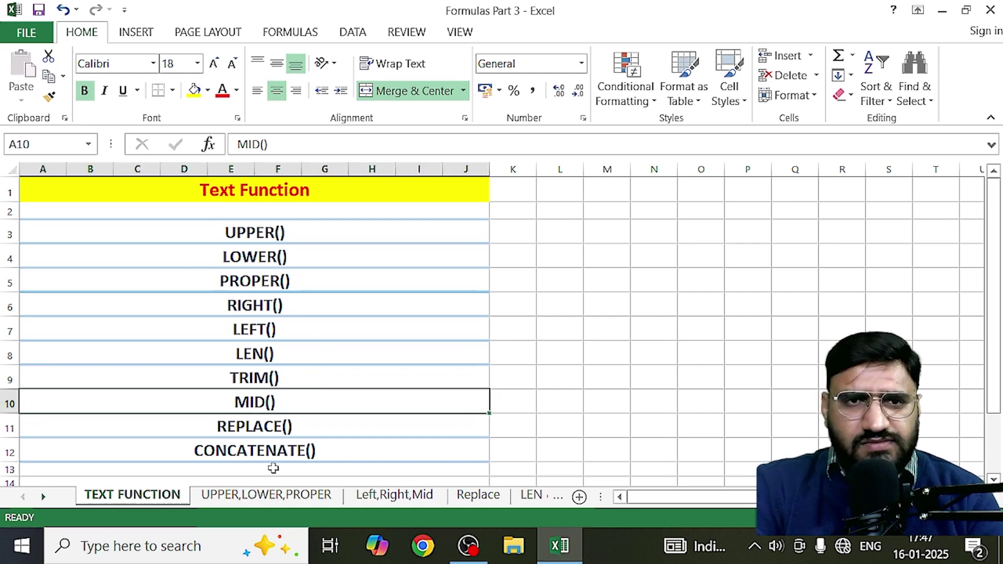
Step: Open the UPPER,LOWER,PROPER sheet and select cell D7, the first empty cell under Upper Name
click(267, 499)
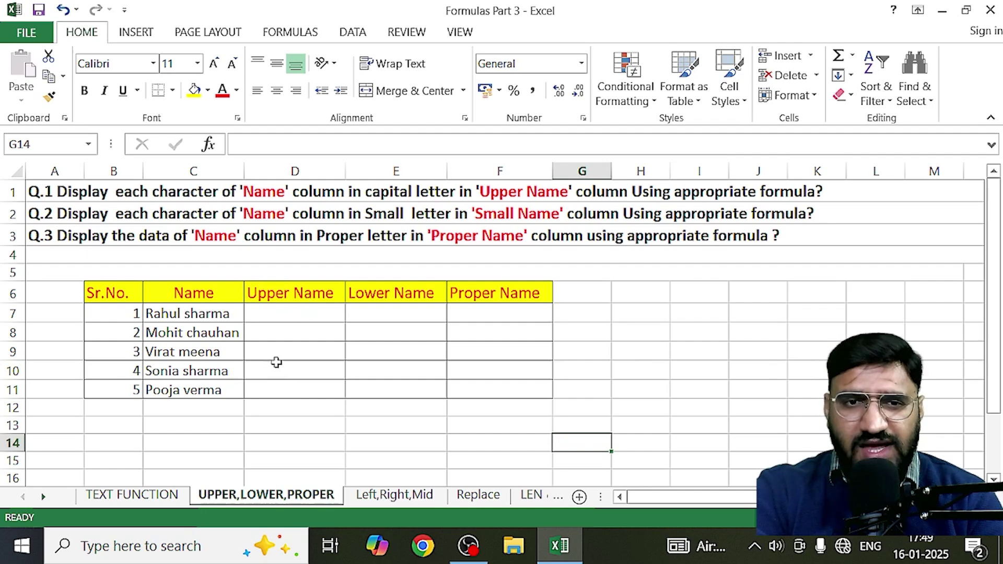
click(275, 313)
key(BackSpace)
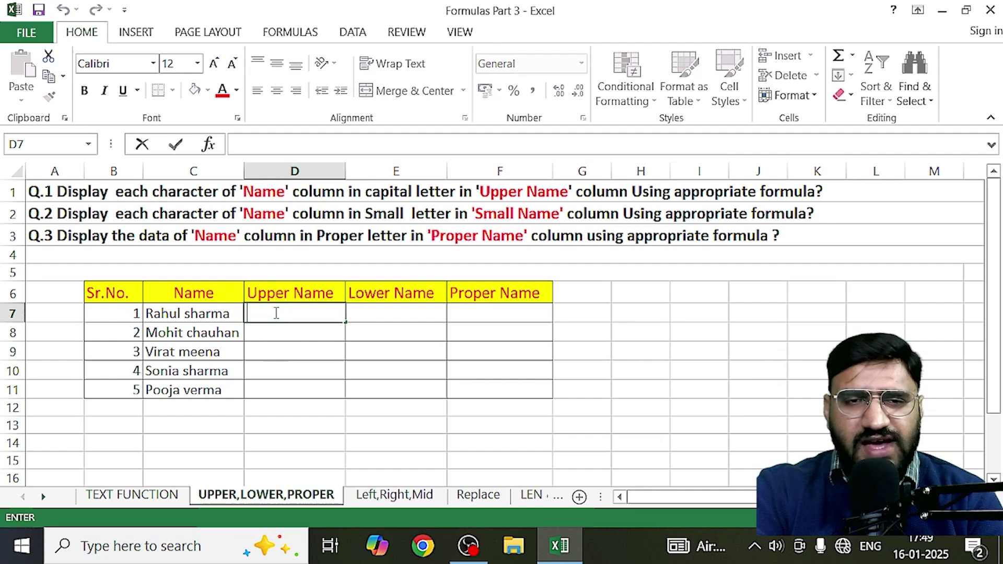
key(Return)
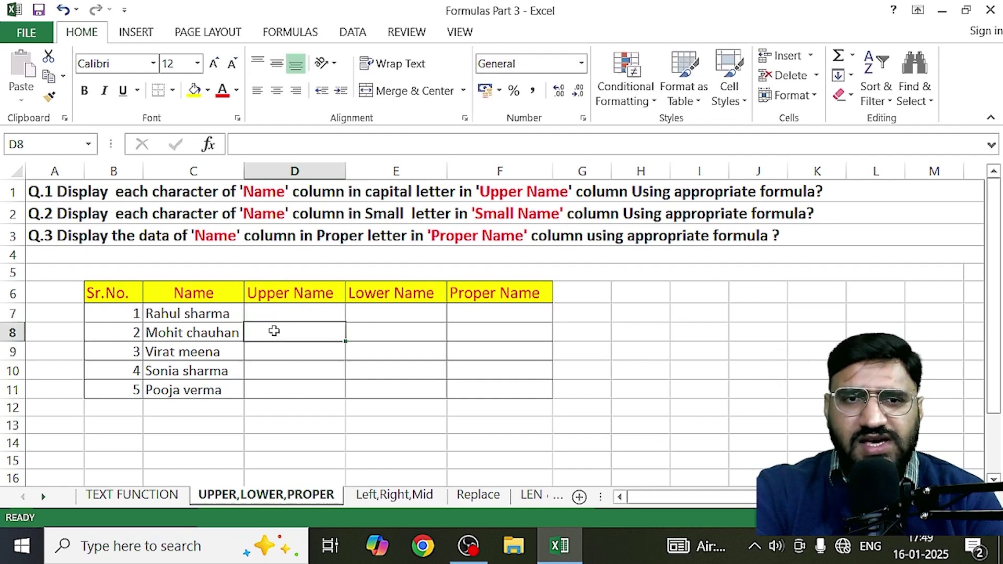
click(292, 311)
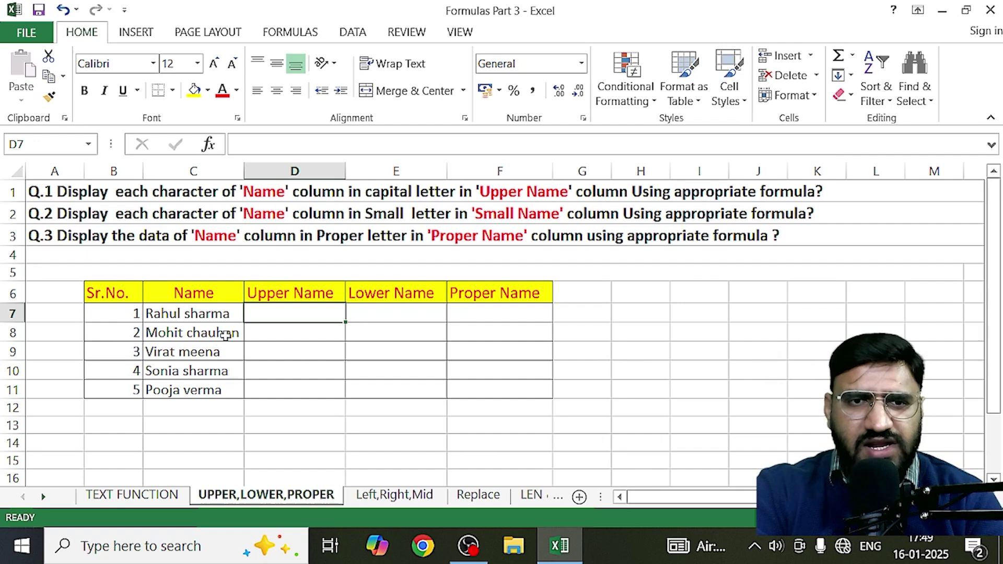
Step: Enter an UPPER formula in D7 with the first person's full name as literal text in double quotes
double_click(302, 314)
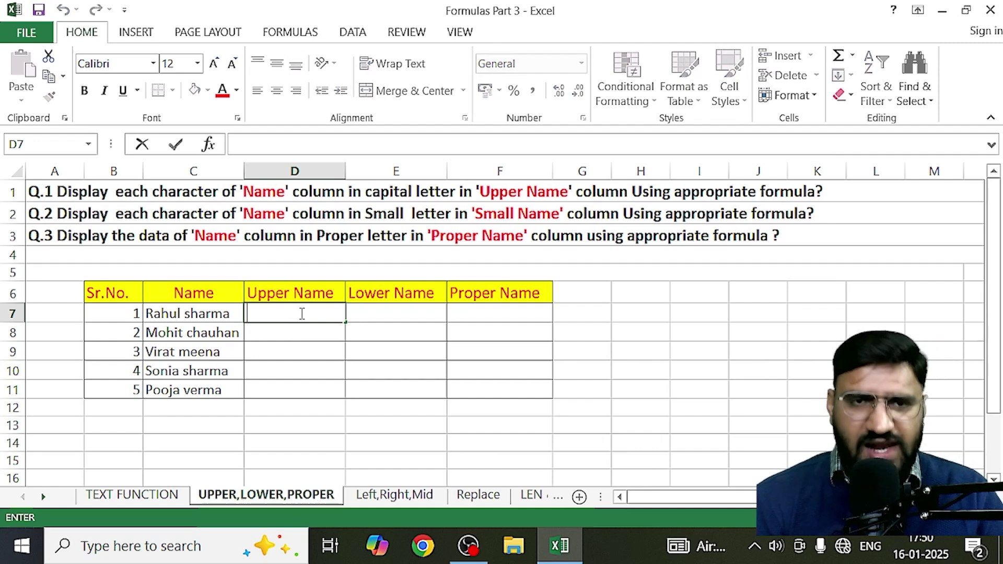
text(=)
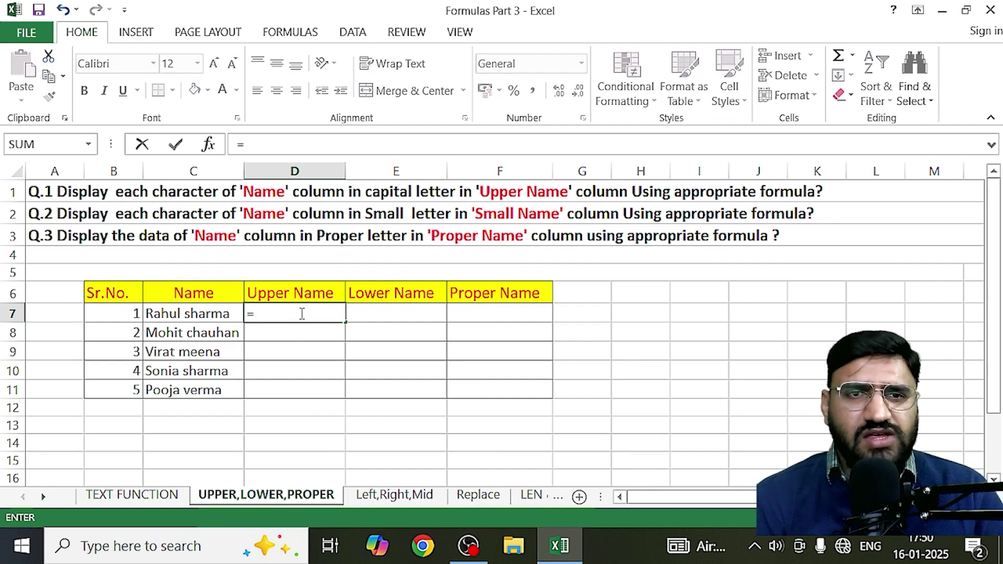
text(Upp)
key(BackSpace)
key(BackSpace)
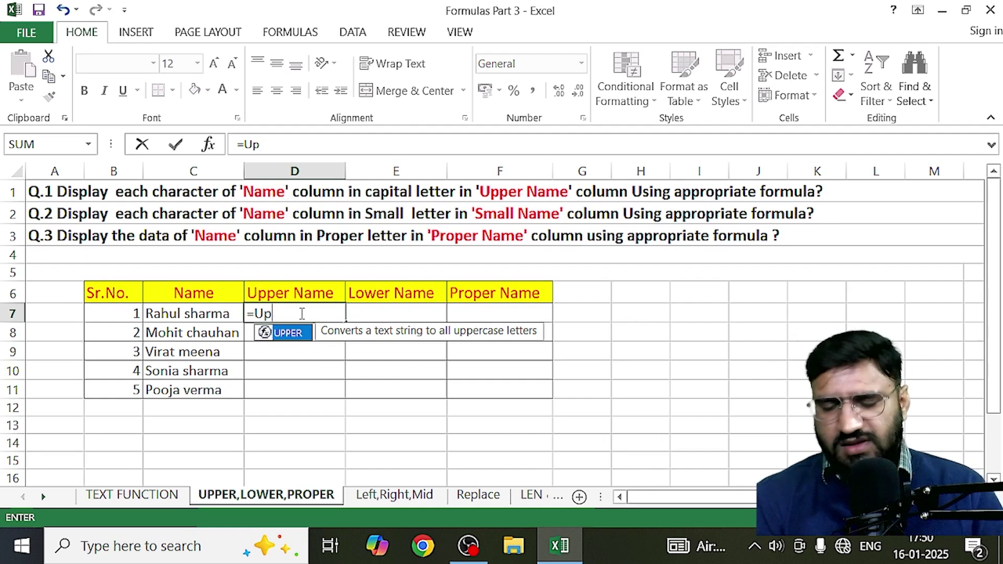
text(PP)
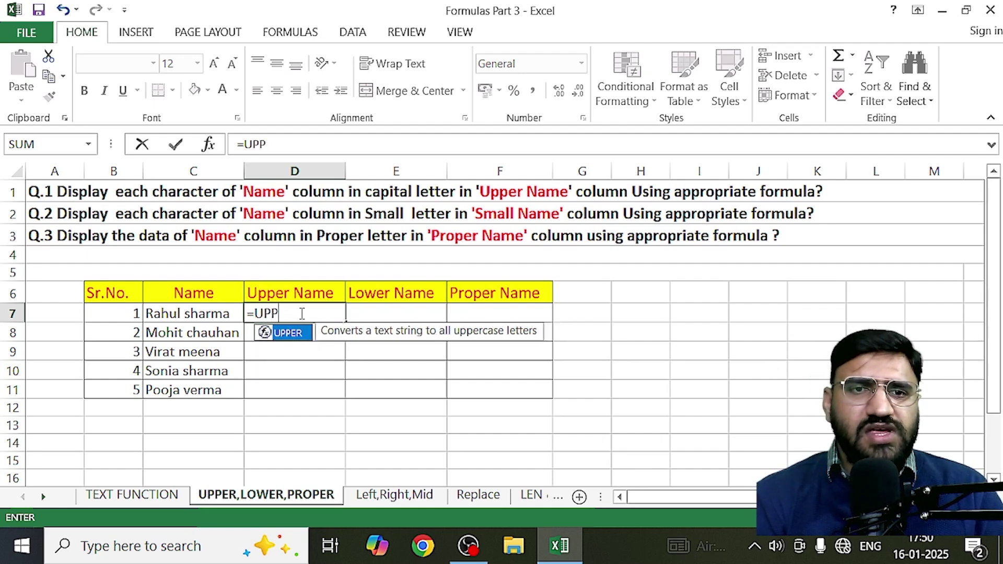
text(E)
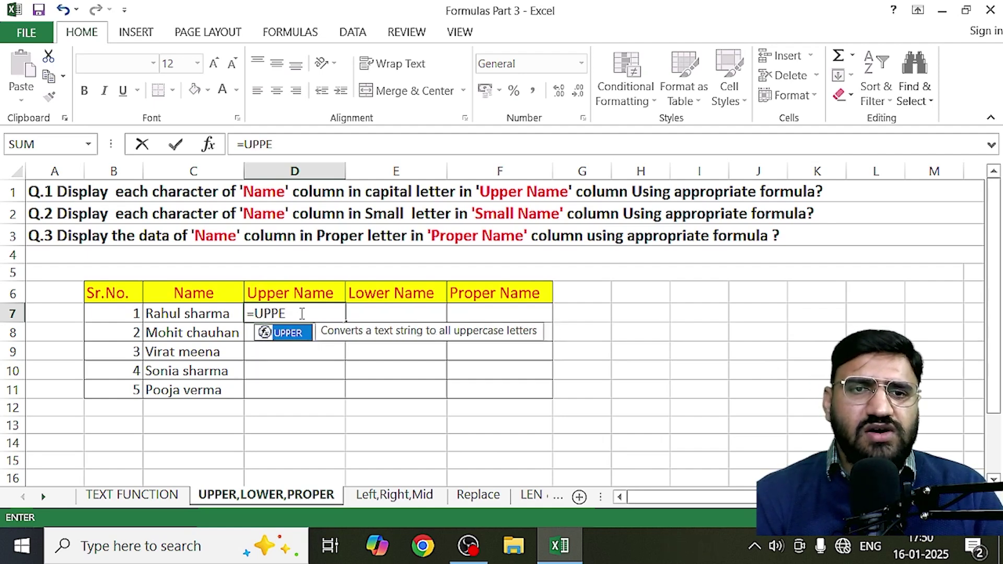
text(R)
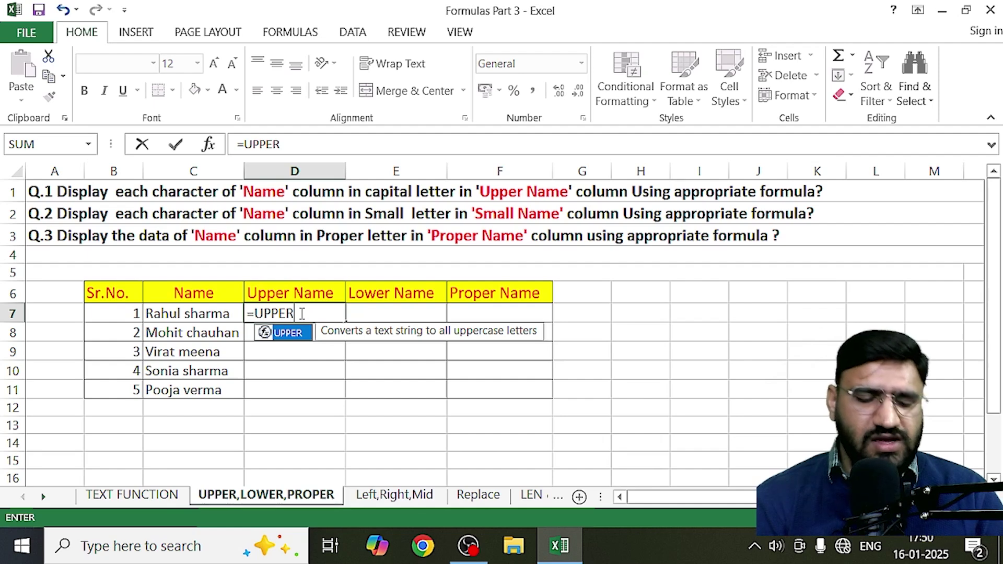
text(()
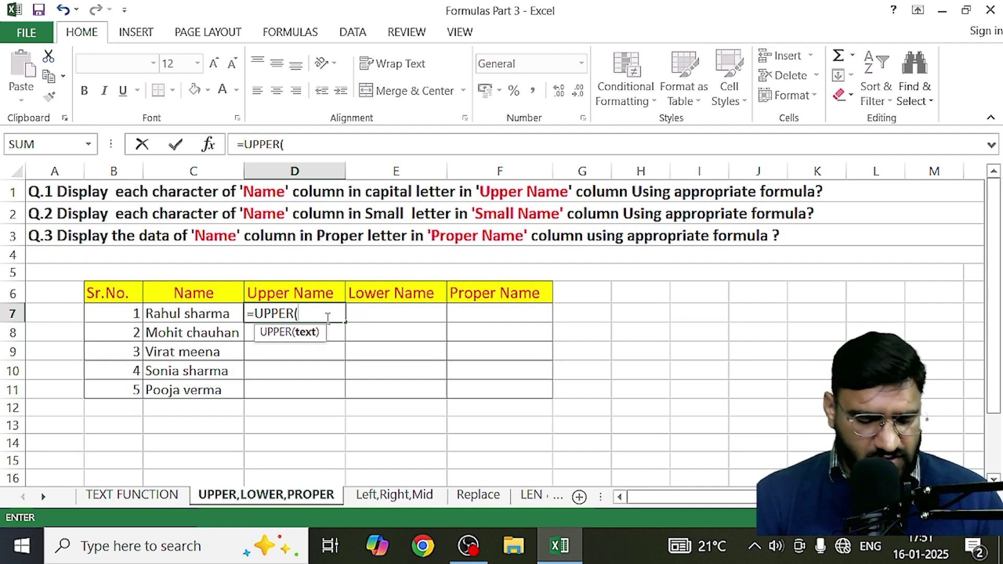
text(")
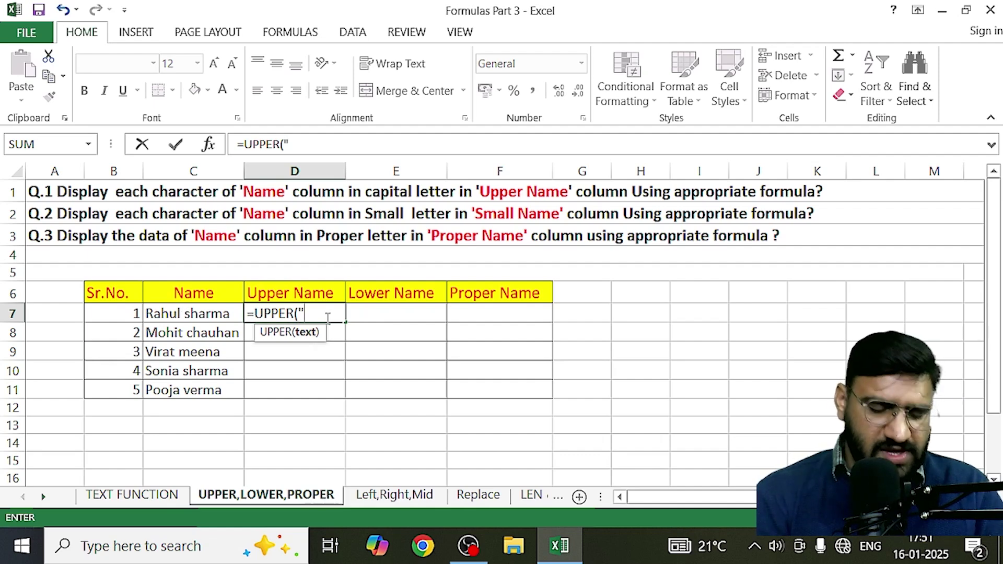
text(Rah)
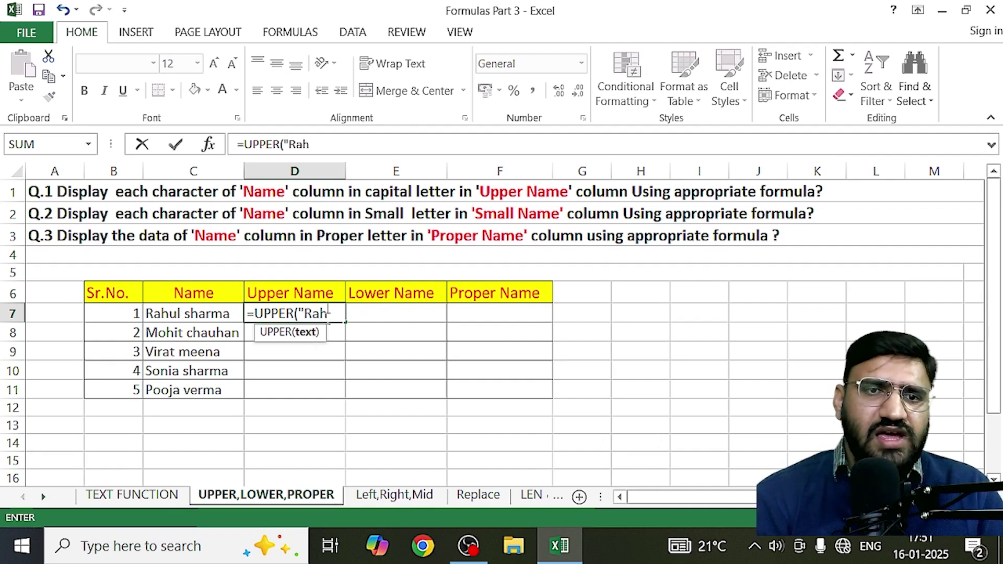
text(ul S)
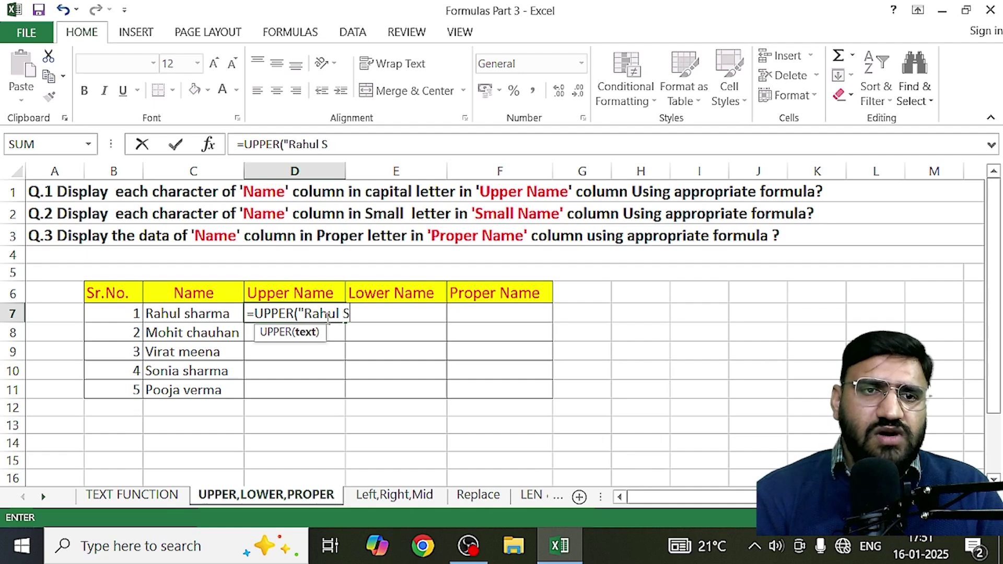
text(harma)
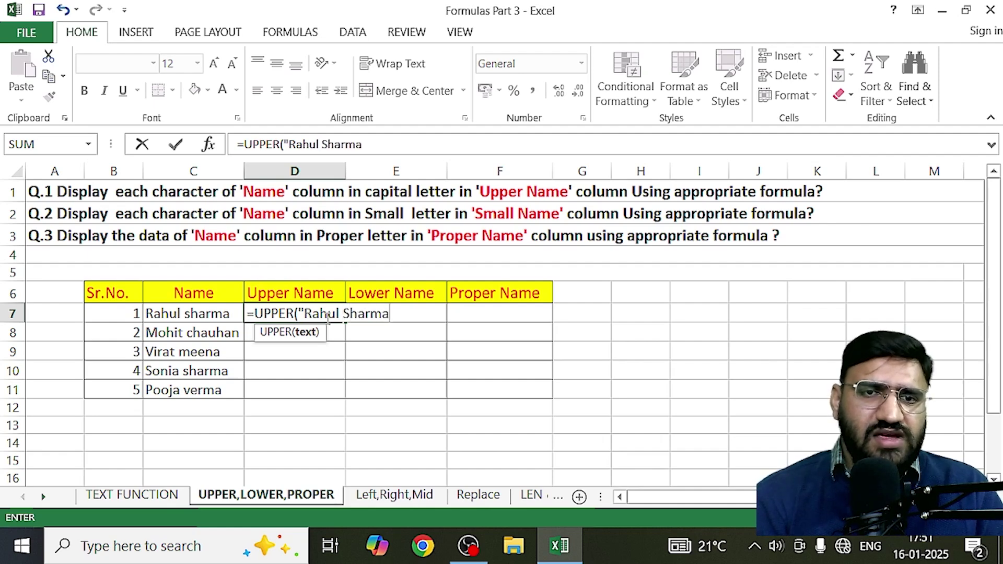
text(")
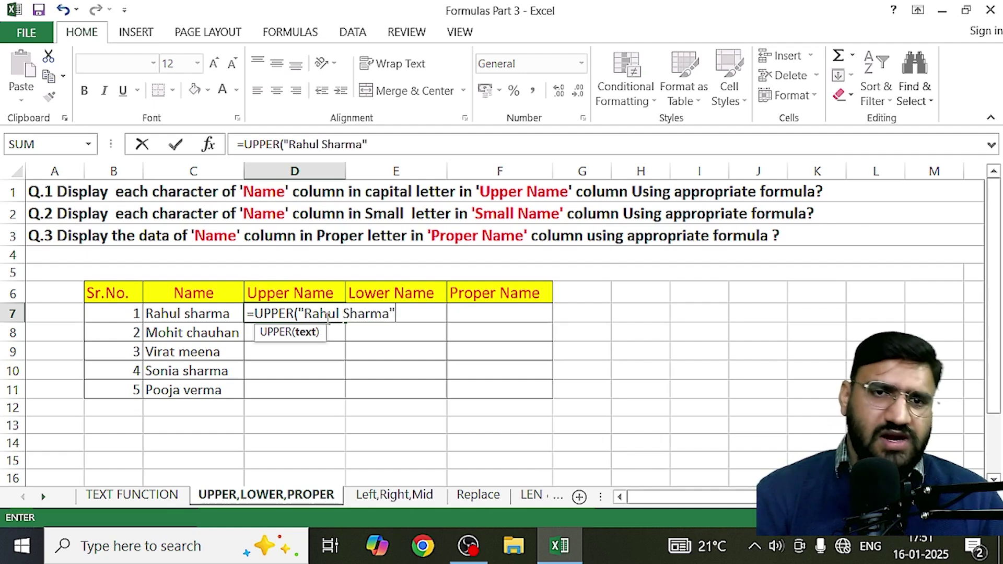
text())
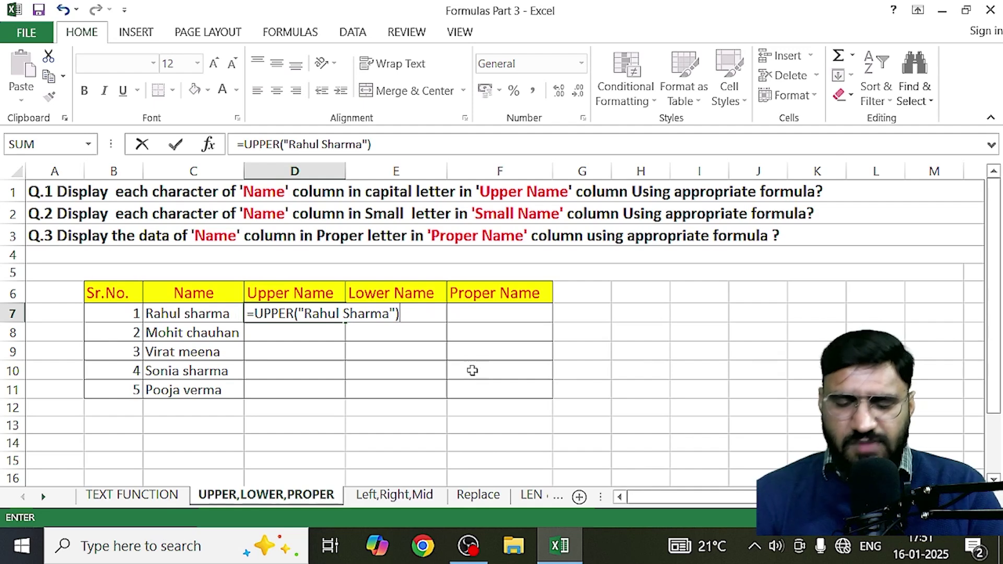
key(Return)
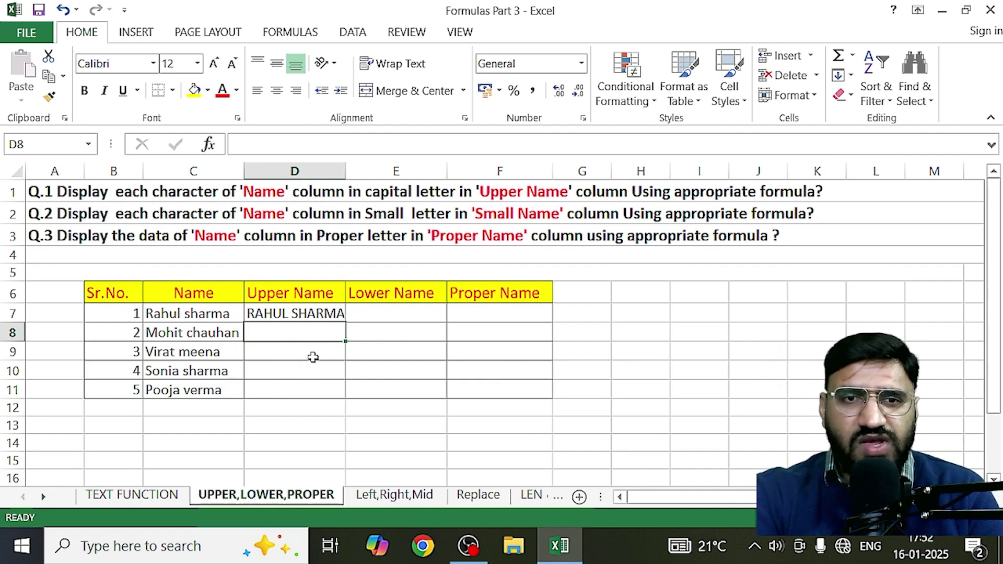
Step: Fill the literal-text UPPER formula from D7 down to D11
click(305, 313)
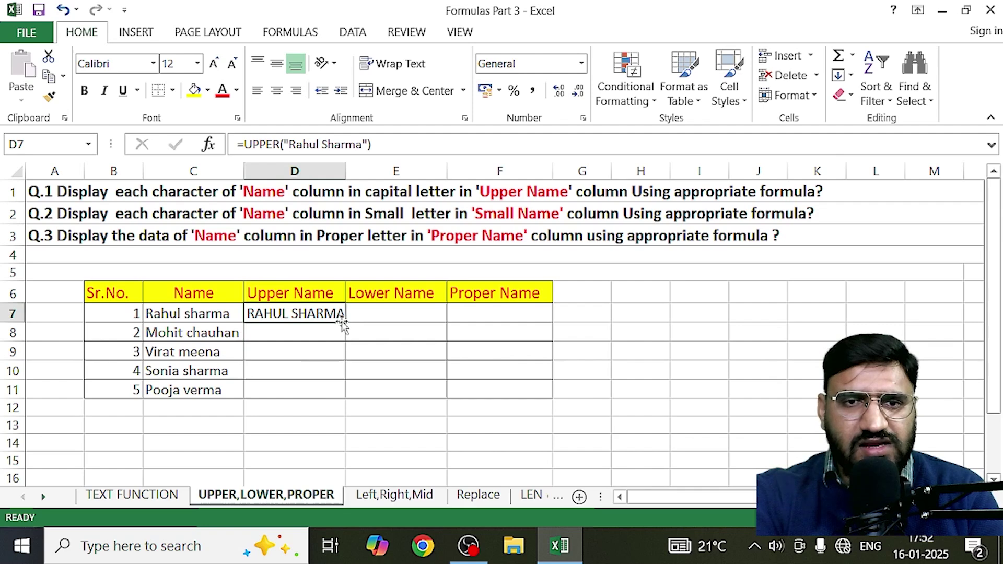
drag(345, 321, 345, 390)
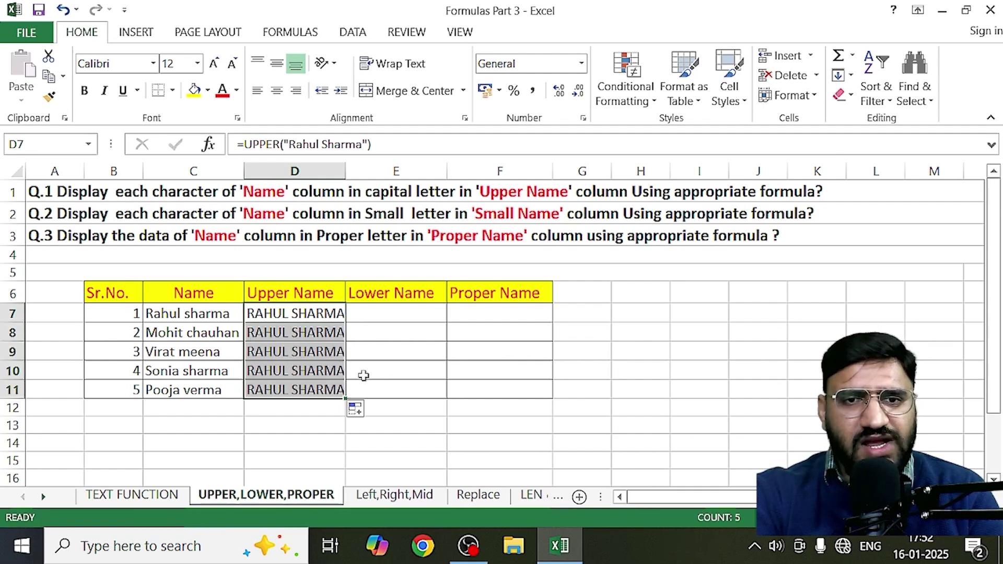
click(298, 420)
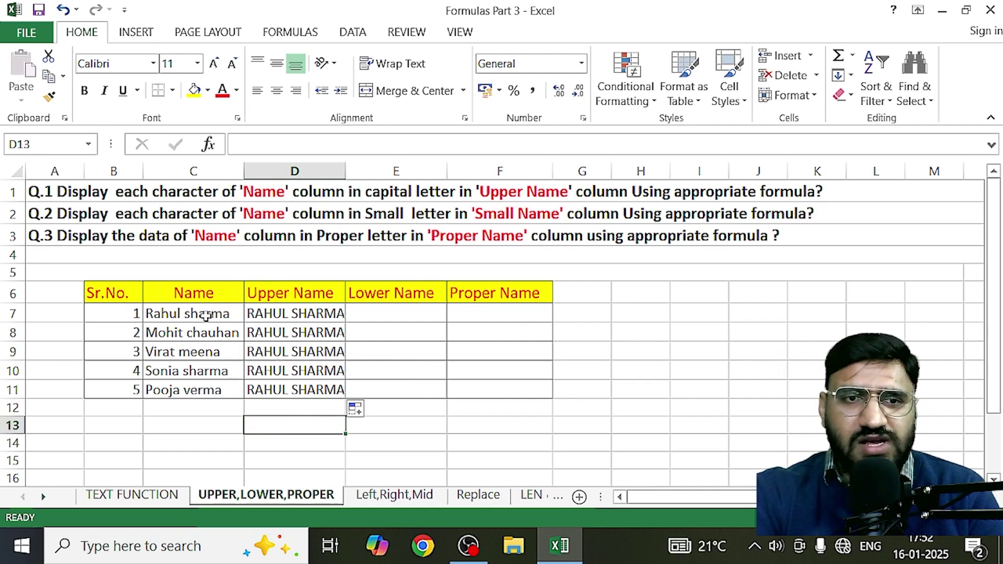
Step: Clear the contents of the Upper Name cells D7:D11
click(292, 316)
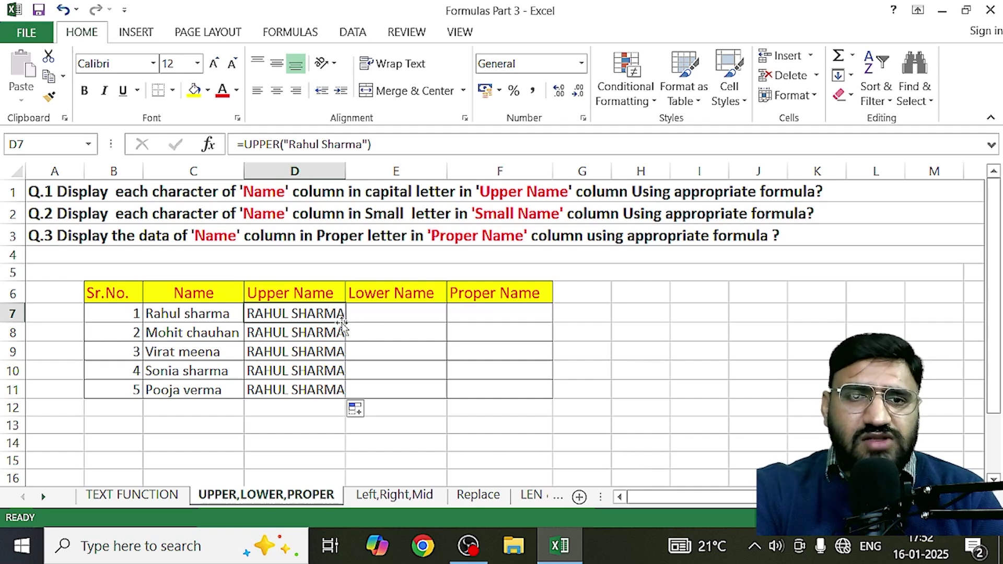
click(294, 430)
click(280, 330)
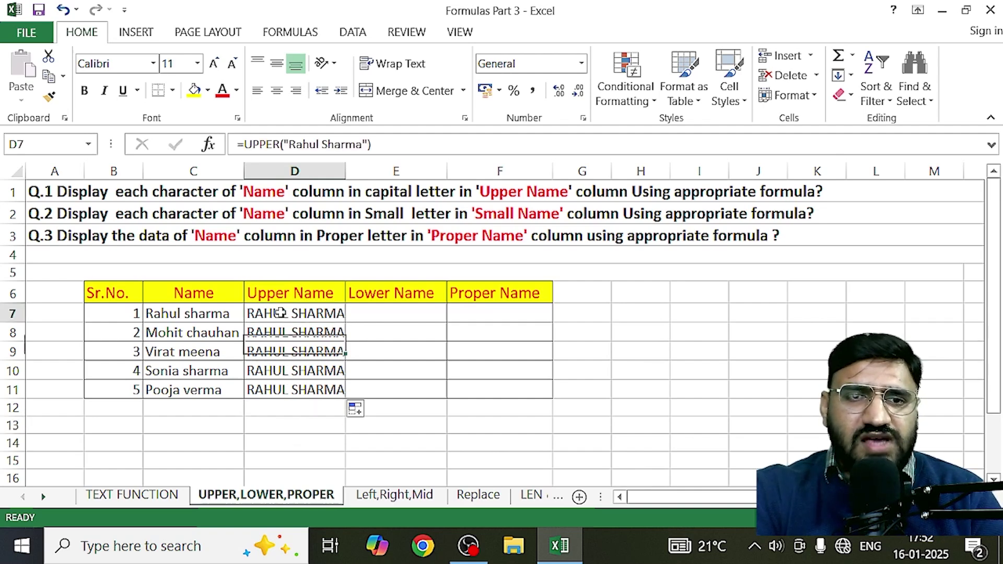
click(319, 319)
drag(340, 323, 333, 393)
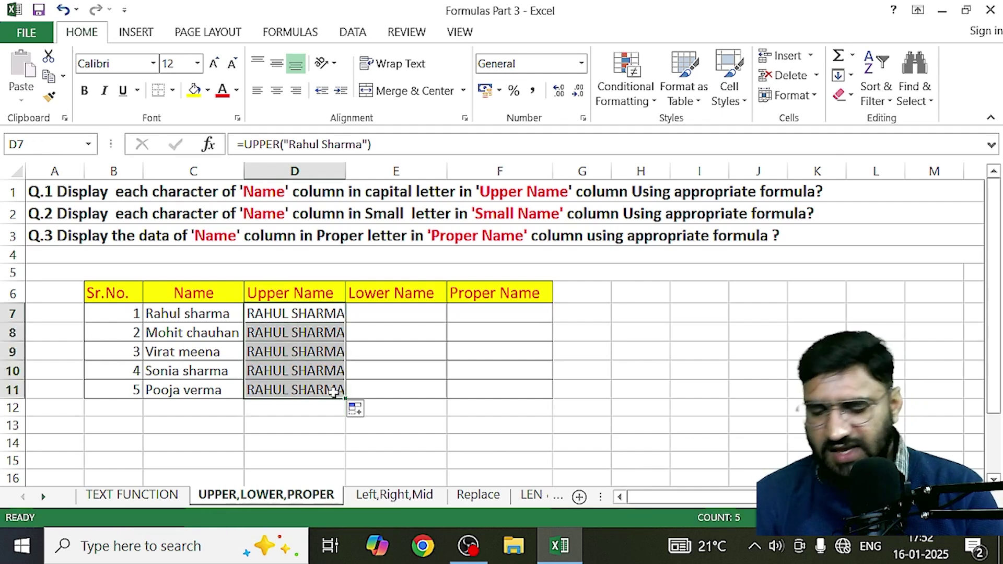
key(Delete)
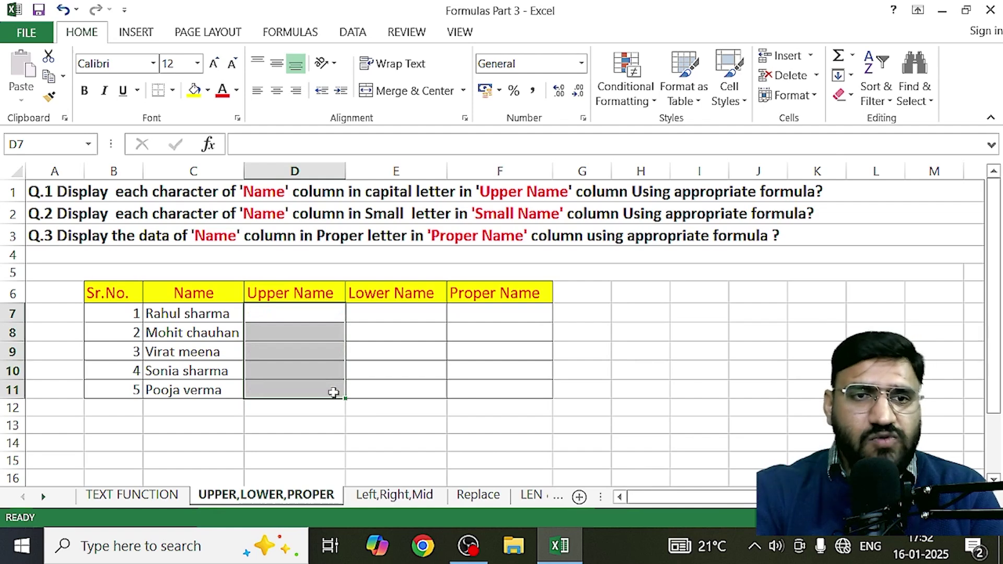
Step: Enter the formula =UPPER(C7) in cell D7 under Upper Name
click(273, 311)
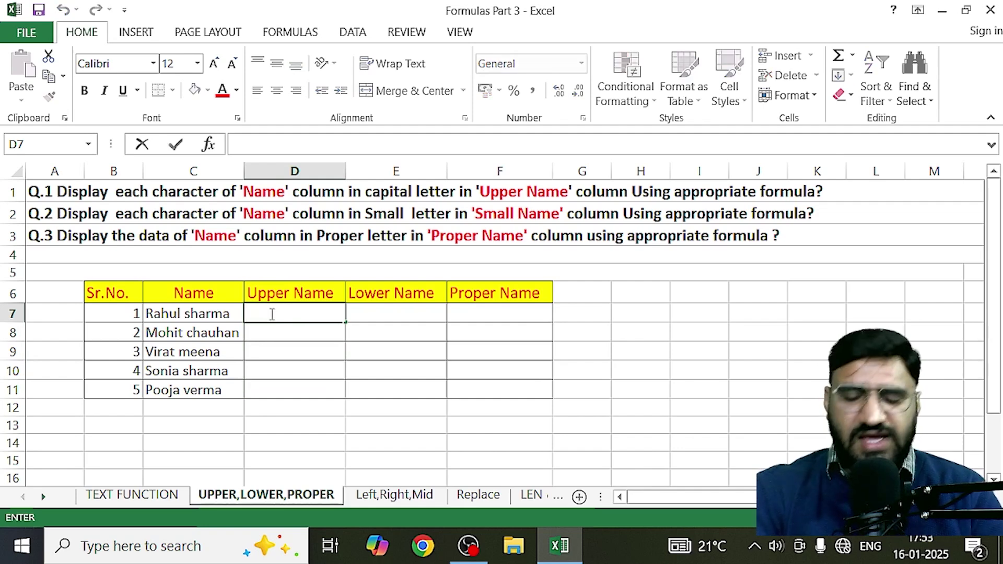
text(=)
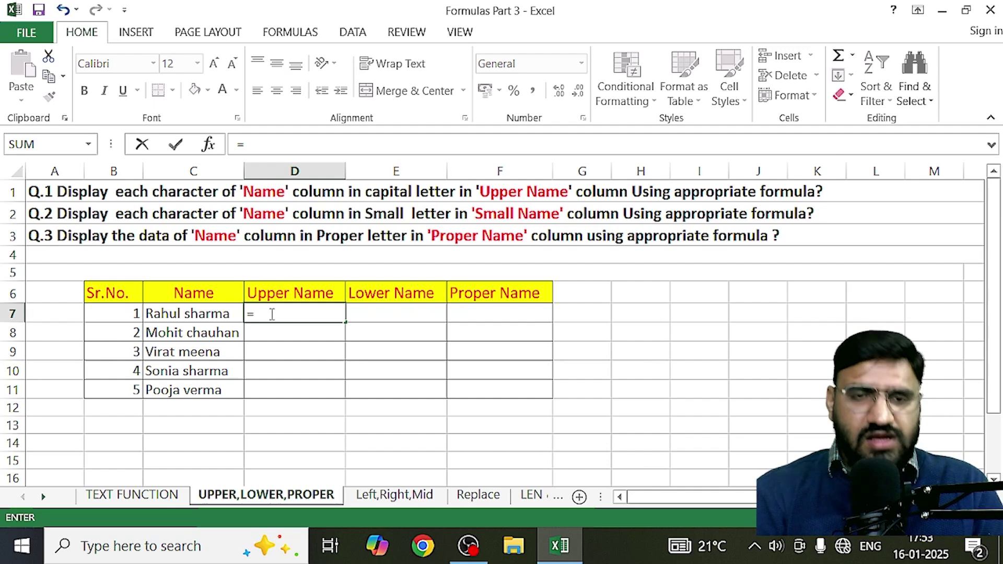
text(UPPER)
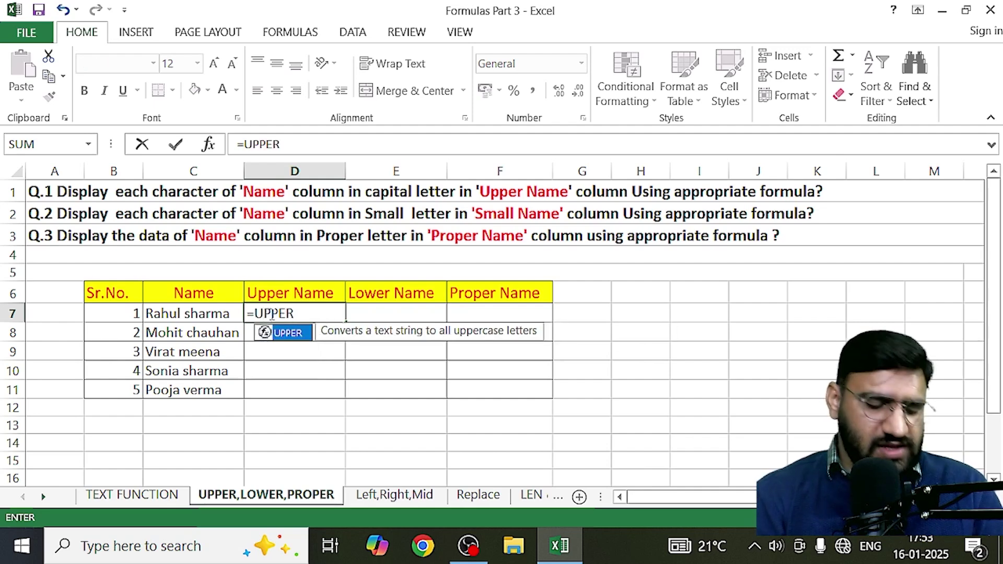
text(()
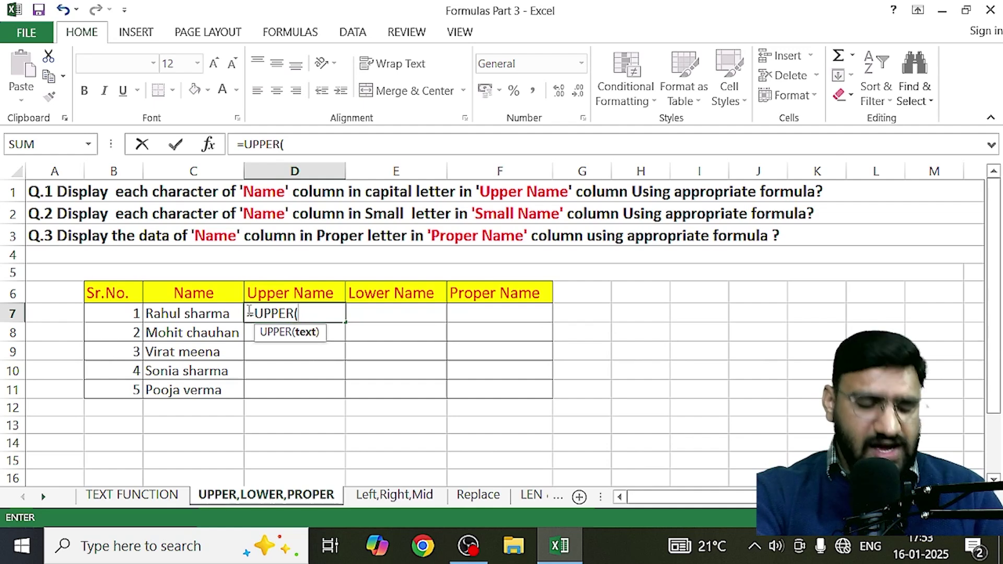
click(184, 316)
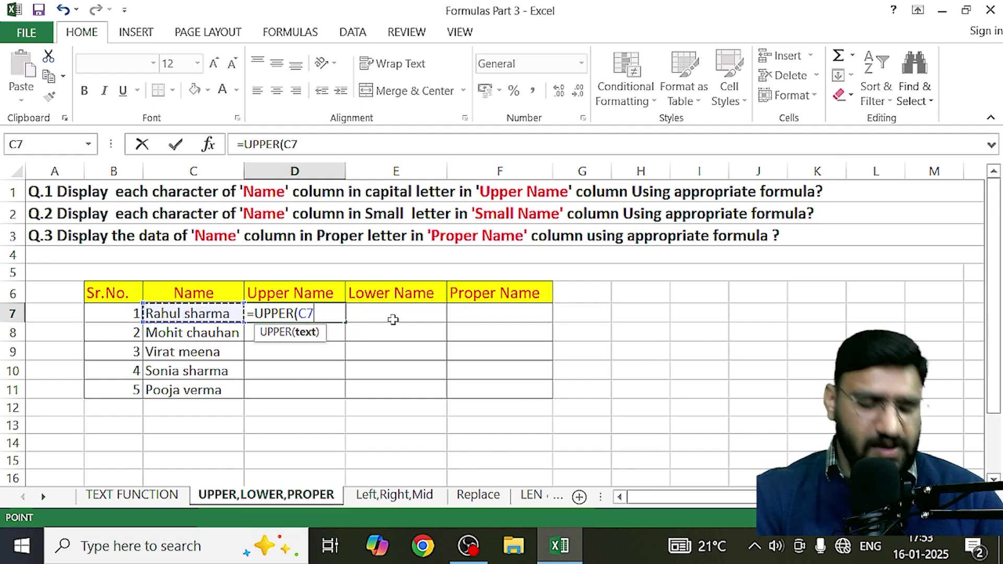
text())
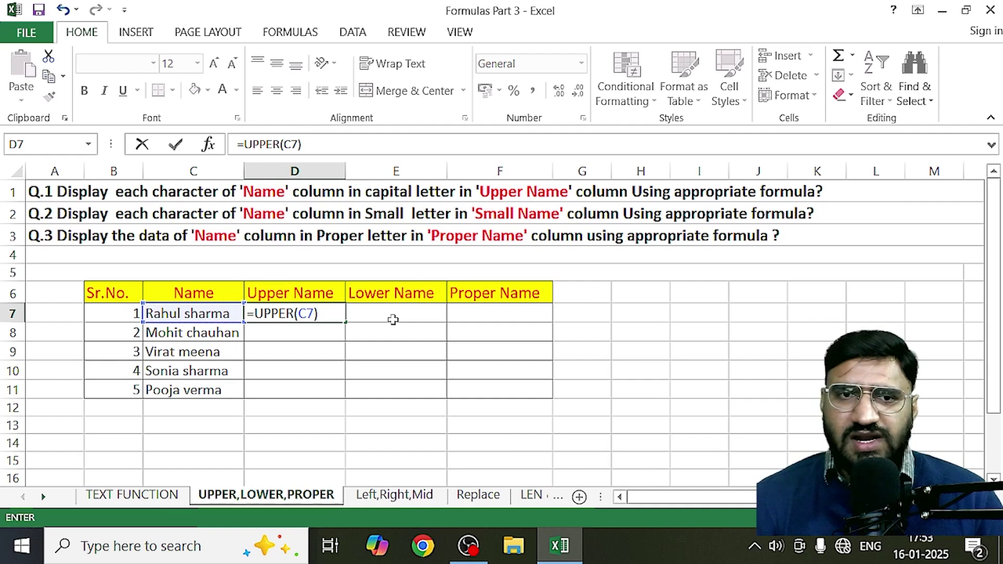
key(Return)
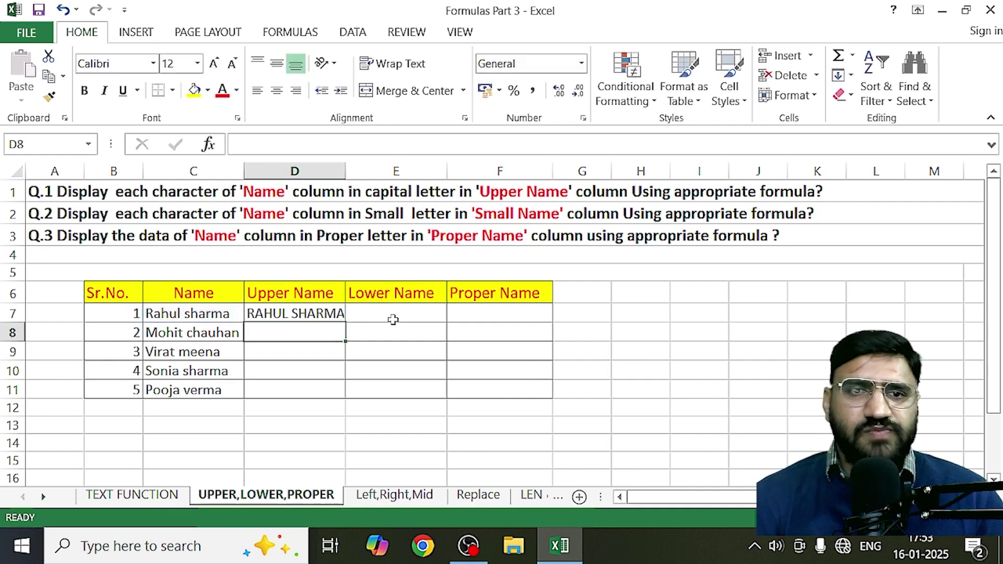
Step: Fill the cell-reference UPPER formula from D7 down to D11 and widen column D to fit the longest name
click(291, 313)
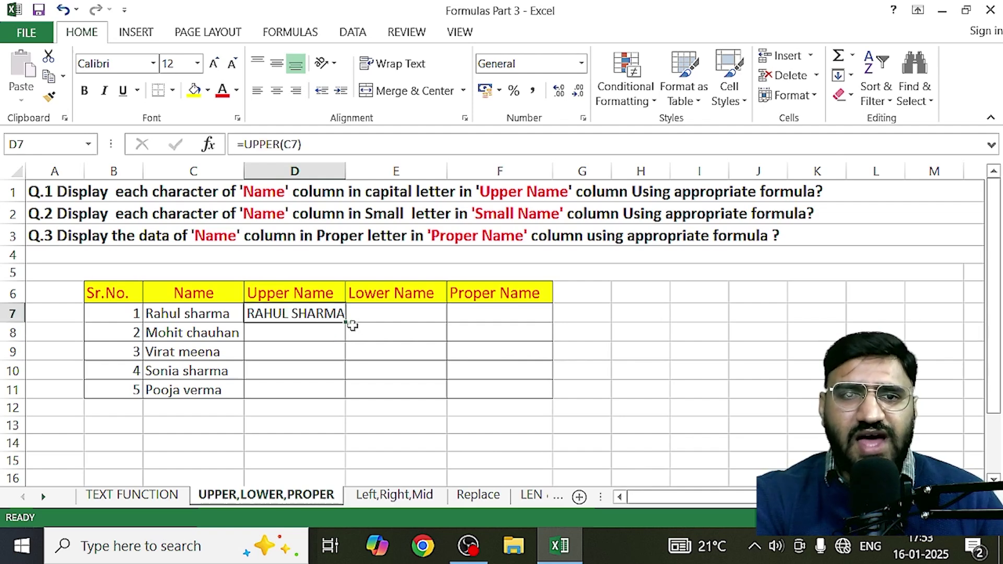
drag(345, 322, 339, 398)
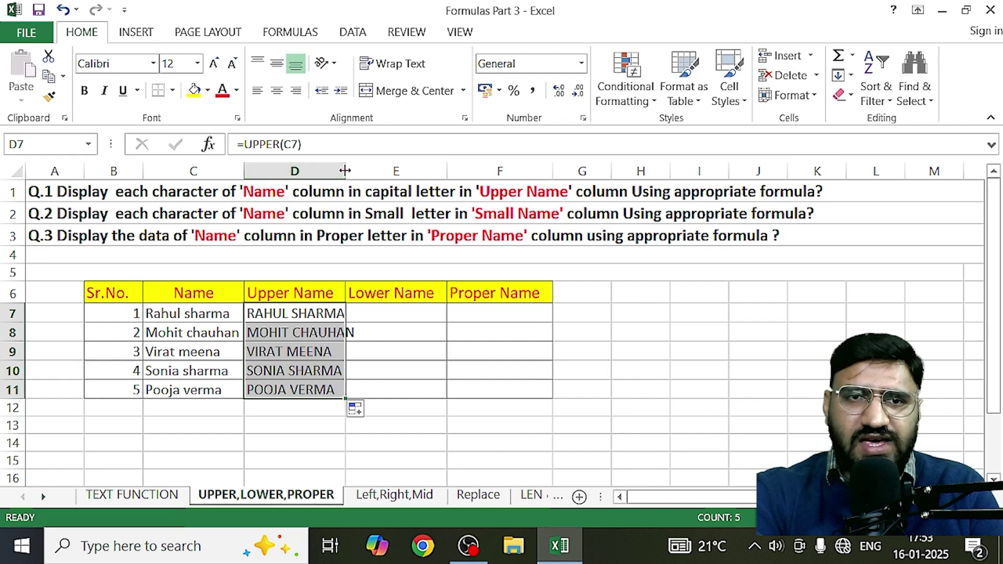
drag(344, 171, 359, 170)
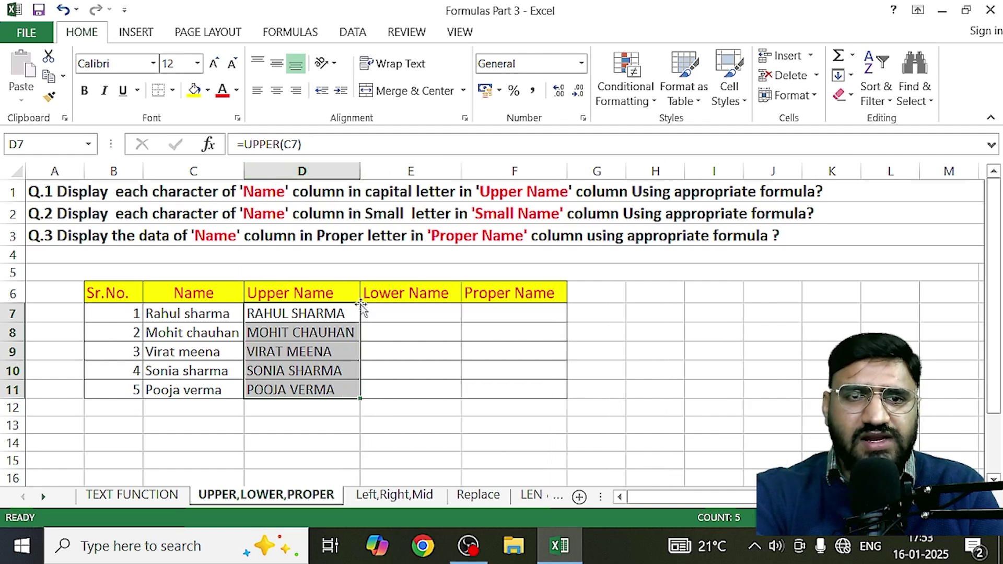
Step: Enter a LOWER formula in cell E7 under Lower Name, with the first person's full name as quoted literal text
click(334, 442)
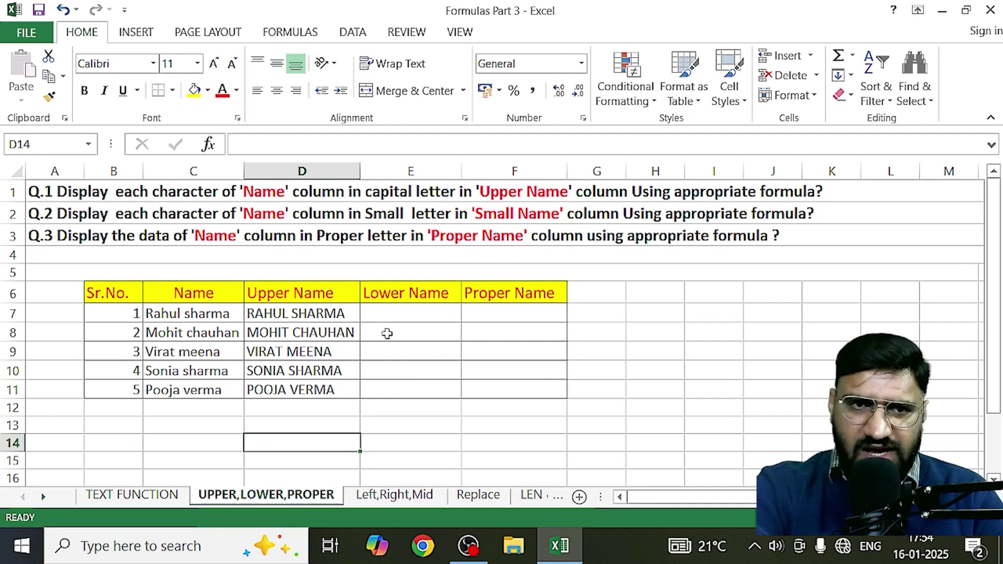
click(400, 314)
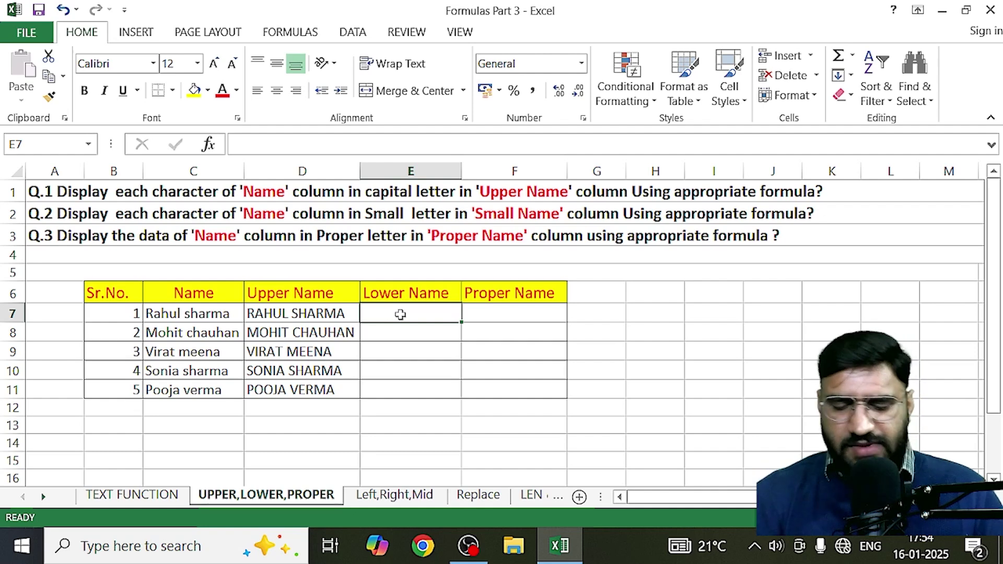
text(=)
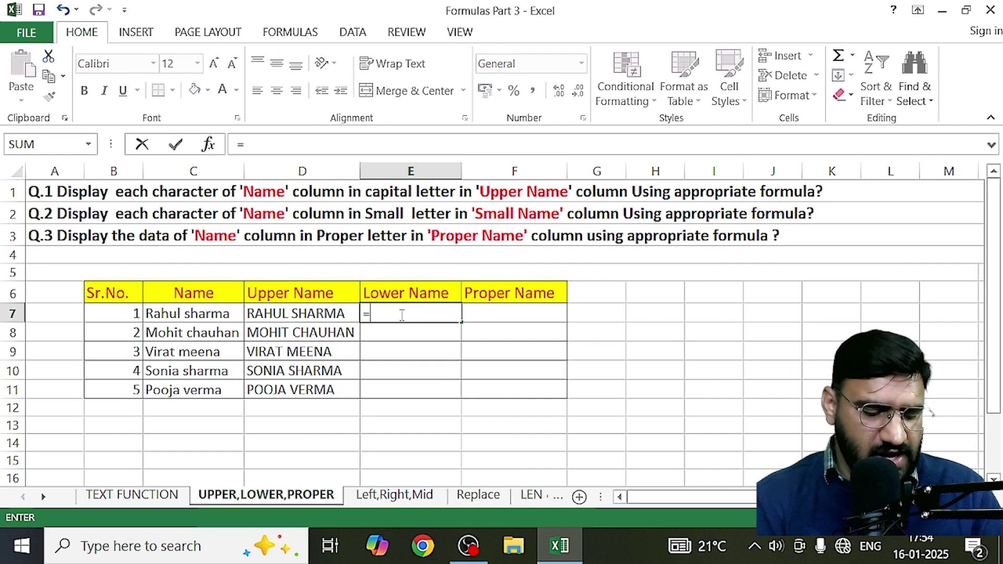
text(LO)
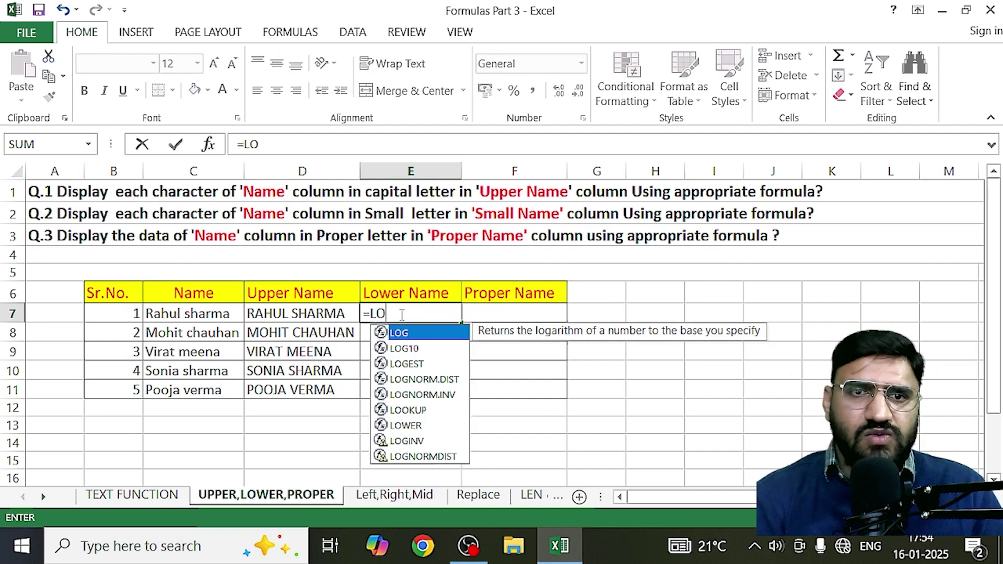
text(WER)
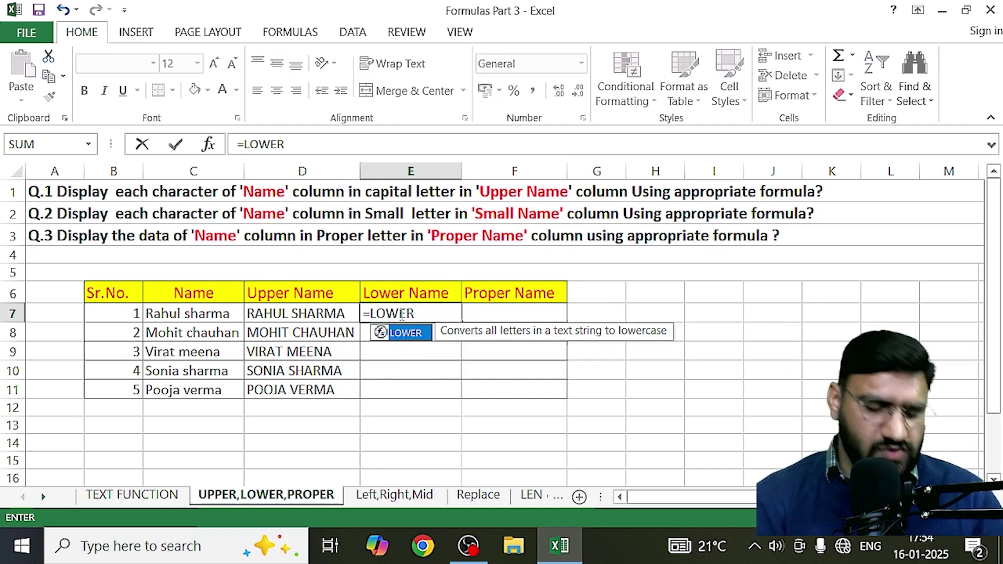
text(("r)
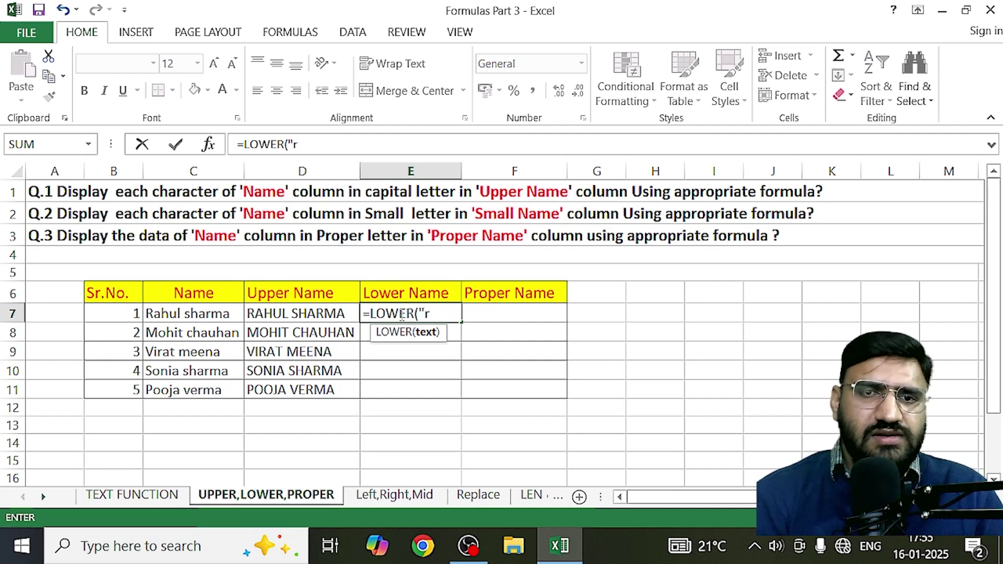
text(R)
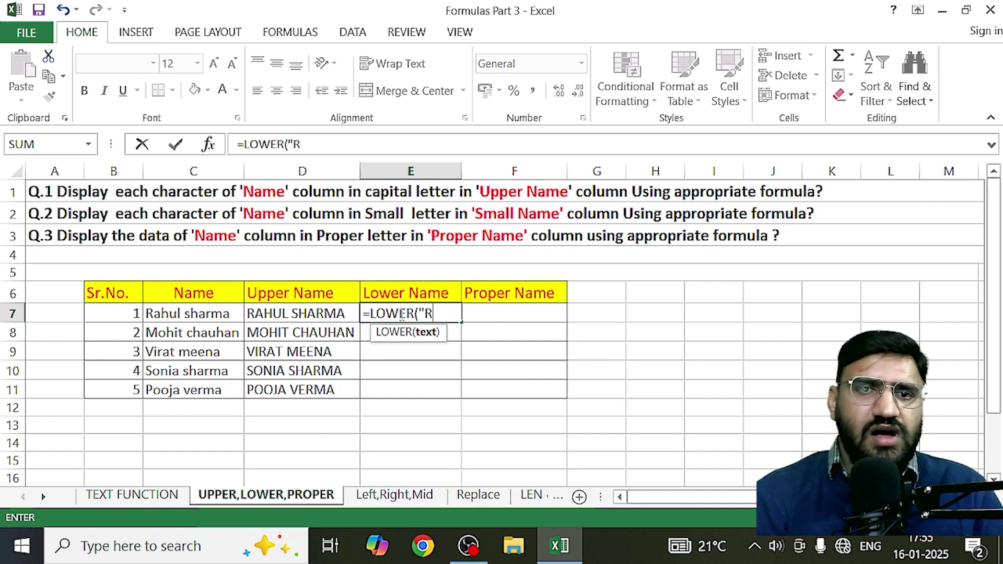
text(ahul)
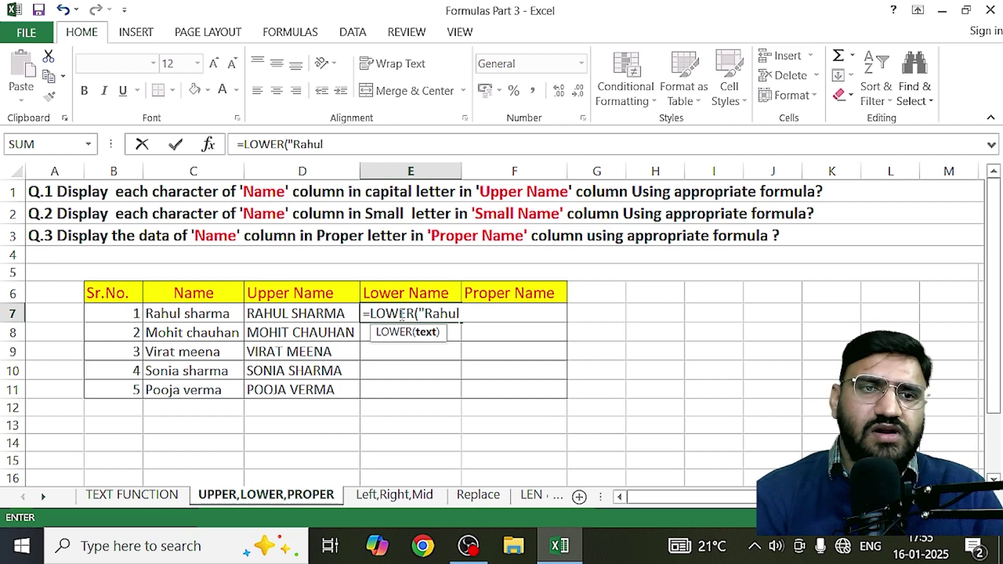
text( S)
key(BackSpace)
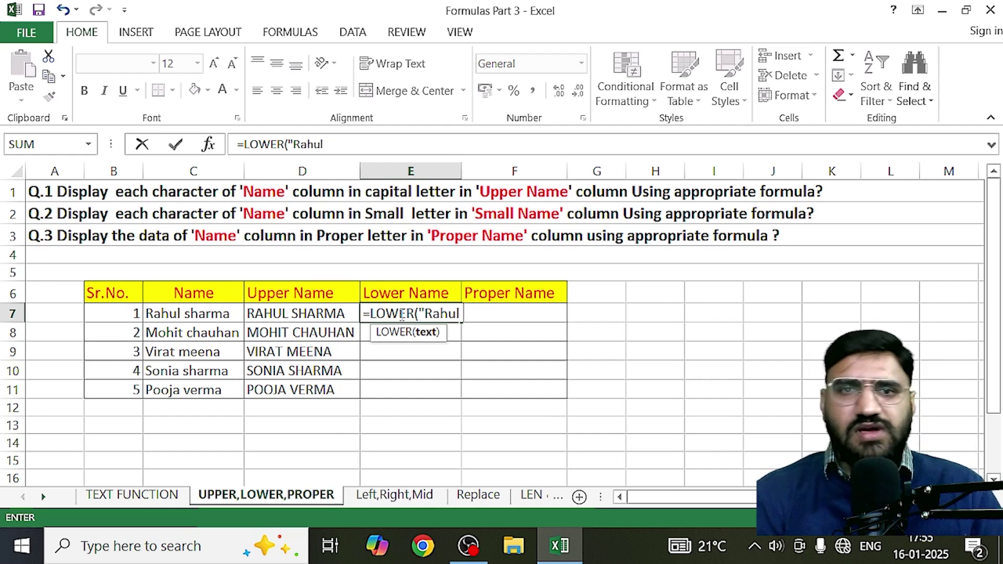
text(sharma)
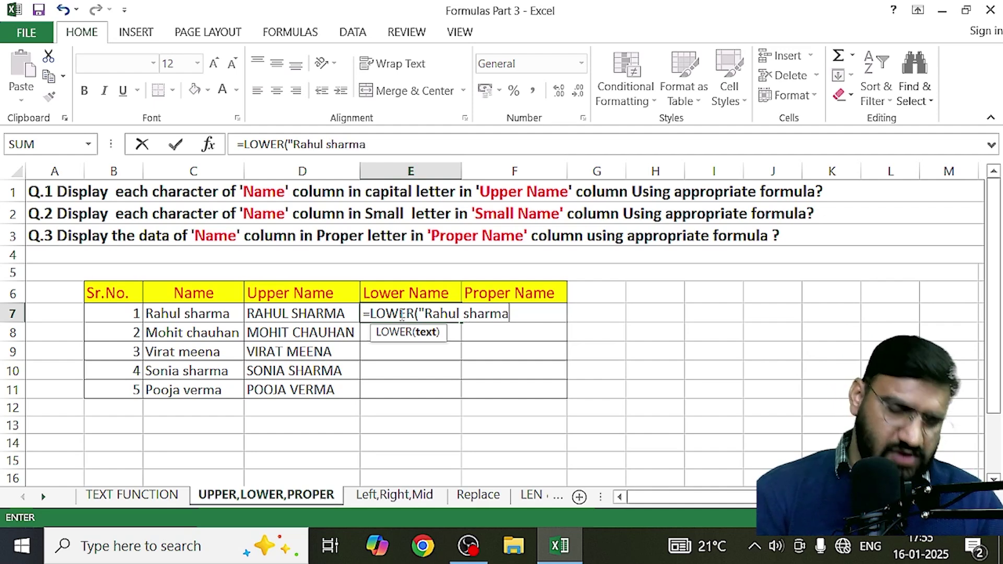
text("))
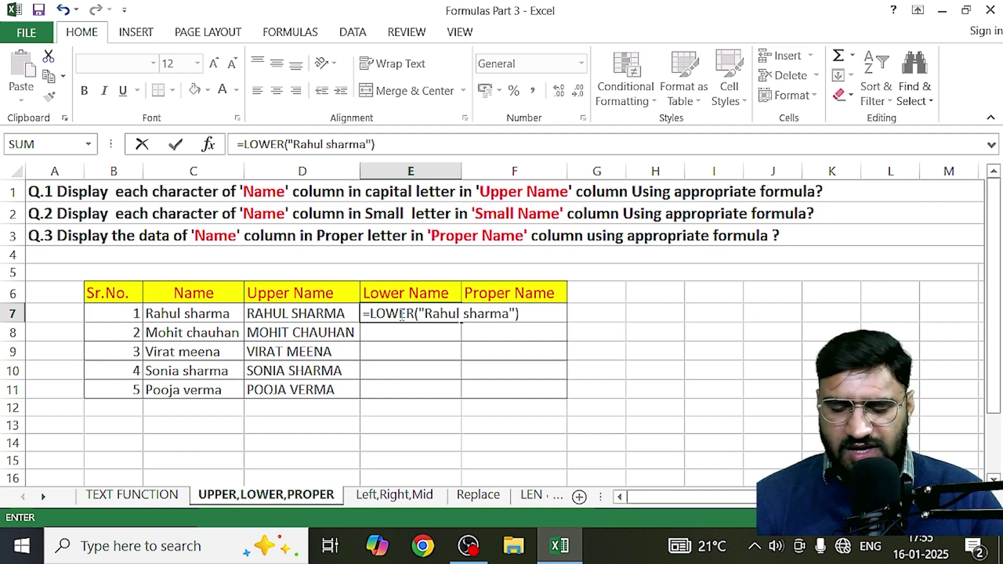
key(Return)
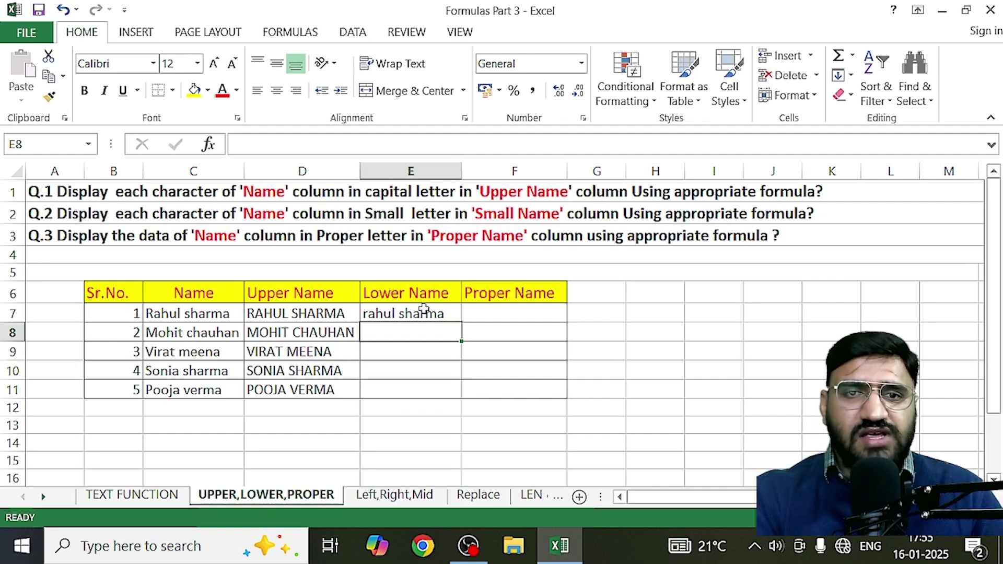
Step: Fill the literal-text LOWER formula from E7 down to E11 and clear the contents of those cells
click(452, 315)
drag(461, 322, 459, 396)
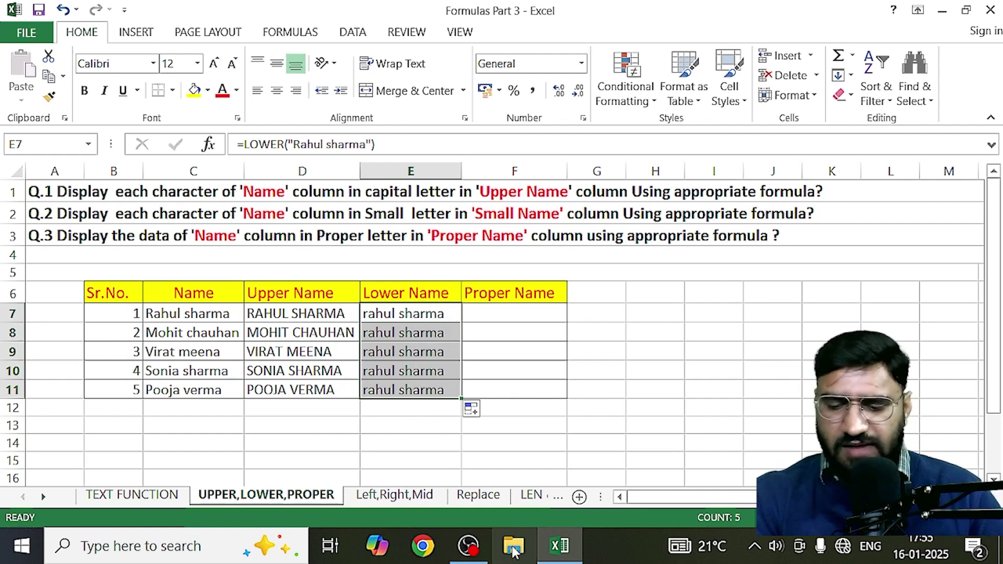
key(Delete)
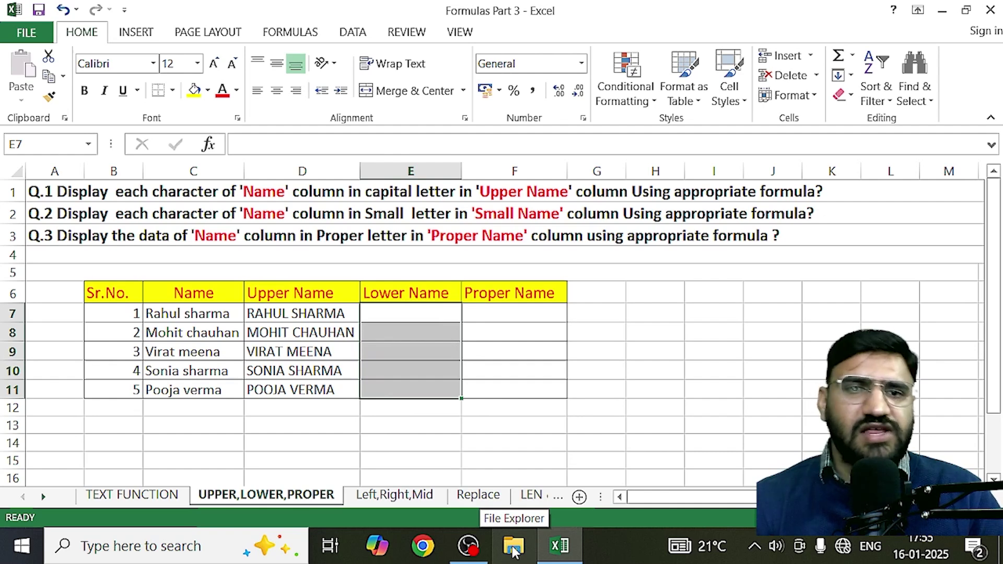
Step: Enter the formula =LOWER(C7) in cell E7 under Lower Name
click(407, 316)
double_click(407, 316)
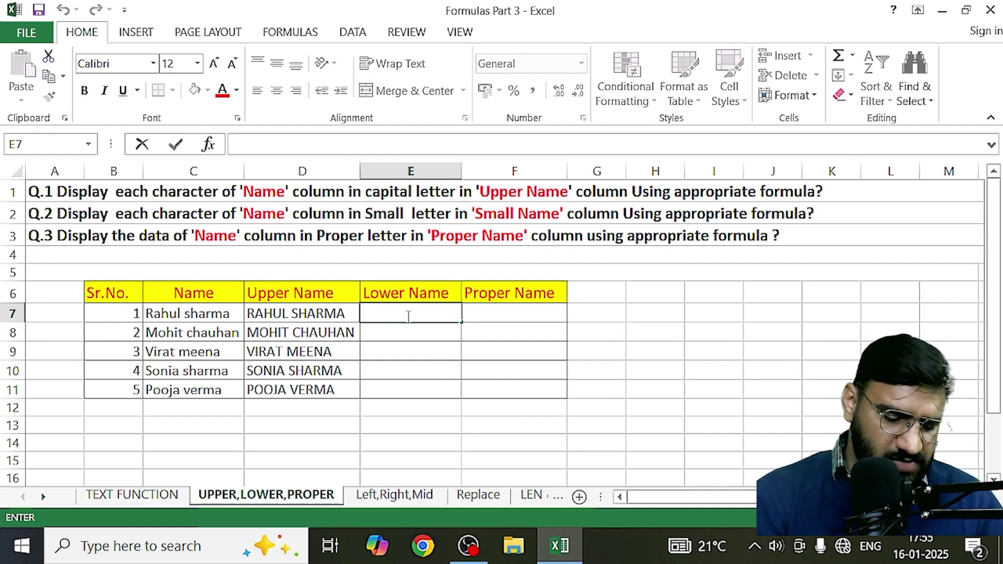
text(=)
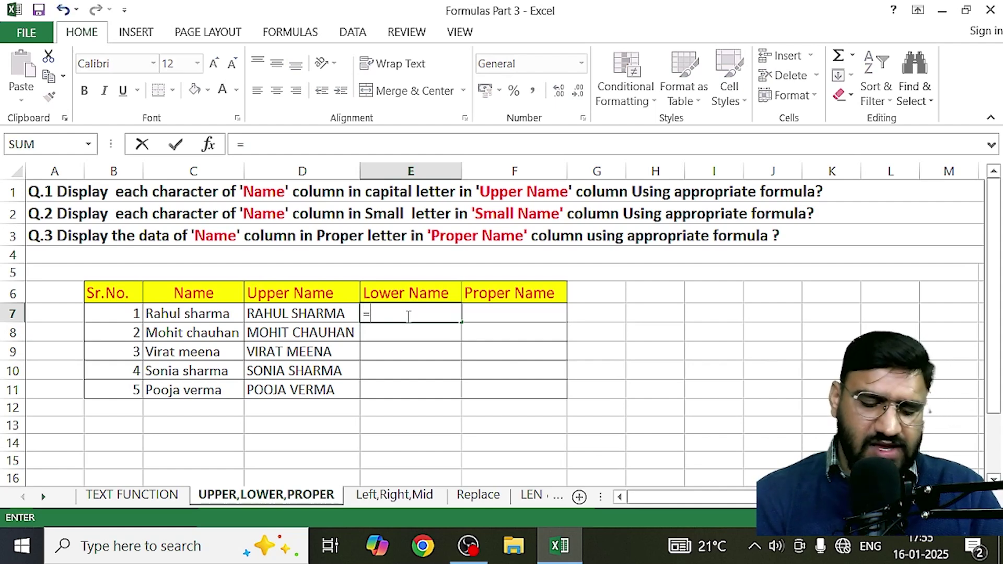
text(LOWER)
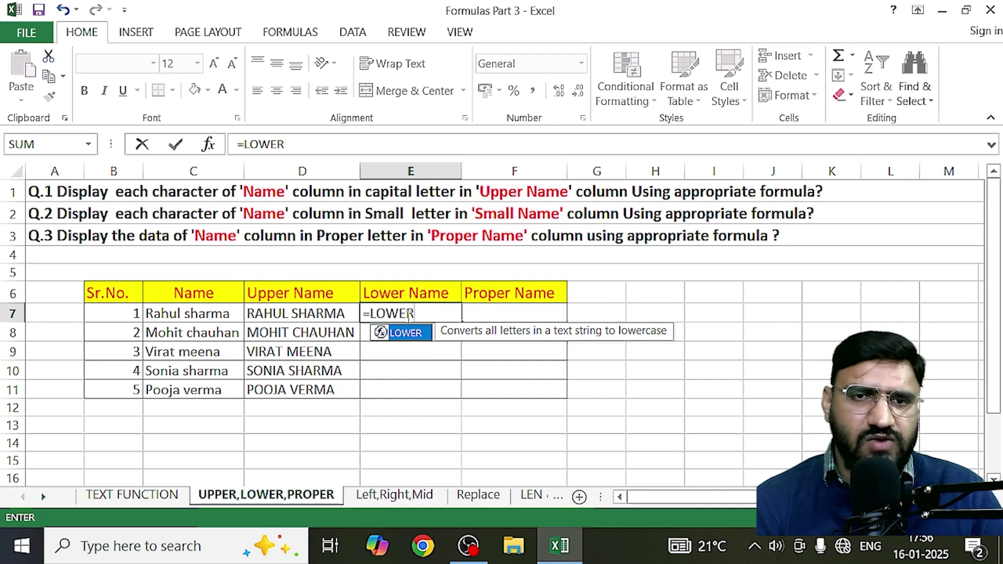
text(()
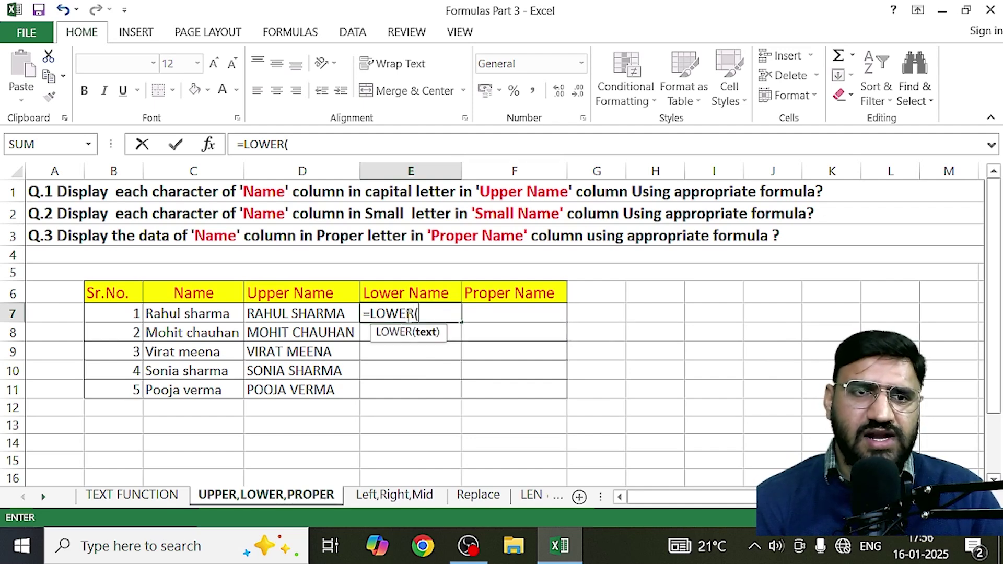
click(182, 313)
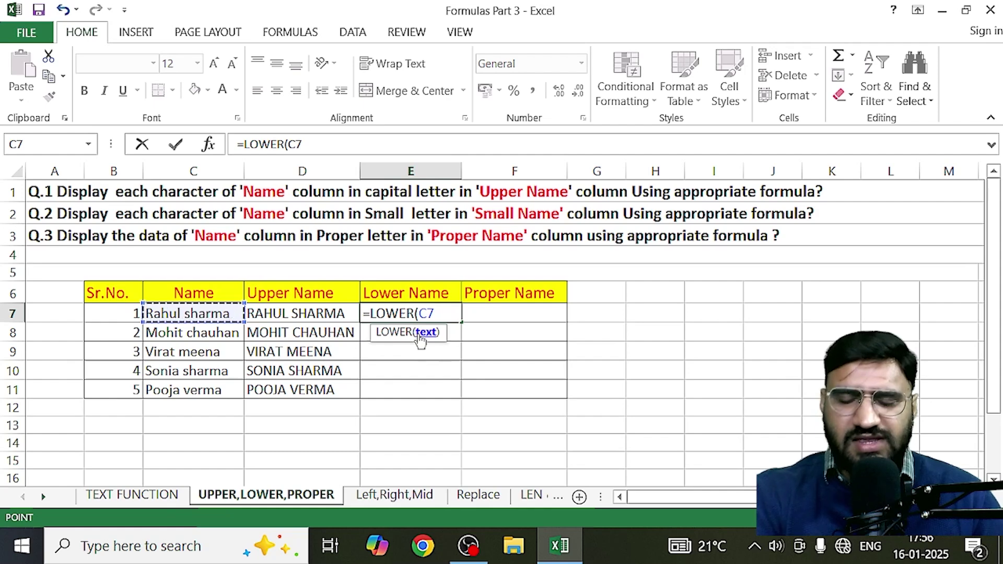
text())
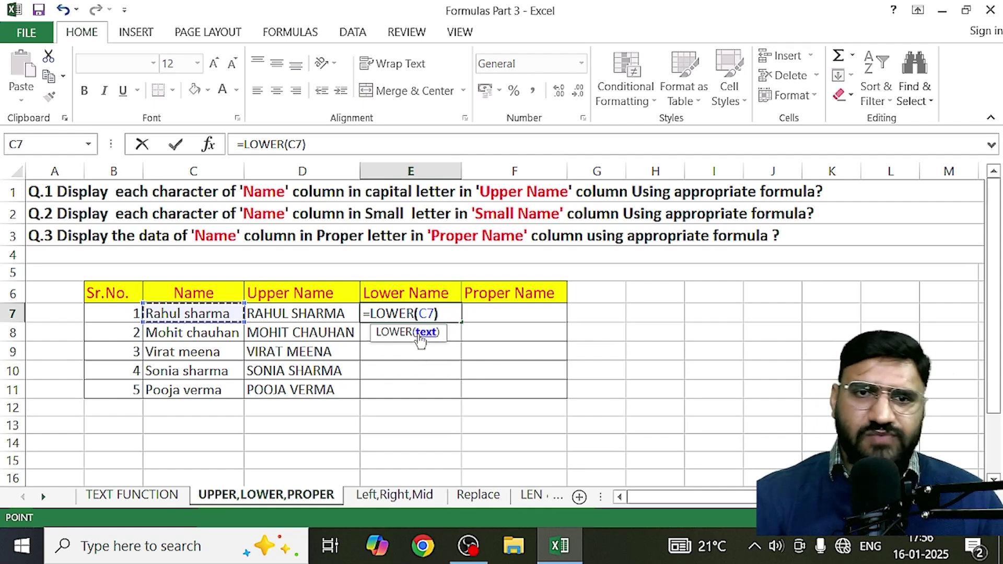
key(Return)
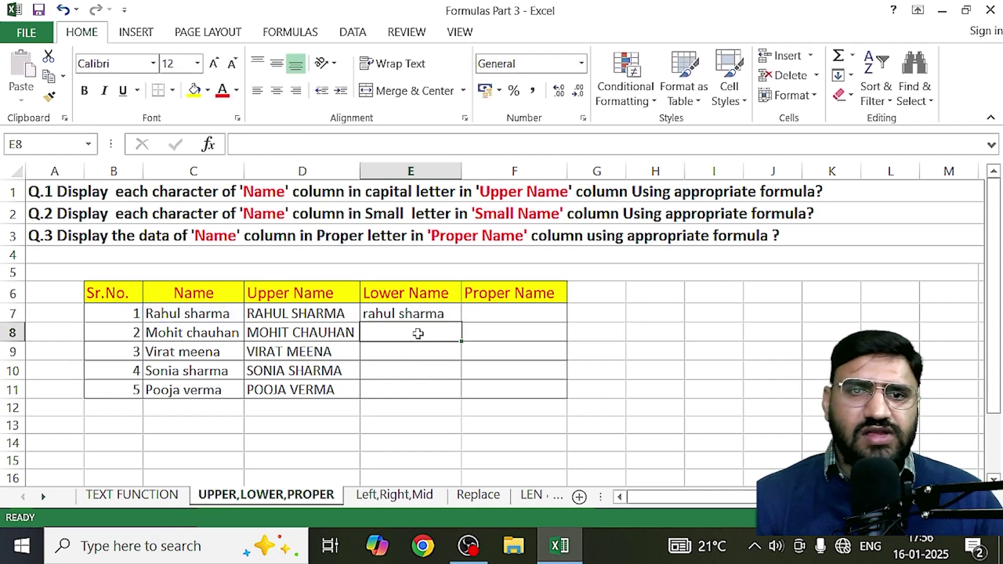
Step: Fill the cell-reference LOWER formula from E7 down to E11
click(451, 314)
drag(461, 322, 460, 392)
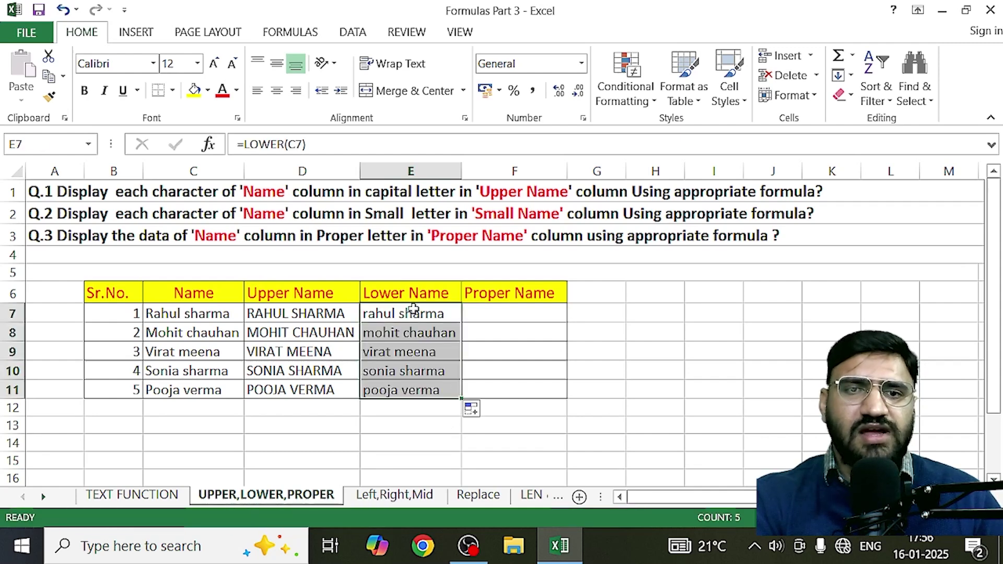
click(448, 441)
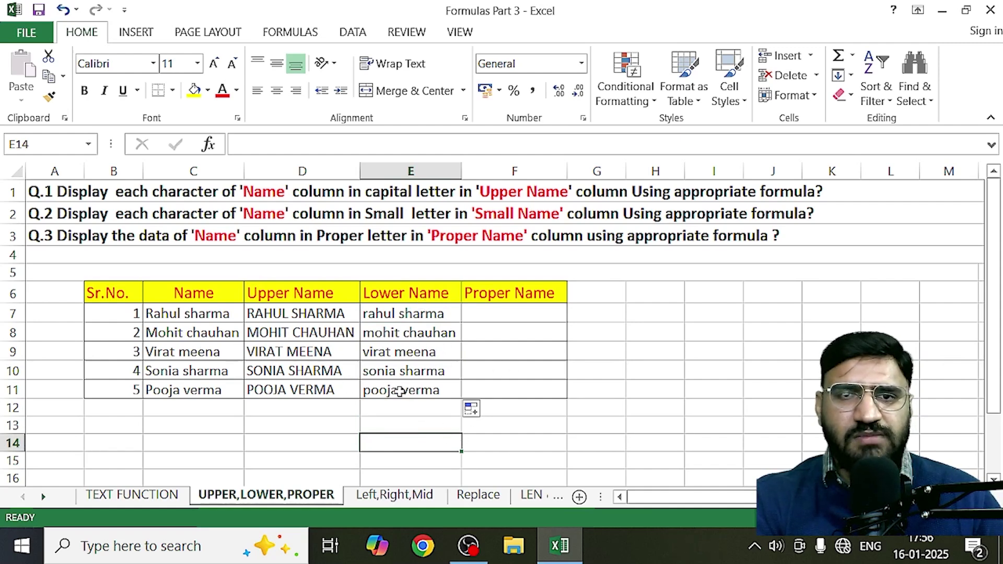
click(718, 421)
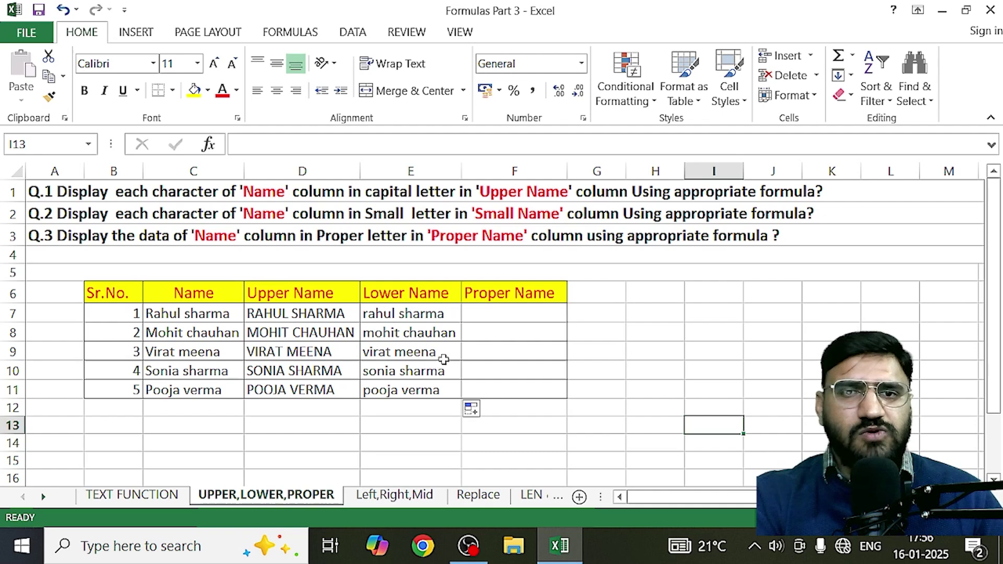
Step: Enter the formula =PROPER(C7) in cell F7 under Proper Name
click(505, 316)
double_click(507, 315)
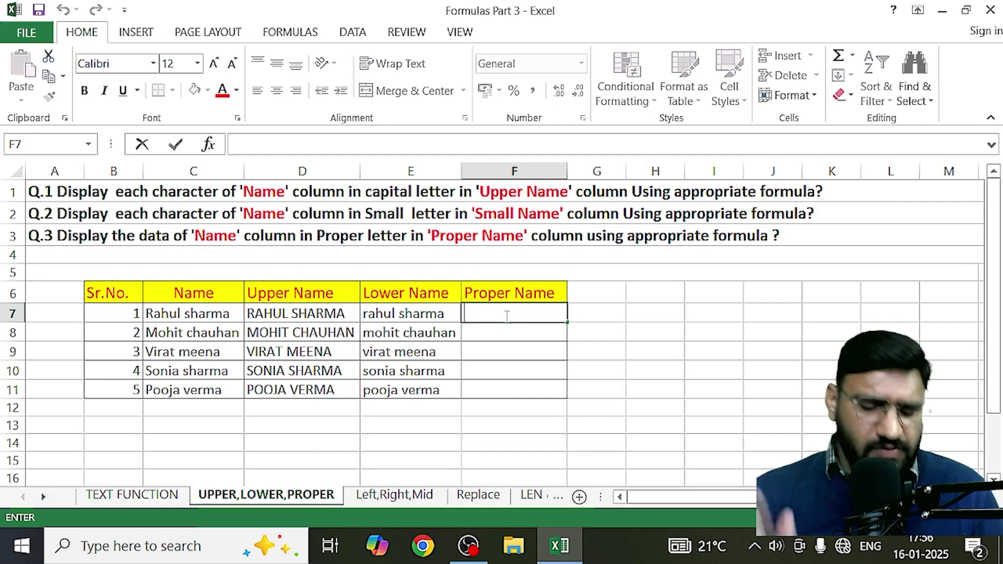
text(=)
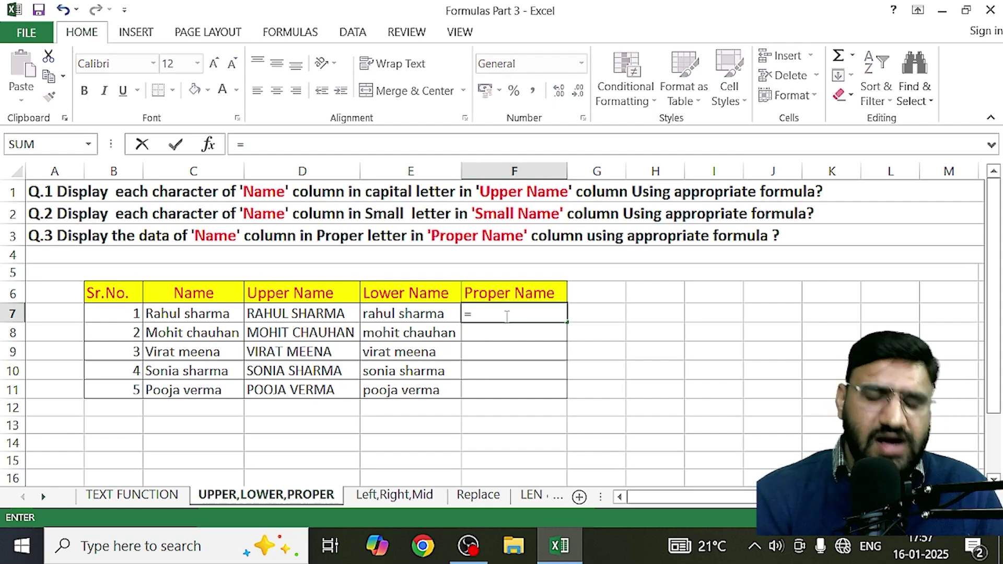
text(PR)
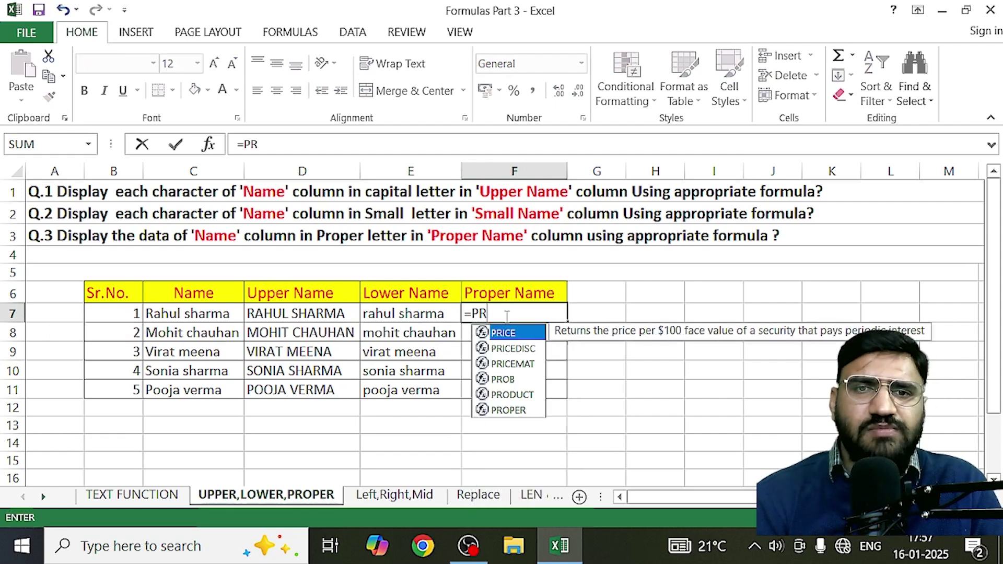
text(OPER()
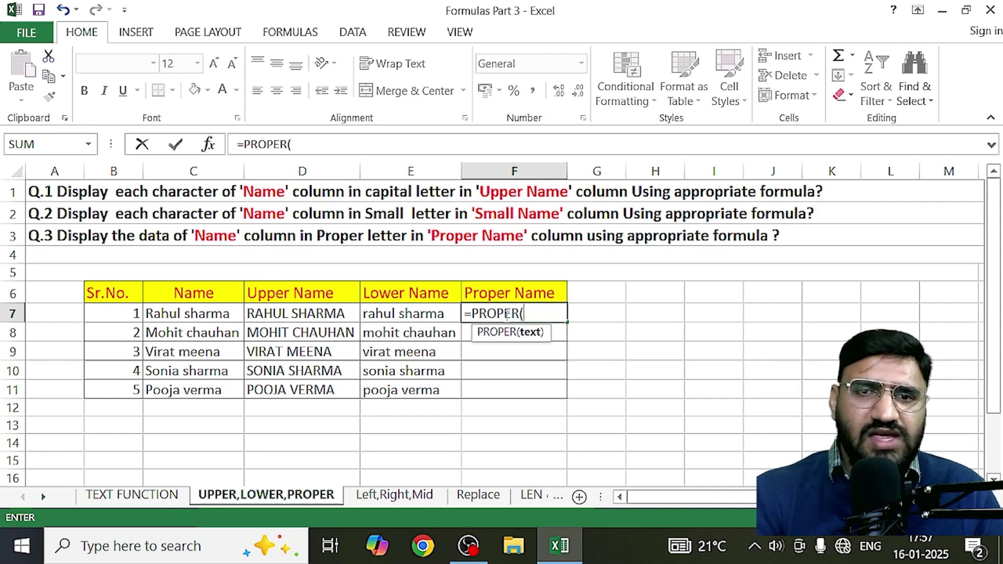
click(220, 314)
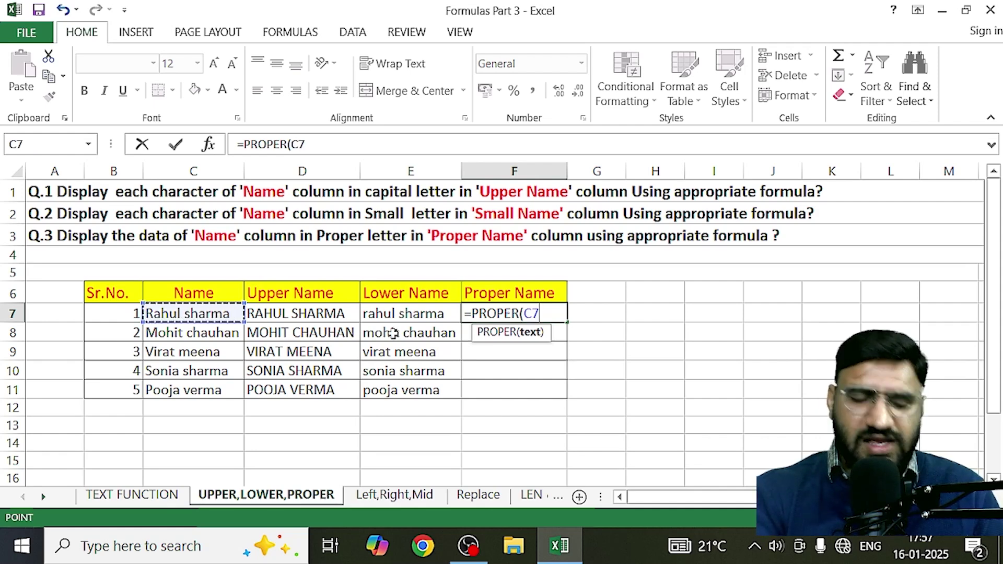
text())
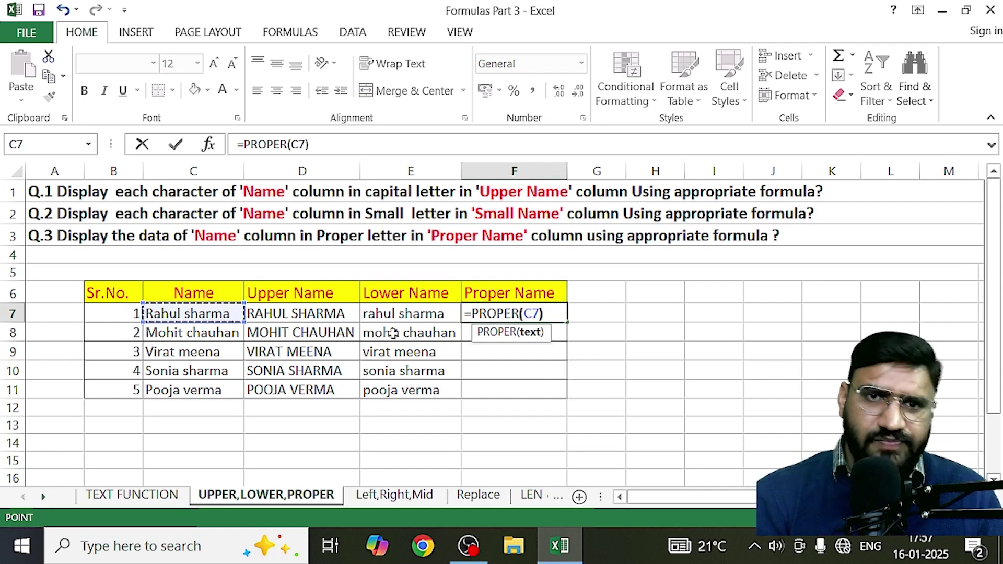
key(Return)
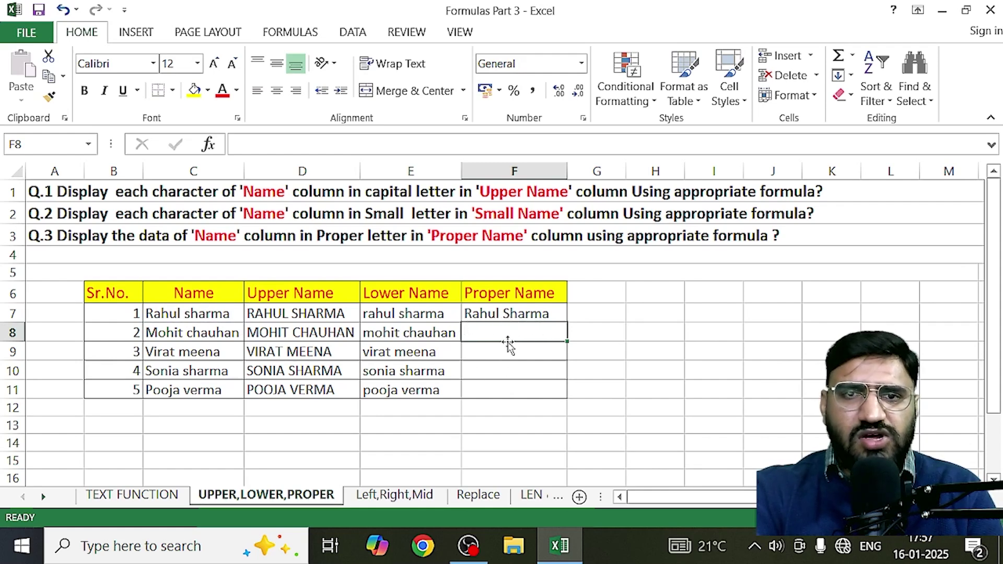
Step: Fill the PROPER formula from F7 down to F11 to complete the Proper Name column
click(546, 314)
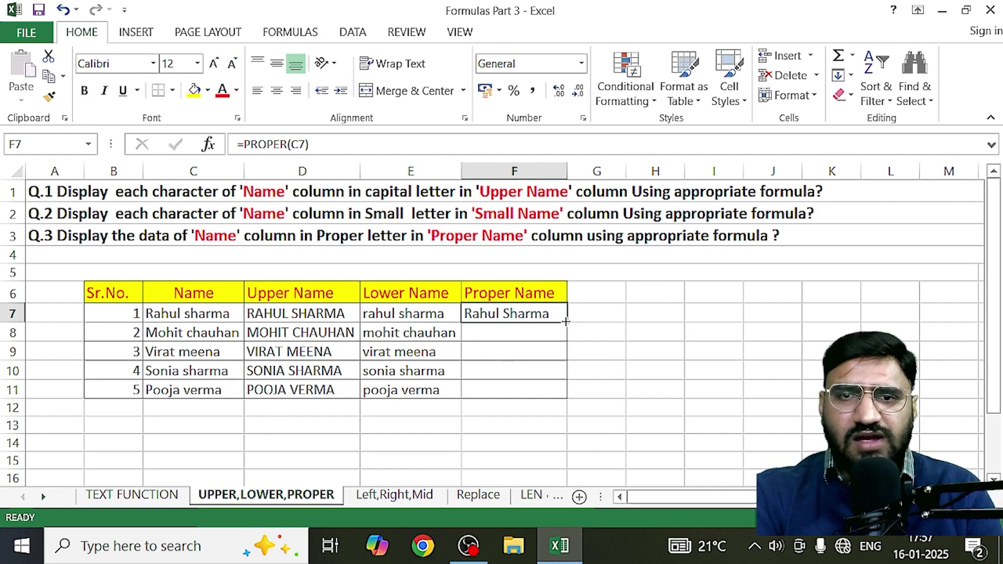
drag(565, 322, 565, 408)
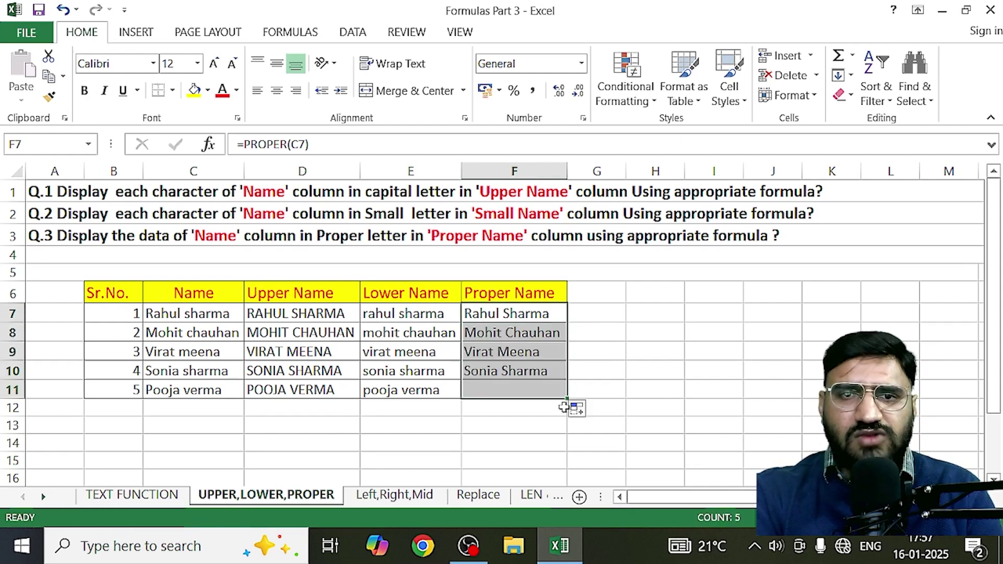
click(687, 366)
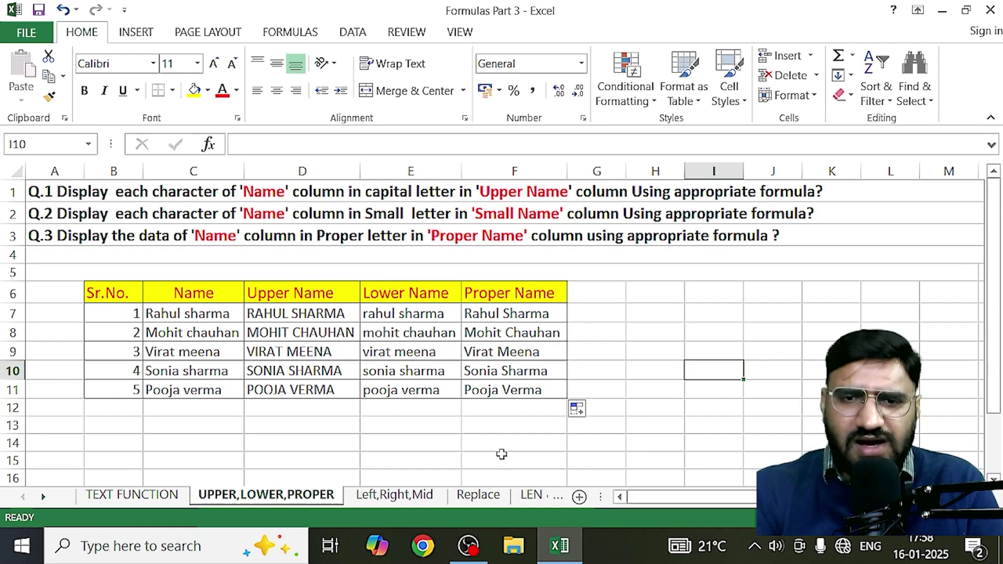
Step: Switch to the Left,Right,Mid worksheet
click(397, 496)
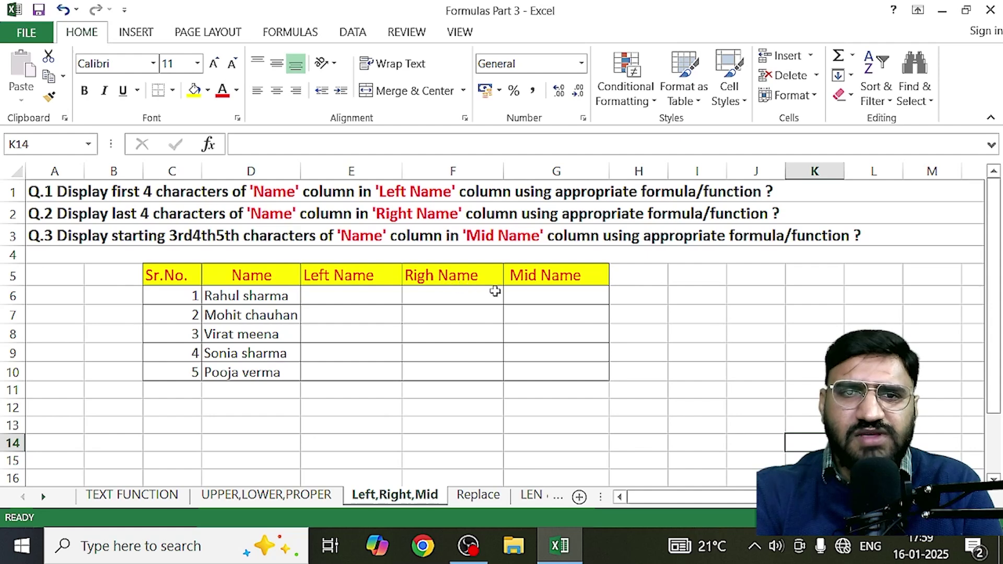
Step: Correct the spelling of the header in cell F5 to "Right Name"
click(436, 278)
double_click(437, 278)
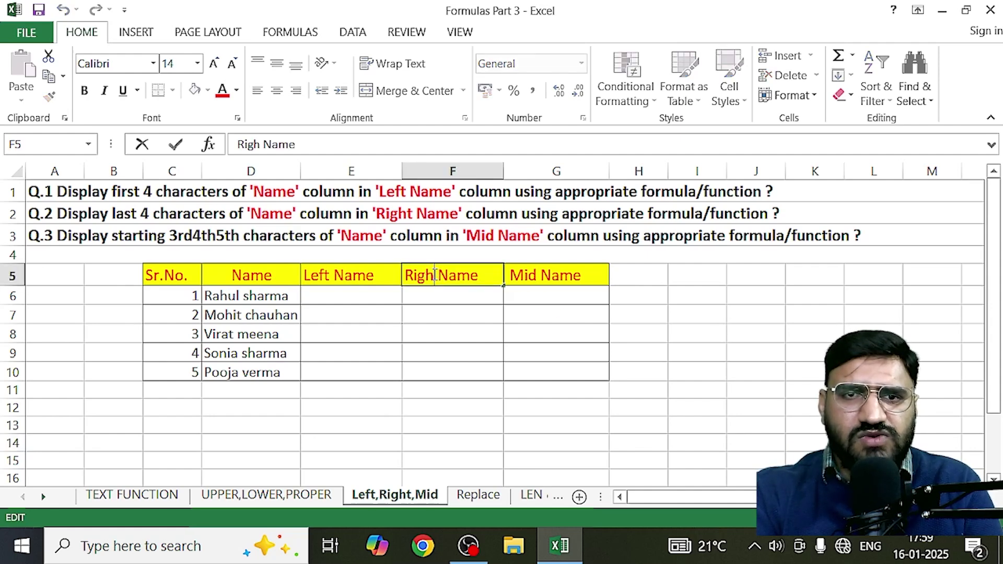
text(T)
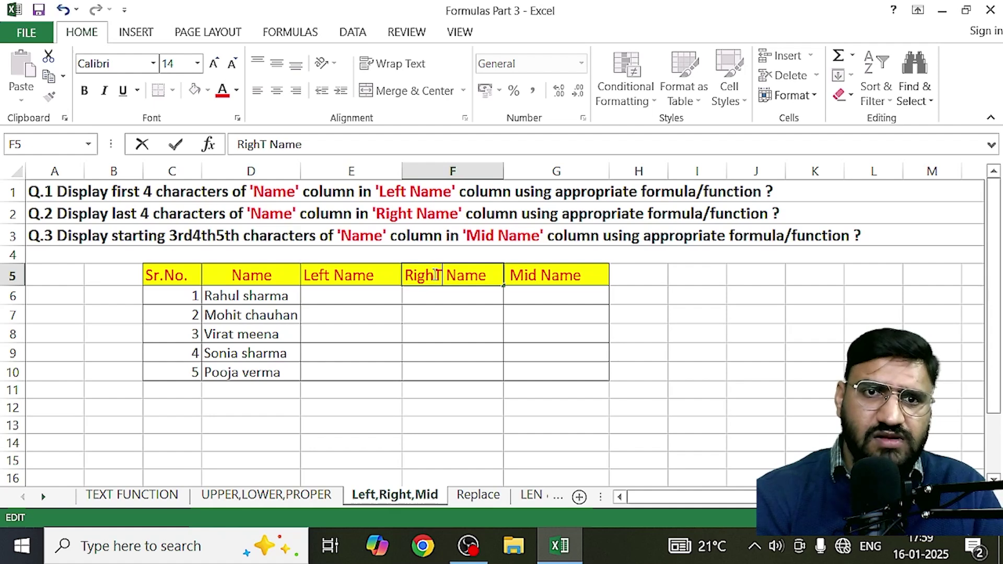
key(BackSpace)
text(t)
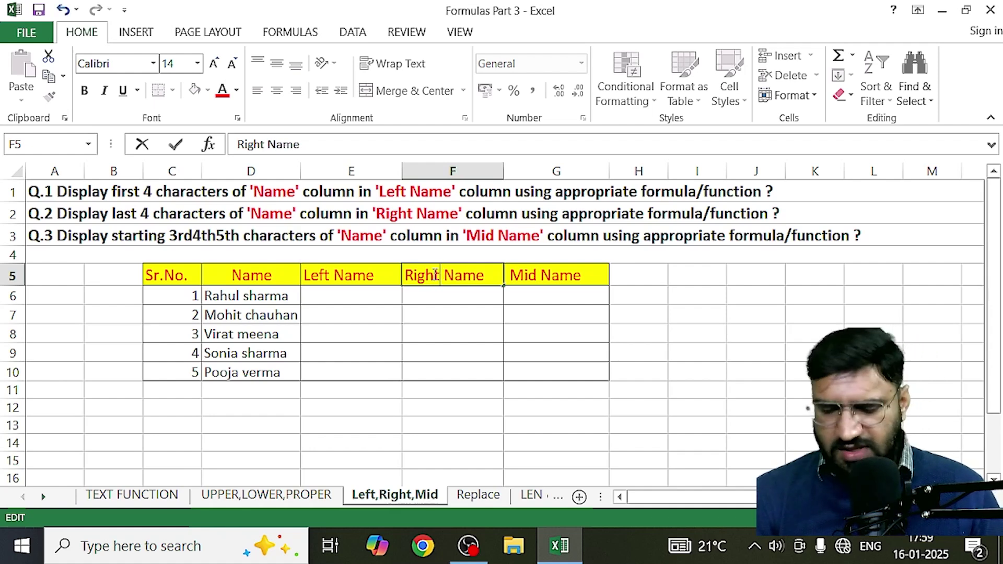
key(Return)
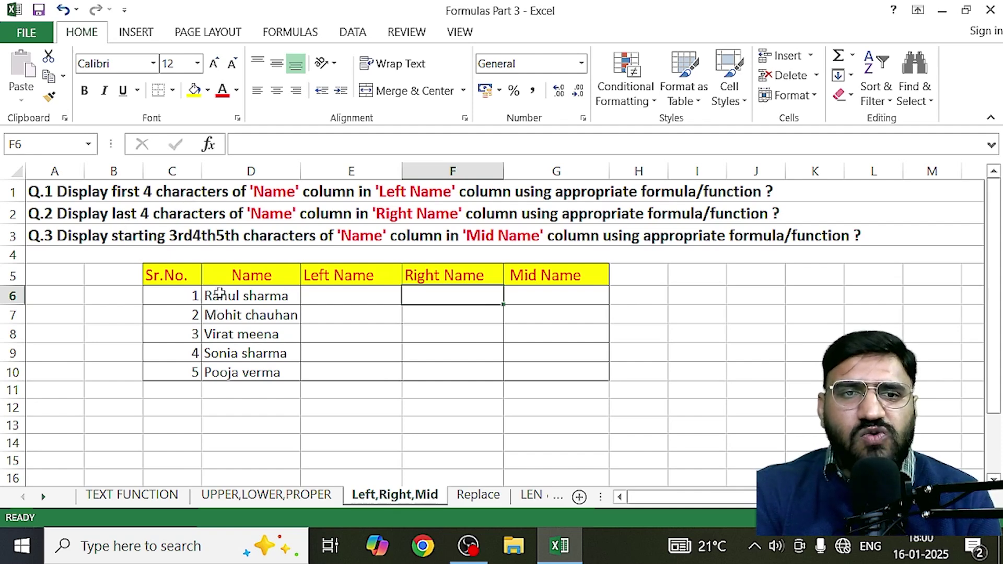
Step: Examine the names in D6:D10 and the matching Left Name cells E6:E10 one by one
click(230, 297)
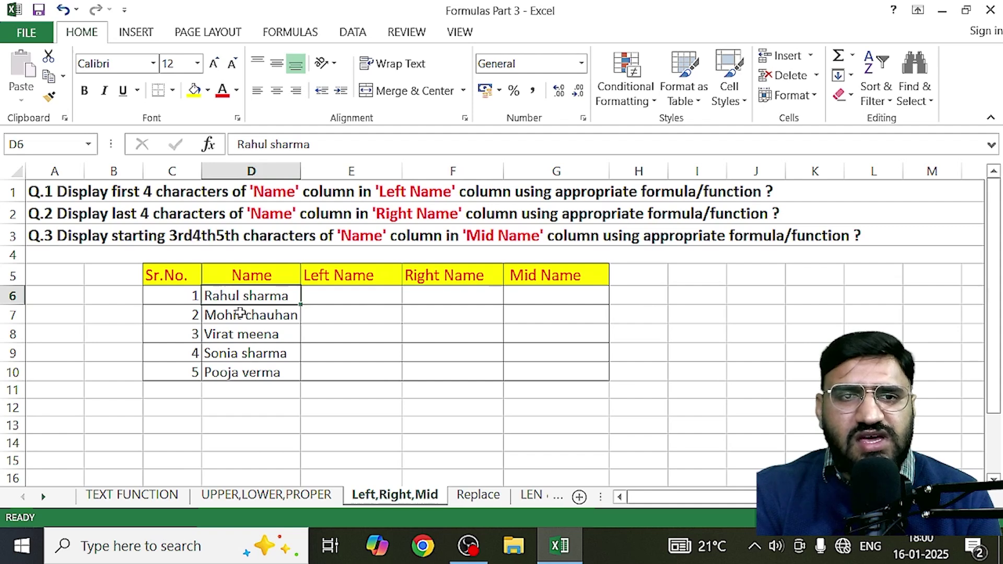
click(242, 315)
click(243, 334)
click(242, 356)
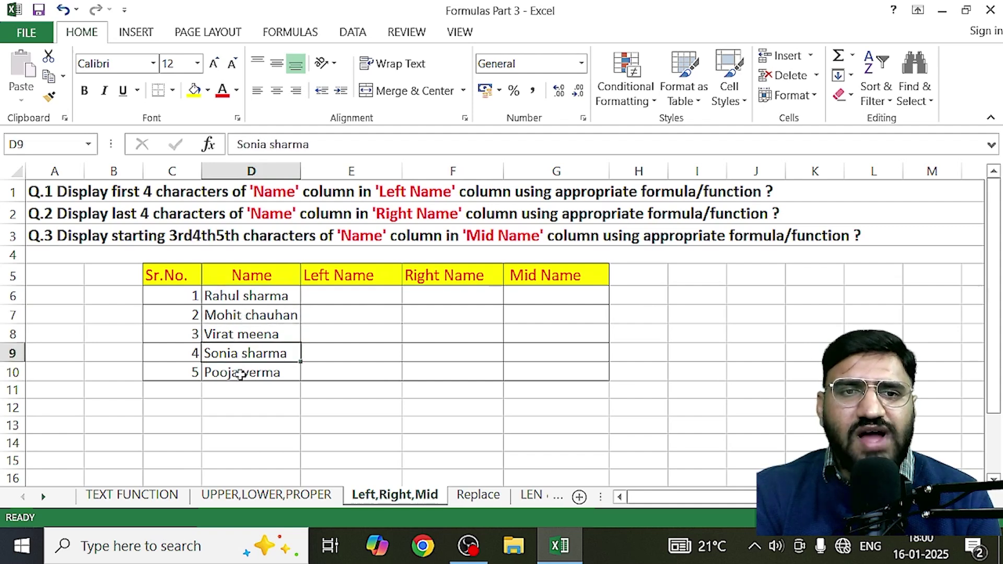
click(243, 373)
click(340, 295)
click(336, 316)
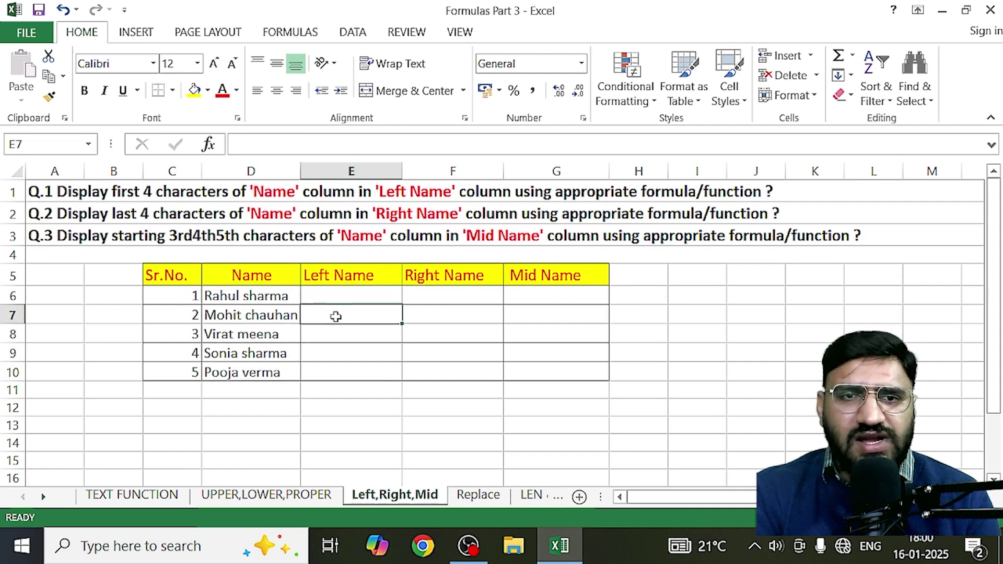
click(337, 332)
click(336, 354)
click(338, 375)
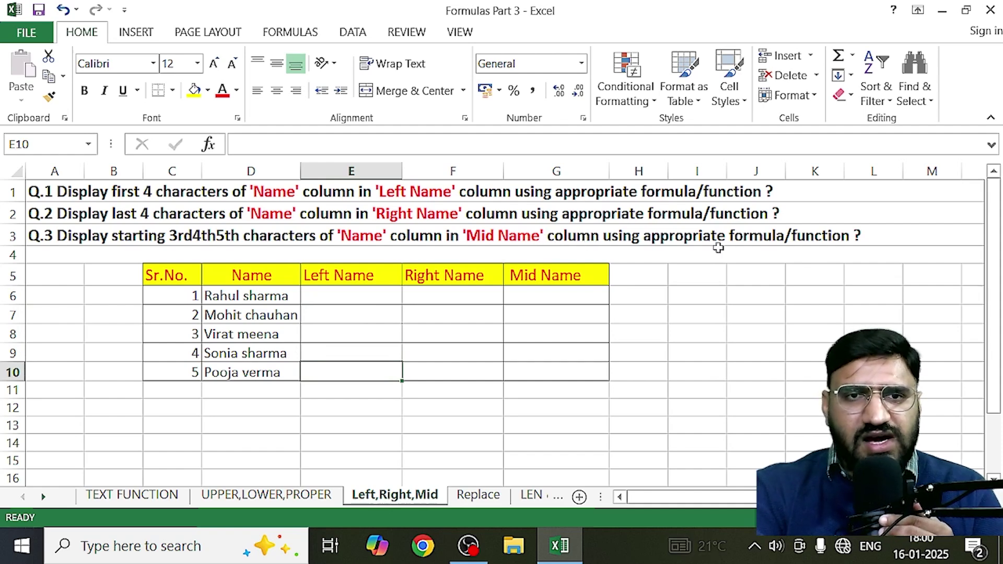
Step: Enter a LEFT formula in E6 with the first row's full name as quoted text and 4 as the number of characters
double_click(342, 298)
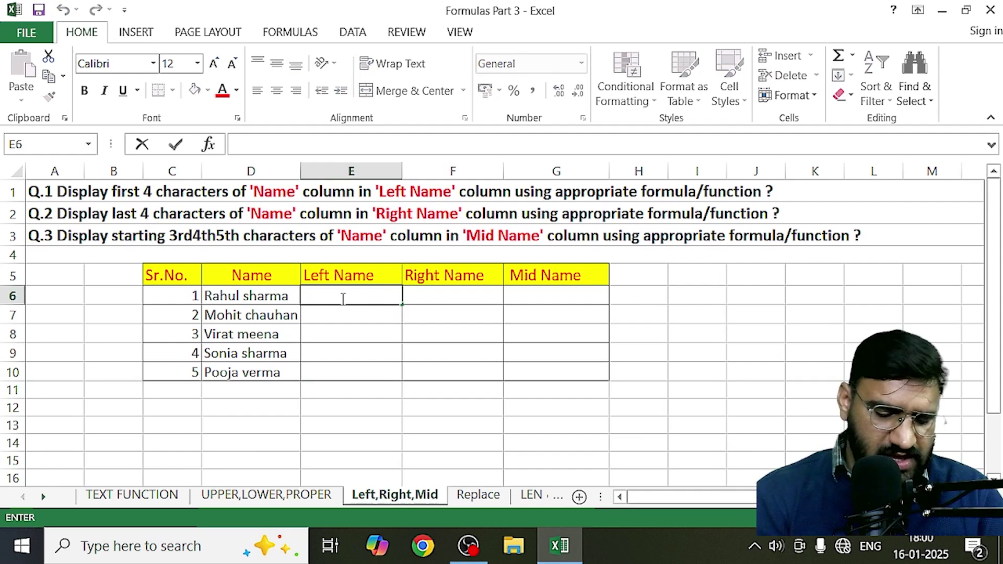
text(=)
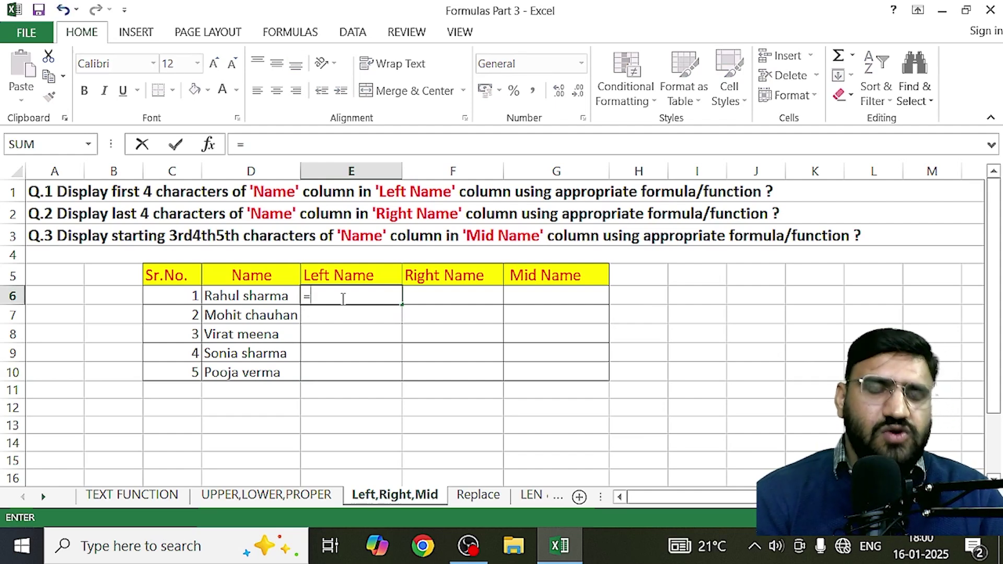
text(LEF)
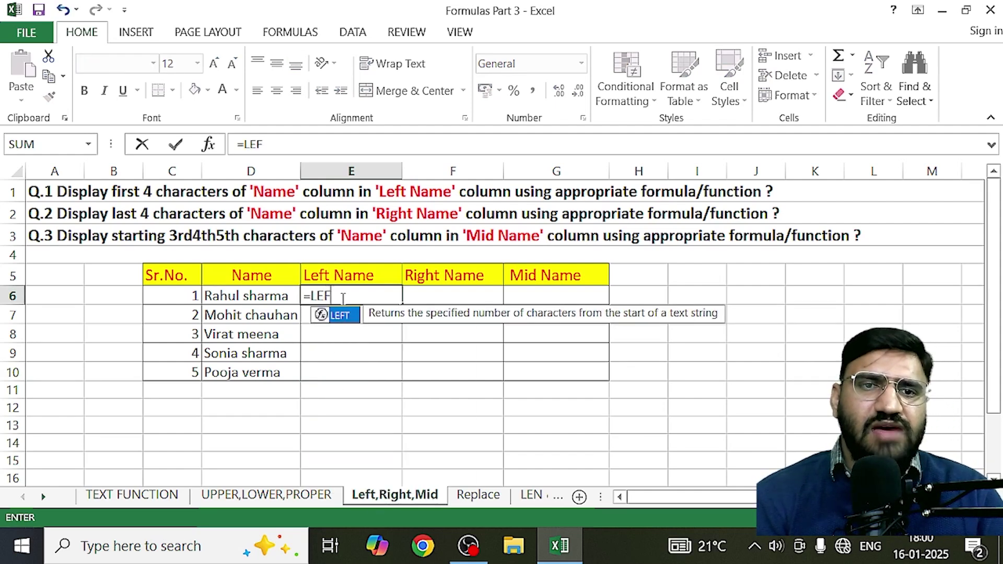
text(T("r)
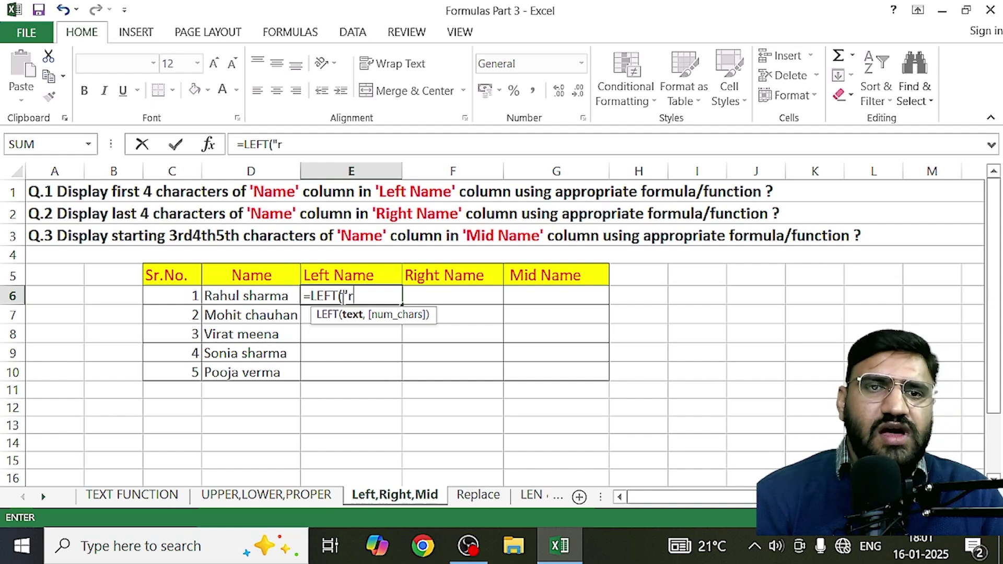
key(BackSpace)
text(R)
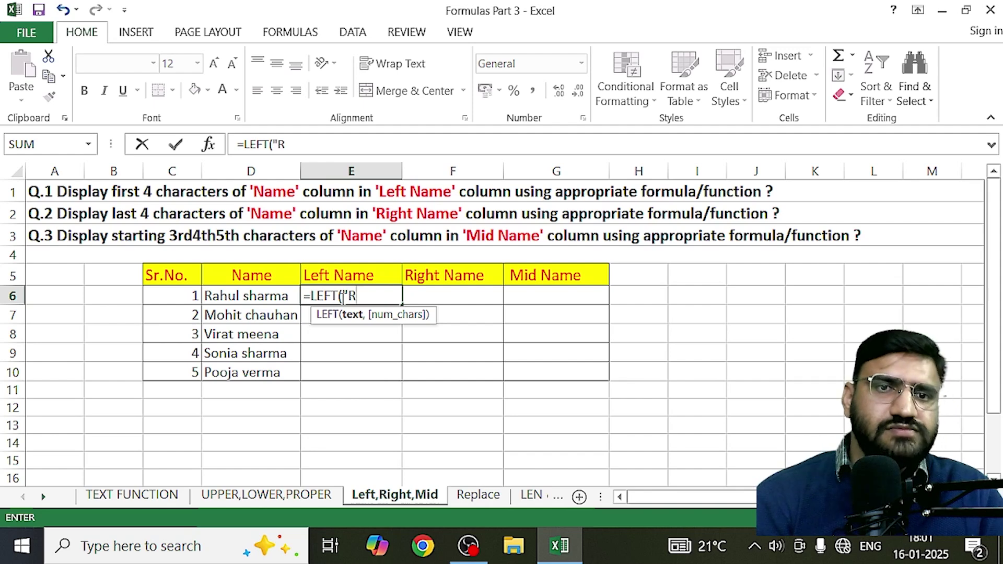
text(ahu)
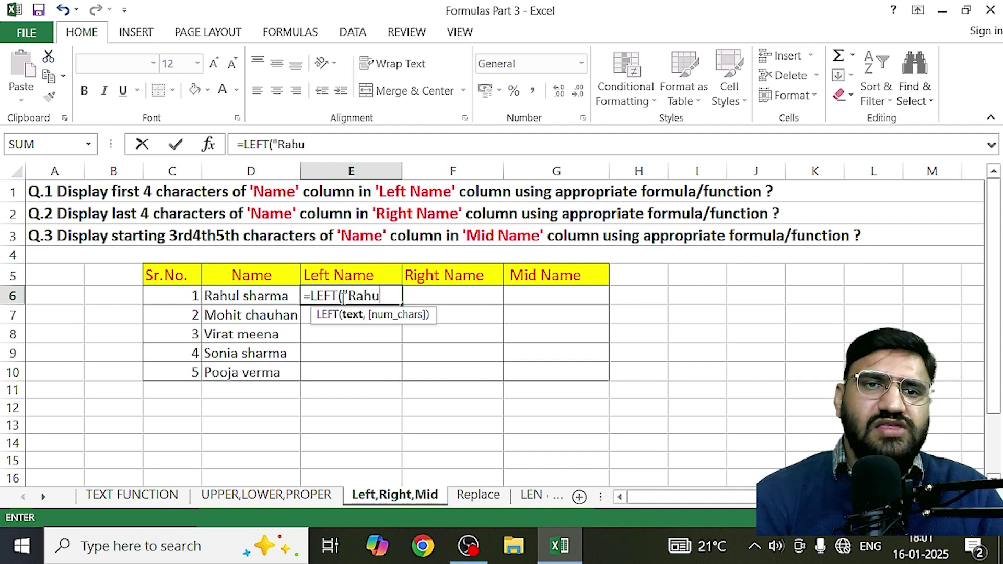
text(l sharma)
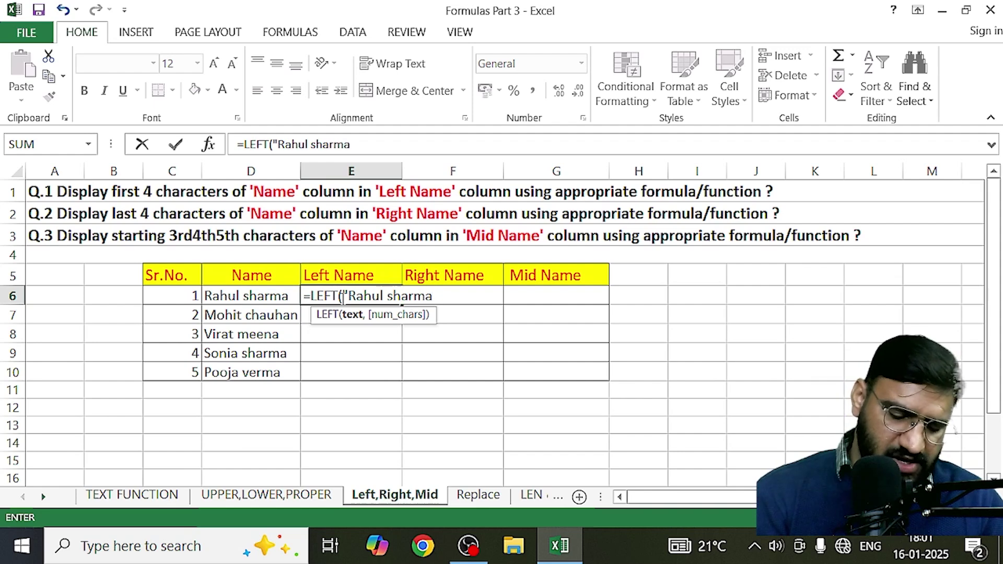
text(")
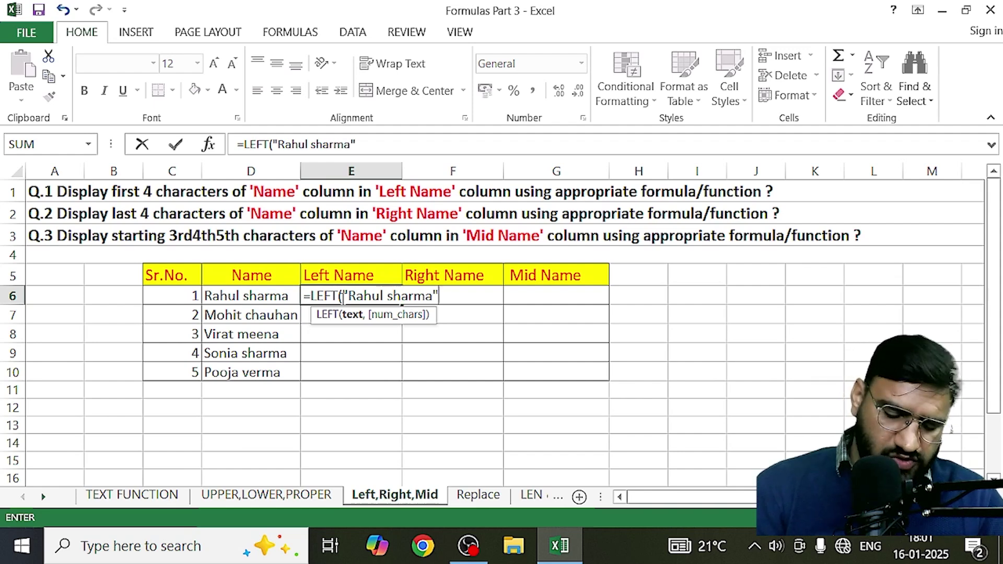
text(,4)
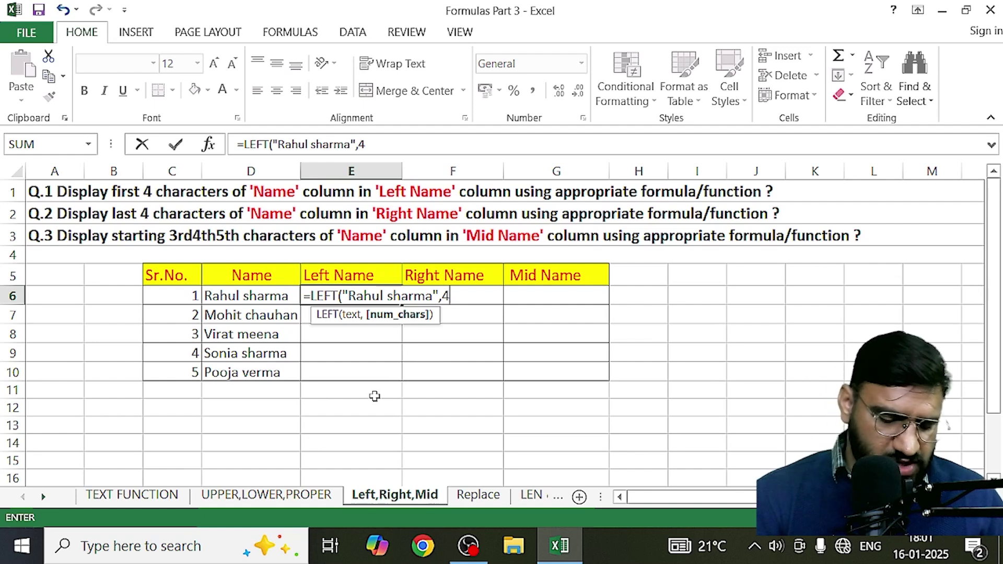
text())
key(Return)
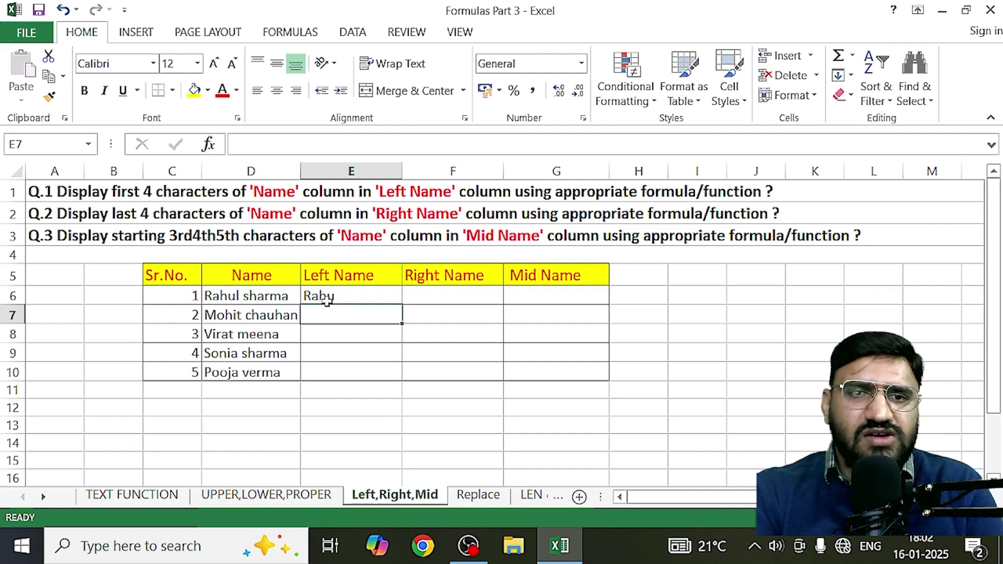
click(357, 294)
click(347, 317)
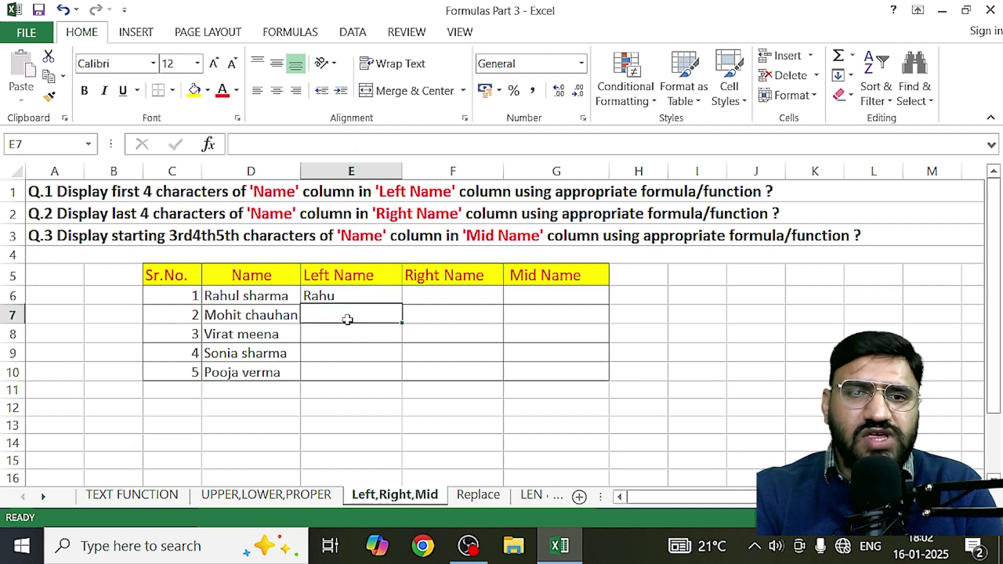
click(346, 334)
click(345, 355)
click(344, 375)
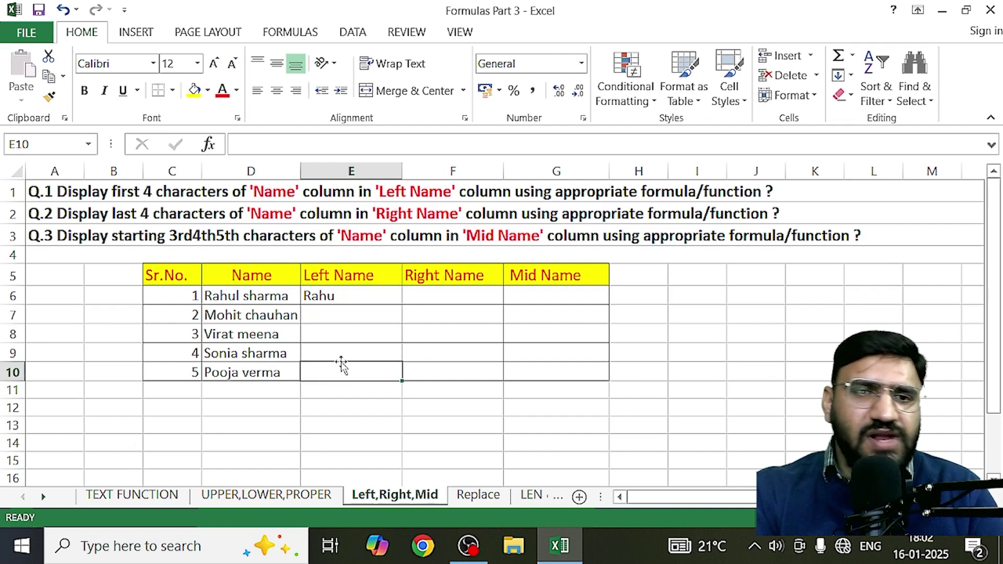
Step: Try filling the quoted-text LEFT formula from E6 down to E10, and clear the contents of E6:E10
click(242, 298)
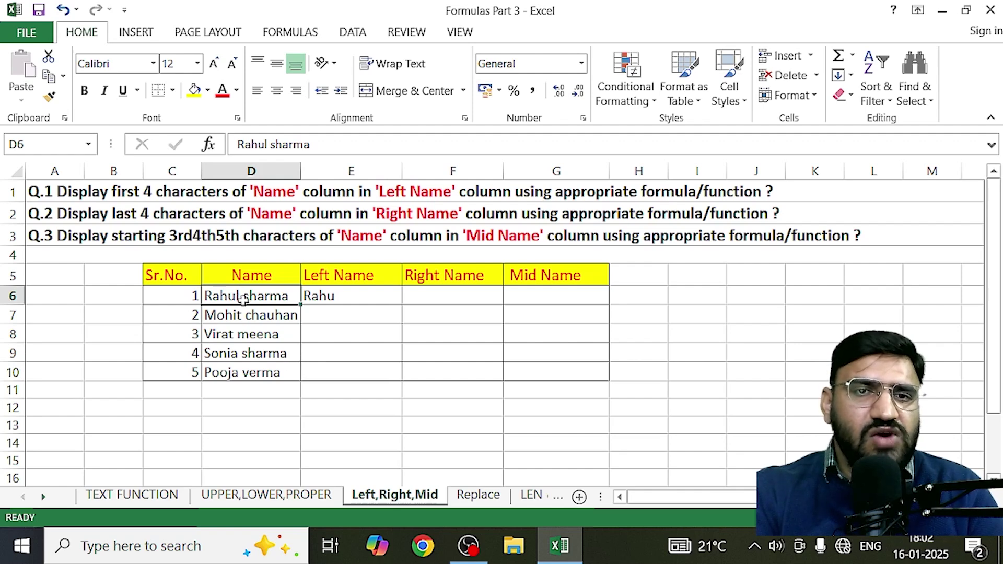
click(337, 299)
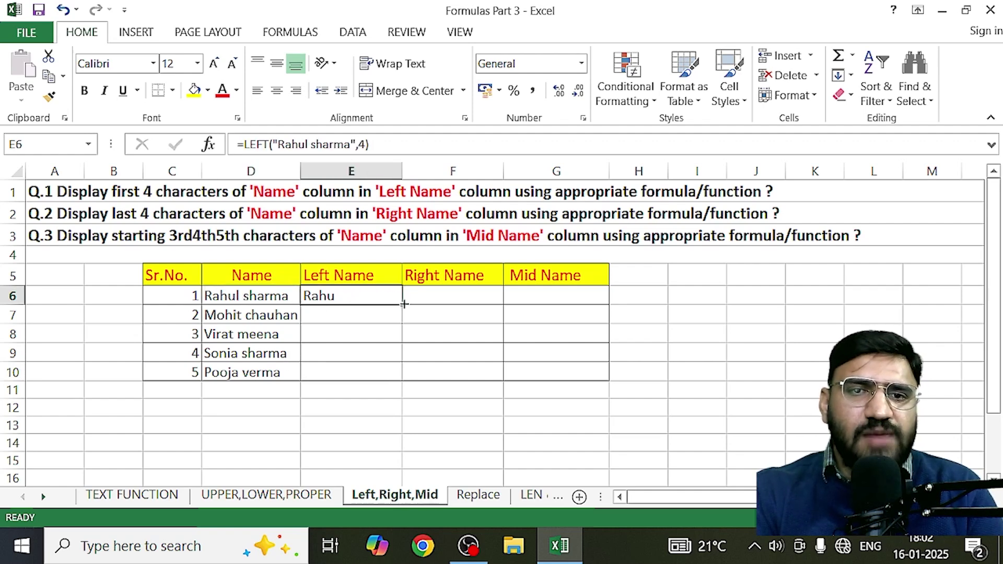
drag(404, 304, 387, 377)
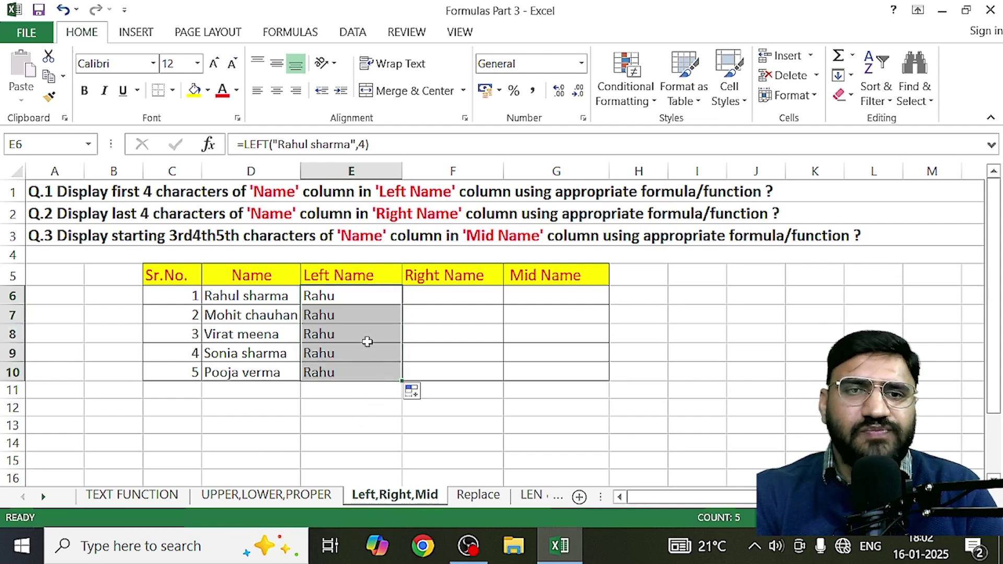
key(Delete)
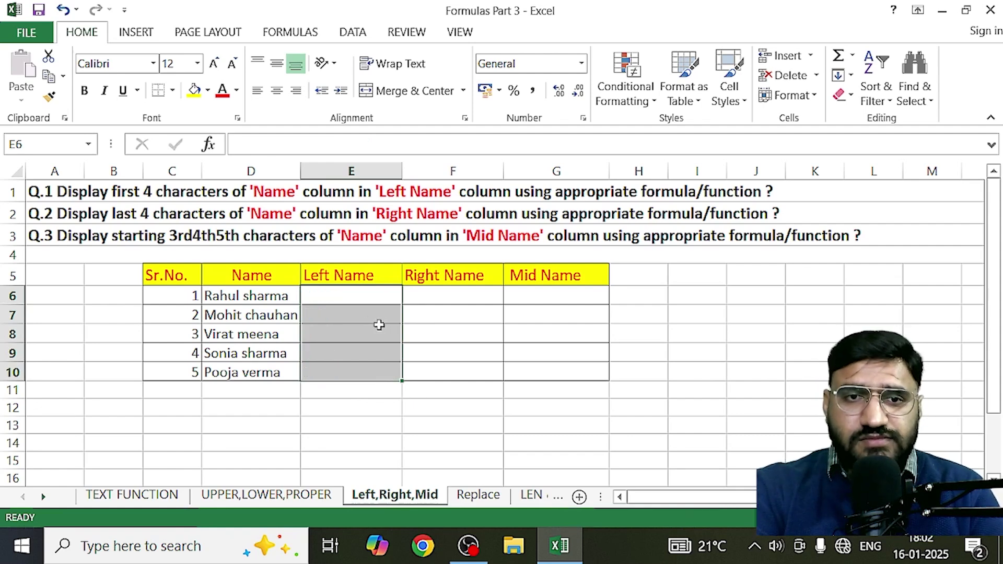
Step: Enter the formula =LEFT(D6,4) in cell E6 and fill it down to E10 to complete the Left Name column
click(345, 299)
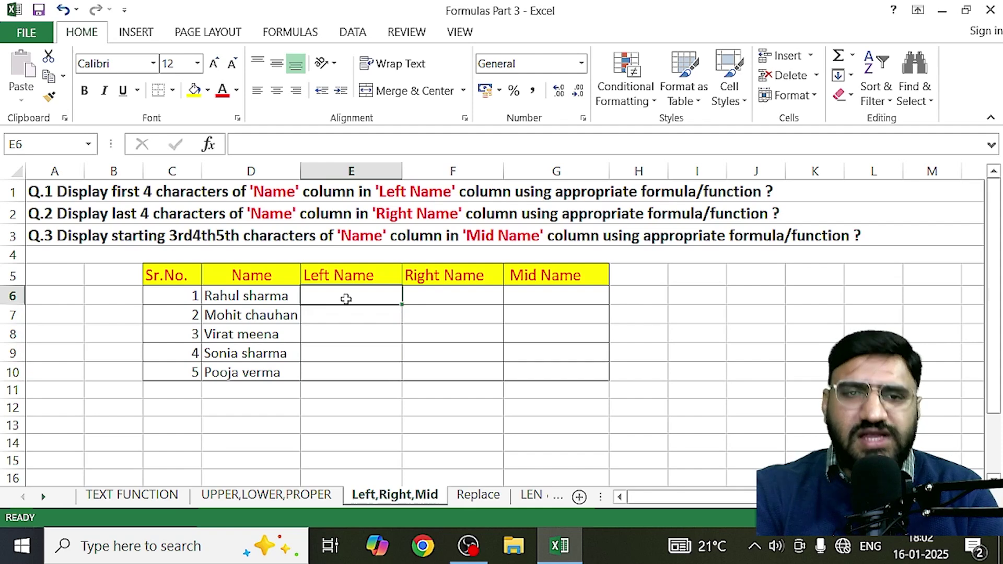
double_click(346, 299)
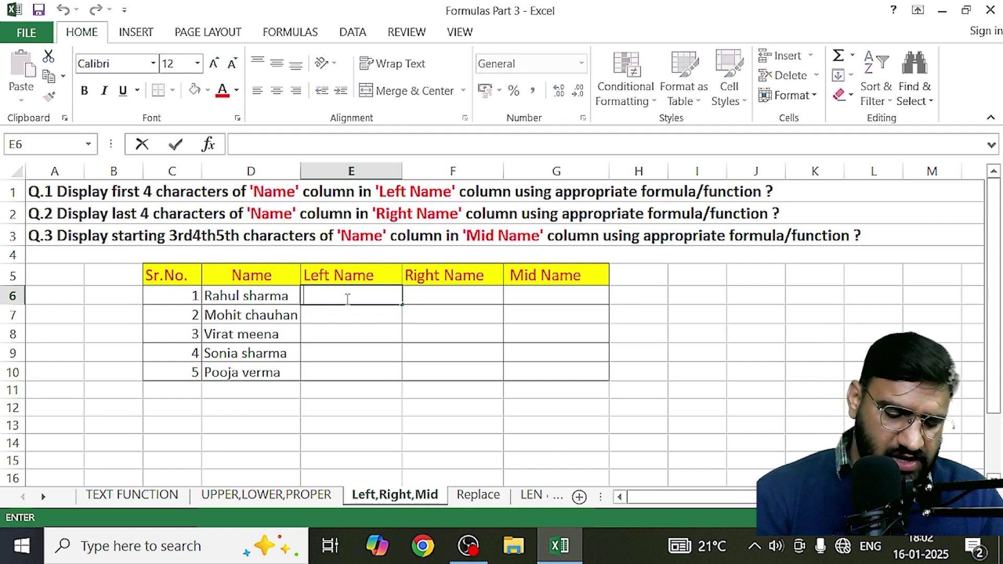
text(=LEFT)
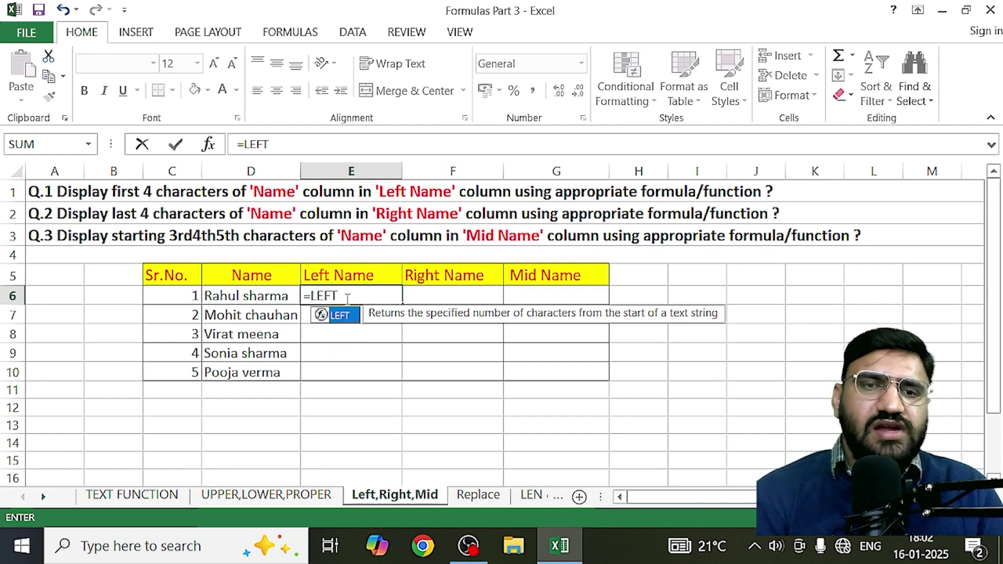
text(()
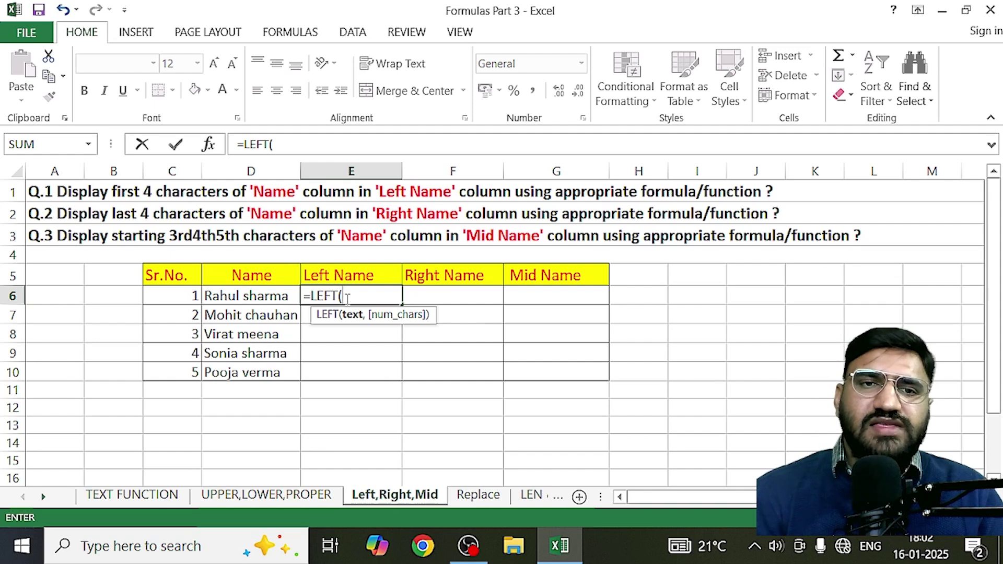
click(242, 296)
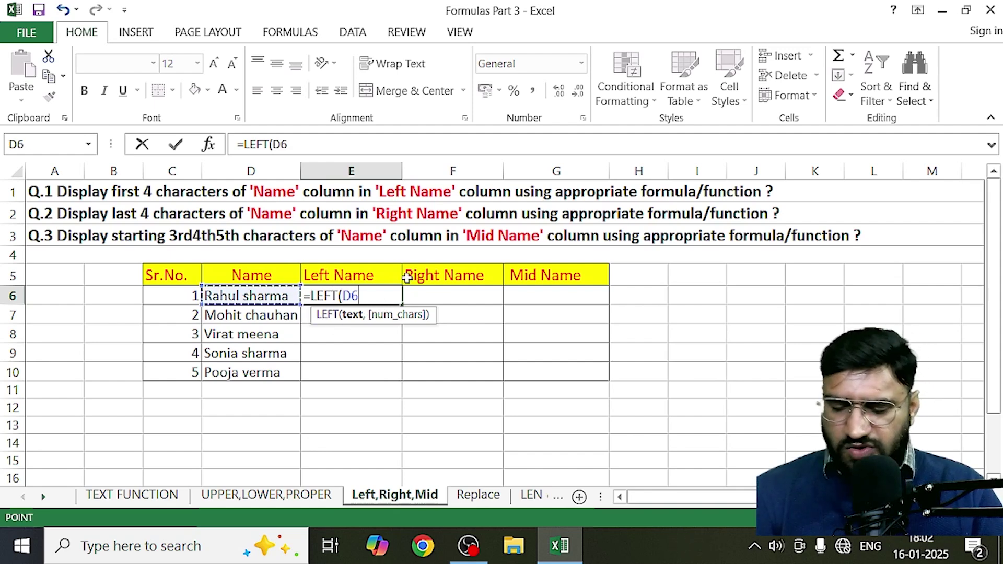
text(,)
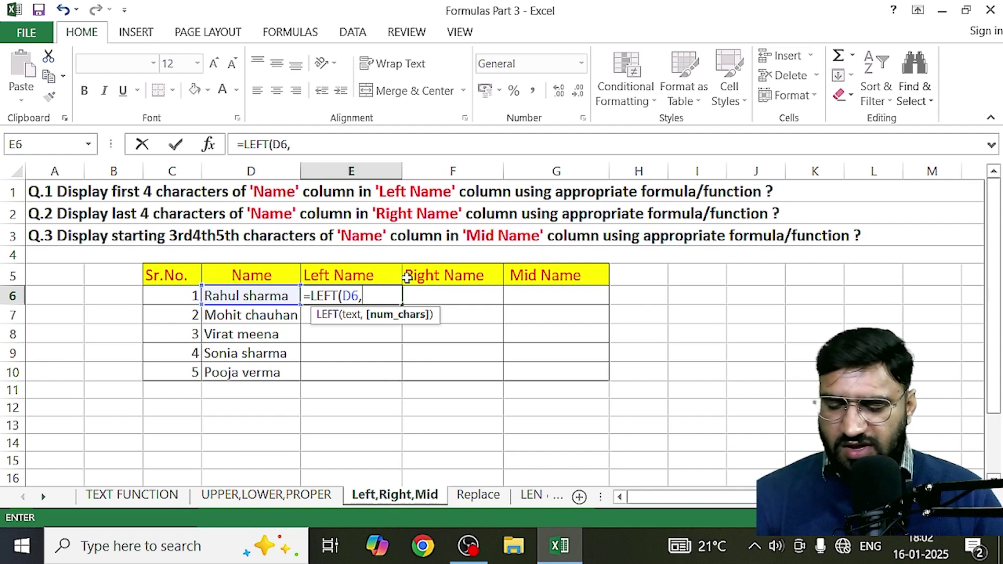
text(4)
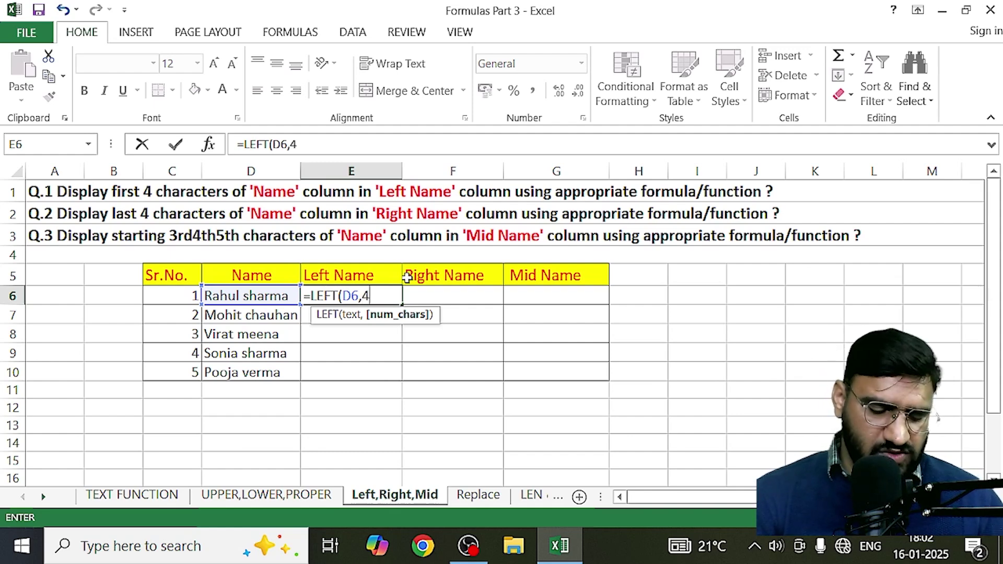
text())
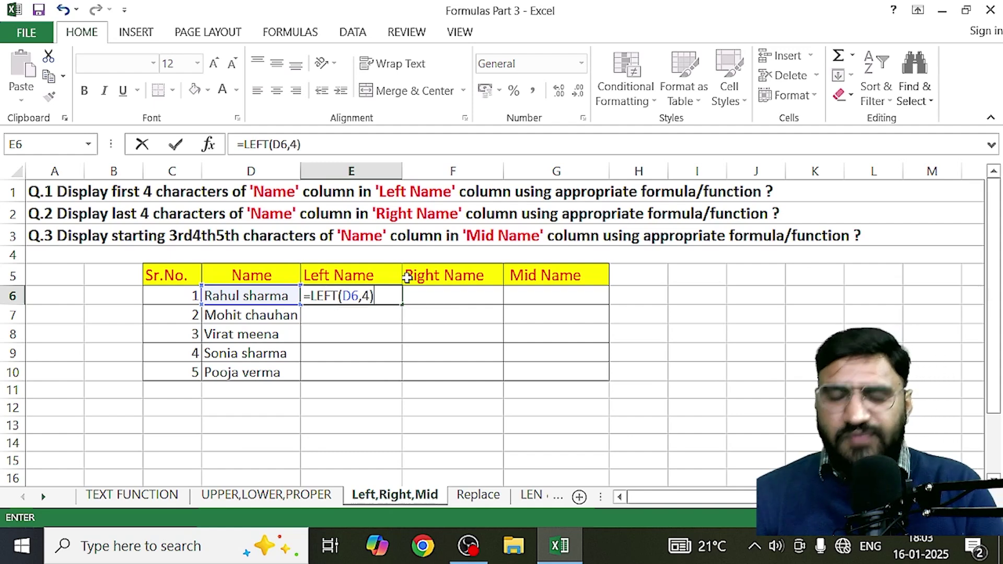
key(Return)
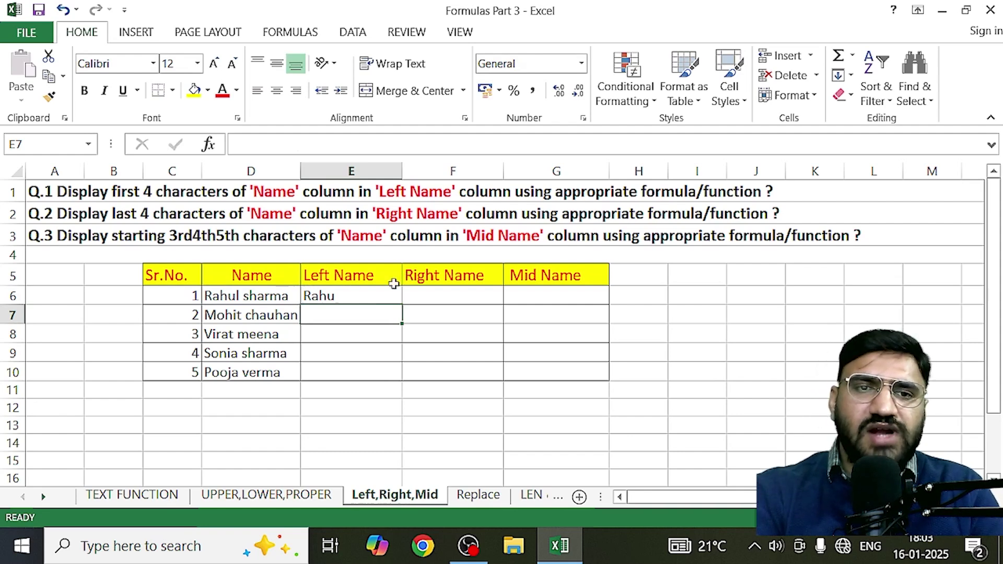
click(359, 293)
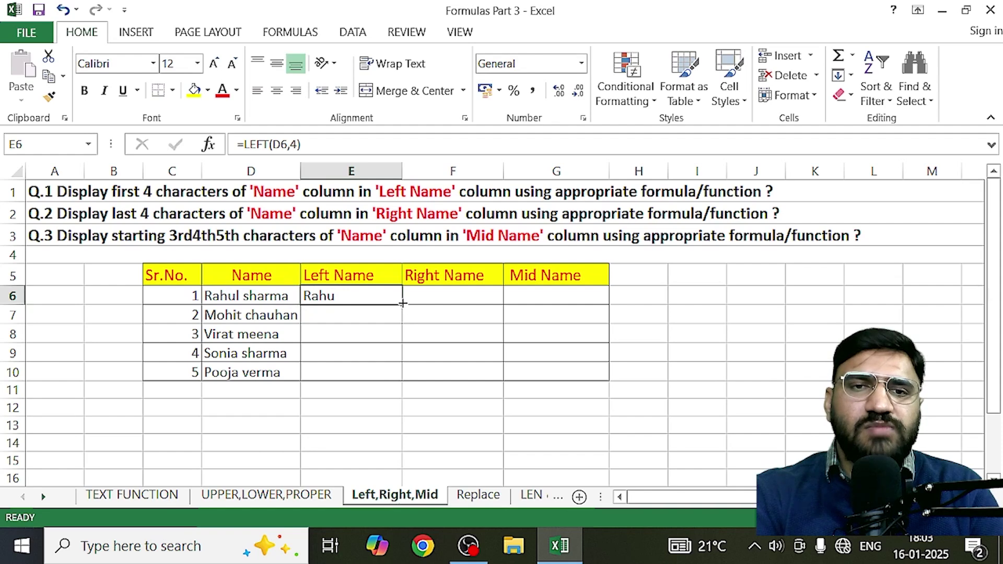
drag(403, 303, 392, 379)
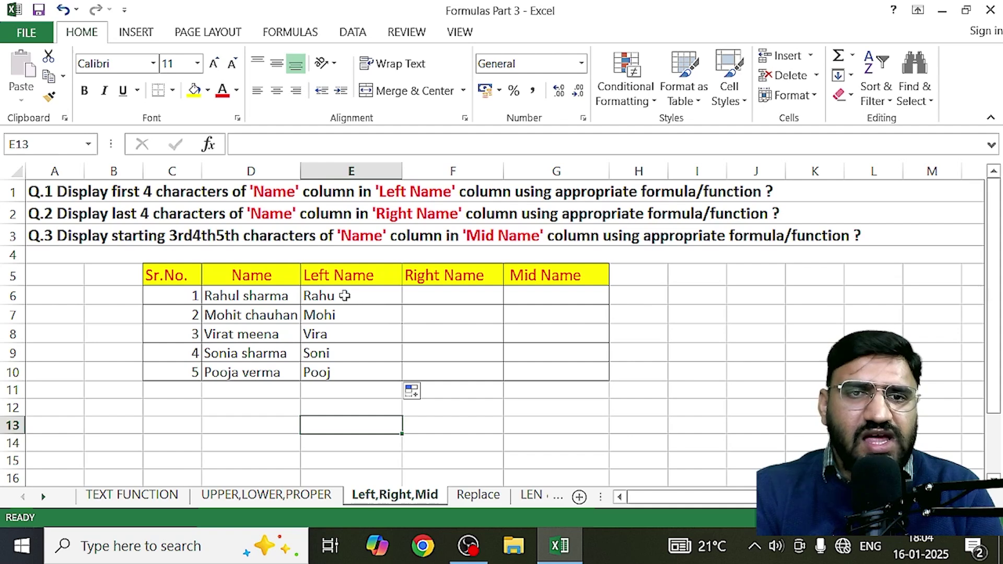
Step: Clear the Left Name cells E6:E10 and enter the formula =LEFT(D6,6) in E6
drag(345, 294, 347, 376)
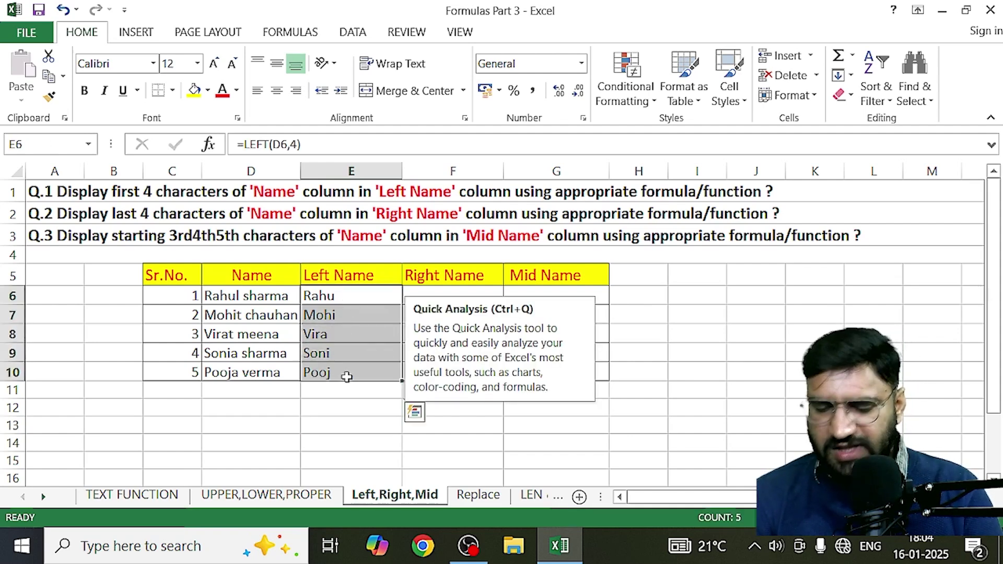
key(Delete)
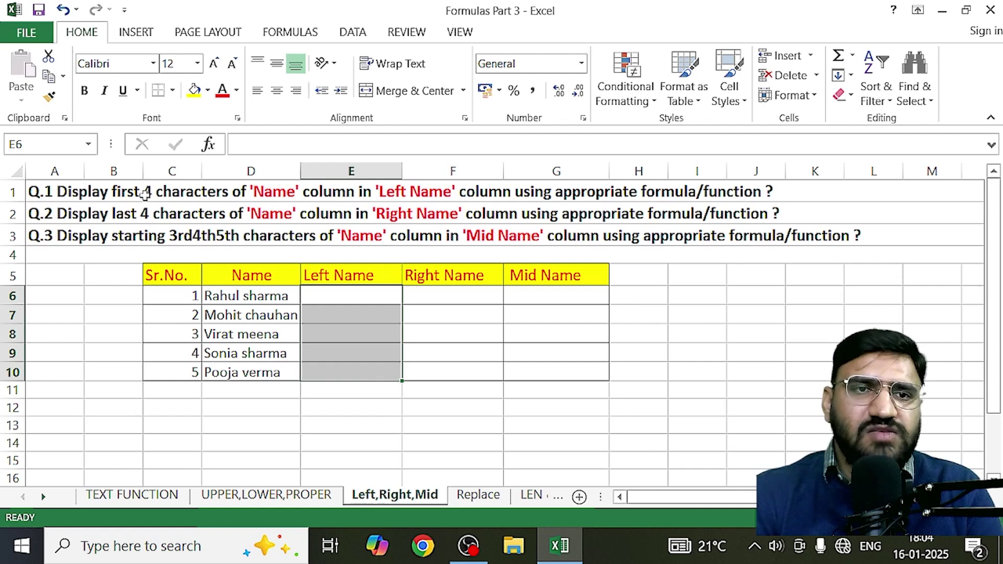
click(359, 298)
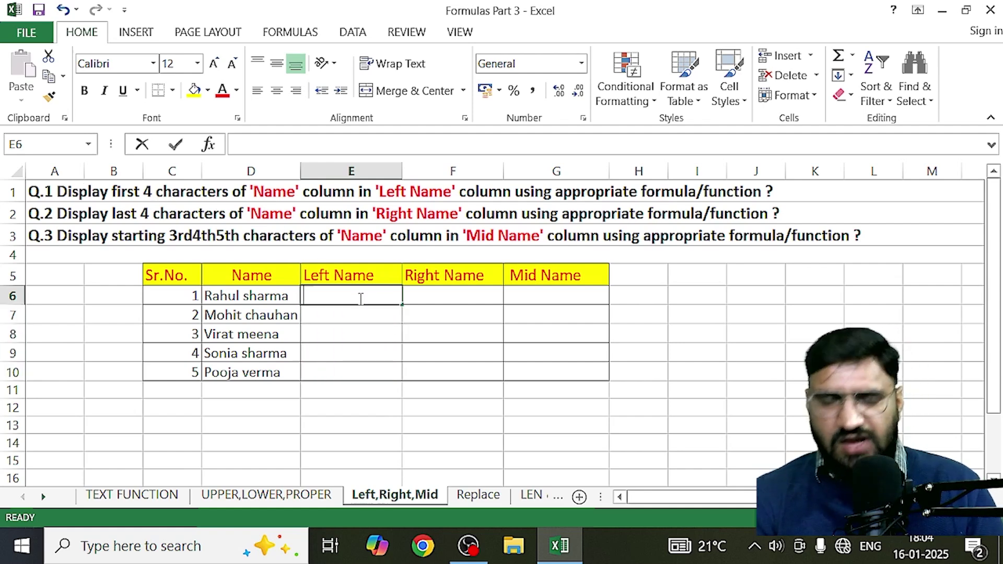
text(=)
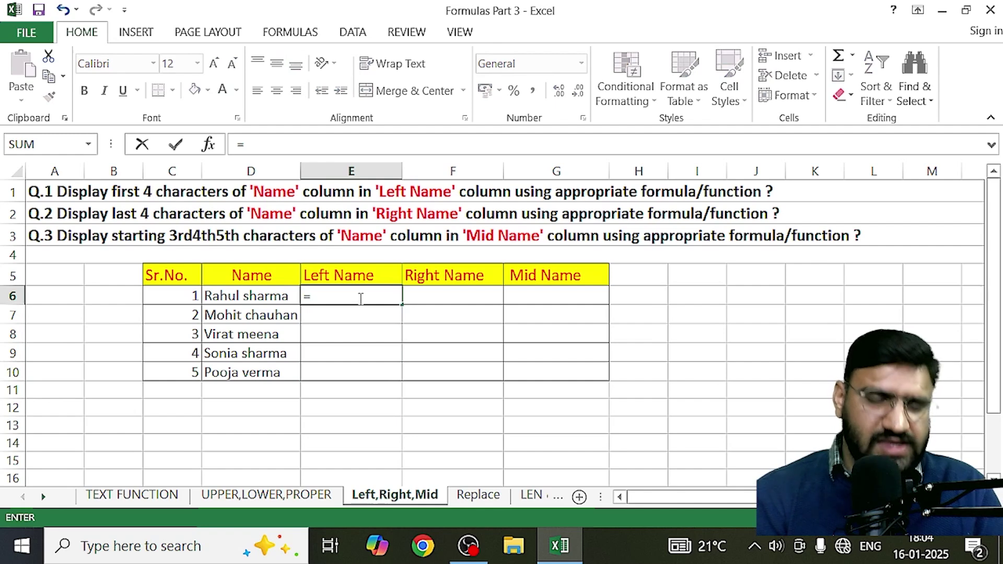
text(LEFT)
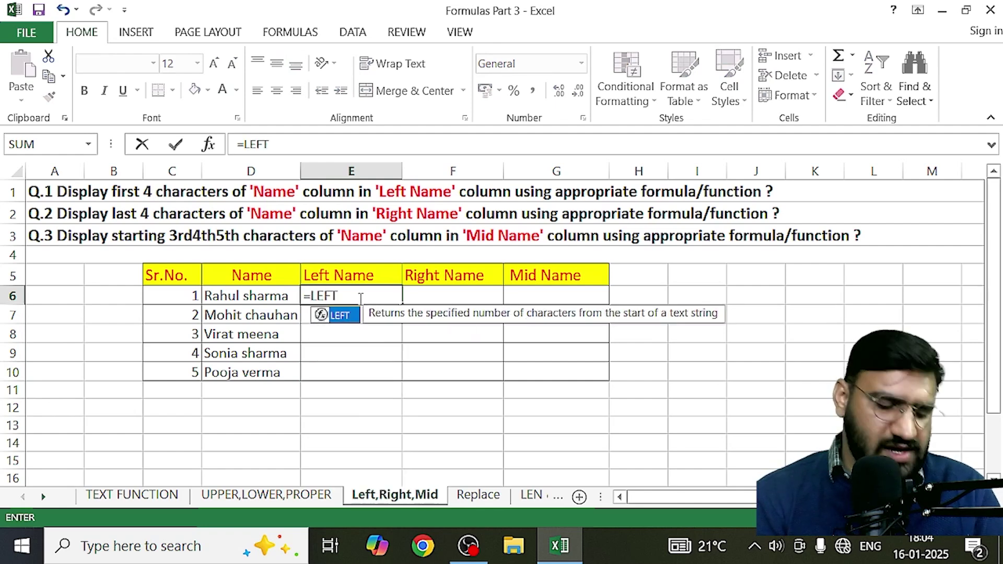
text(()
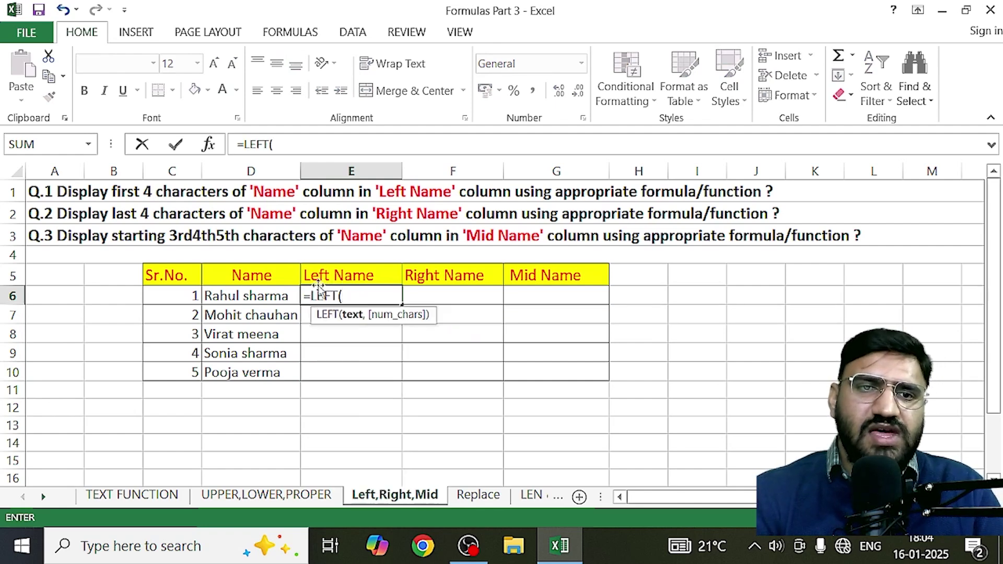
click(271, 296)
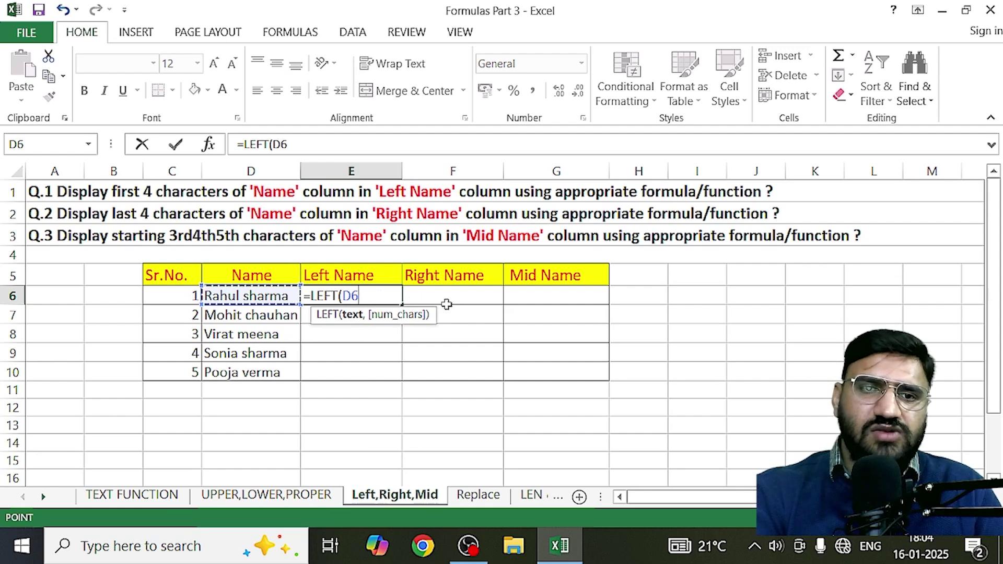
text(,)
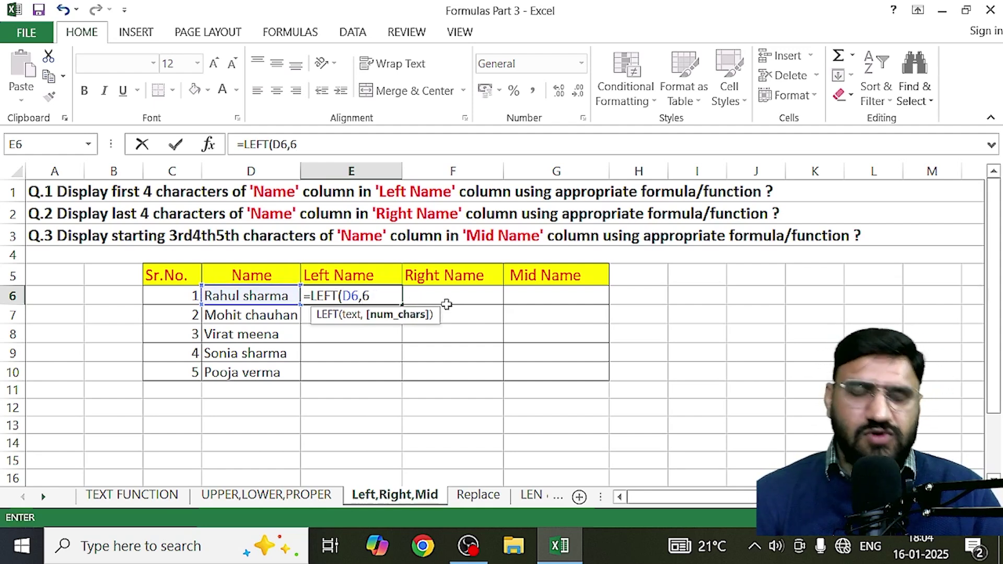
text(6))
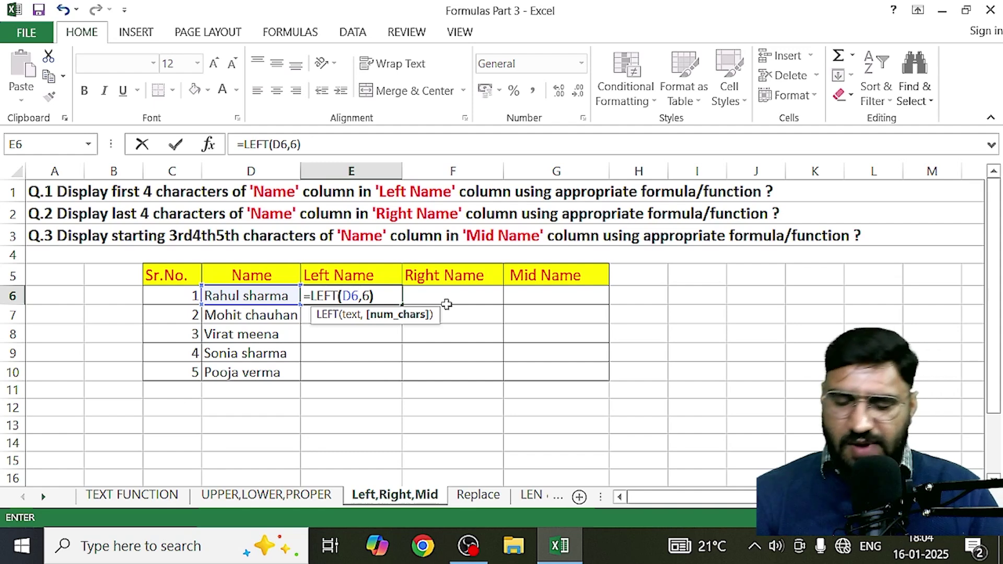
key(Return)
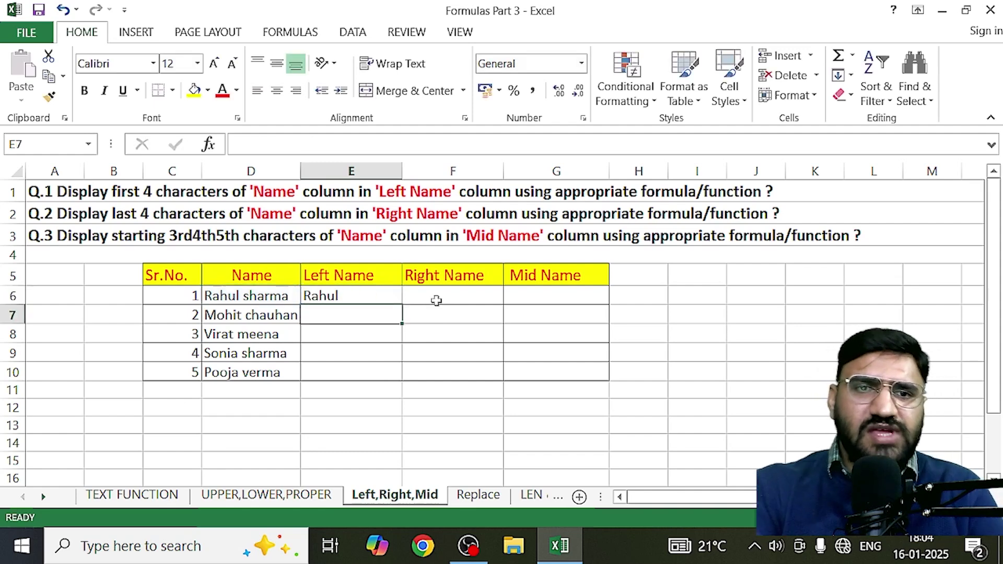
Step: Fill the =LEFT(D6,6) formula from E6 down to E10 and dismiss the Windows Security notification
click(330, 295)
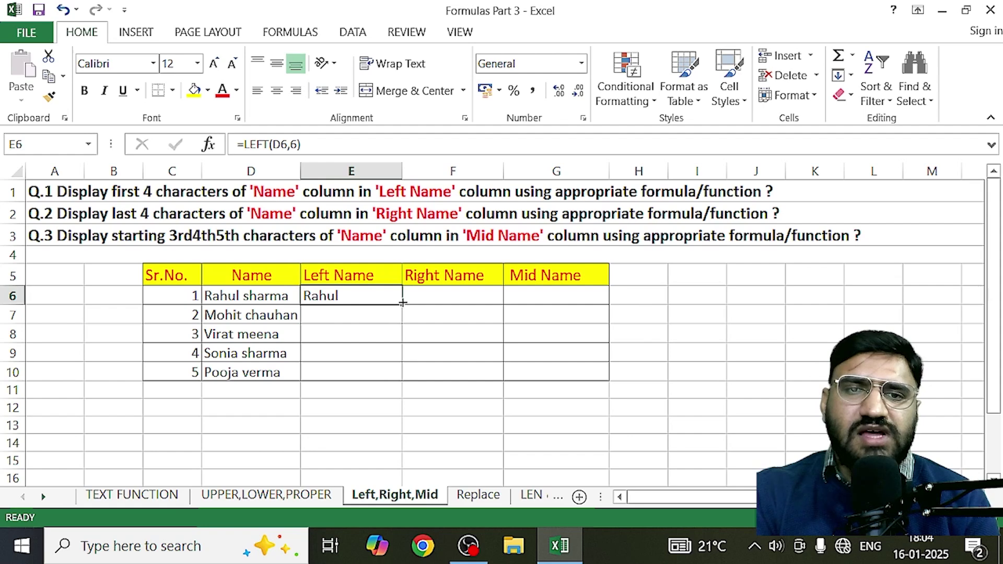
drag(403, 303, 385, 377)
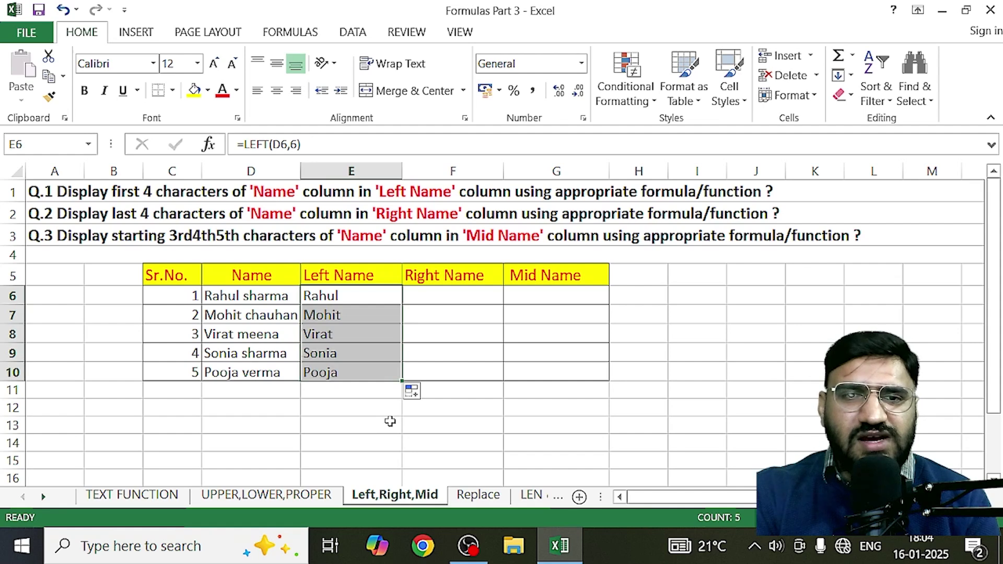
click(351, 425)
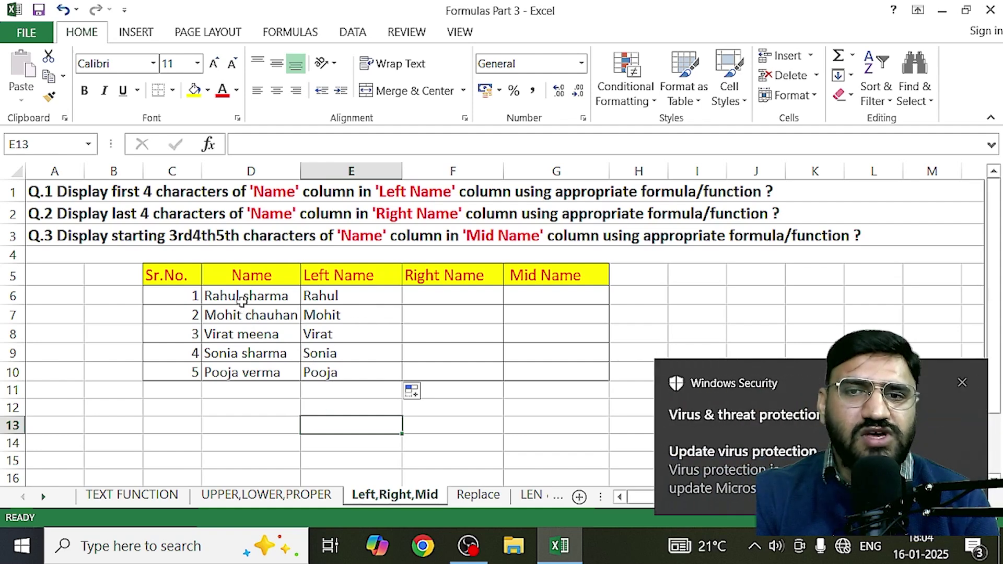
click(962, 383)
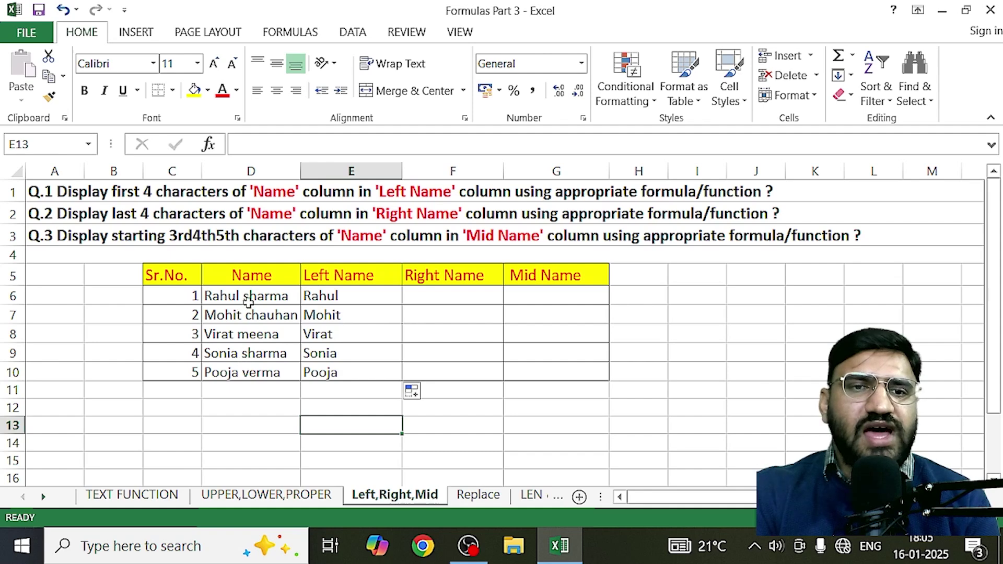
Step: Clear the contents of E6:E10 and enter the formula =LEFT(D6,7) in E6
drag(352, 298, 350, 373)
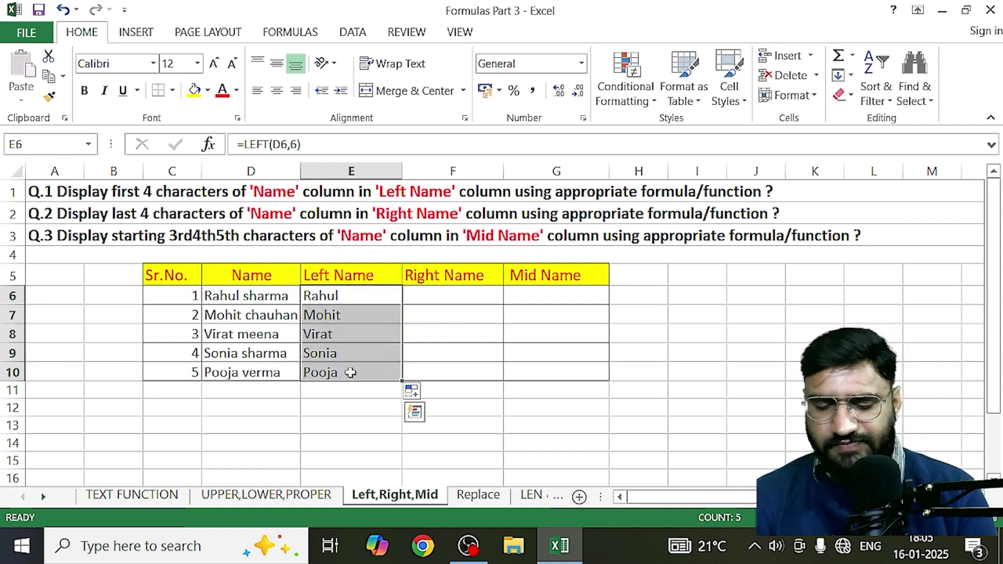
key(Delete)
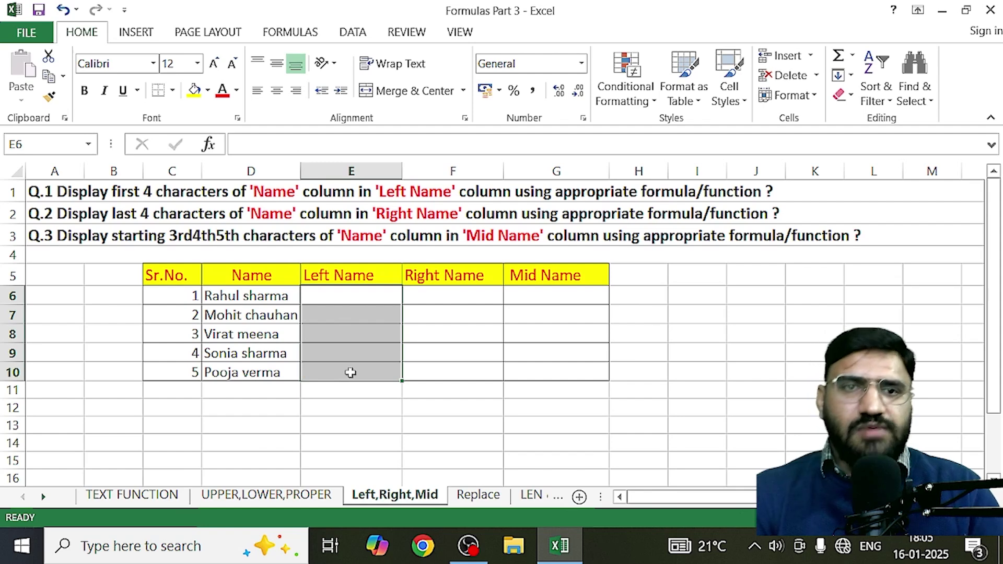
double_click(329, 294)
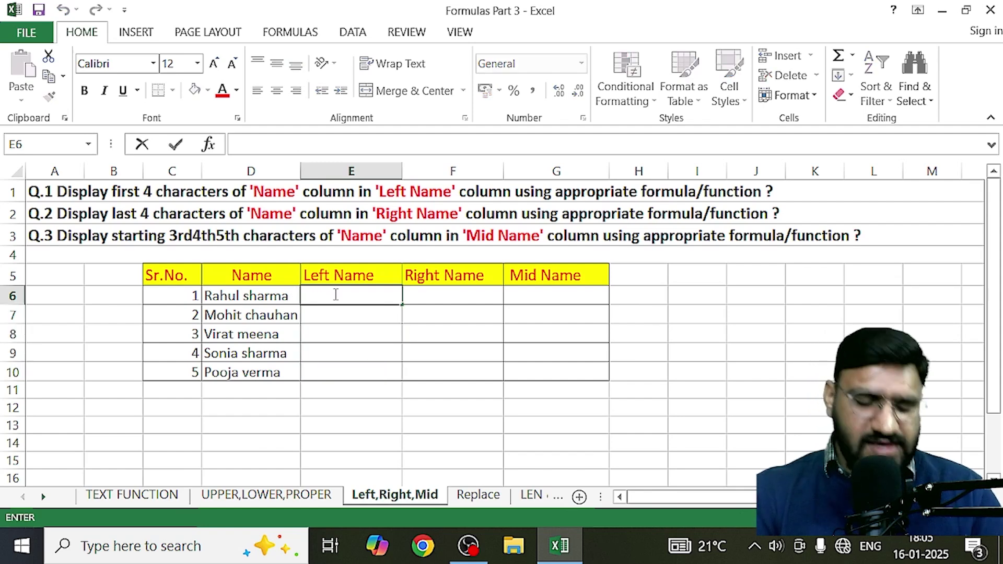
text(=)
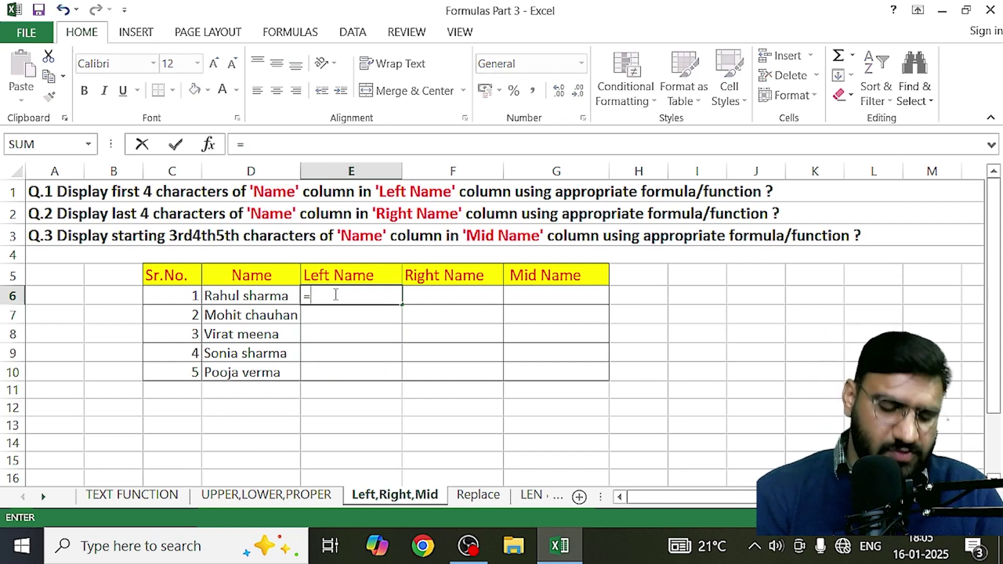
text(LE)
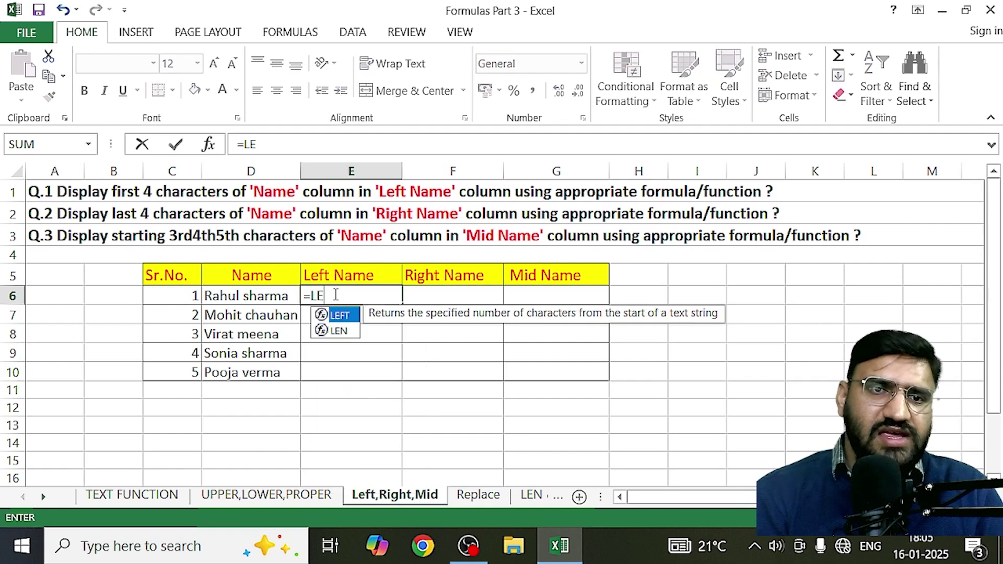
text(FT()
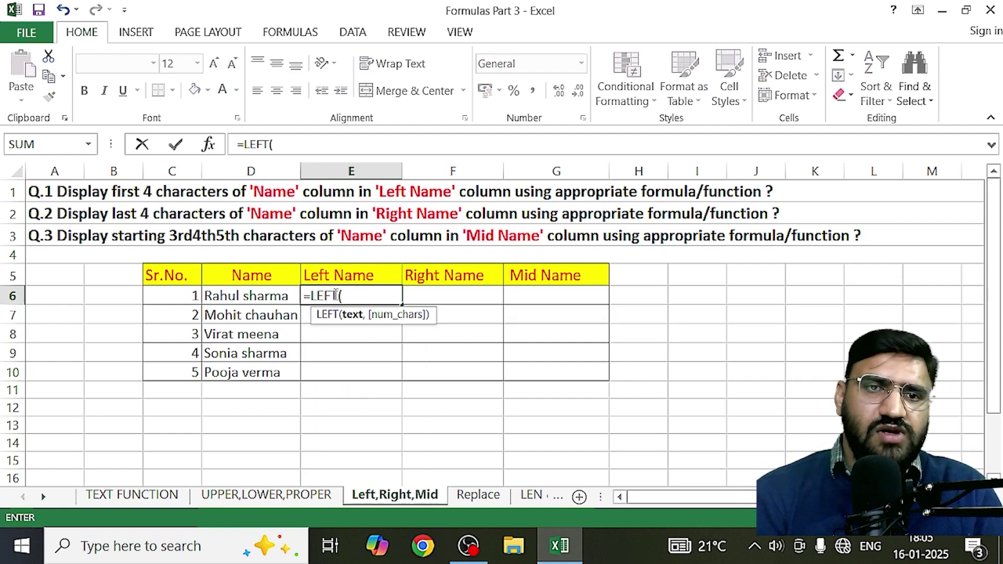
click(269, 297)
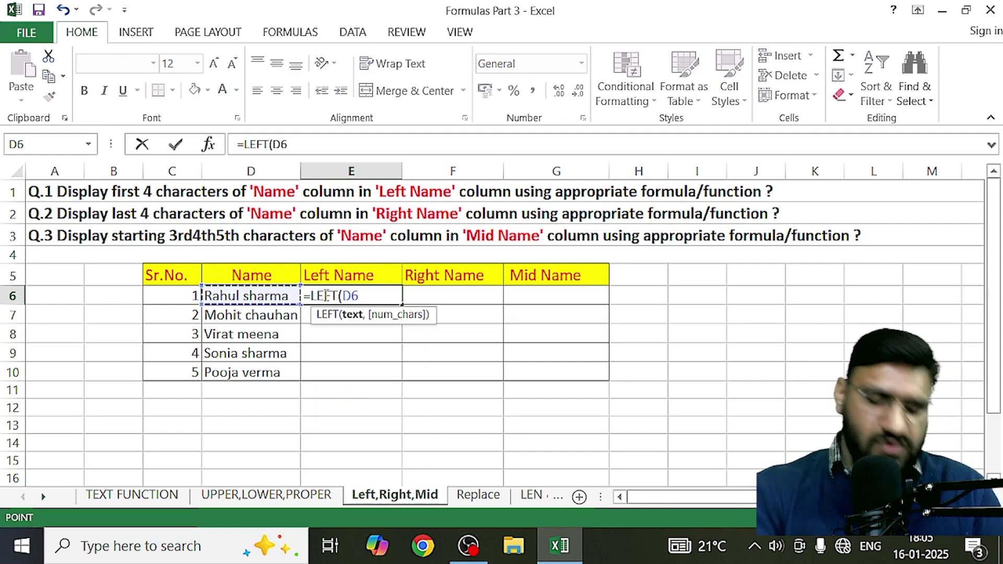
text(,)
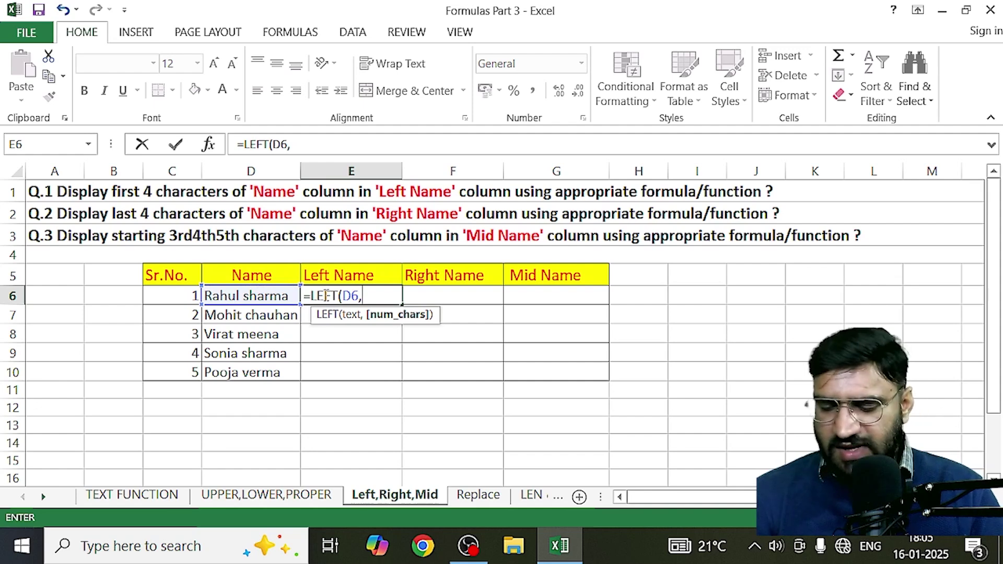
text(7)
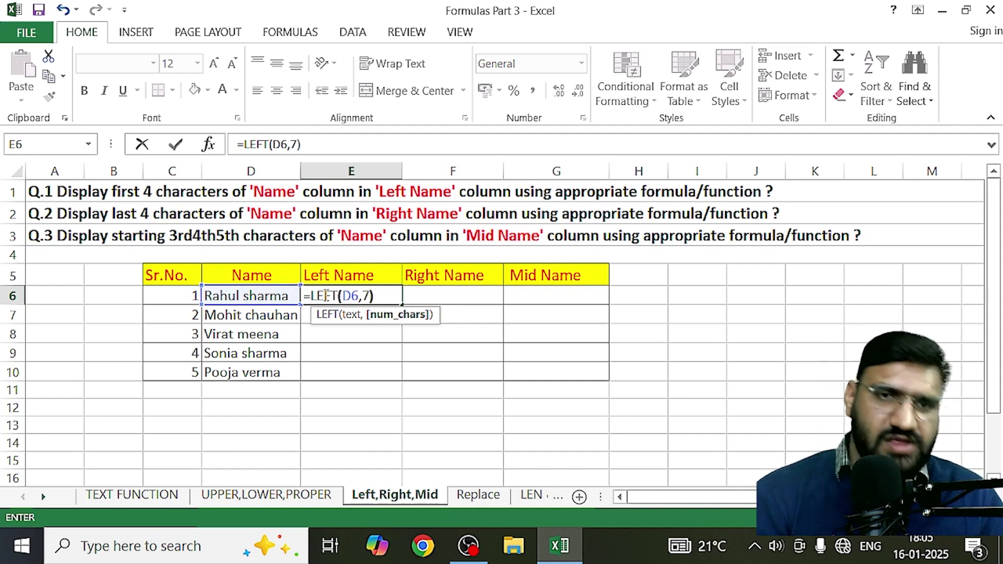
text())
key(Return)
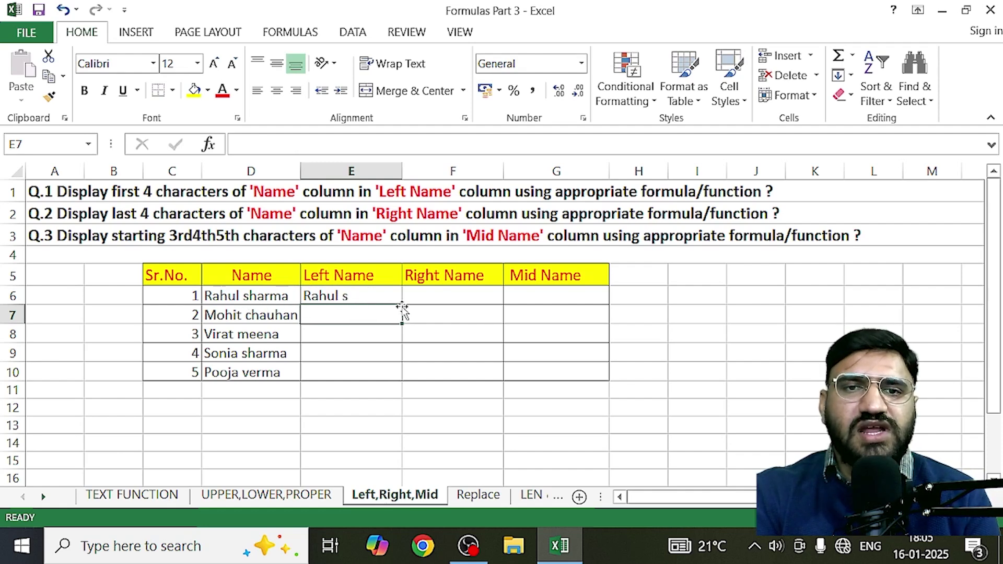
Step: Fill the =LEFT(D6,7) formula from E6 down to E10, and clear the contents of E6:E10
click(390, 293)
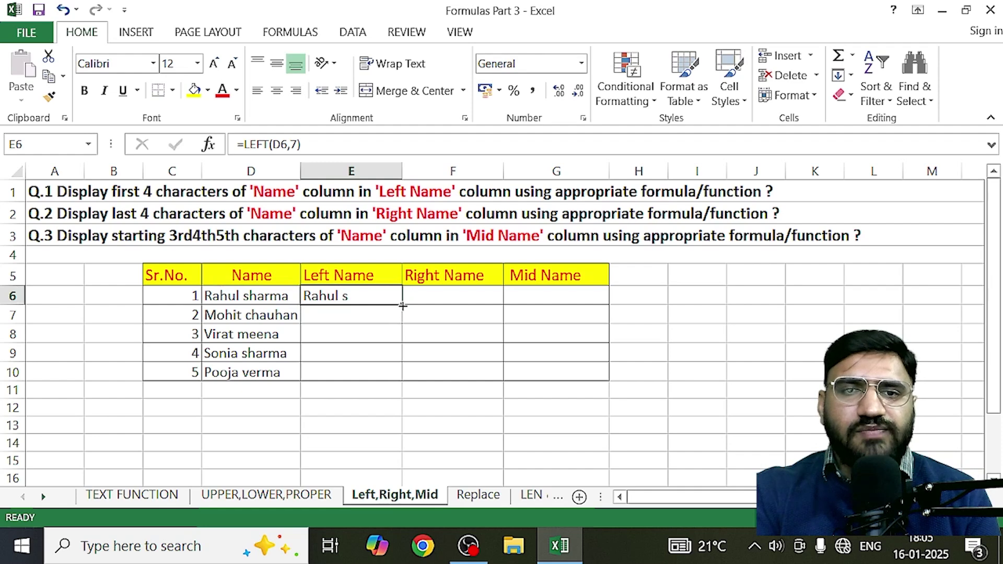
drag(403, 306, 393, 376)
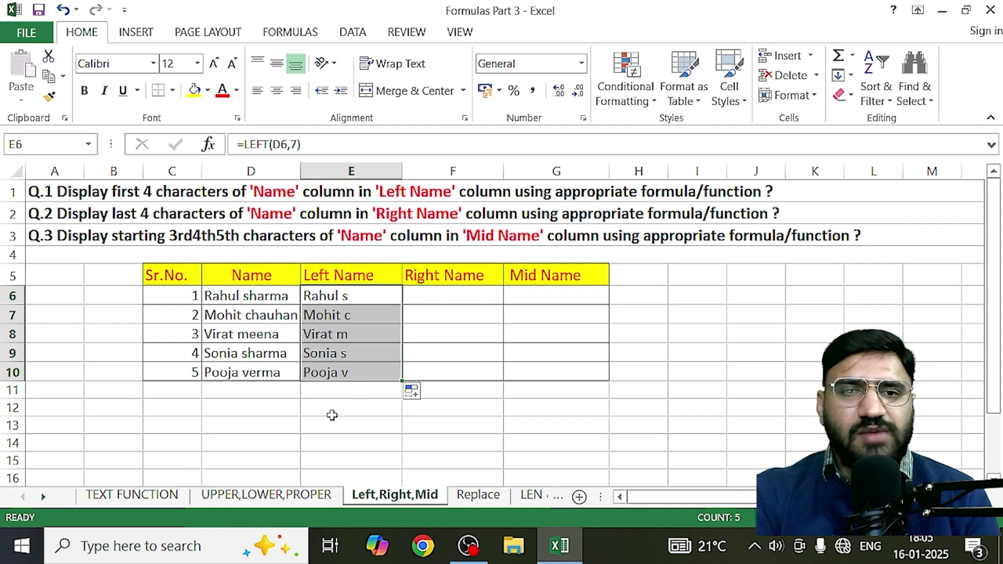
click(332, 415)
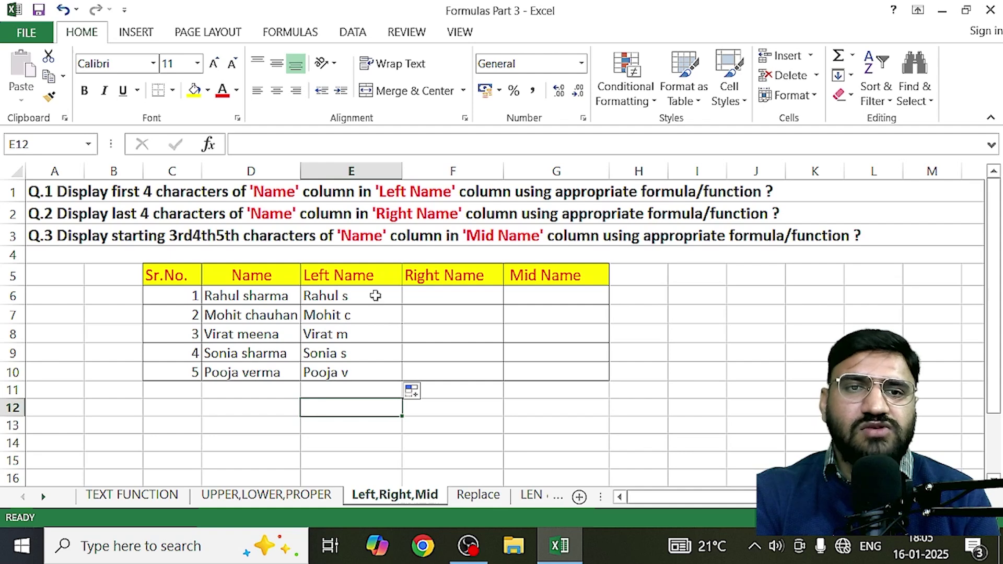
drag(375, 296, 375, 366)
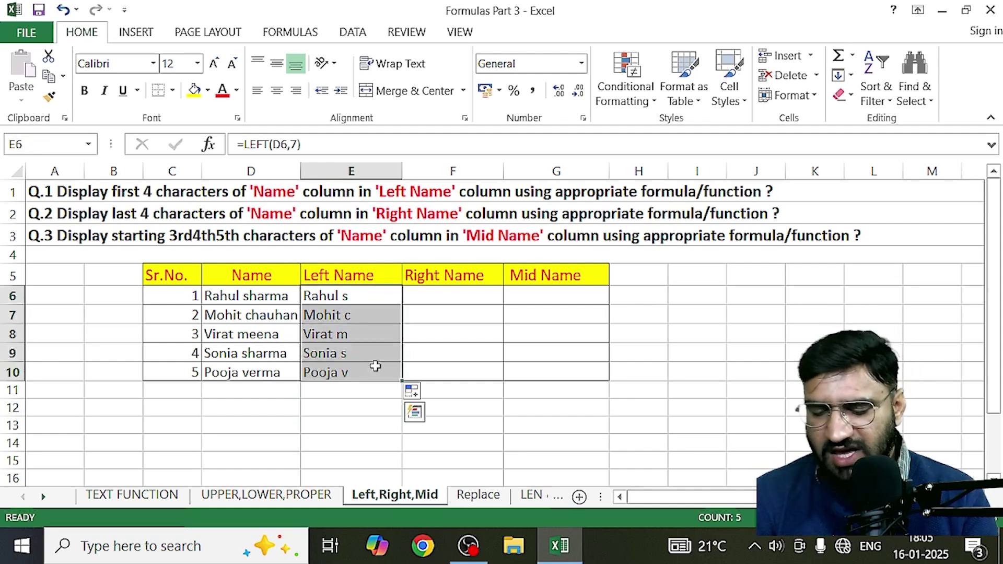
key(Delete)
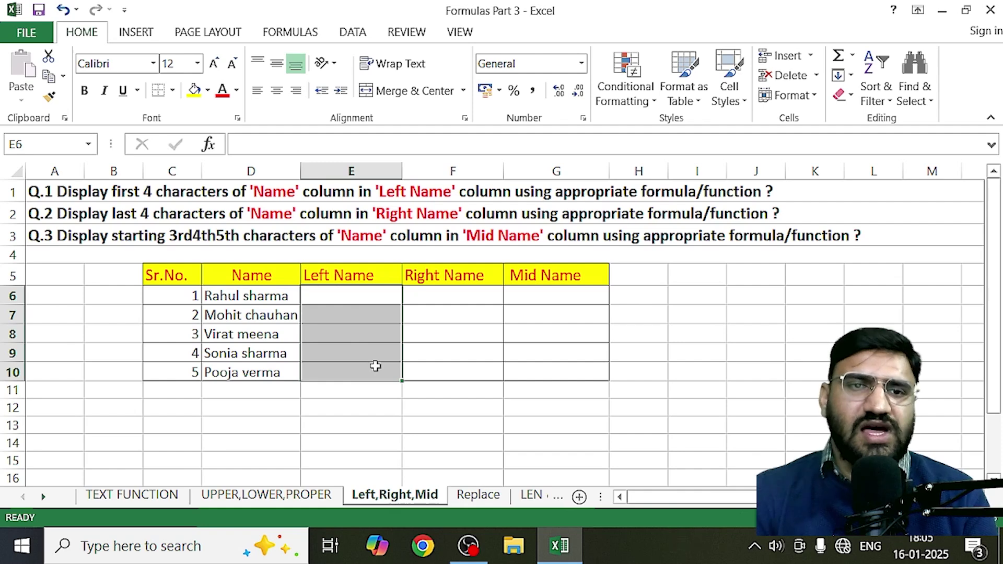
Step: Enter the formula =LEFT(D6,4) in E6 to extract the first four characters of the name
click(355, 298)
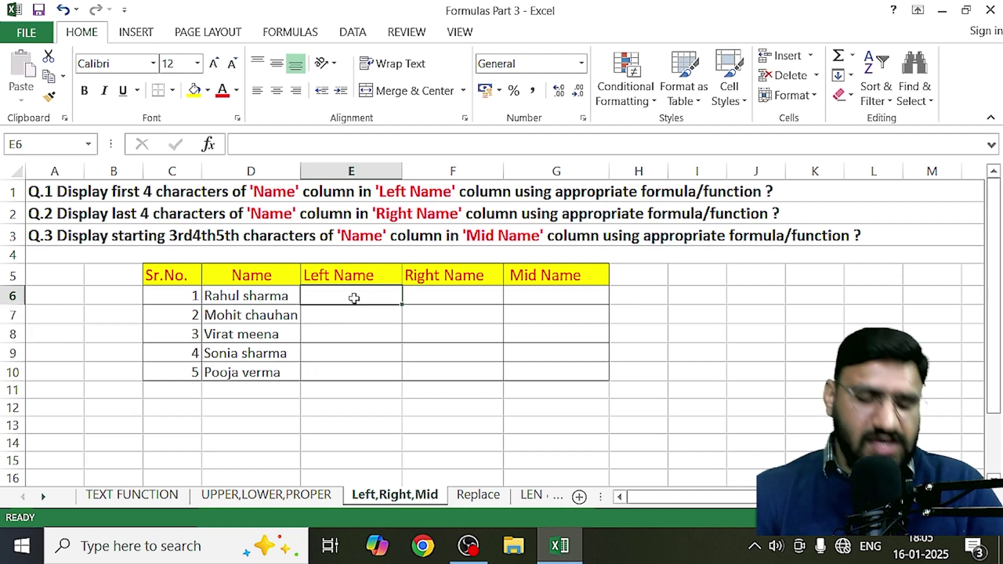
text(=)
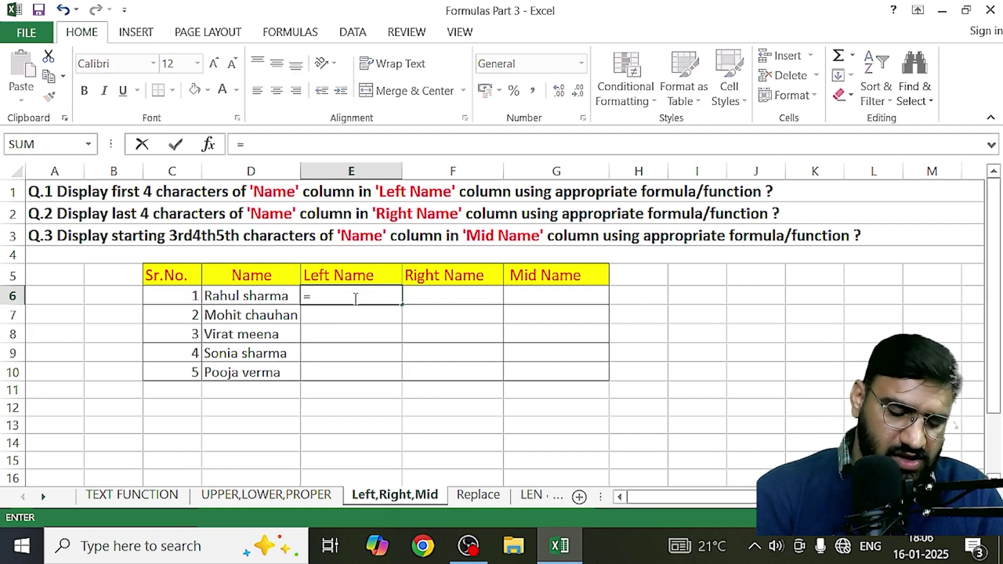
text(LEFT)
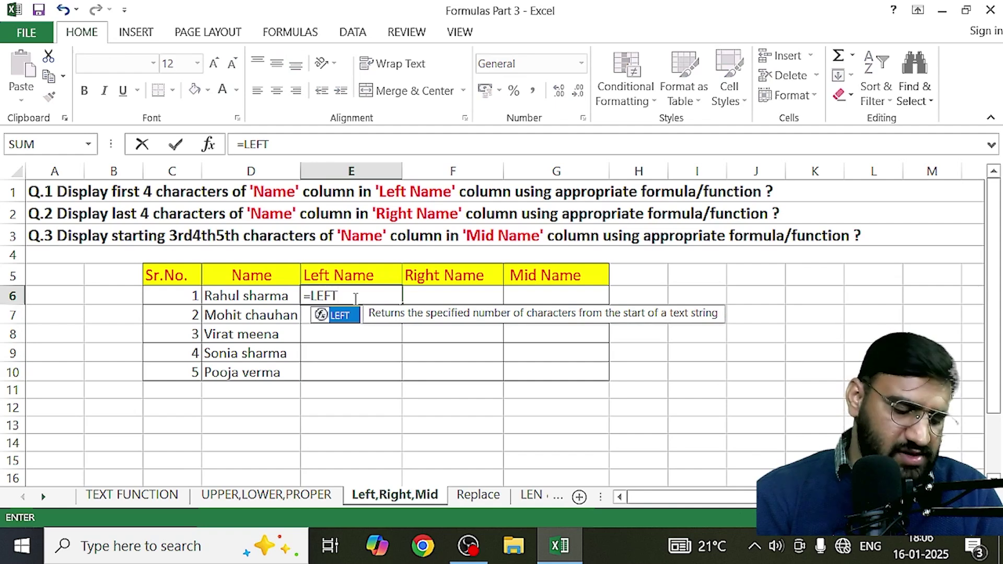
text(()
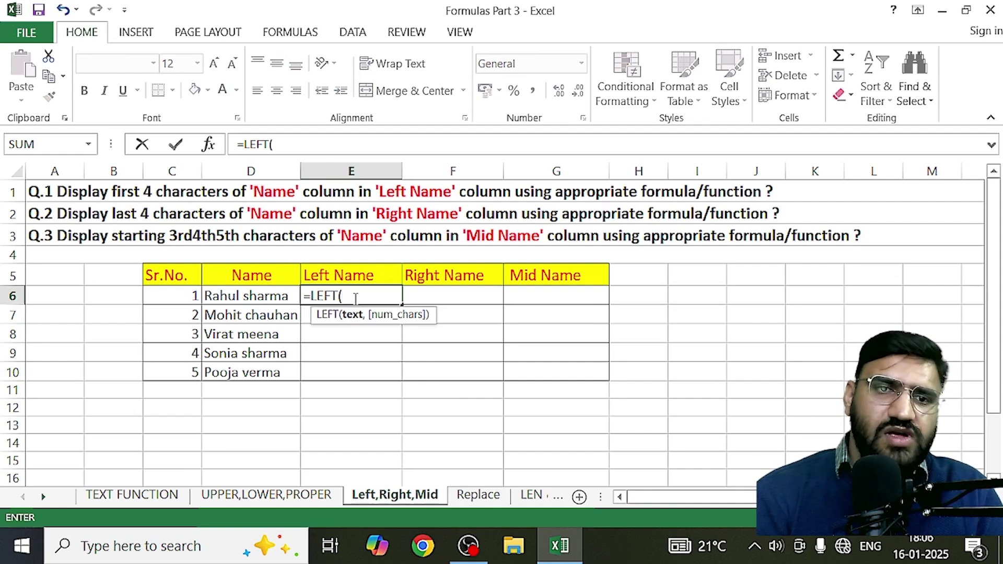
click(253, 297)
text(,)
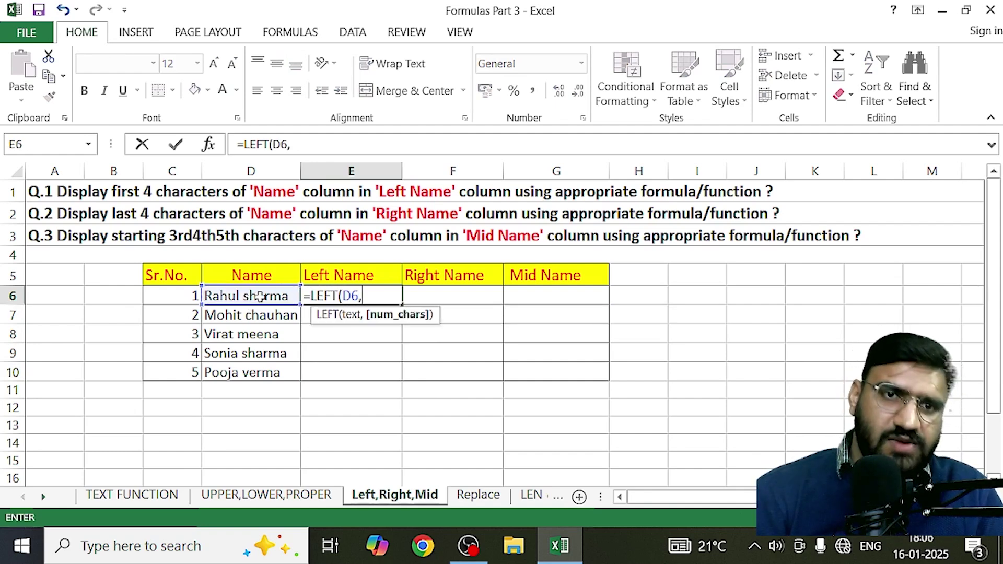
text(4)
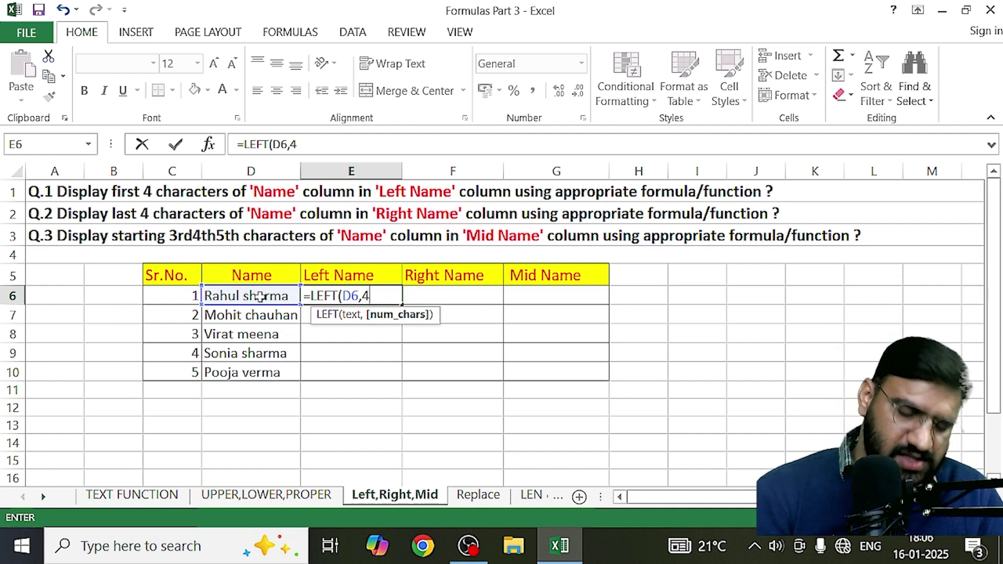
text())
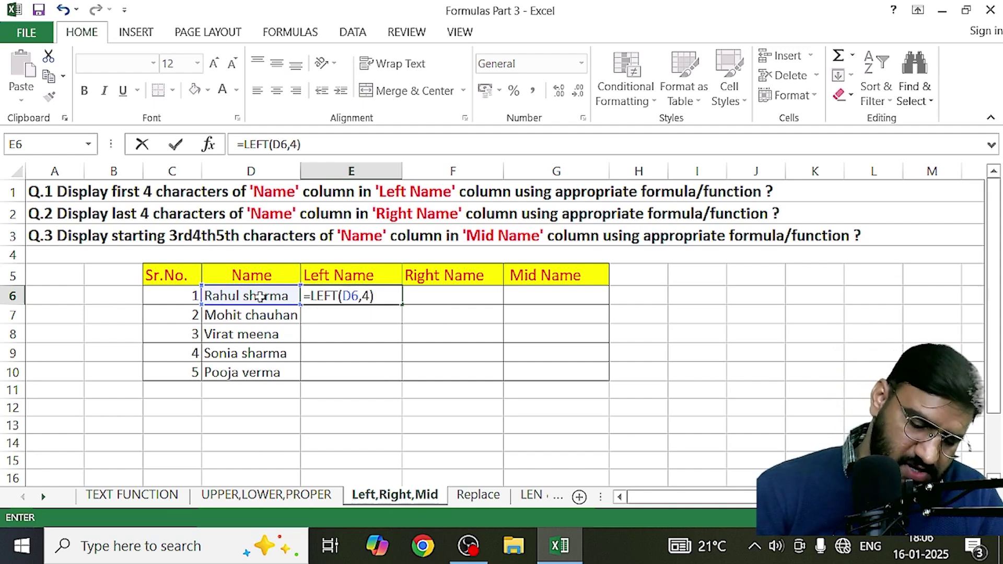
key(Return)
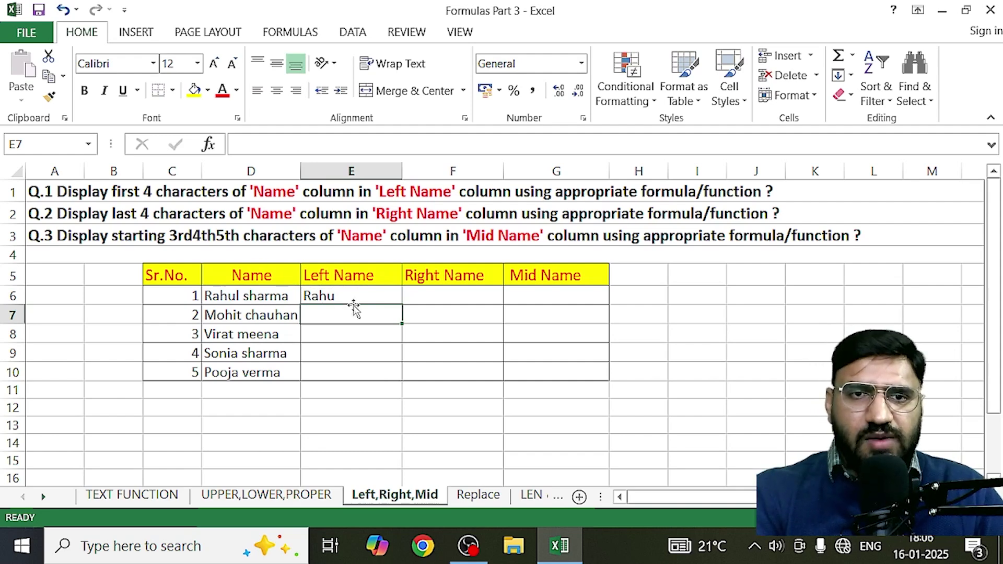
Step: Fill the =LEFT(D6,4) formula from E6 down to E10 in the Left Name column
click(369, 296)
drag(401, 305, 397, 383)
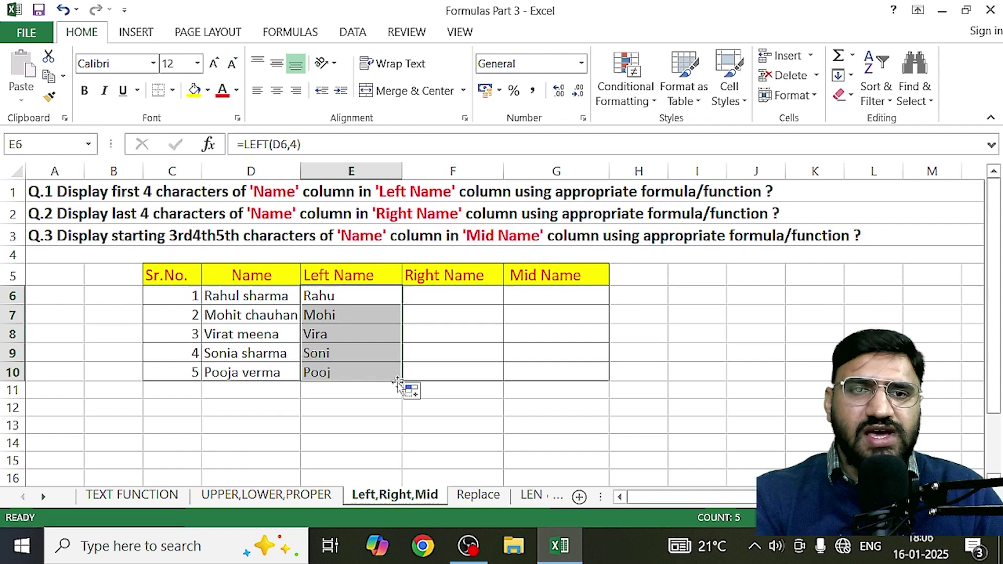
click(478, 429)
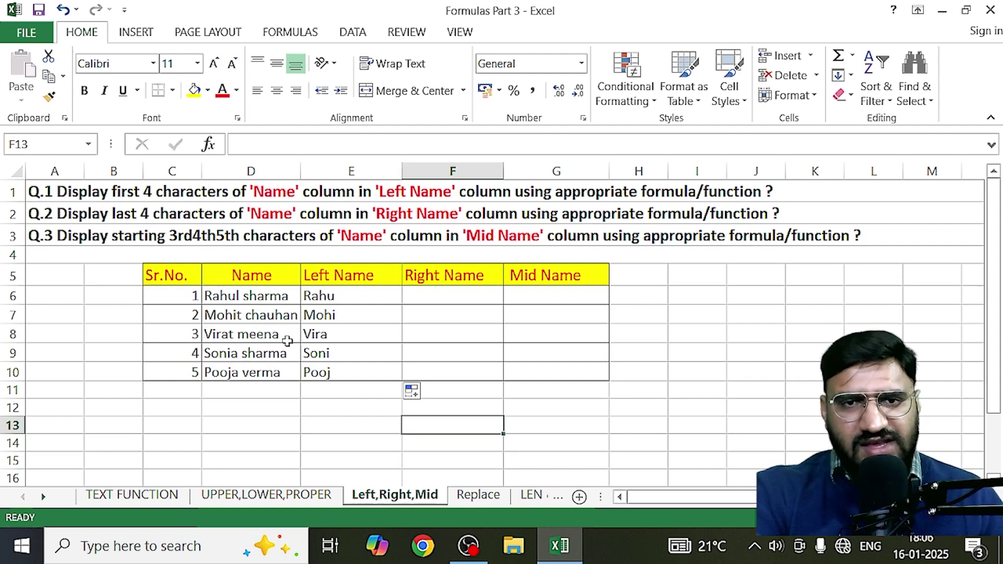
Step: Enter the formula =RIGHT(D6,4) in F6 to extract the last four characters of the name
double_click(438, 297)
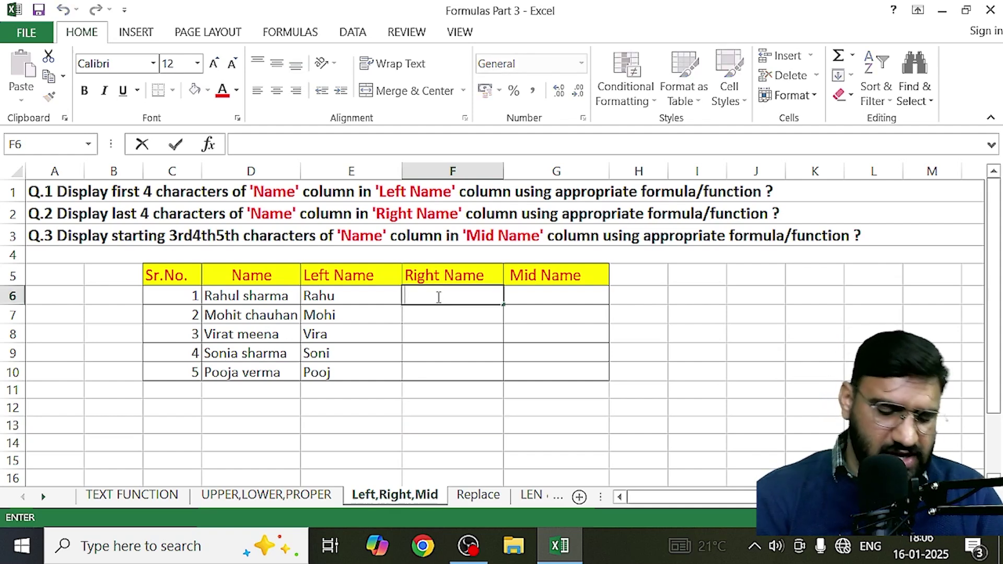
text(=)
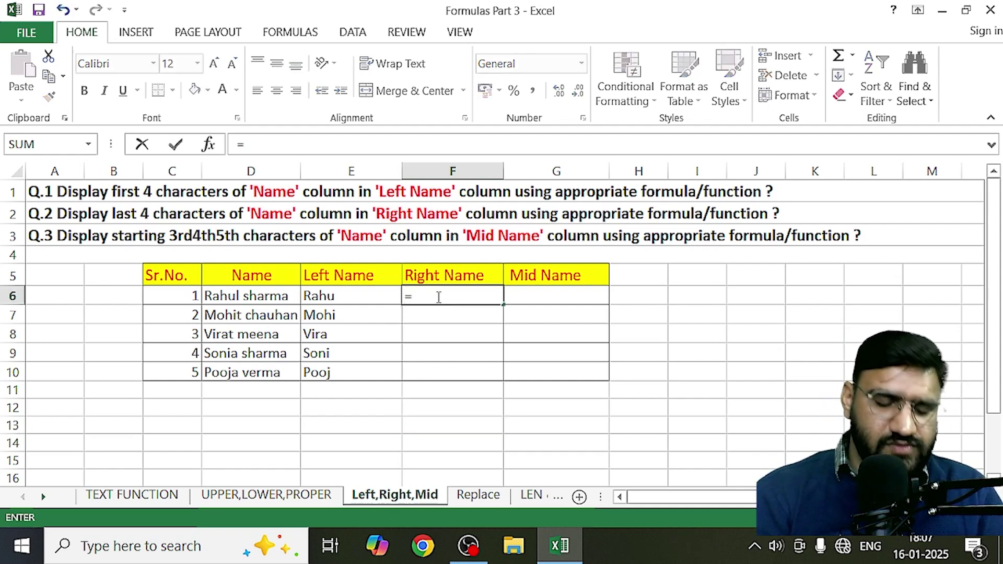
text(RIGHT)
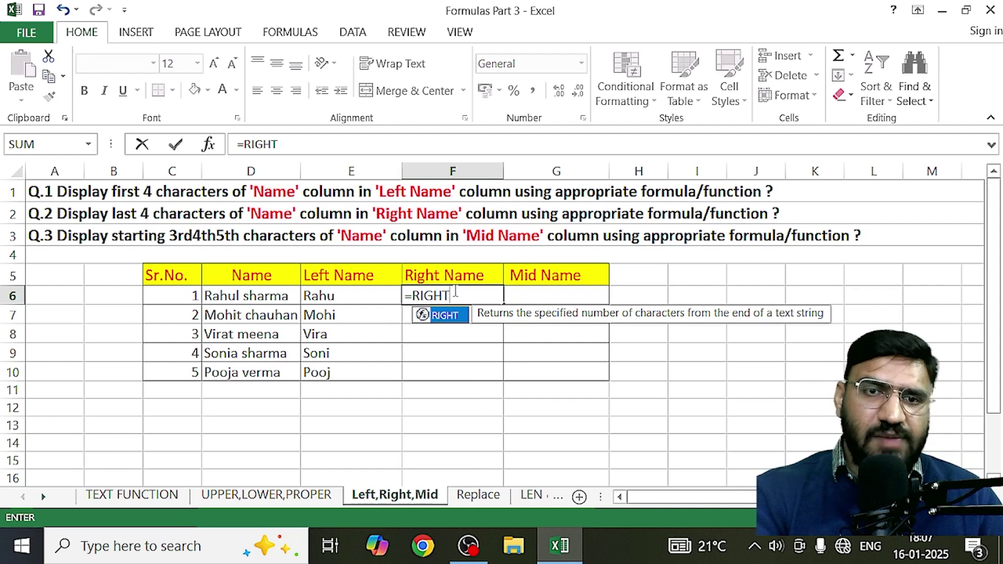
text(()
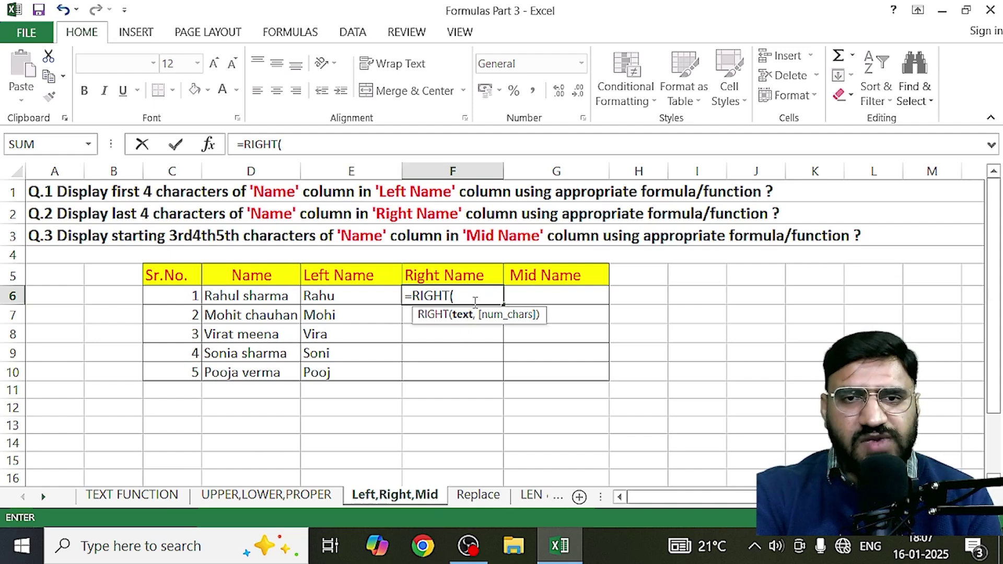
click(245, 296)
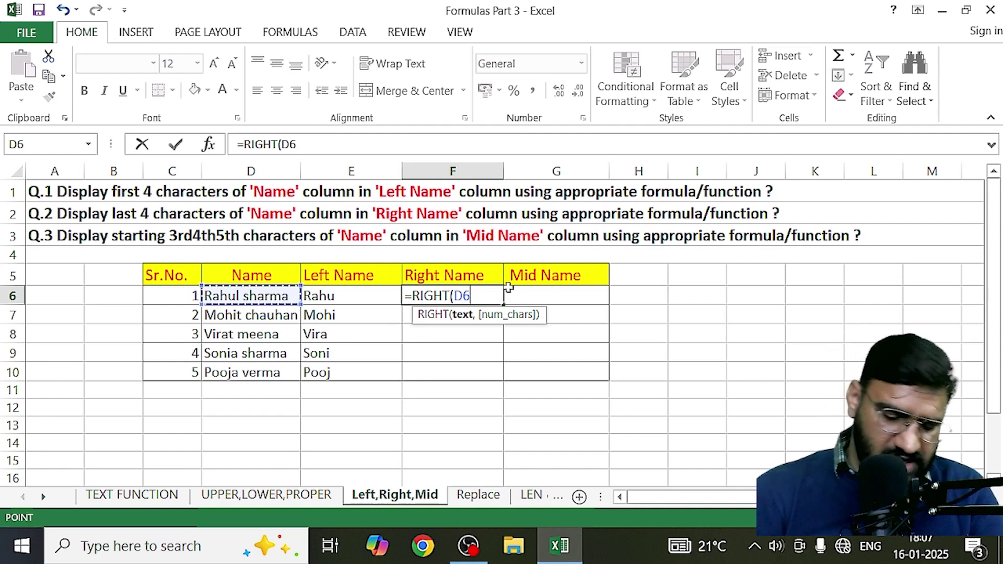
text(,)
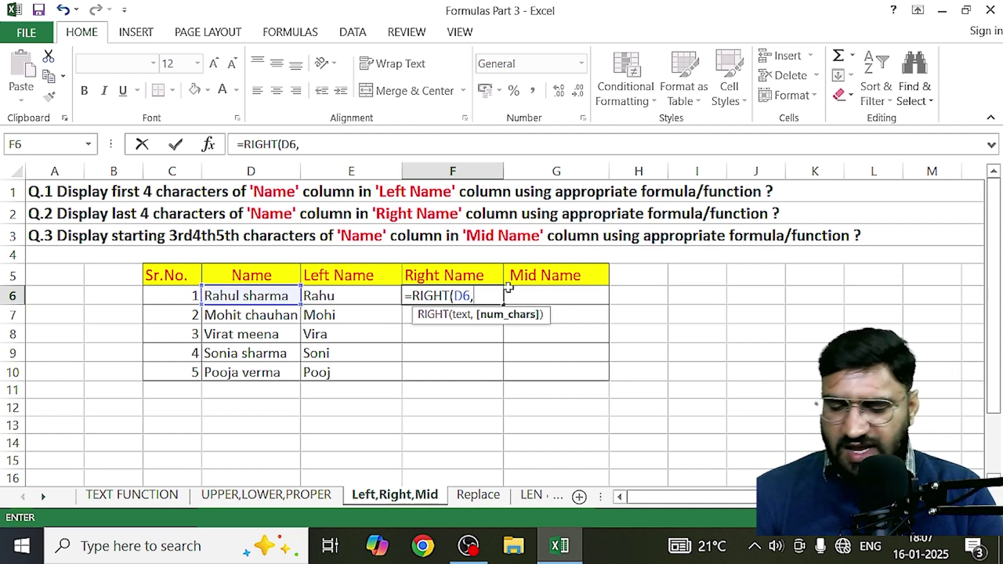
text(4)
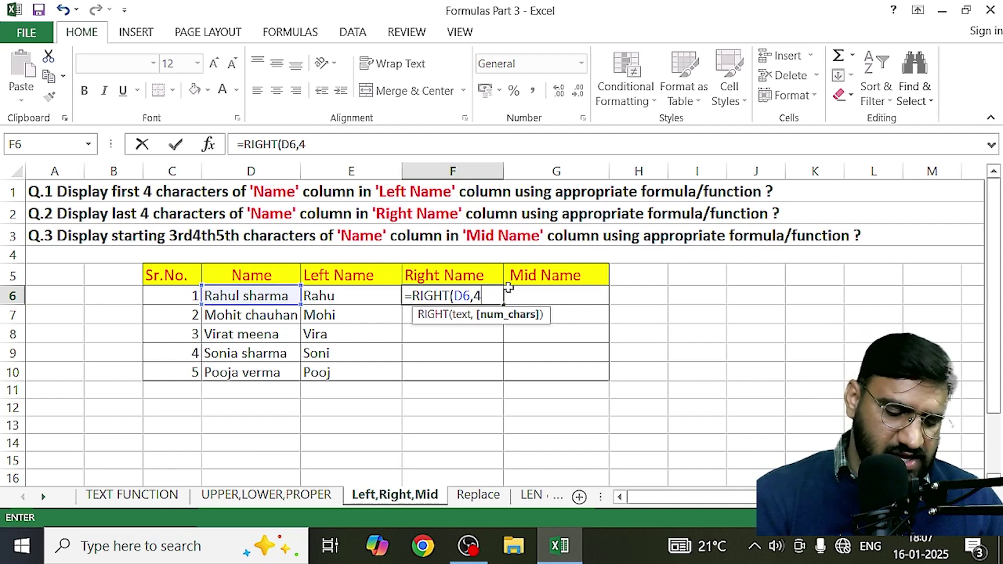
text())
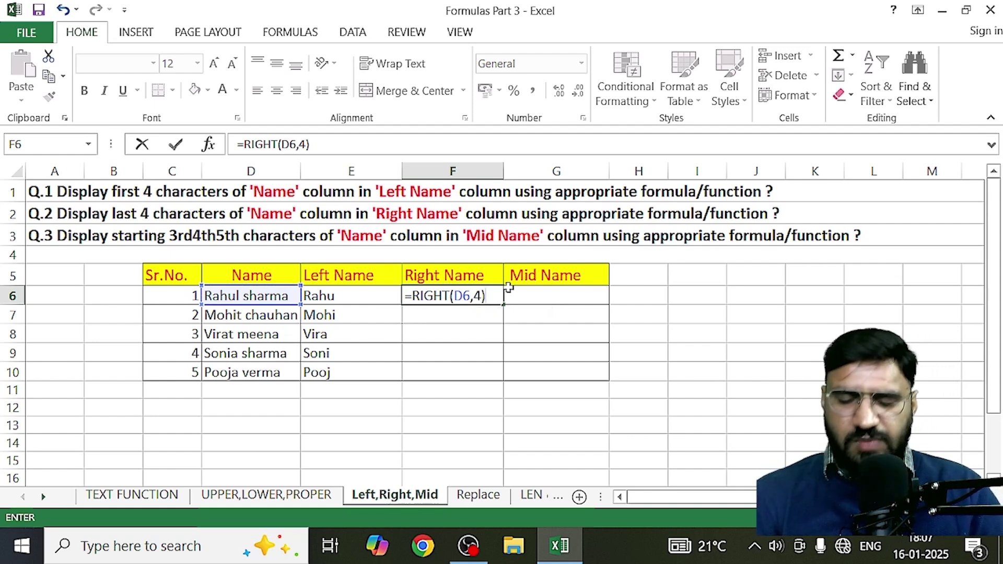
key(Return)
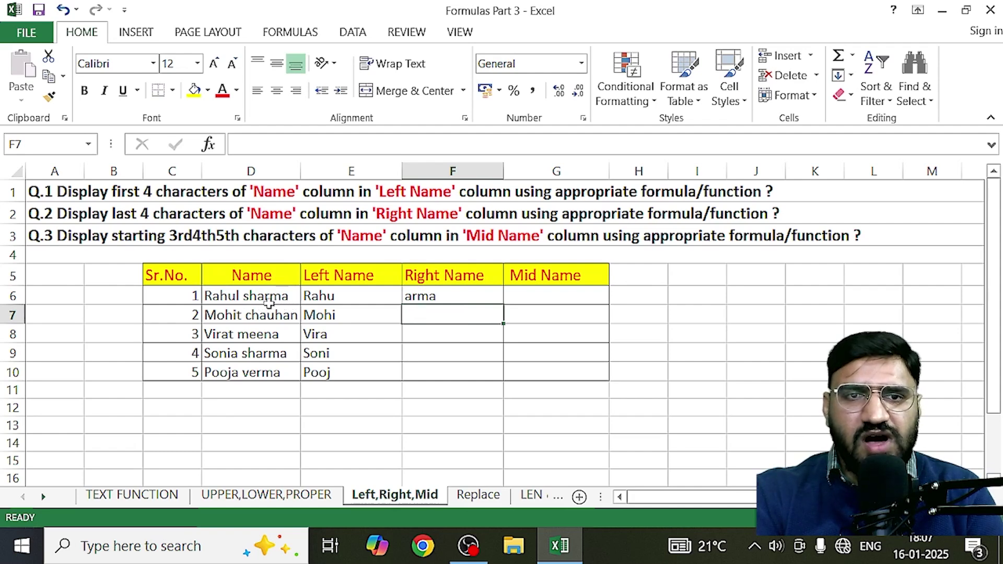
Step: Fill the =RIGHT(D6,4) formula from F6 down to F10 and review the formula in F6
click(476, 301)
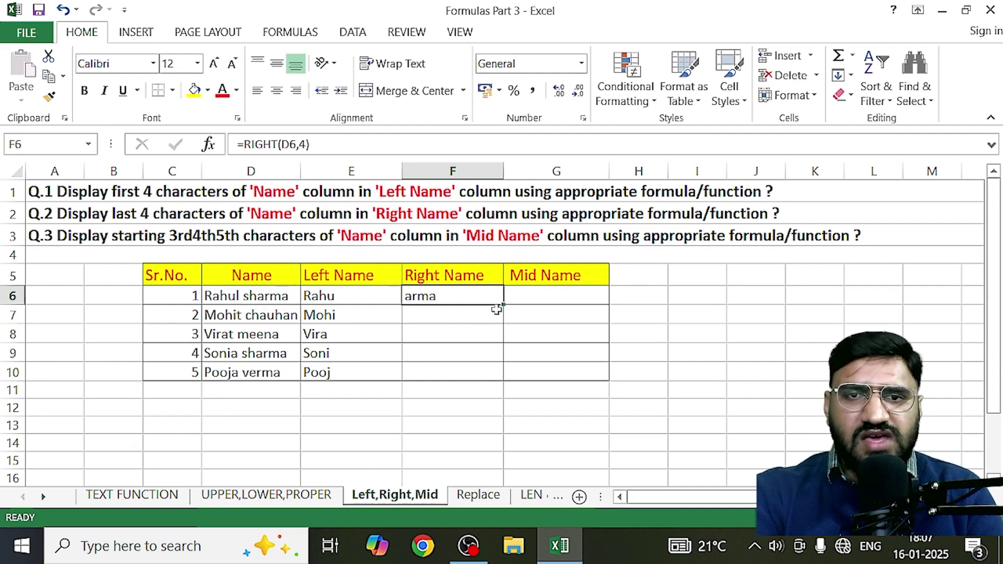
drag(503, 305, 504, 380)
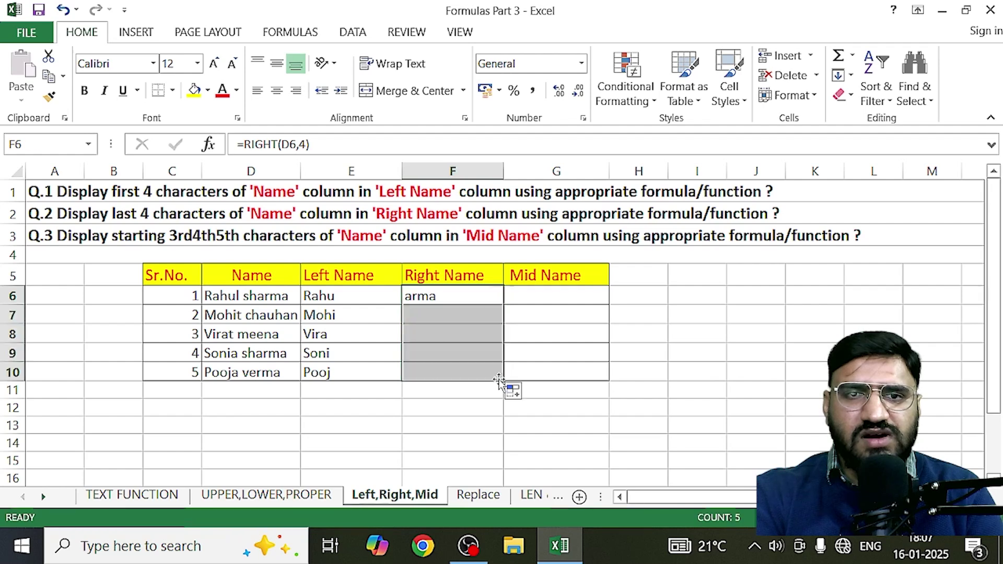
click(708, 377)
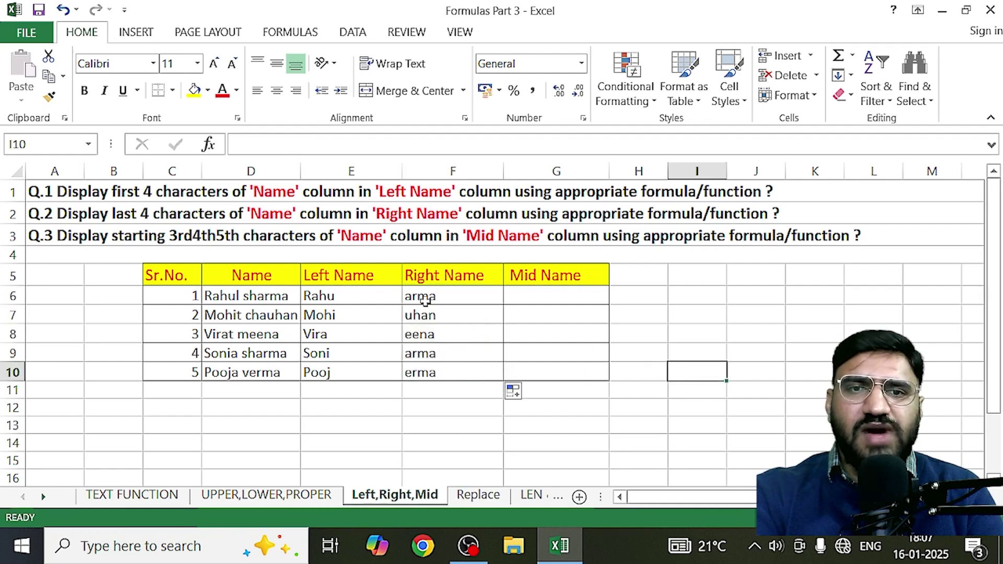
click(463, 294)
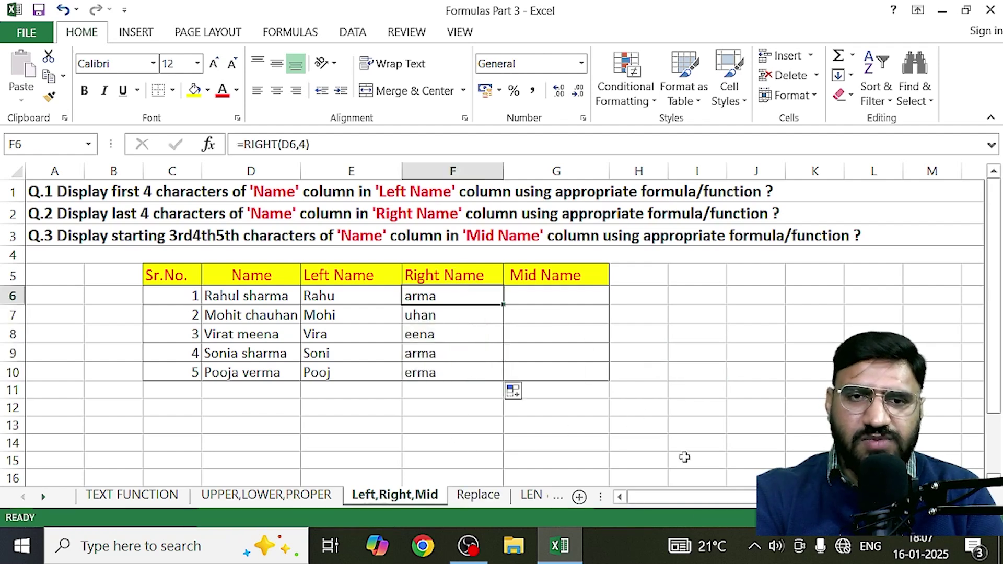
click(711, 406)
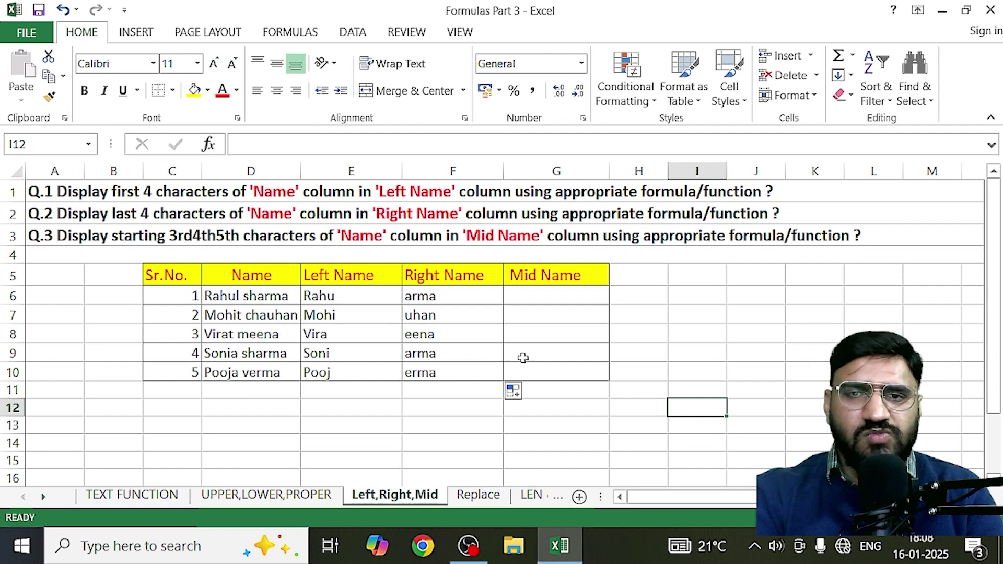
Step: Start a MID formula in G6 of the Mid Name column, using the full name from D6 as quoted text
click(582, 300)
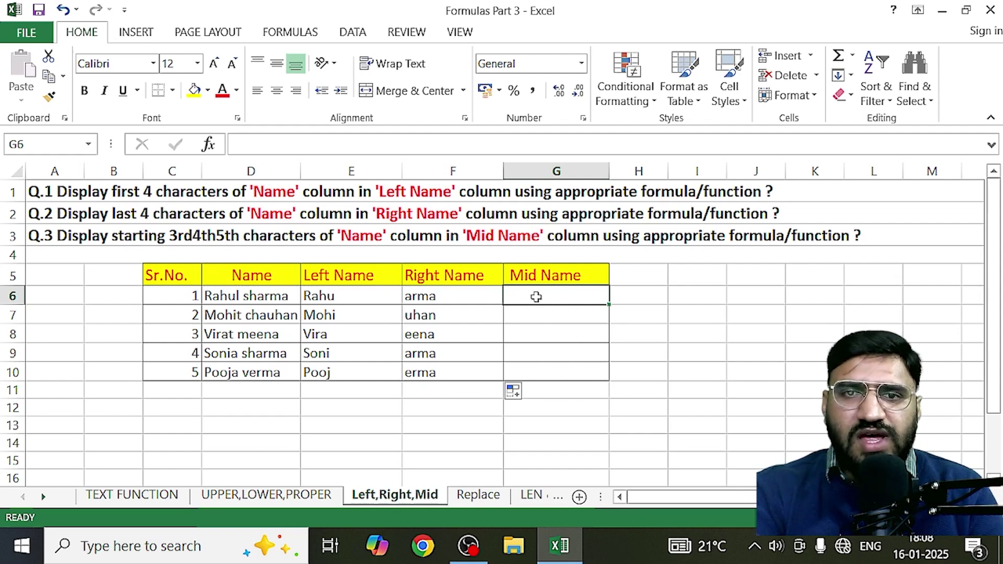
click(249, 302)
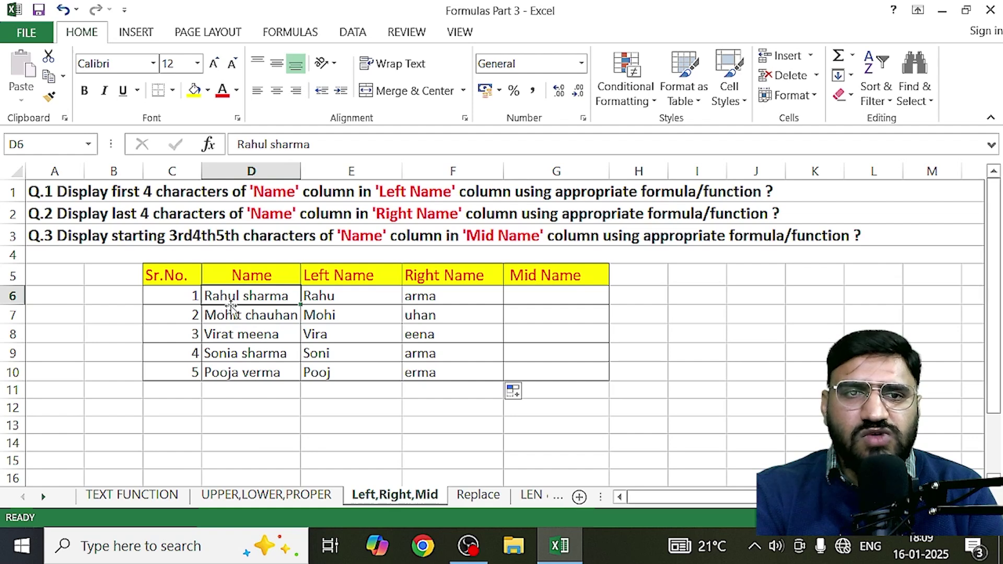
click(549, 295)
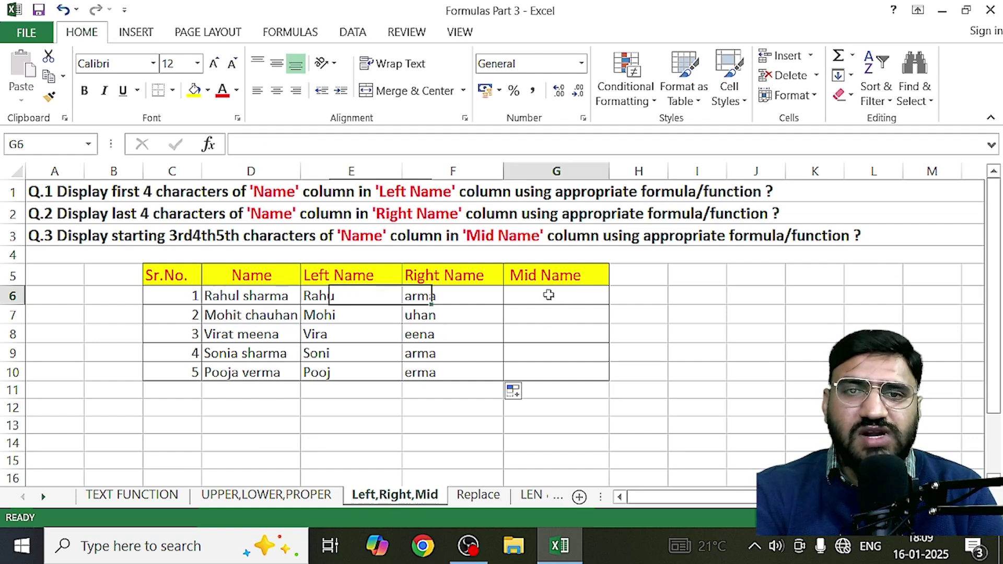
double_click(549, 296)
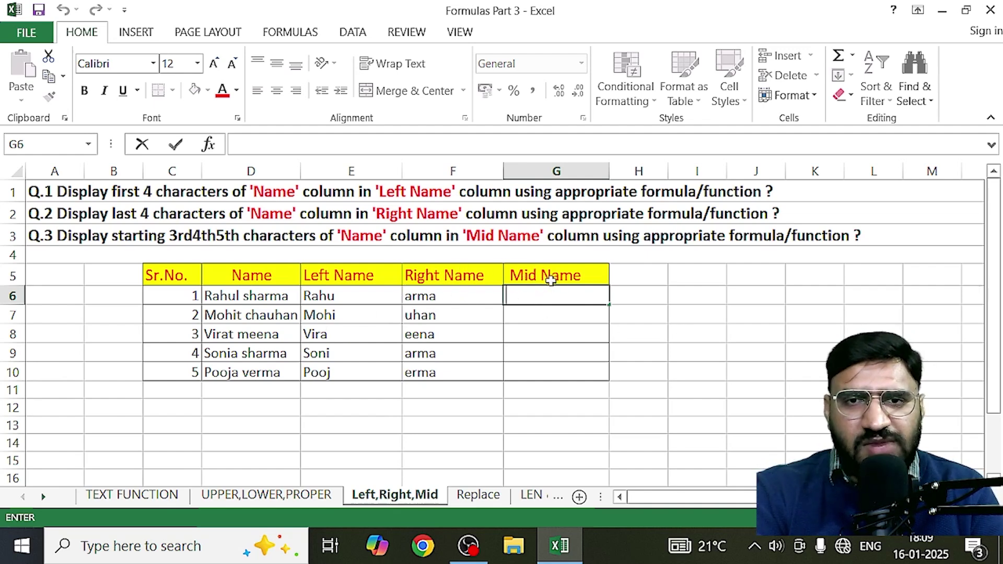
click(545, 296)
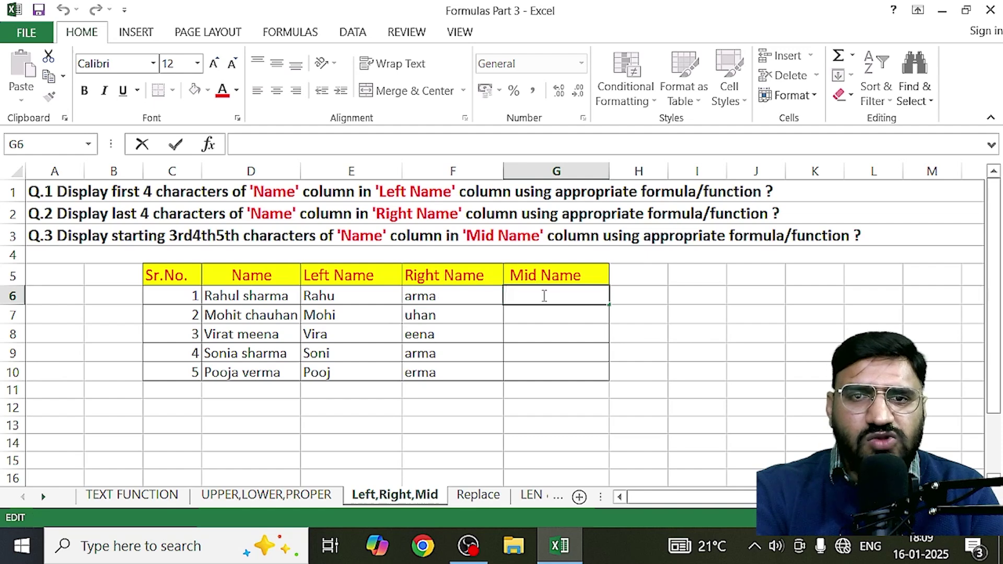
text(=)
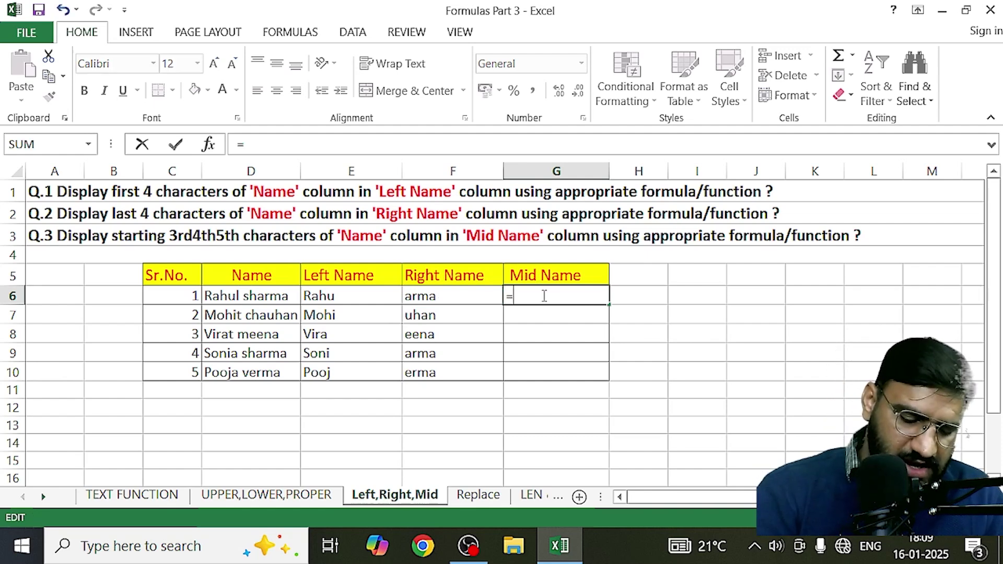
text(MID)
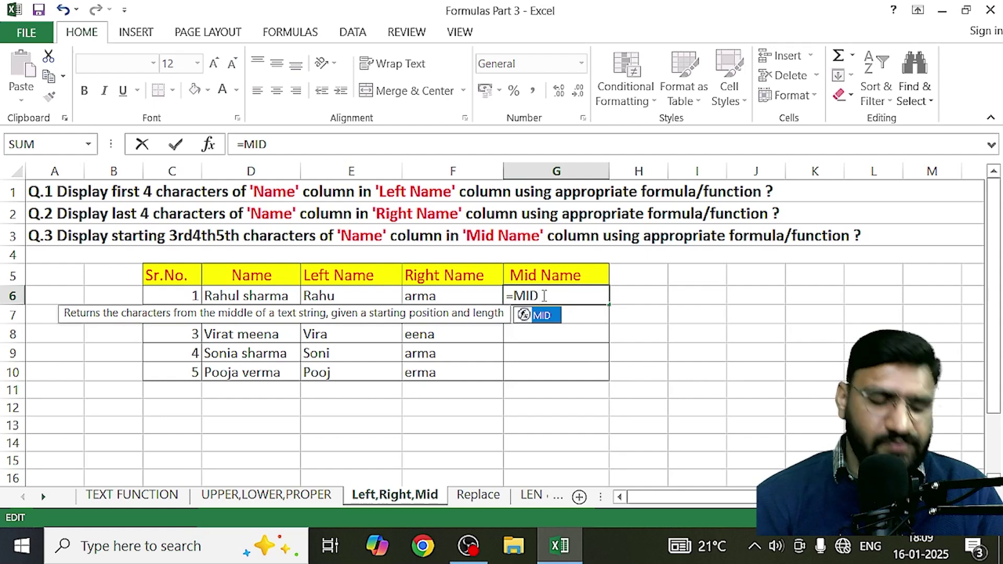
text((+)
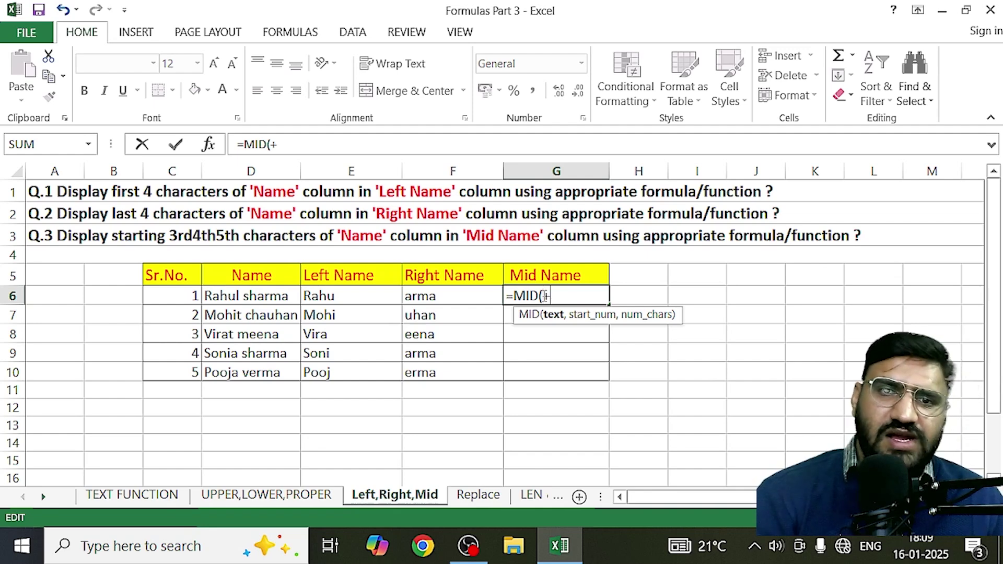
key(BackSpace)
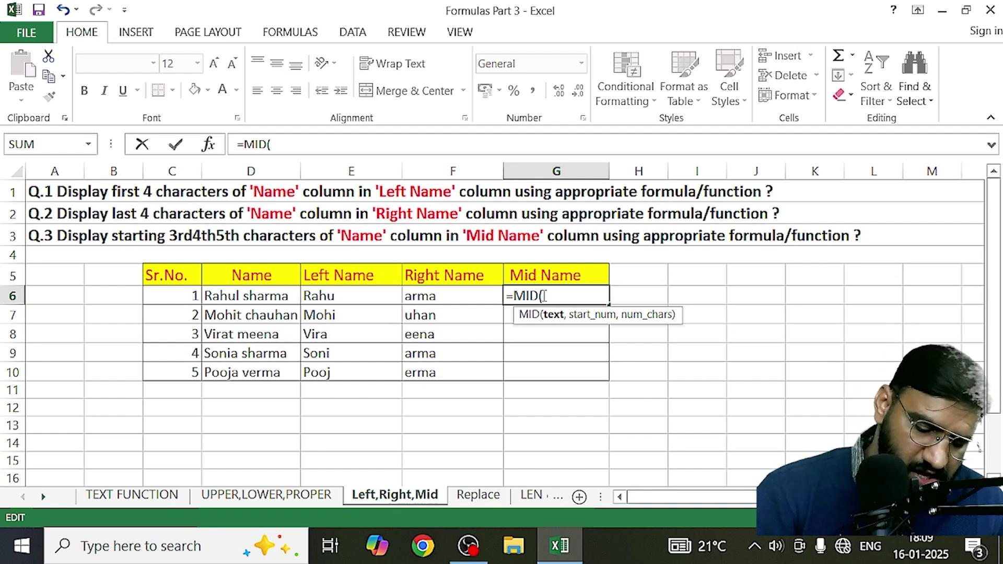
text(")
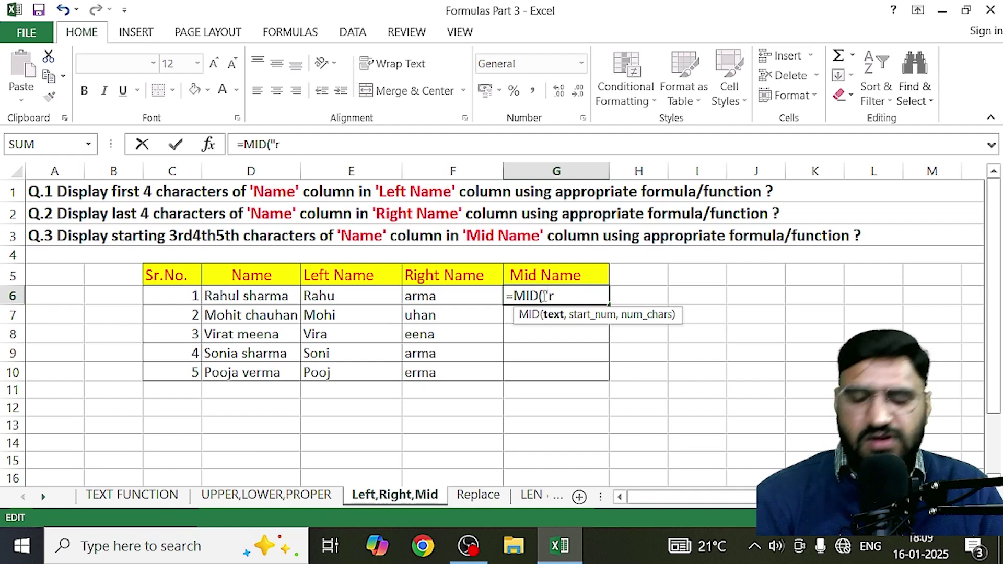
text(R)
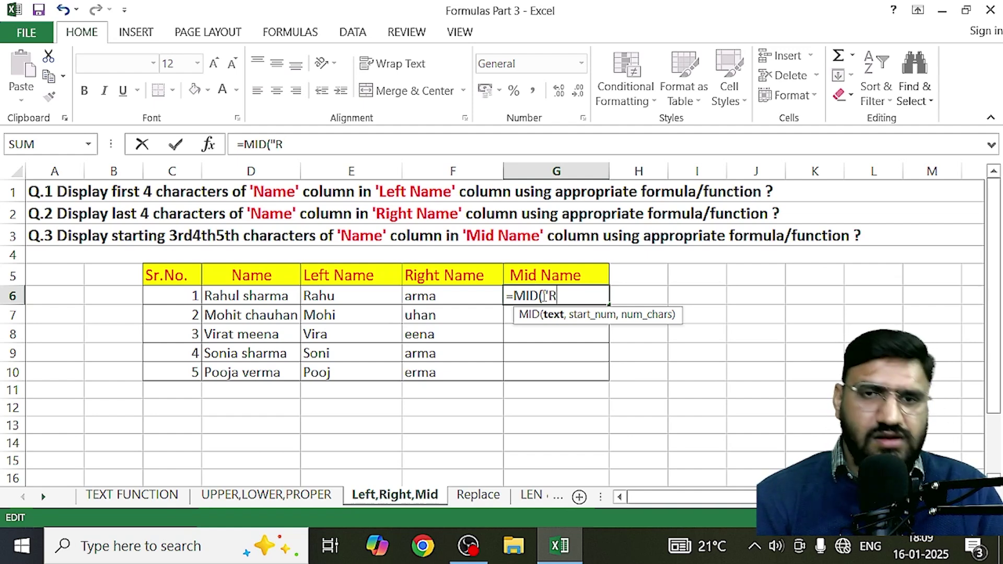
text(ahuyl)
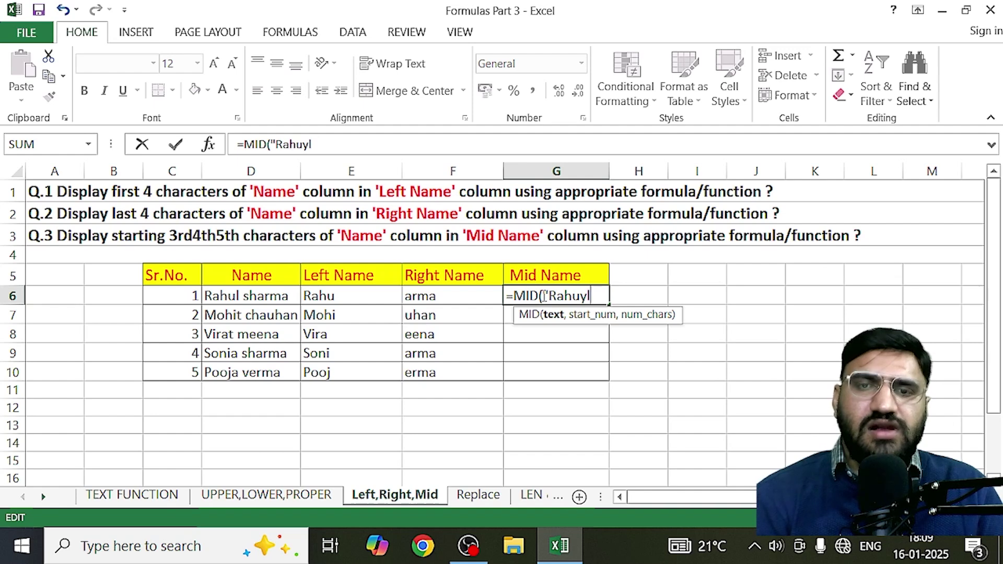
key(BackSpace)
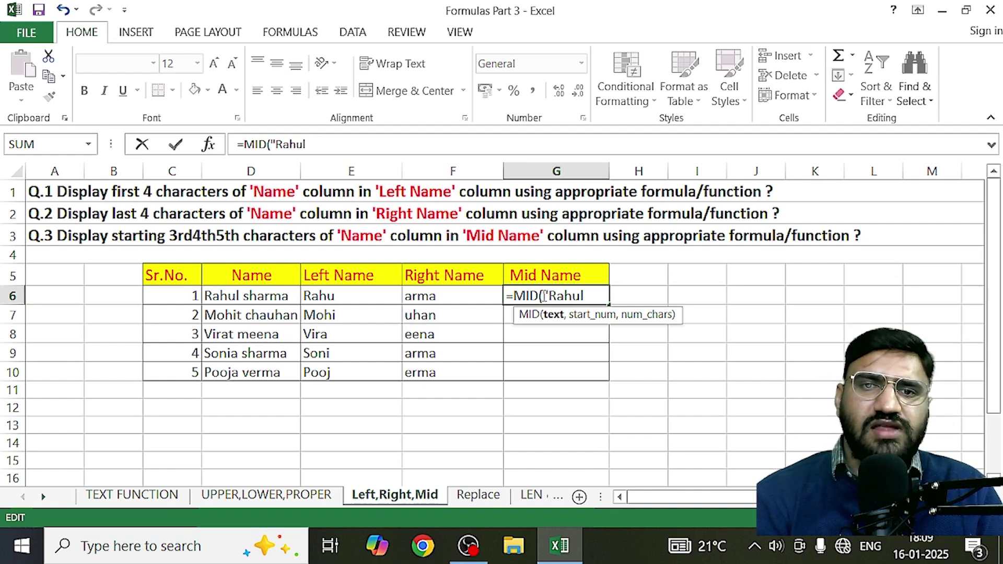
text(ul sharma)
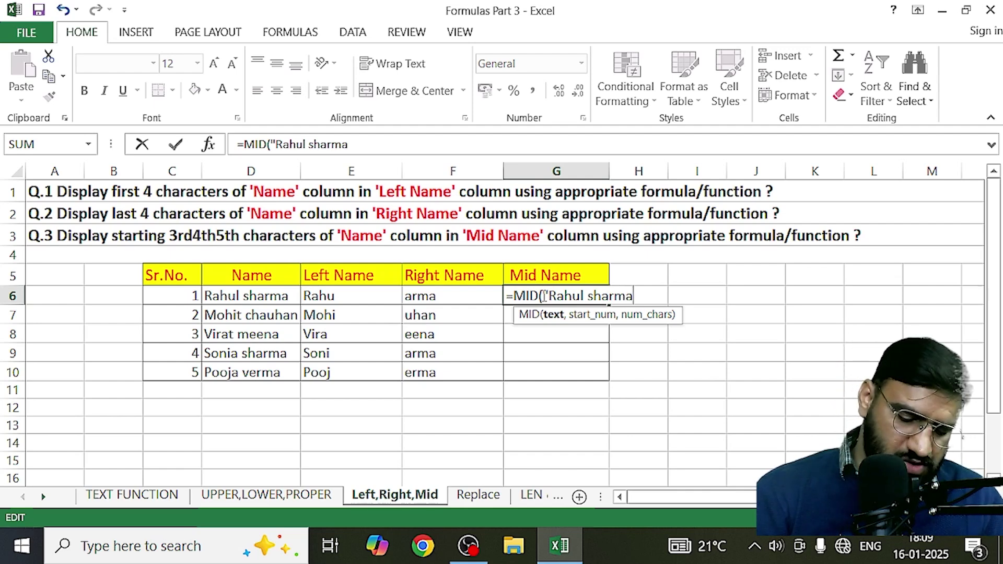
text(")
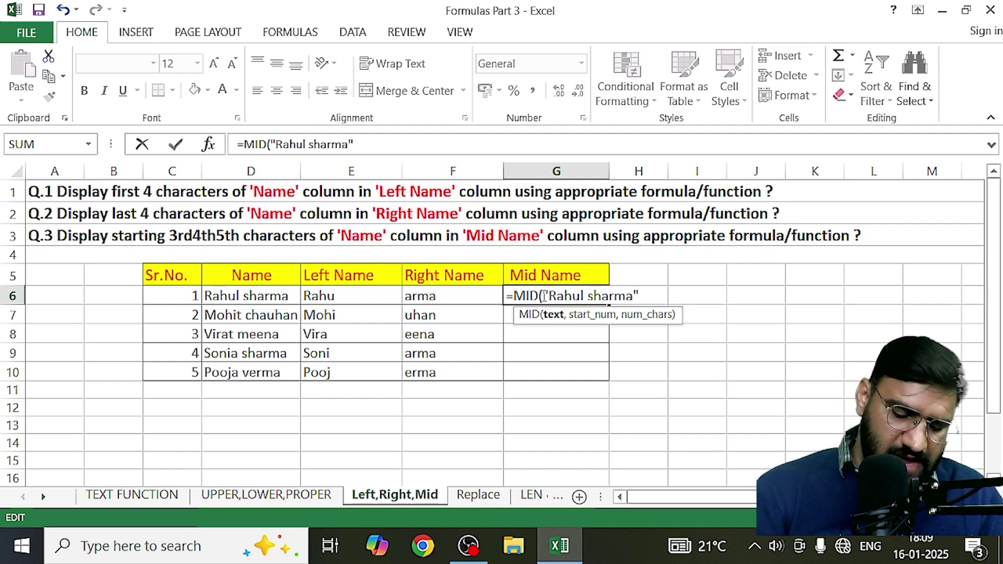
Step: Complete the MID formula in G6 with start position 3 and a length of 3 characters
text(,)
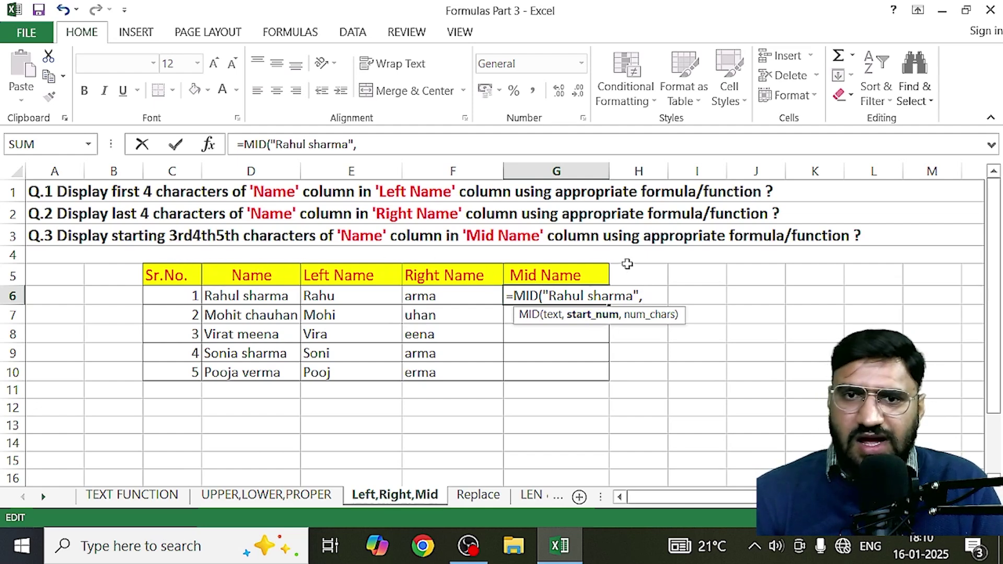
text(3,)
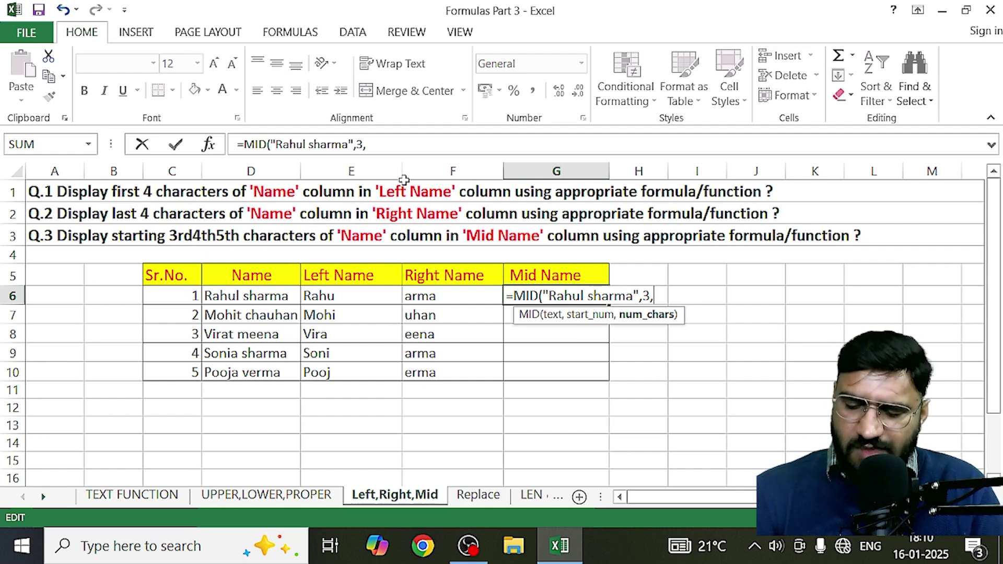
text(3)
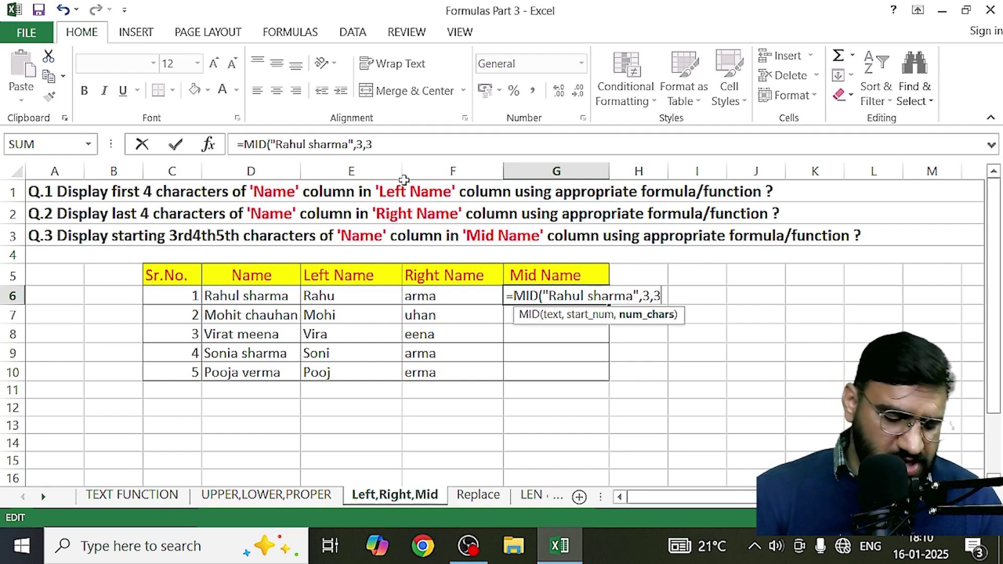
text())
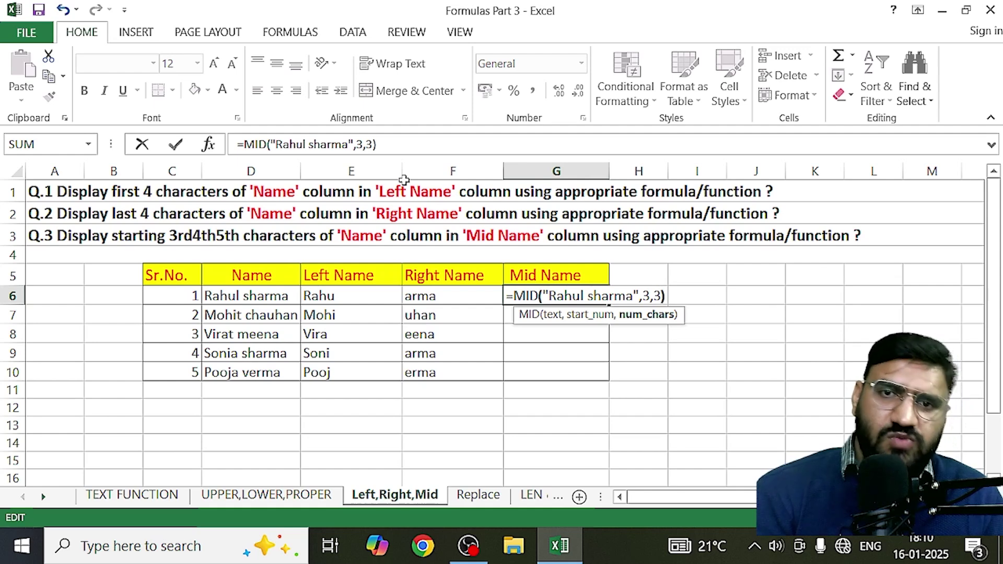
key(Return)
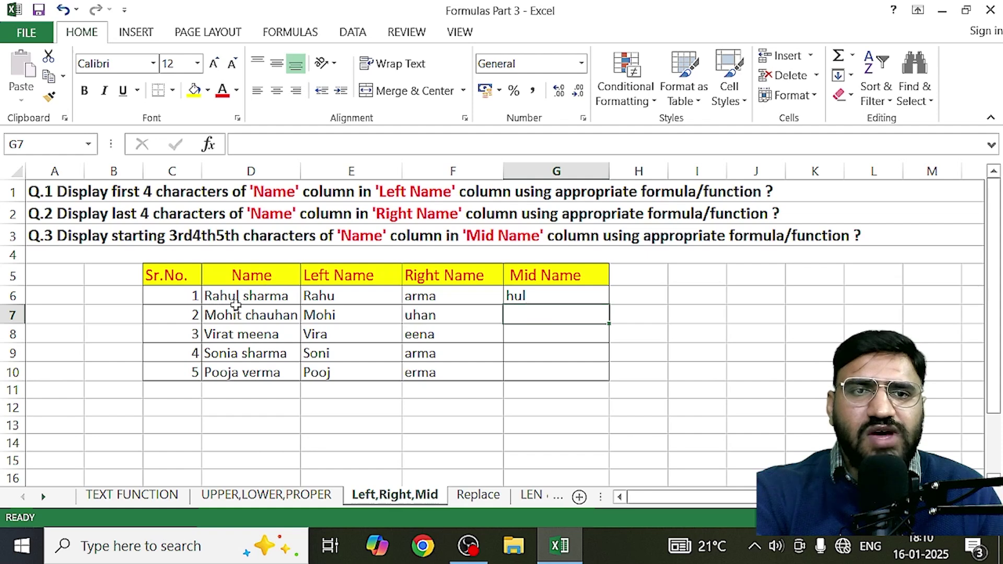
Step: Fill the MID formula with the quoted name from G6 down to G10, and clear G6:G10
click(553, 295)
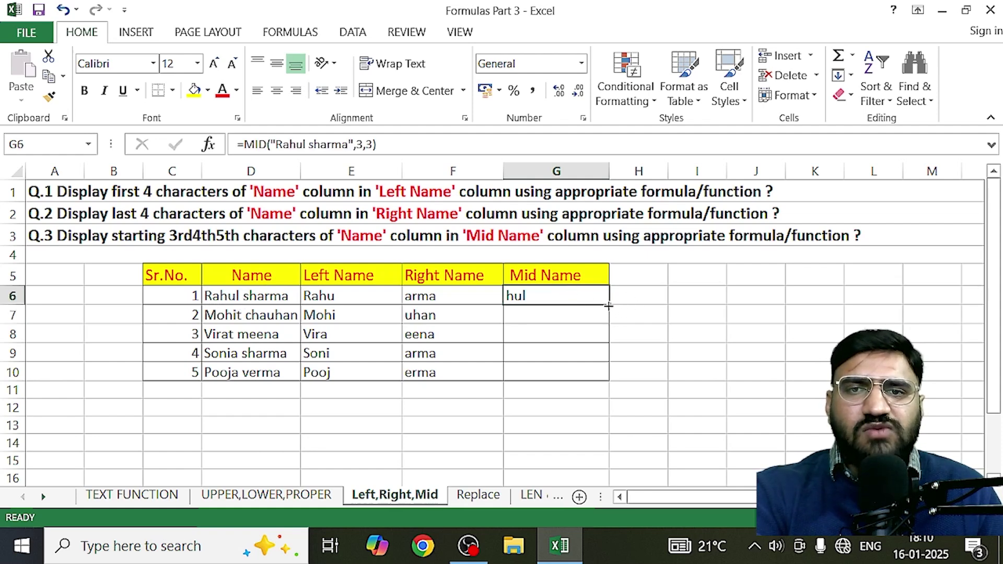
drag(608, 305, 608, 378)
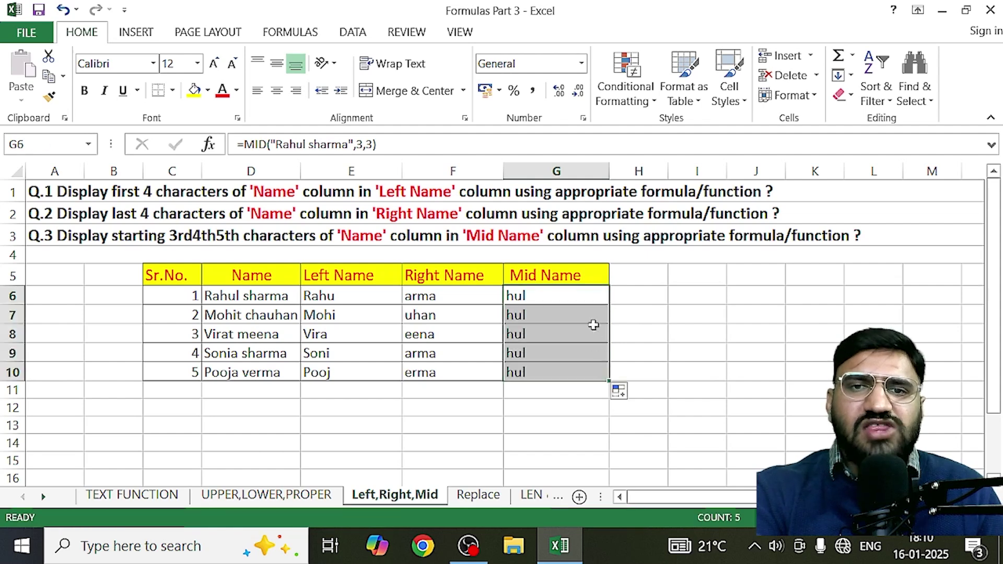
click(624, 444)
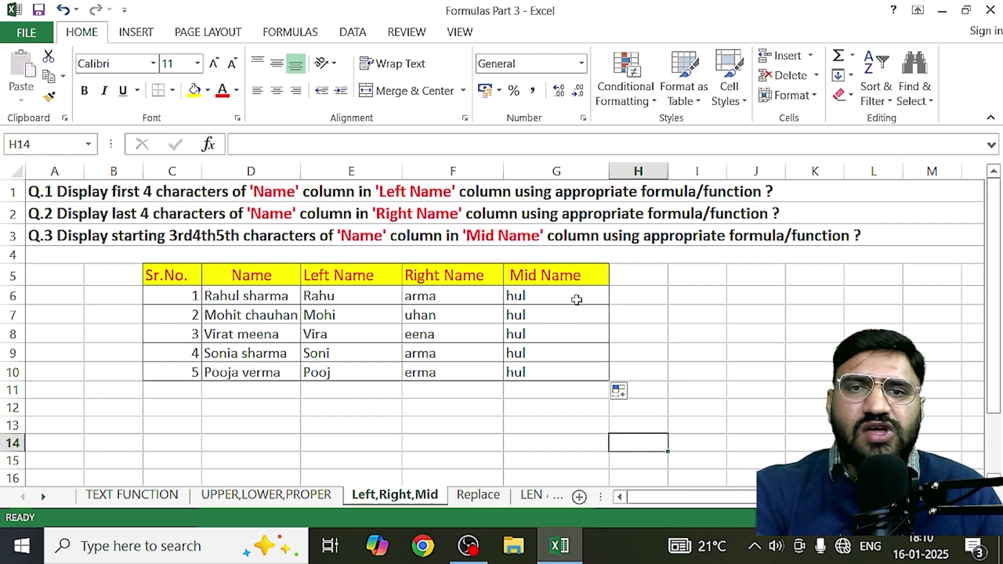
drag(575, 296, 581, 373)
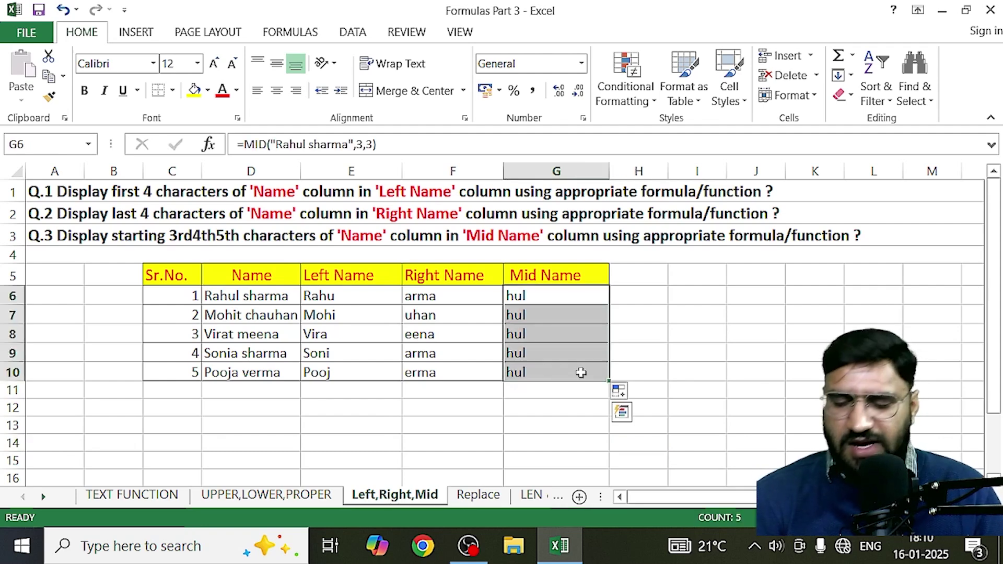
key(Delete)
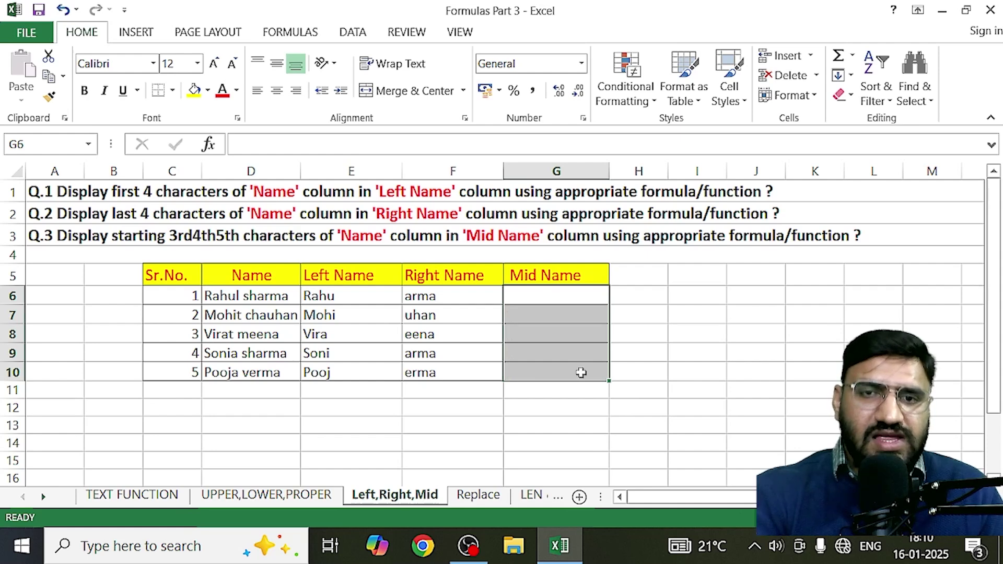
Step: Enter the formula =MID(D6,3,3) in G6 of the Mid Name column, referencing the name cell instead of quoted text
double_click(542, 295)
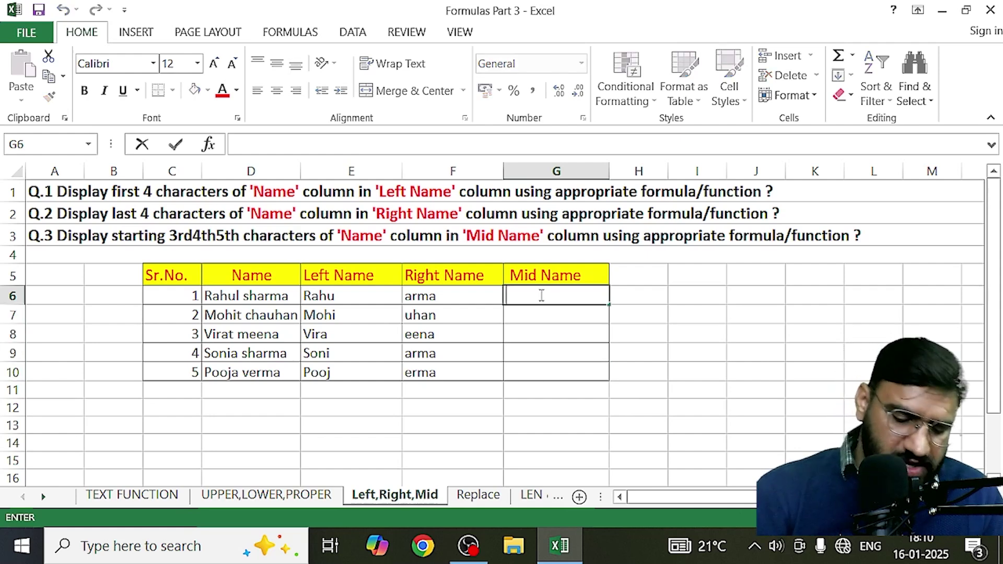
text(=)
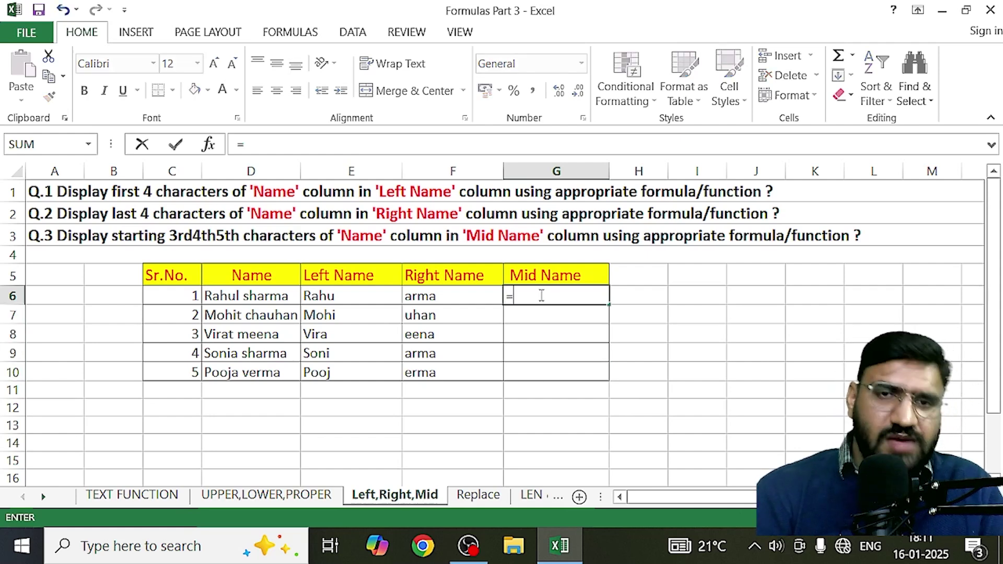
text(m)
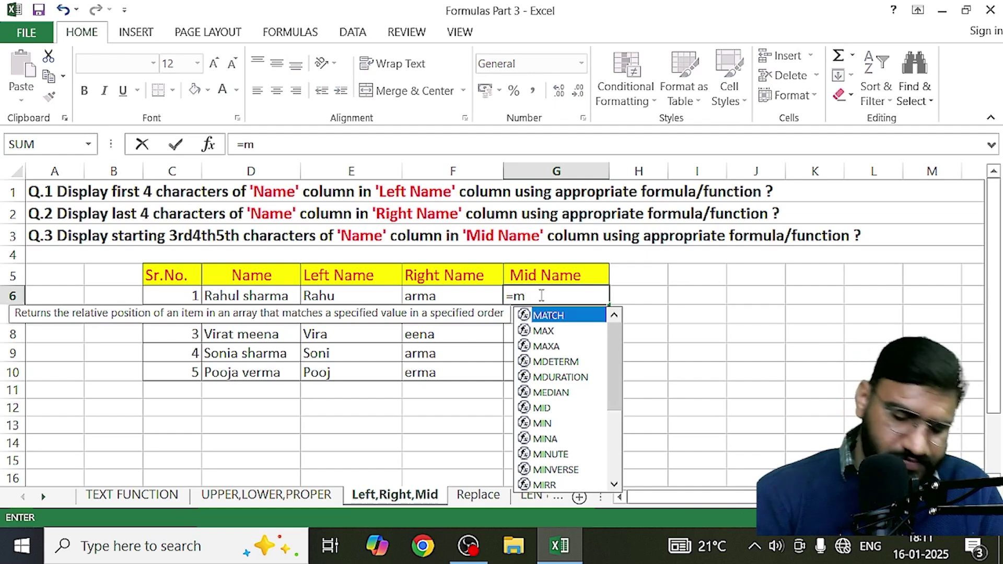
key(BackSpace)
text(M)
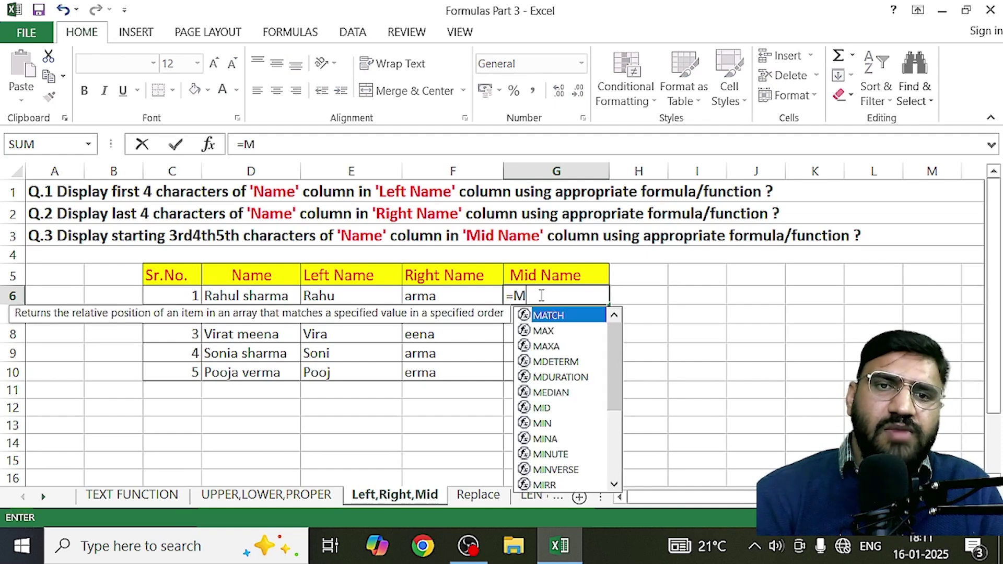
text(ID()
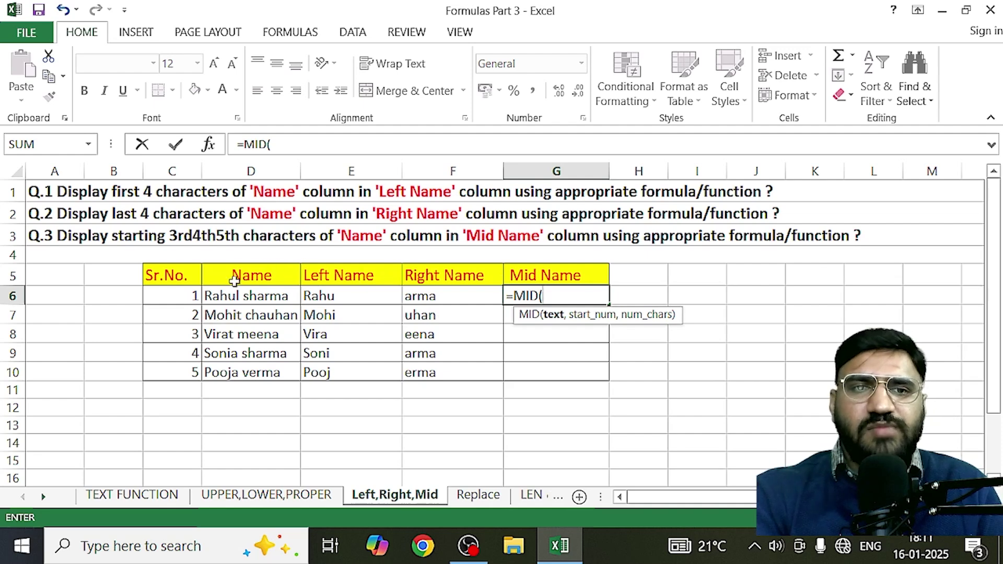
click(245, 306)
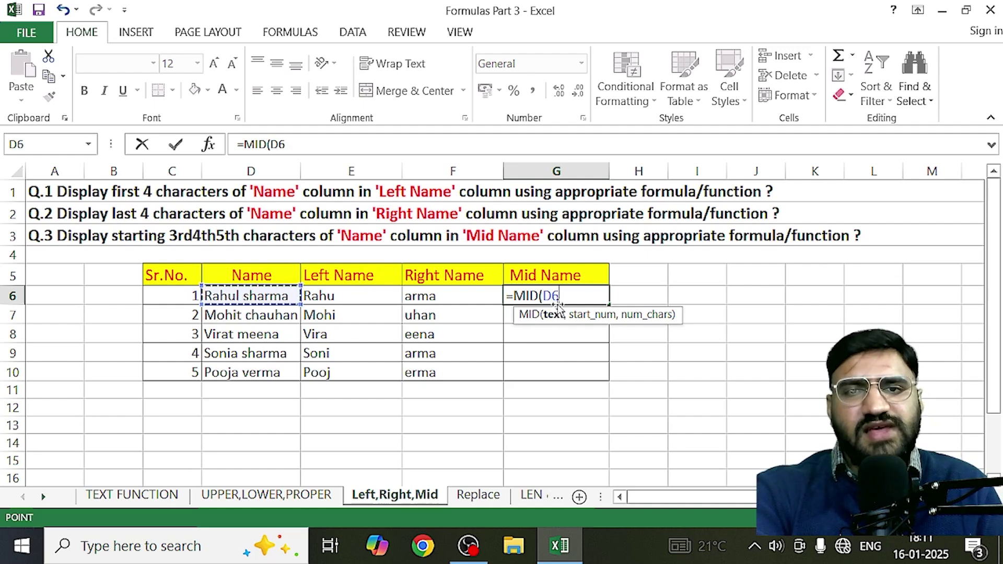
text(,)
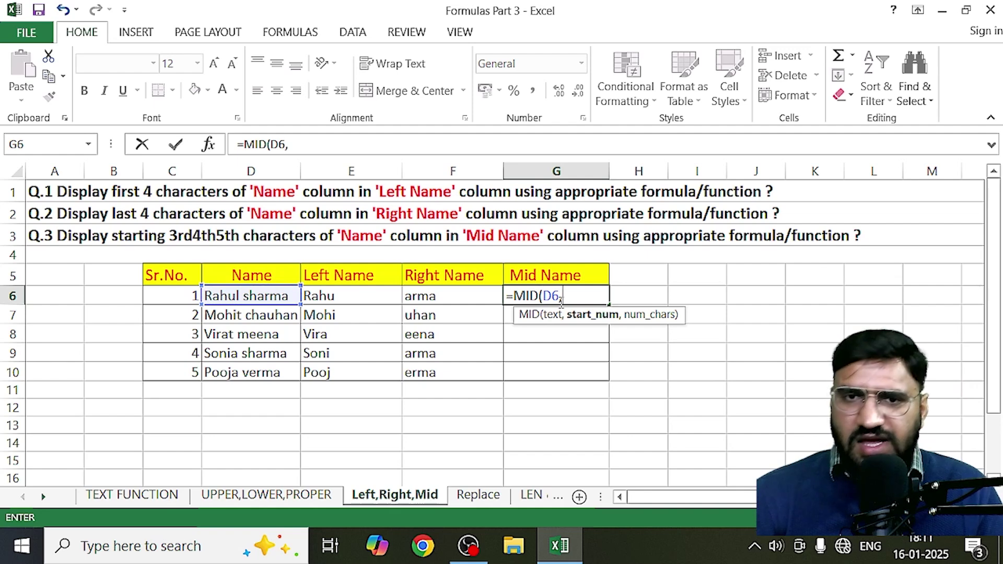
text(3,)
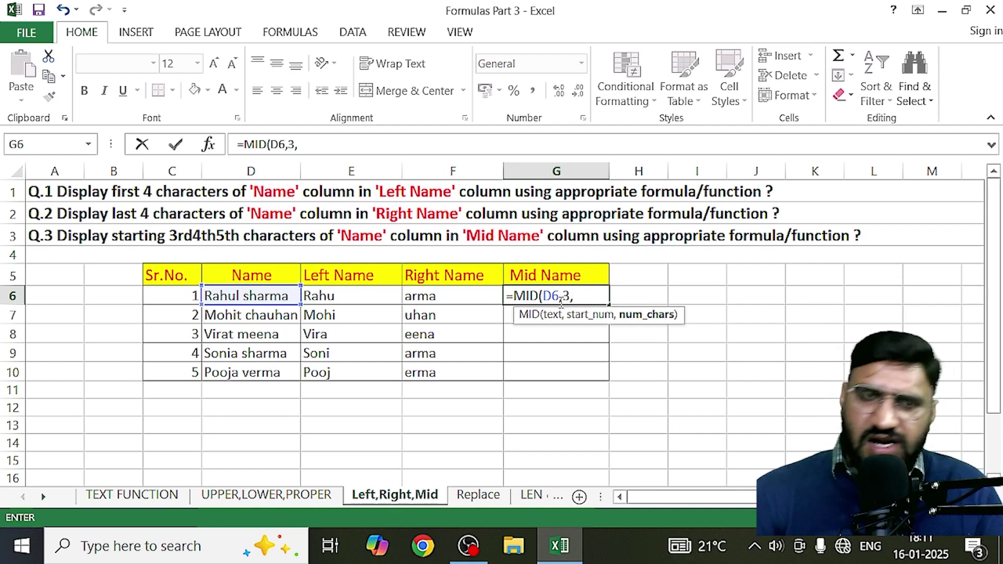
text(3)
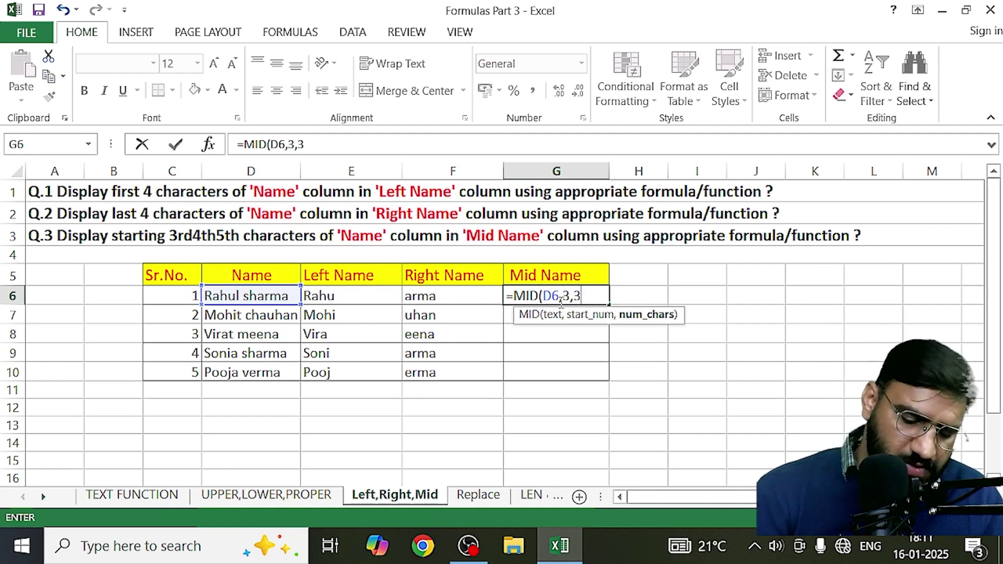
text())
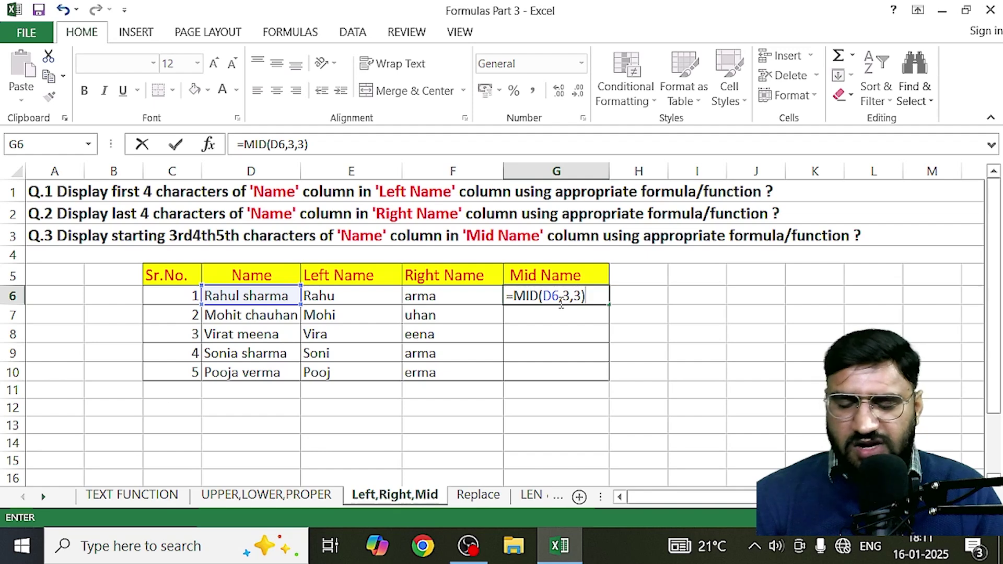
key(Return)
Step: Fill the =MID(D6,3,3) formula from G6 down to G10, and clear G6:G10
click(592, 299)
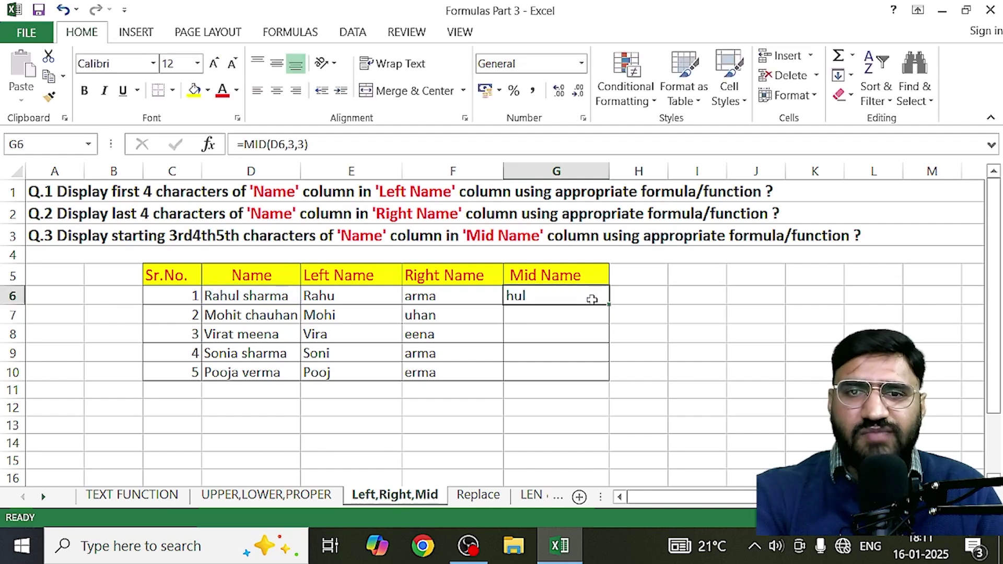
drag(609, 303, 609, 382)
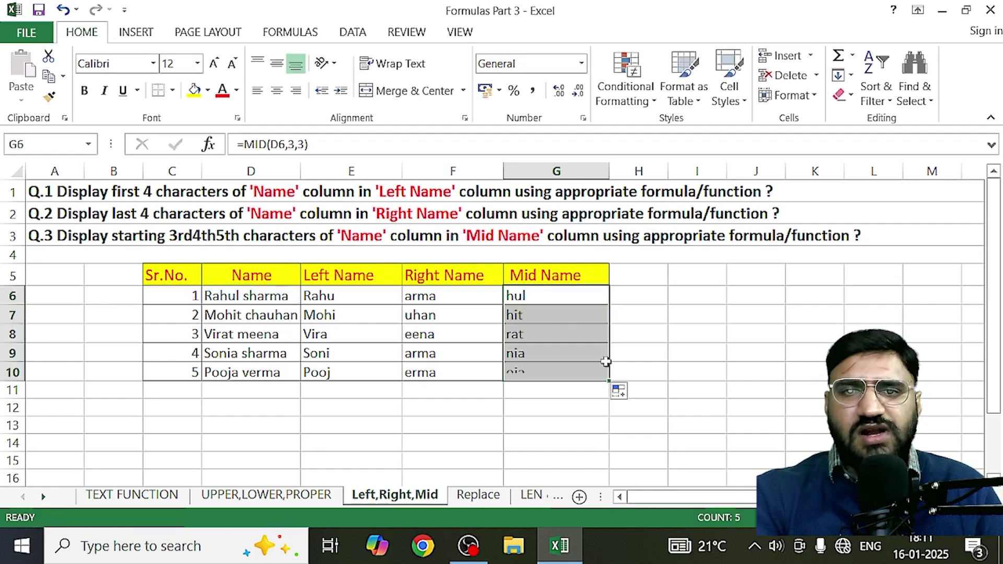
click(771, 393)
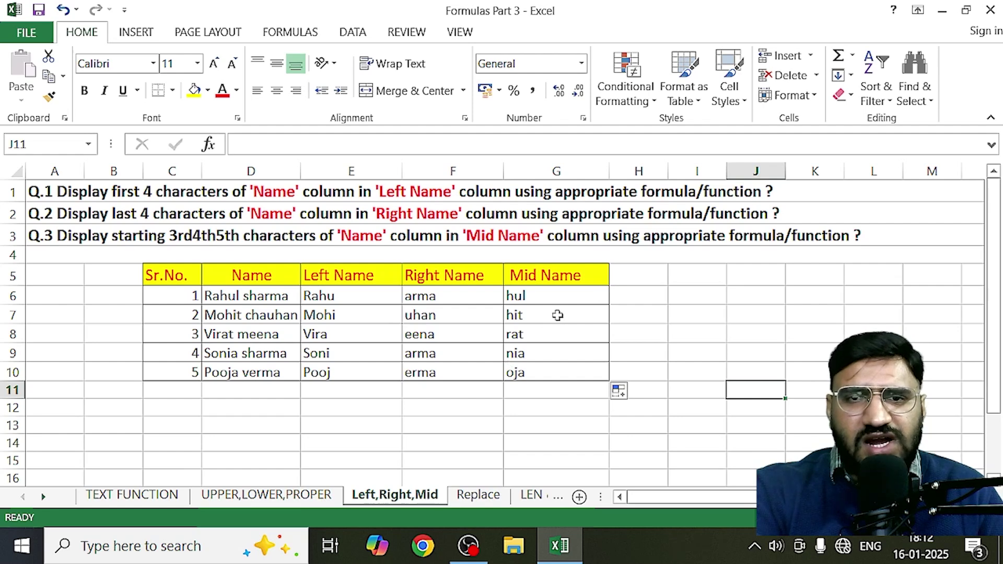
drag(544, 301, 546, 374)
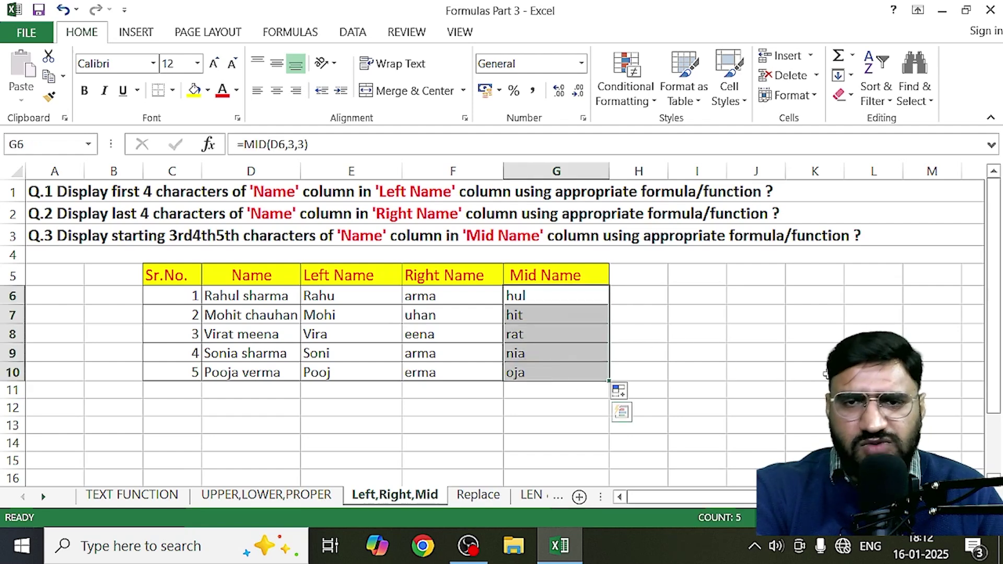
key(Delete)
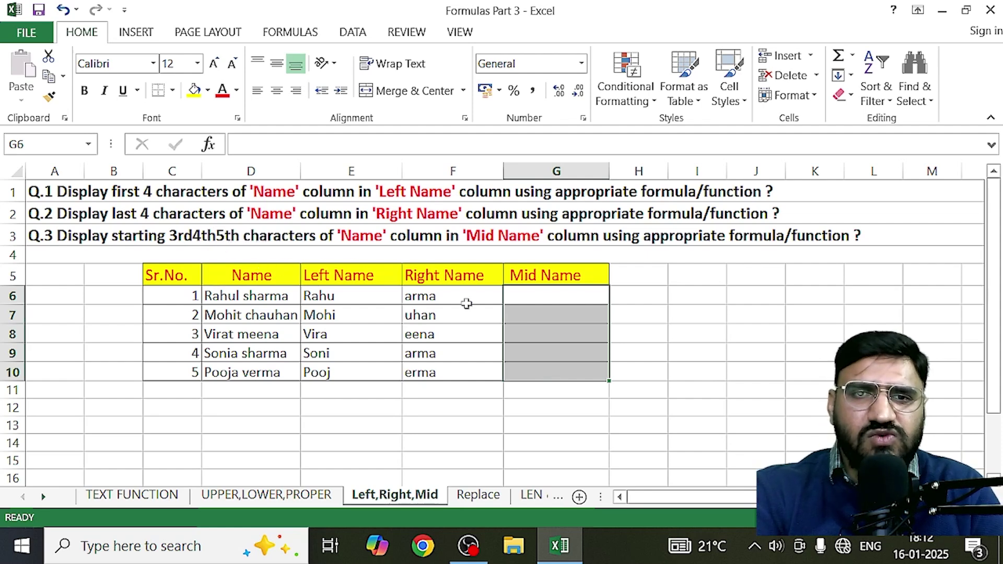
Step: Enter the formula =MID(D6,3,4) in G6 to extract four characters starting at the third
click(557, 298)
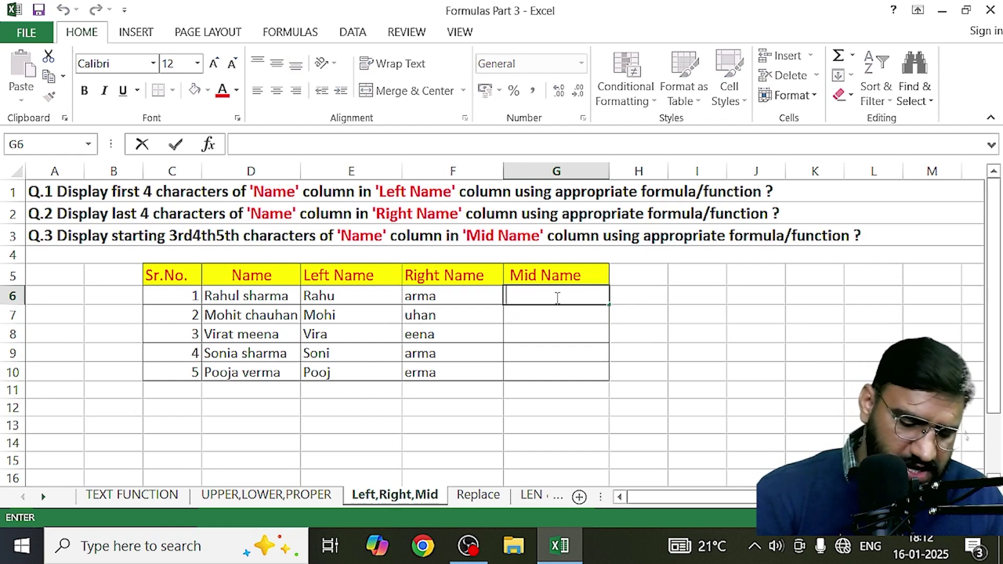
text(=)
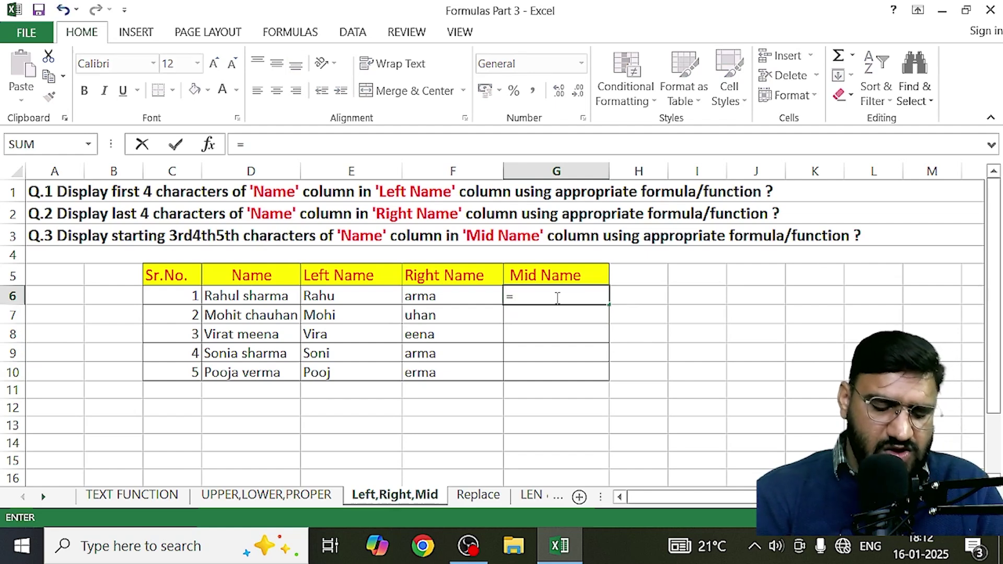
text(MI)
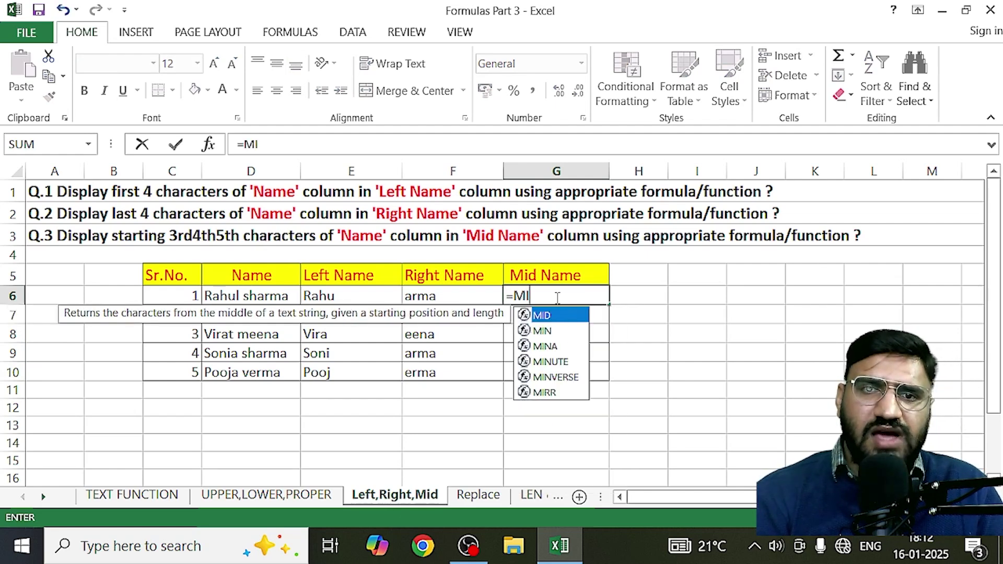
text(D()
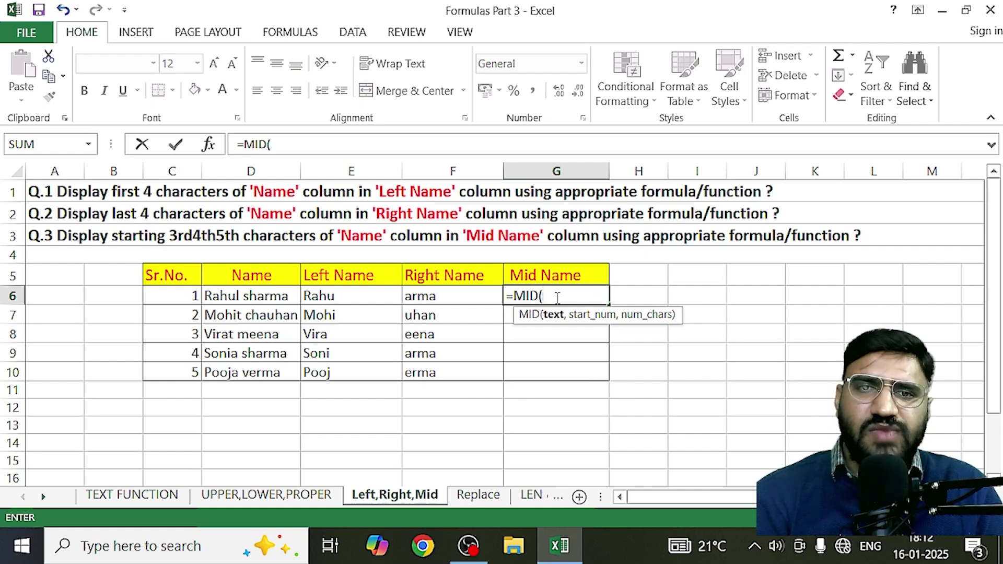
click(250, 296)
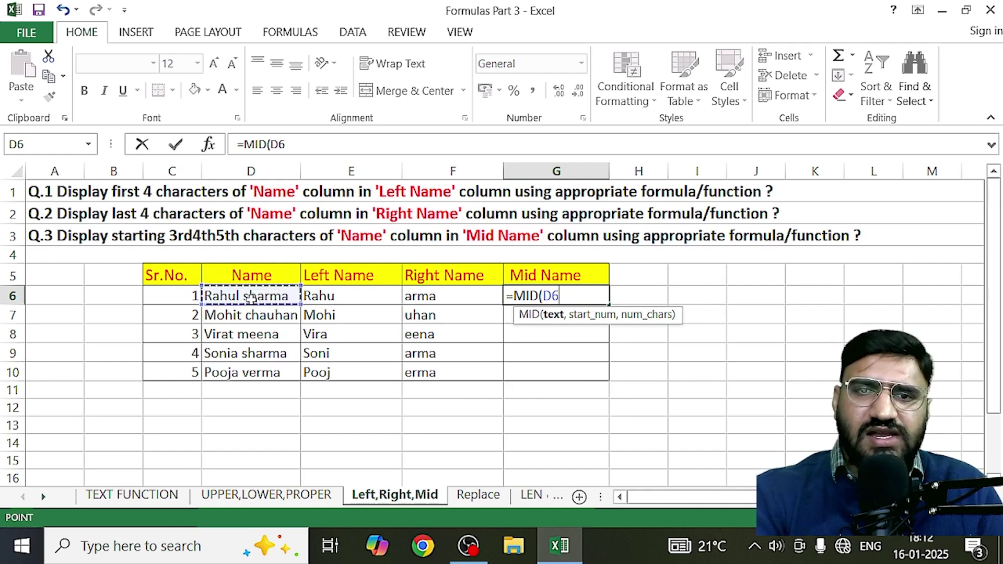
text(,)
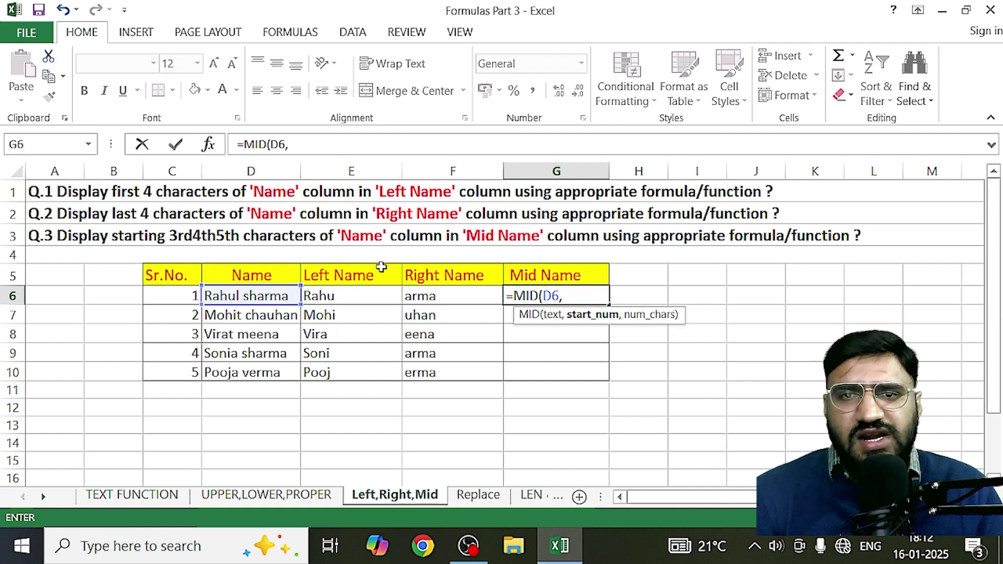
text(3)
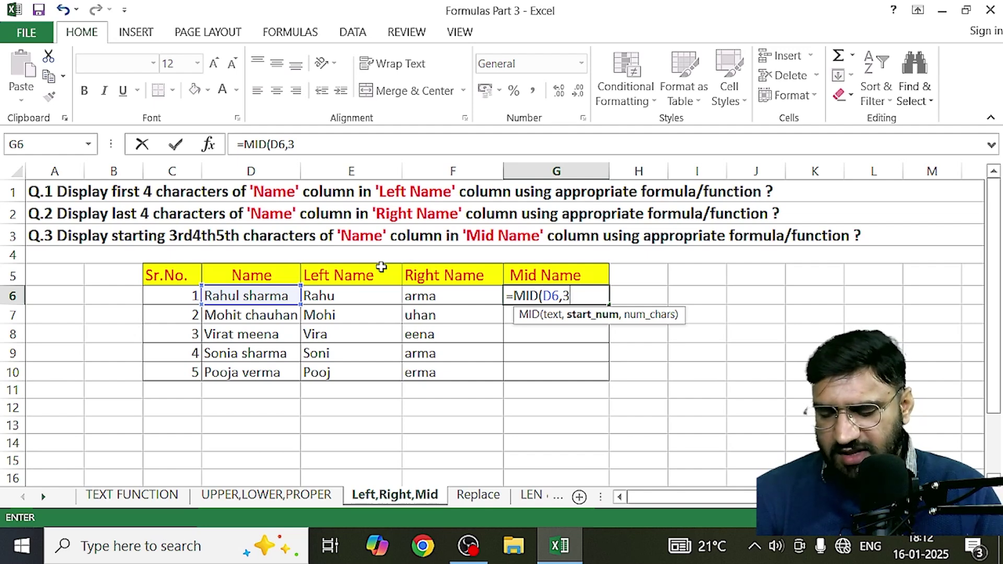
text(,)
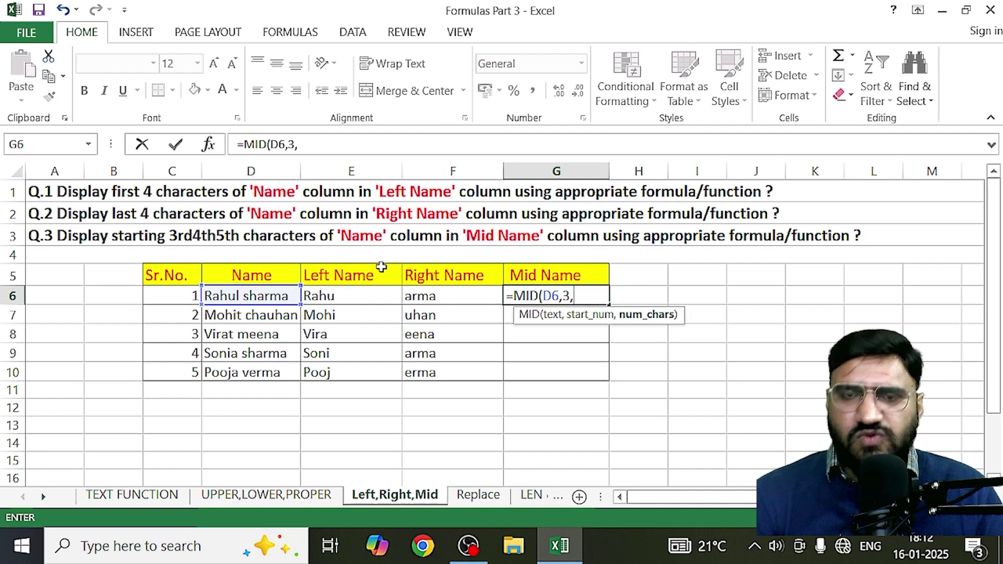
text(4)
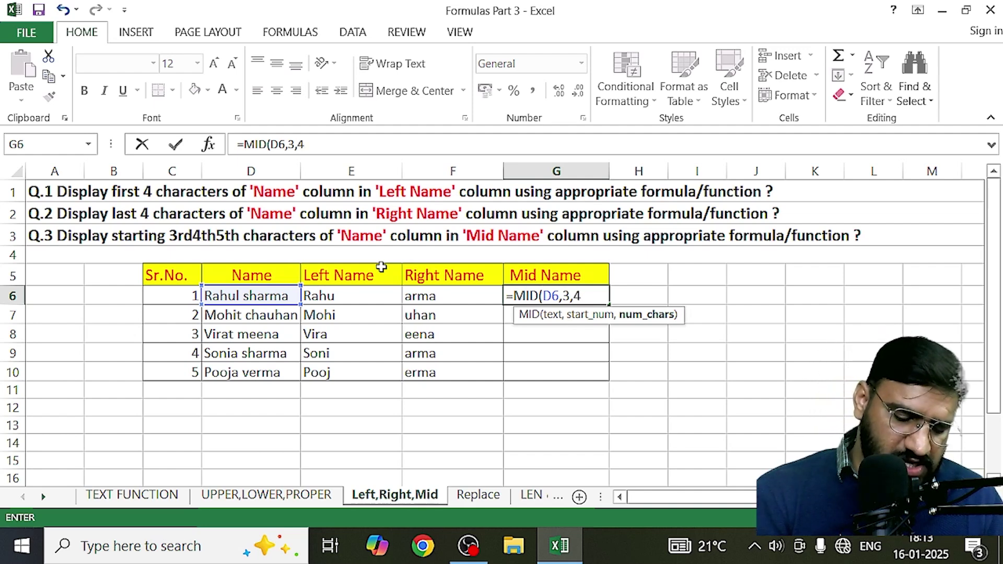
text())
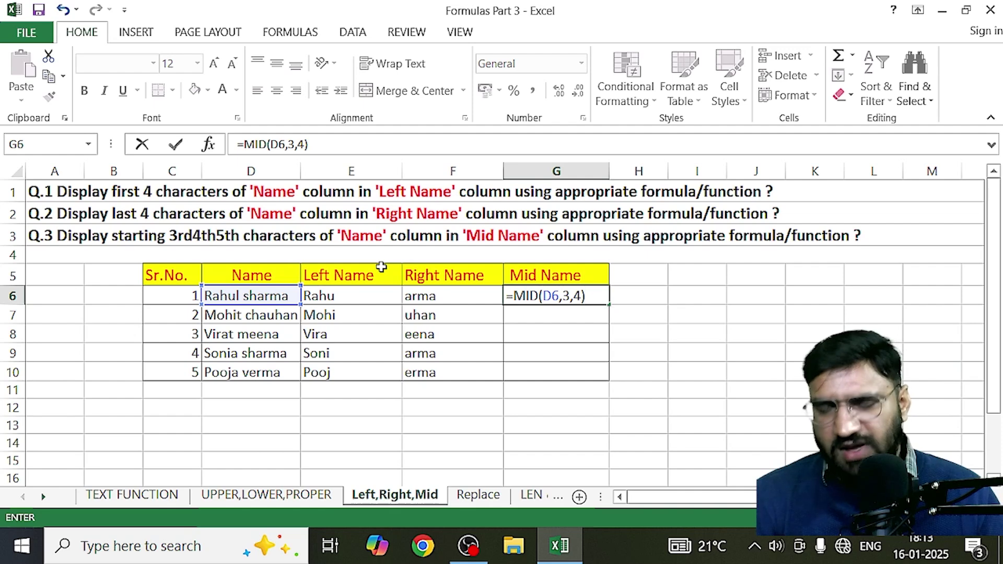
key(Return)
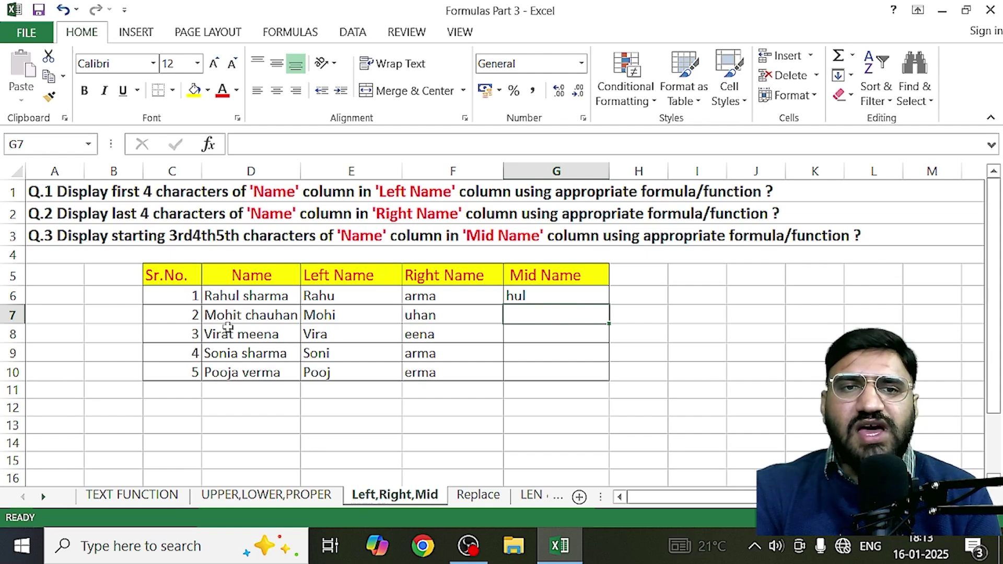
Step: Fill the =MID(D6,3,4) formula from G6 down to G10, and clear G6:G10
click(571, 293)
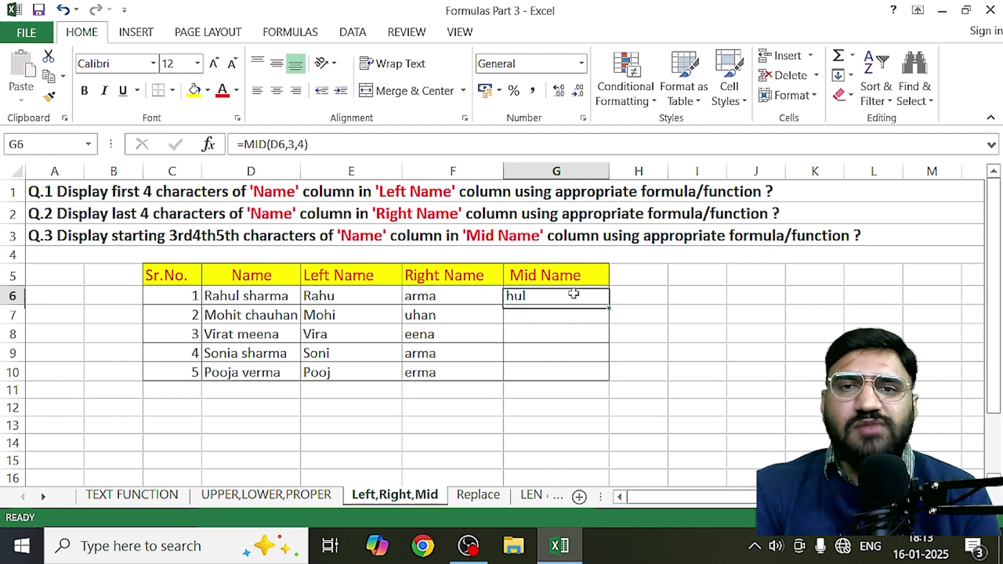
drag(609, 304, 604, 383)
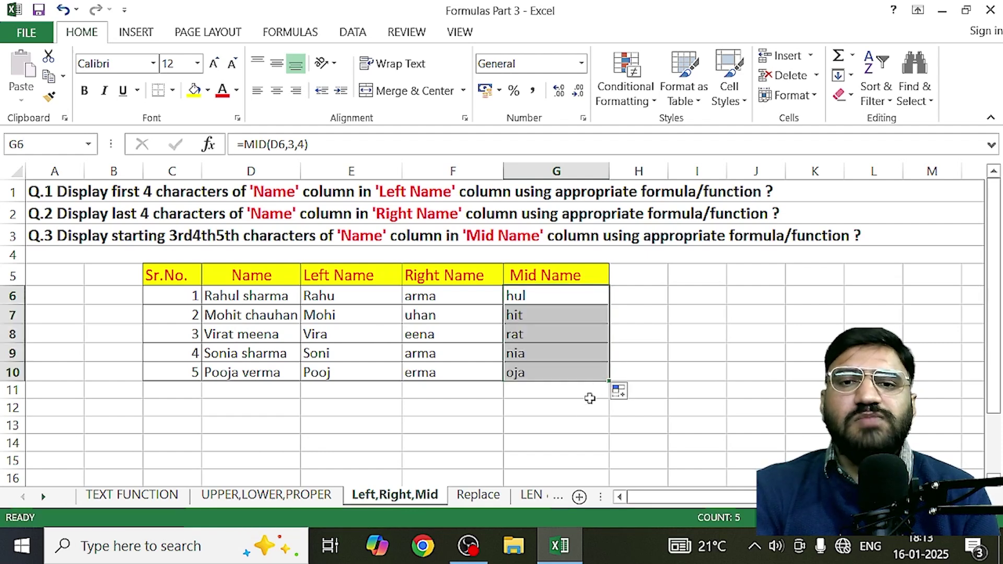
click(549, 430)
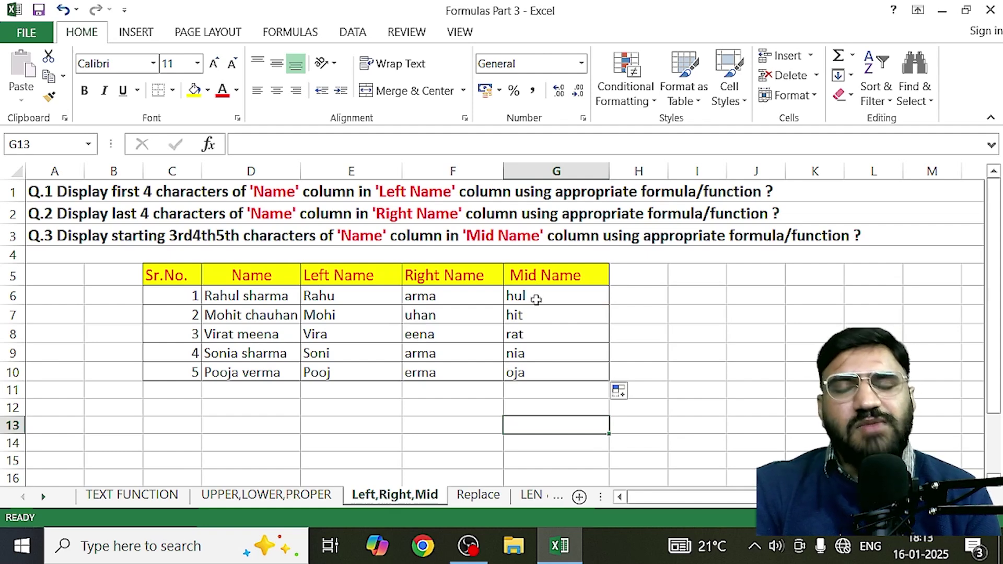
drag(544, 302, 558, 368)
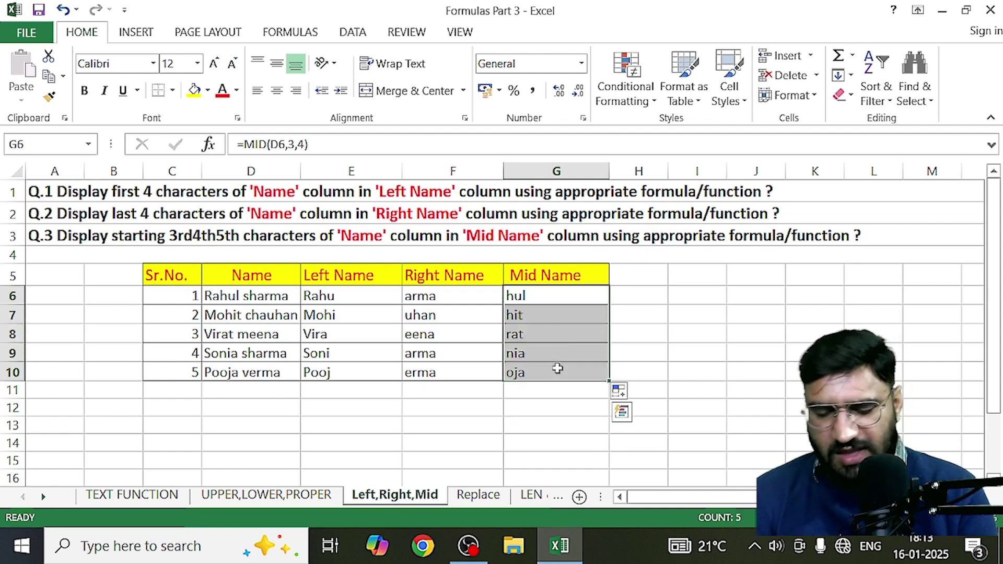
key(Delete)
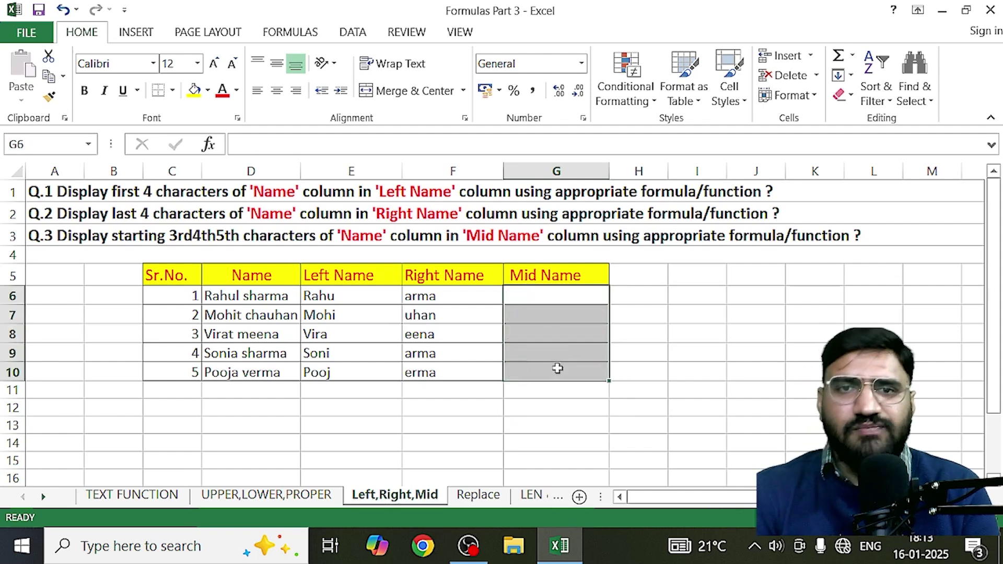
double_click(552, 296)
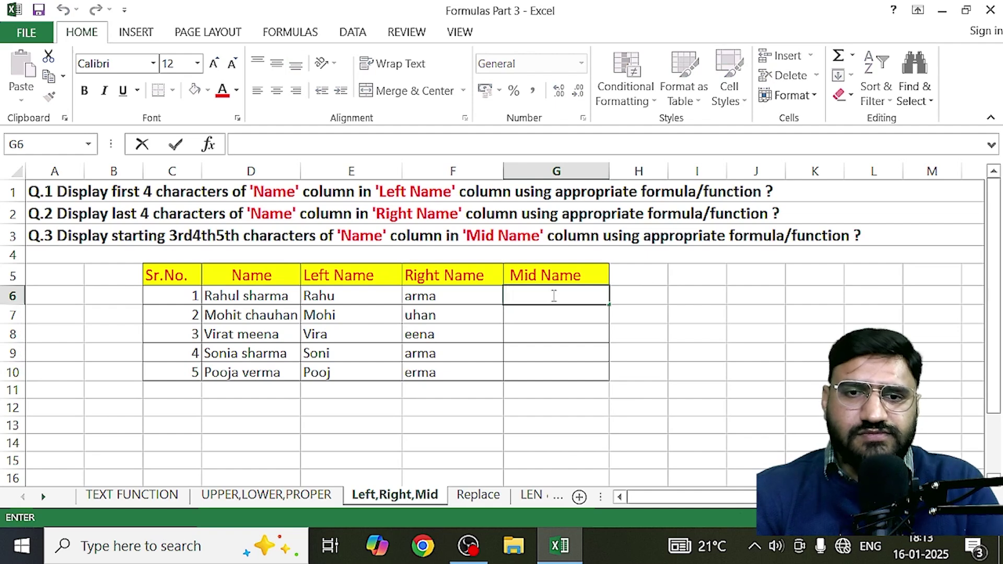
text(M)
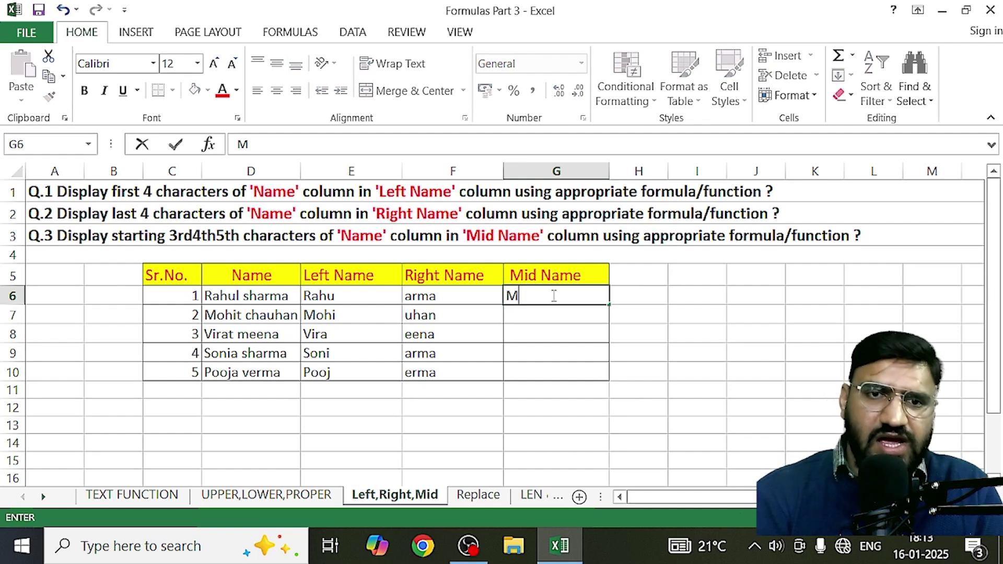
text(I)
key(BackSpace)
key(BackSpace)
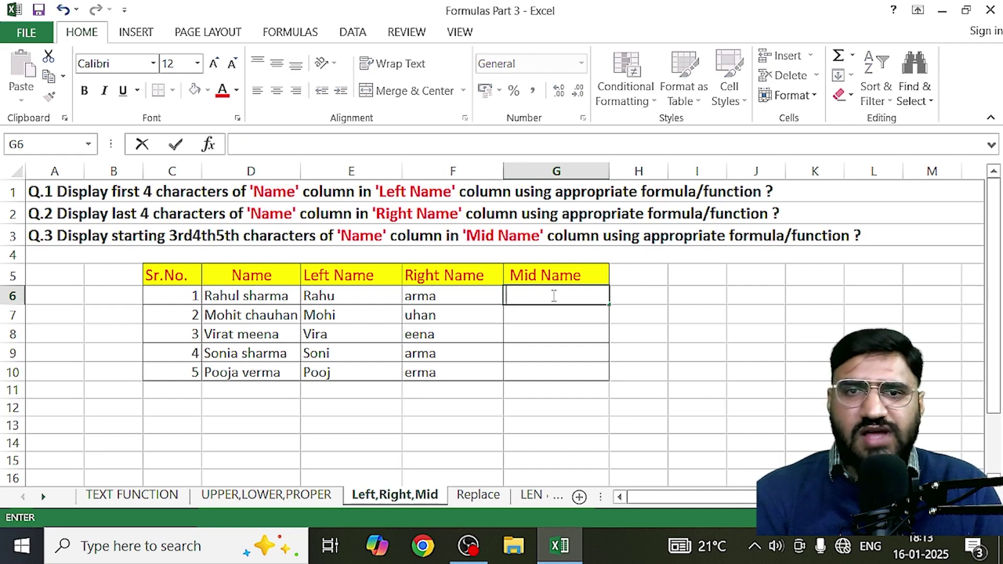
Step: Enter a MID formula in G6 that extracts four characters from D6 starting at position 4
text(=)
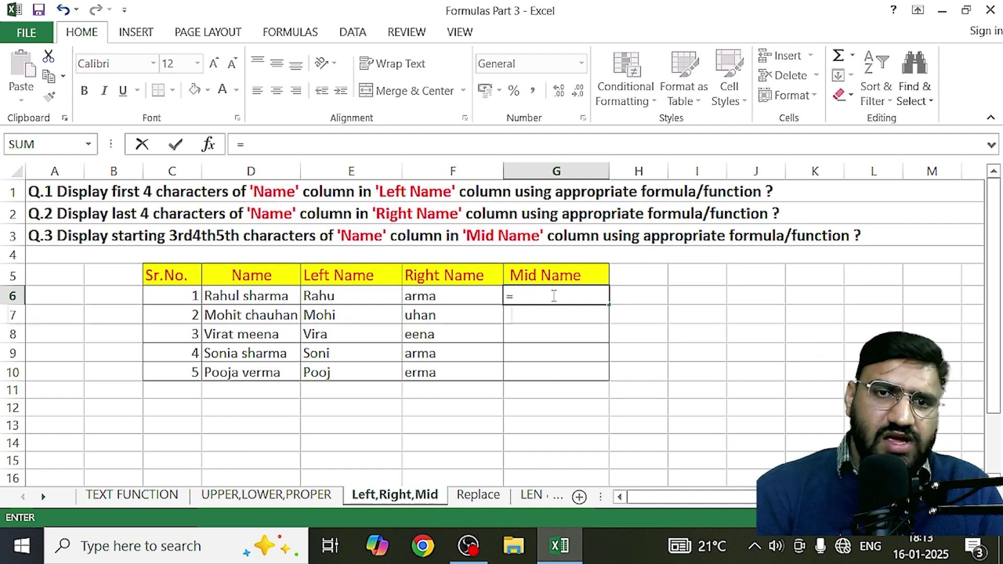
text(MID()
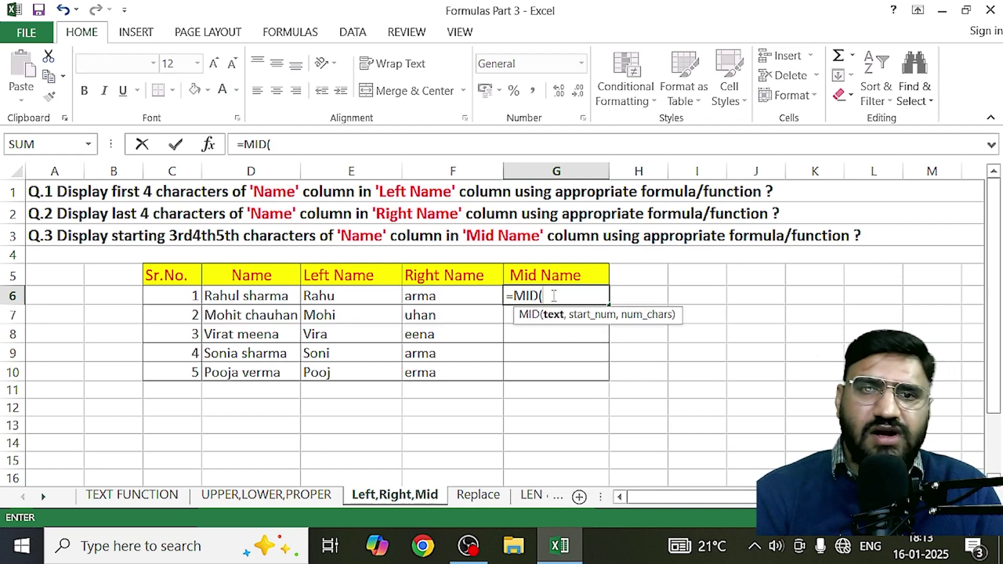
click(266, 292)
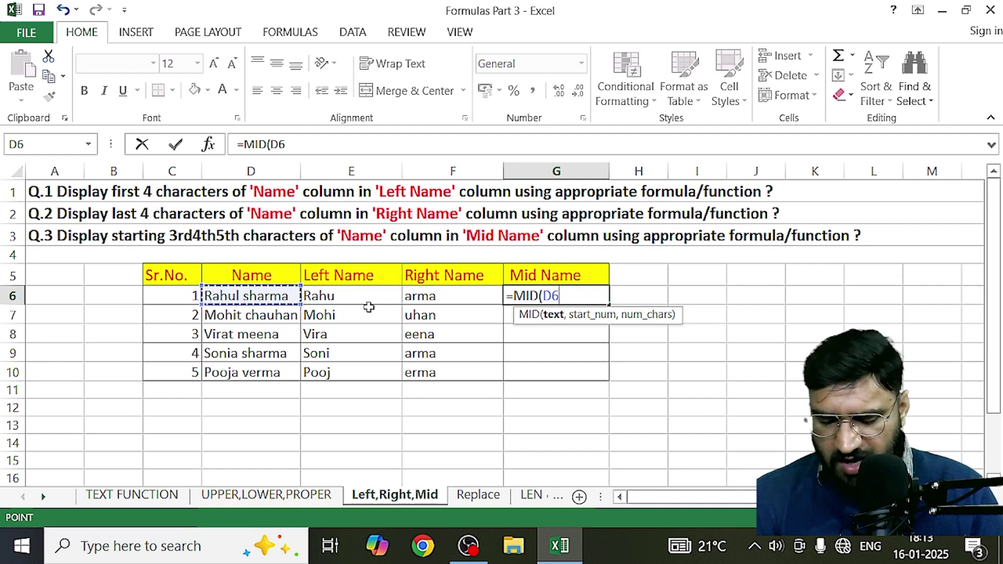
text(,4)
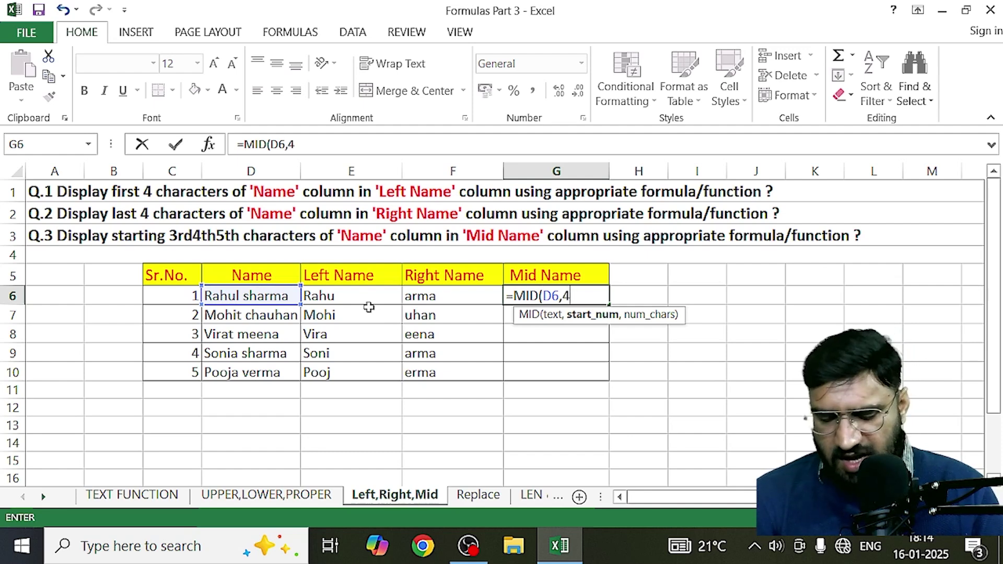
text(,4)
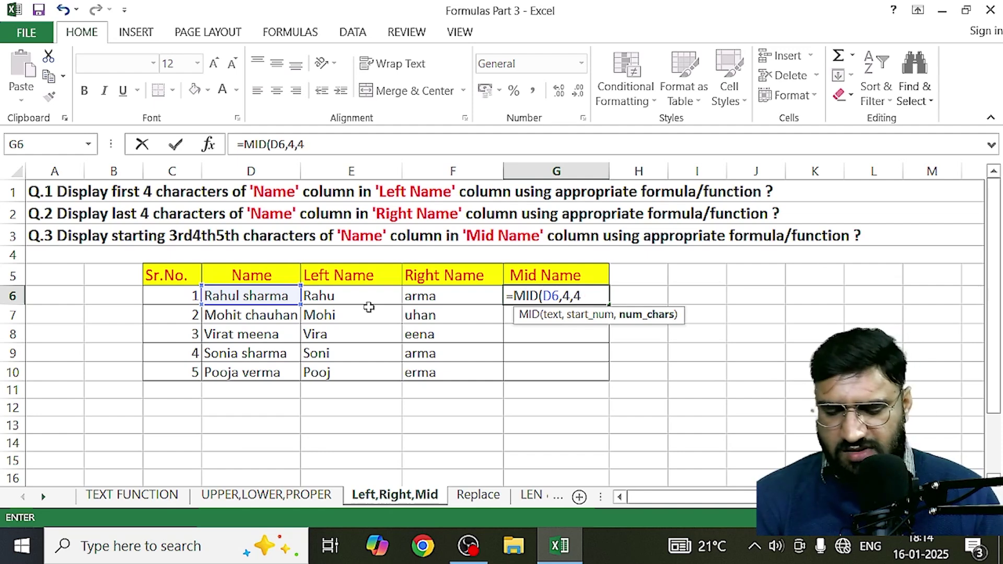
key(Return)
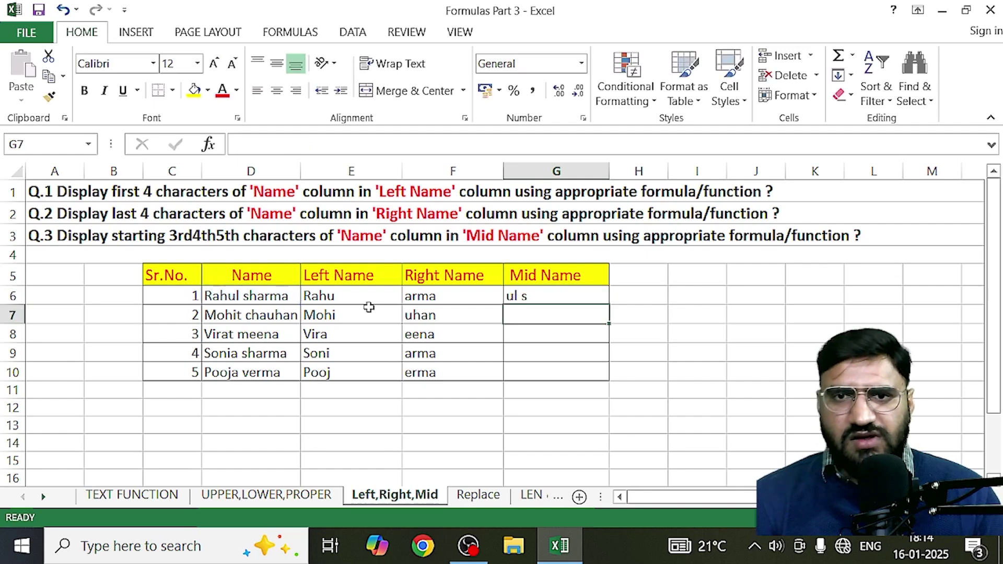
Step: Fill the MID formula from G6 down through G10 in the Mid Name column
click(588, 293)
drag(609, 306, 601, 381)
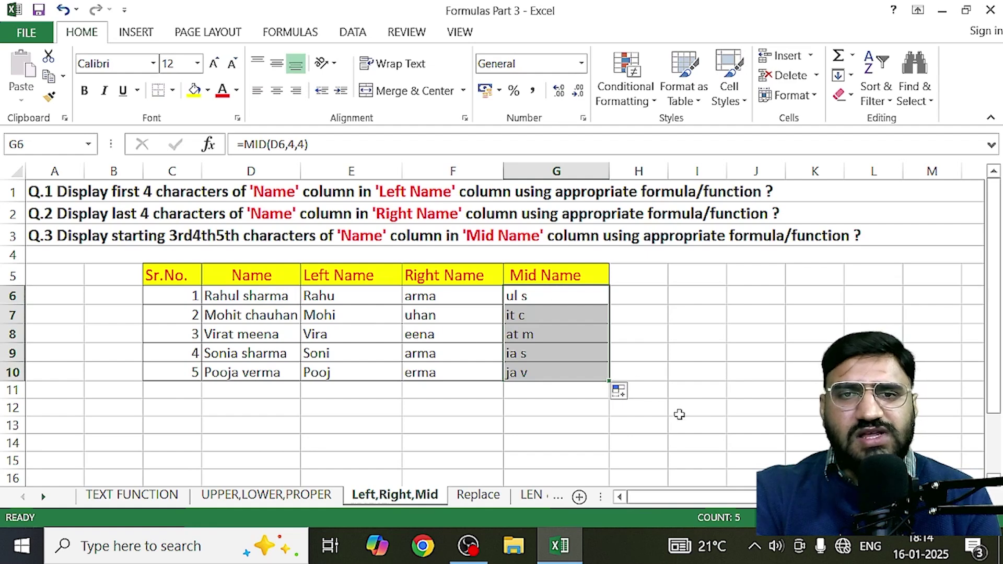
click(805, 407)
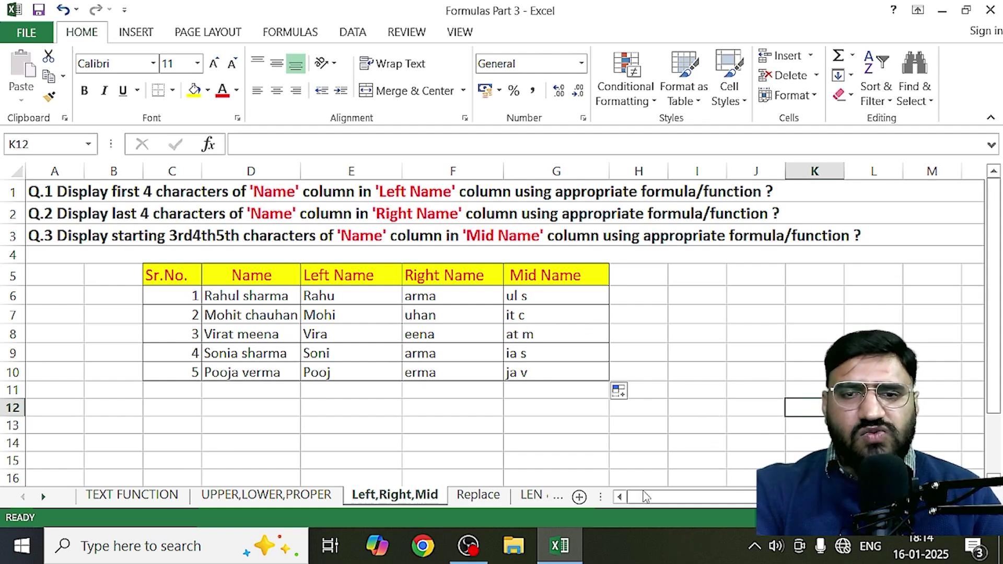
Step: Open the Replace worksheet
click(478, 499)
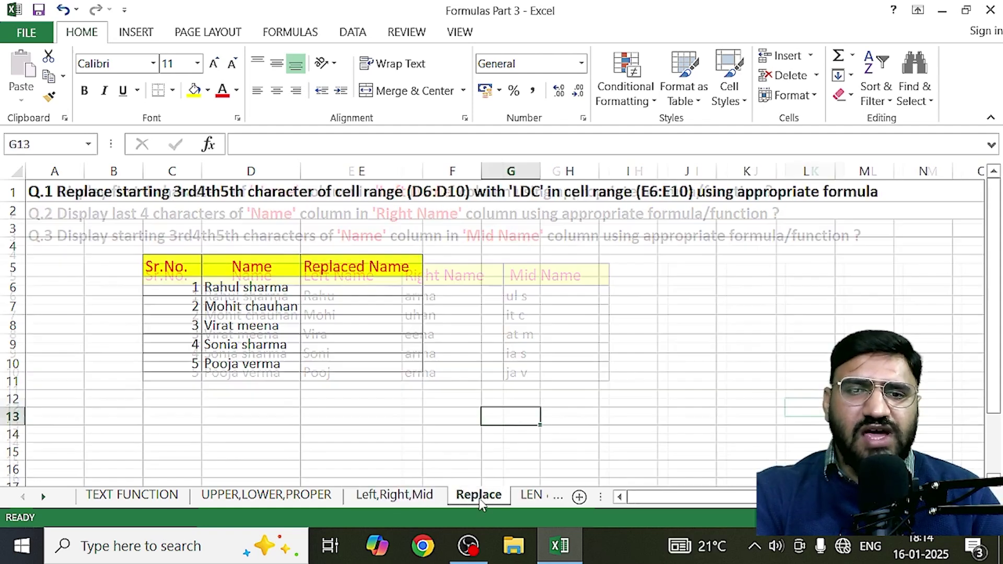
click(784, 365)
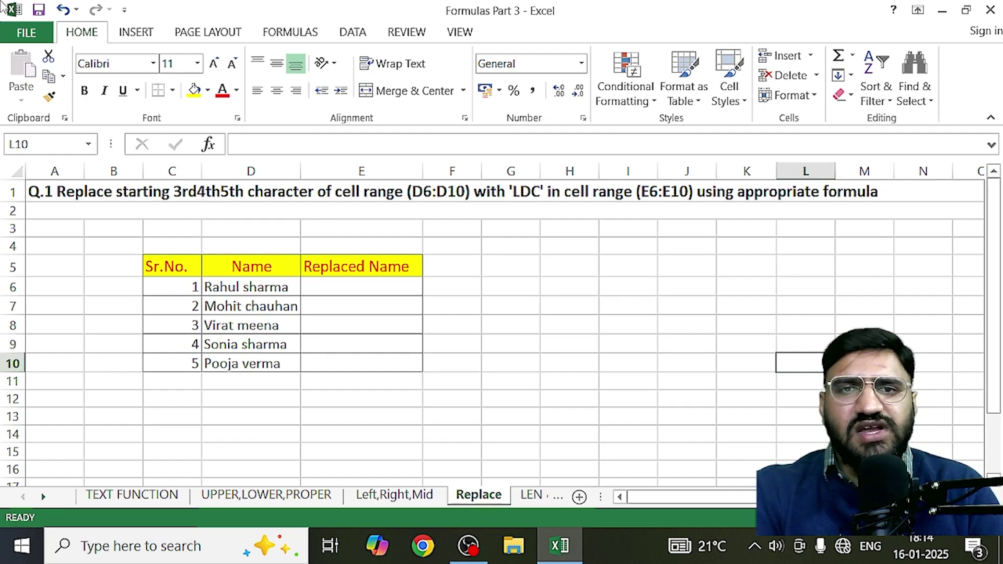
Step: Examine the source names in D6:D10 and the target Replaced Name cells E6:E10 that the question refers to
click(244, 292)
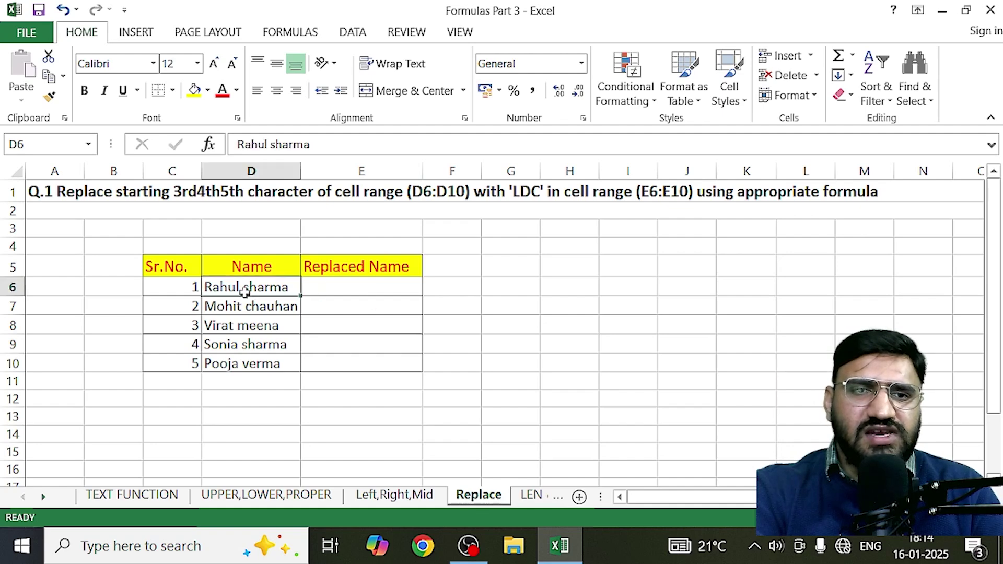
click(236, 367)
drag(267, 290, 266, 364)
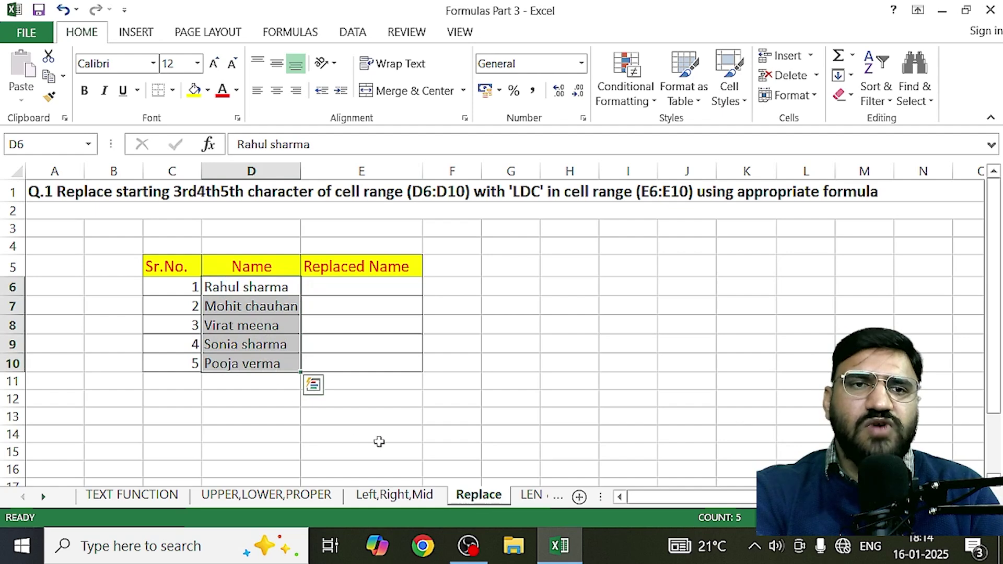
click(400, 448)
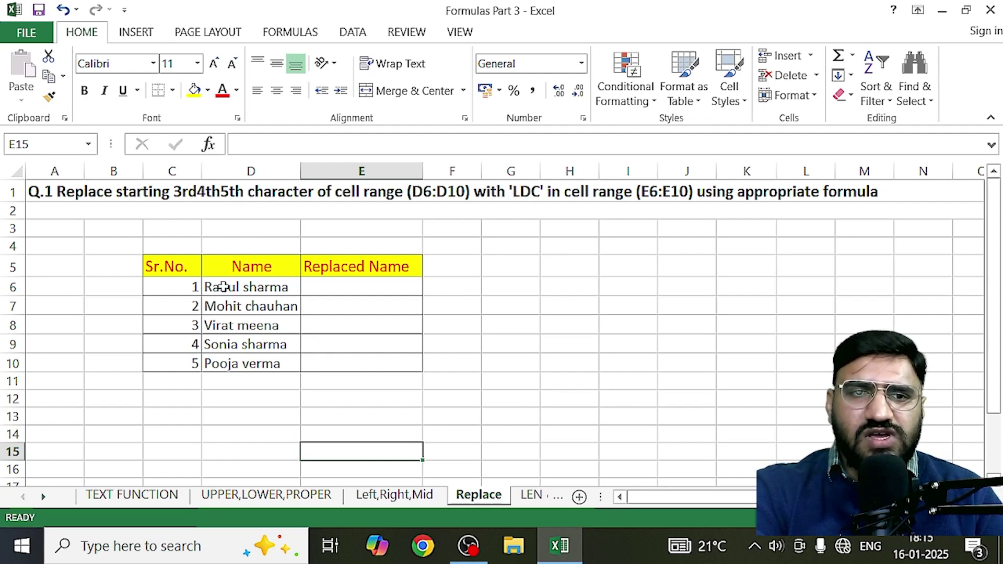
drag(223, 287, 246, 363)
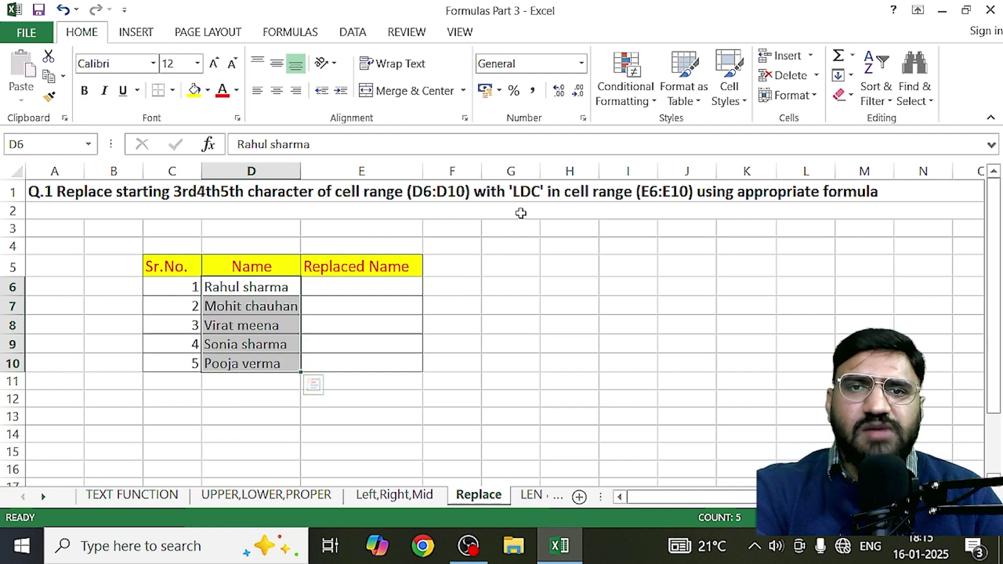
click(609, 306)
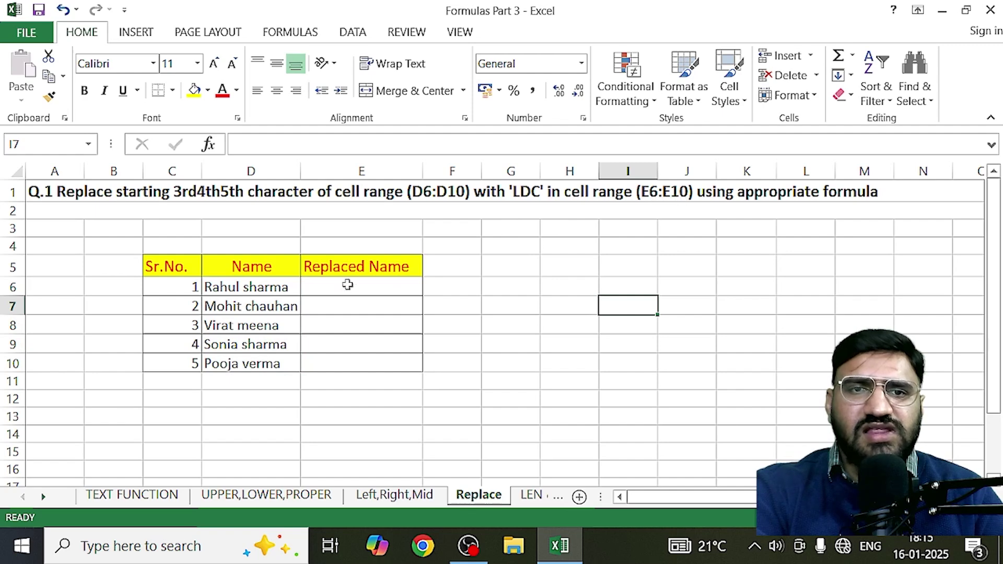
click(367, 289)
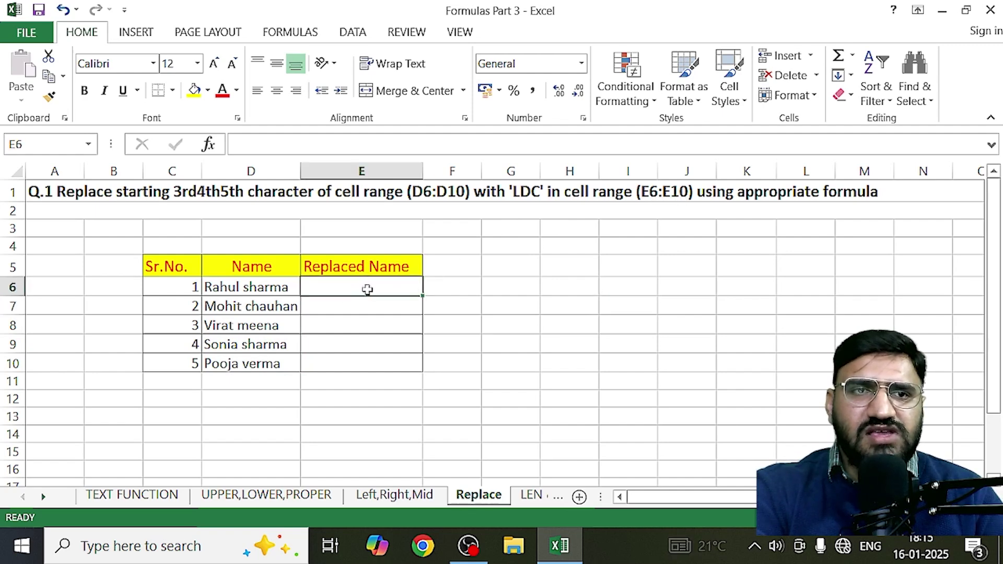
click(337, 370)
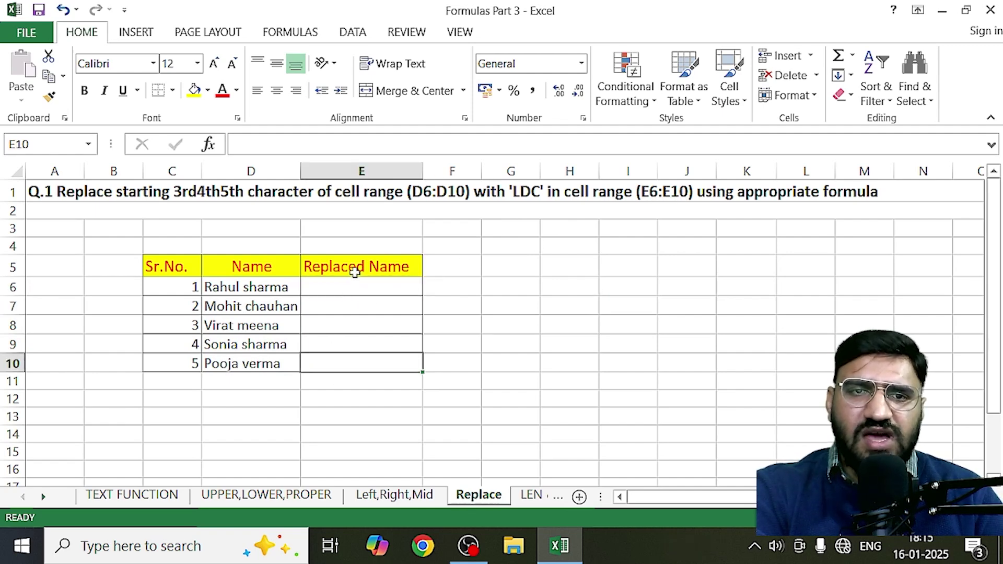
drag(355, 290, 363, 361)
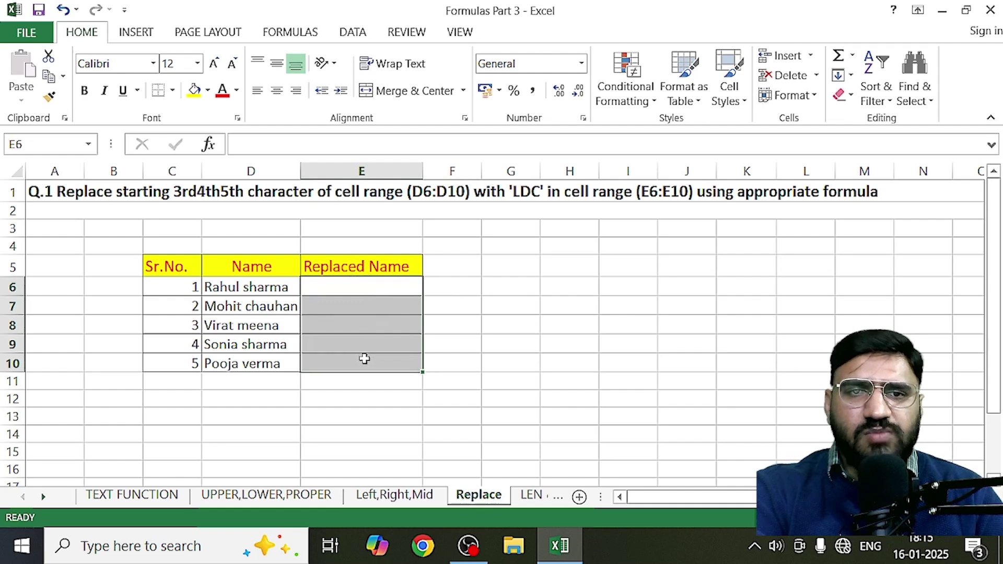
click(602, 339)
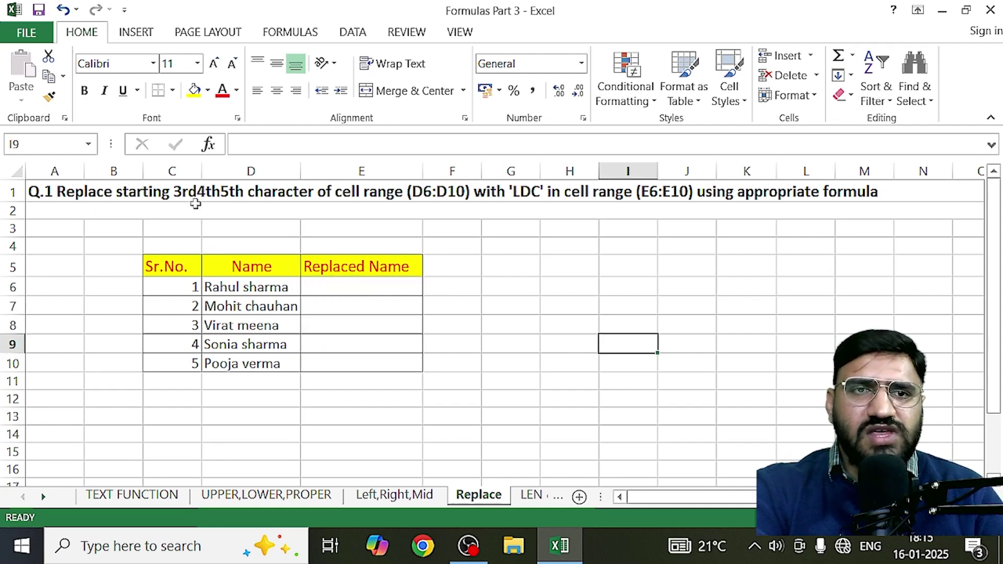
Step: Start a REPLACE formula in E6 with the full name from D6 as quoted old text
click(335, 286)
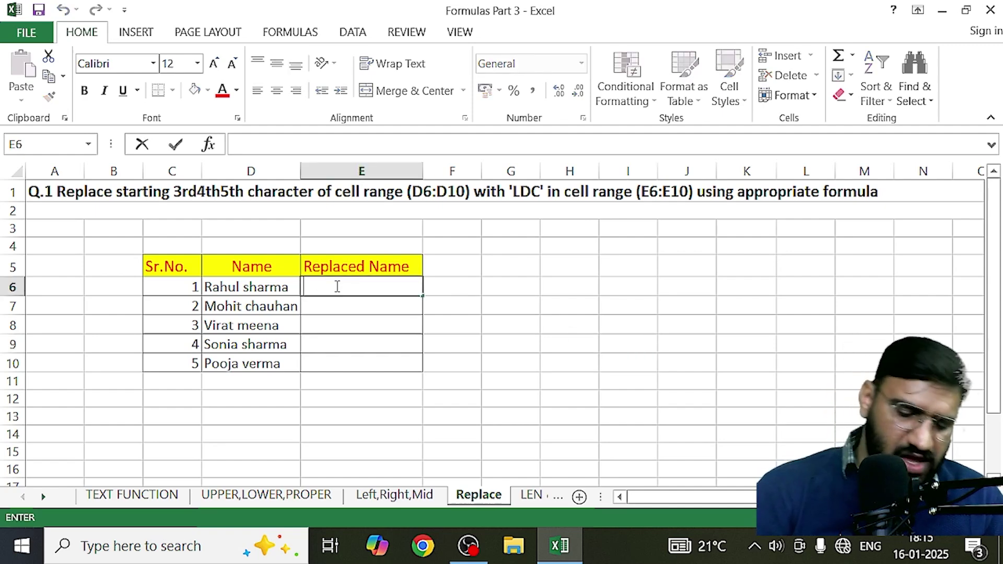
text(=)
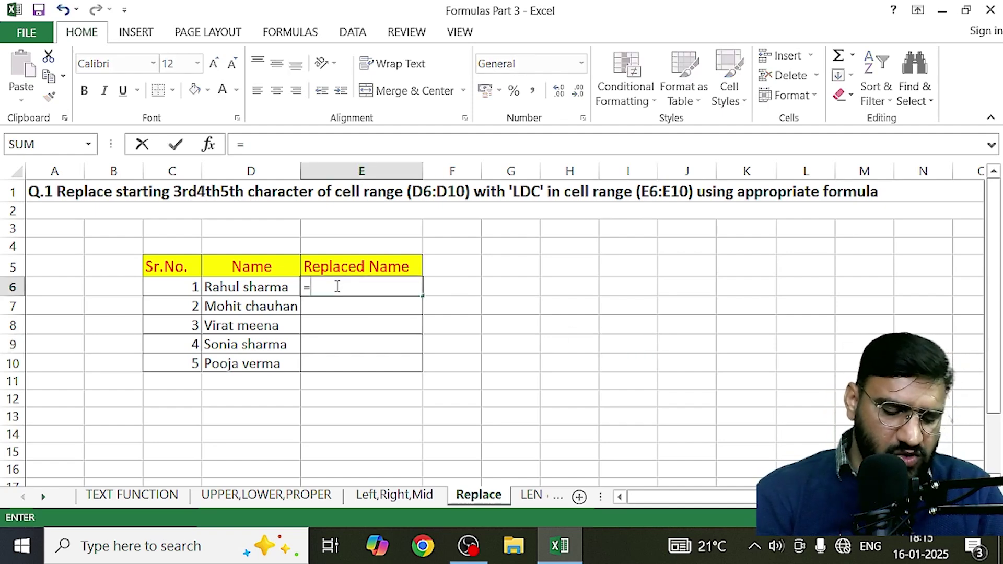
text(RE)
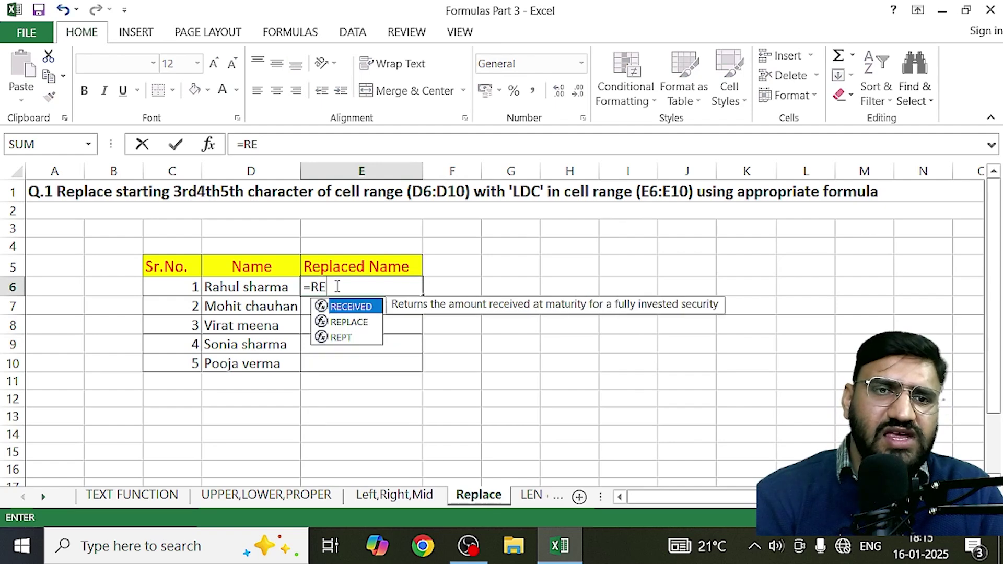
text(PLACE)
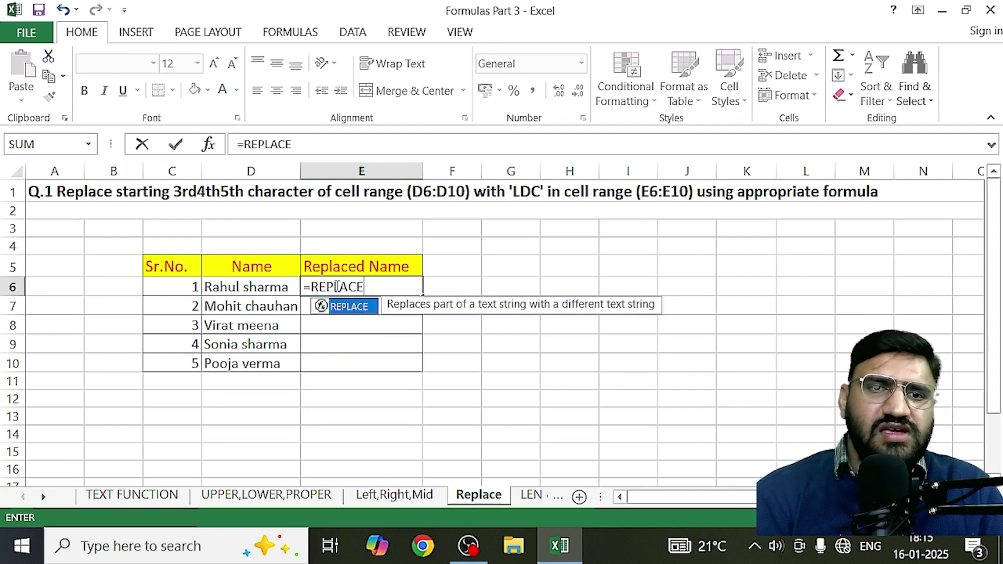
text(("r)
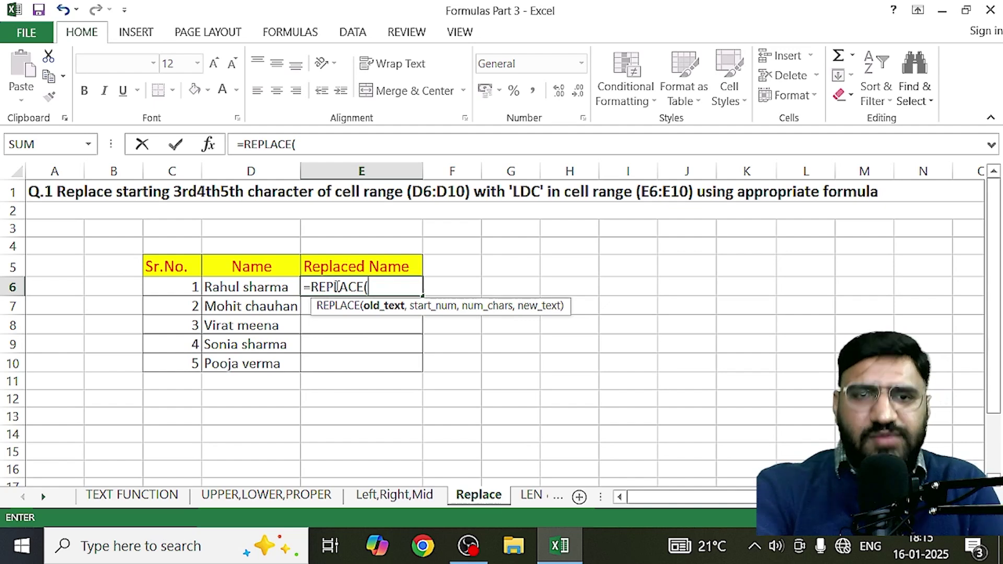
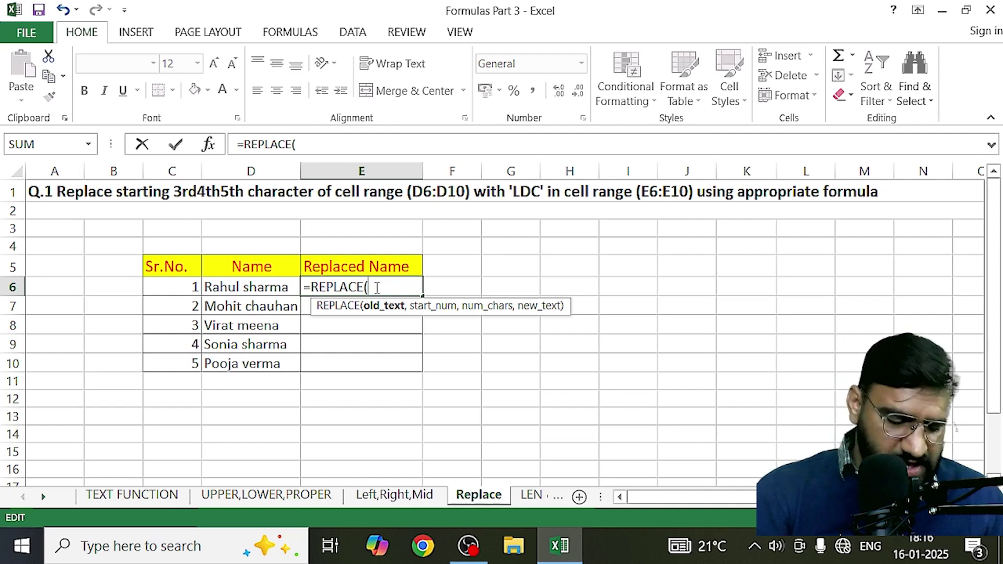
text("r)
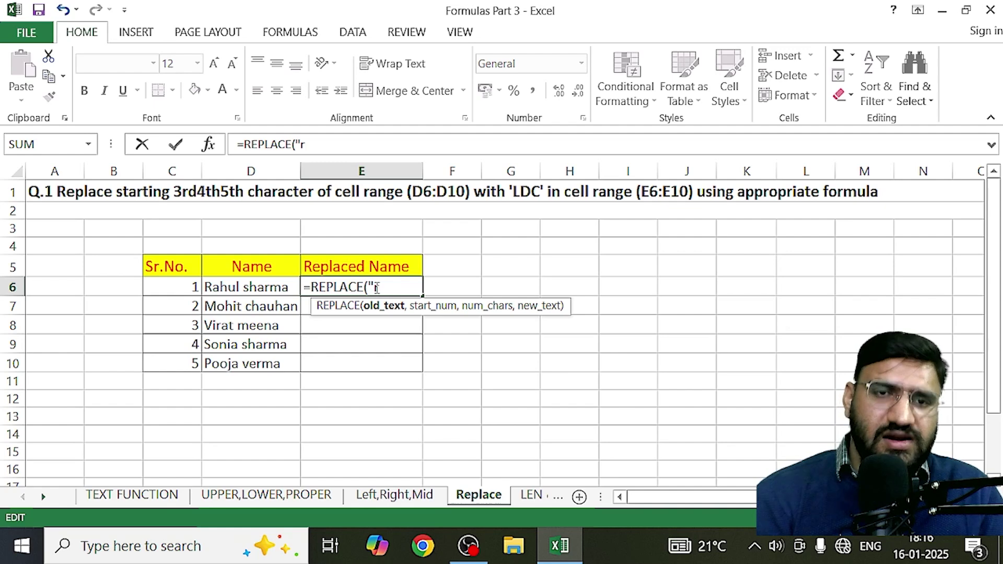
key(BackSpace)
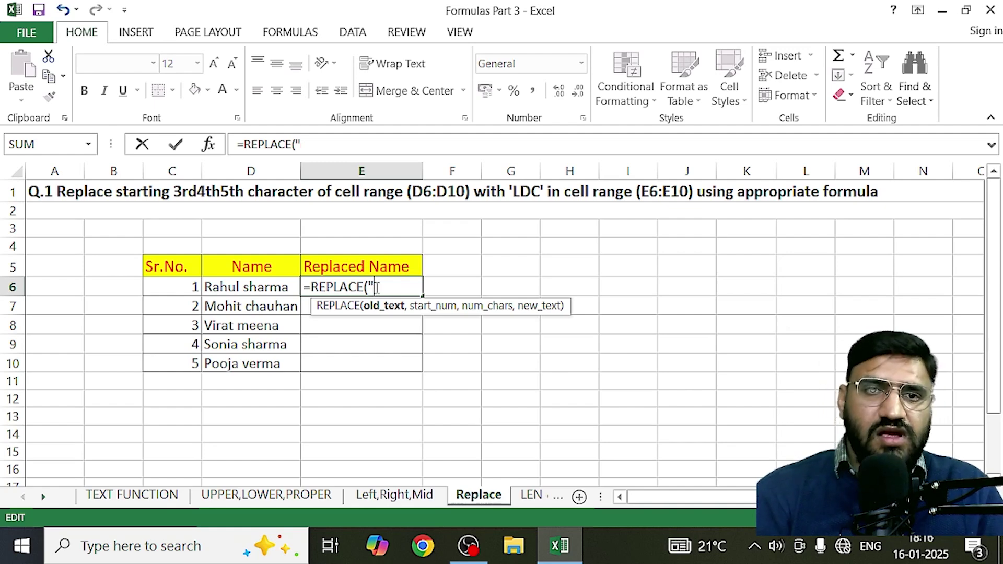
text(Rahul)
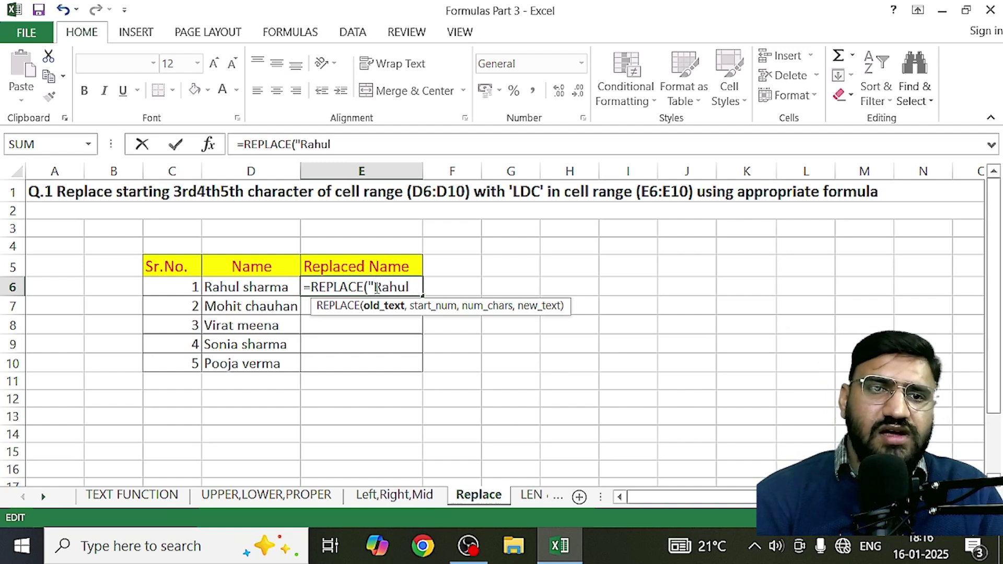
text( shar)
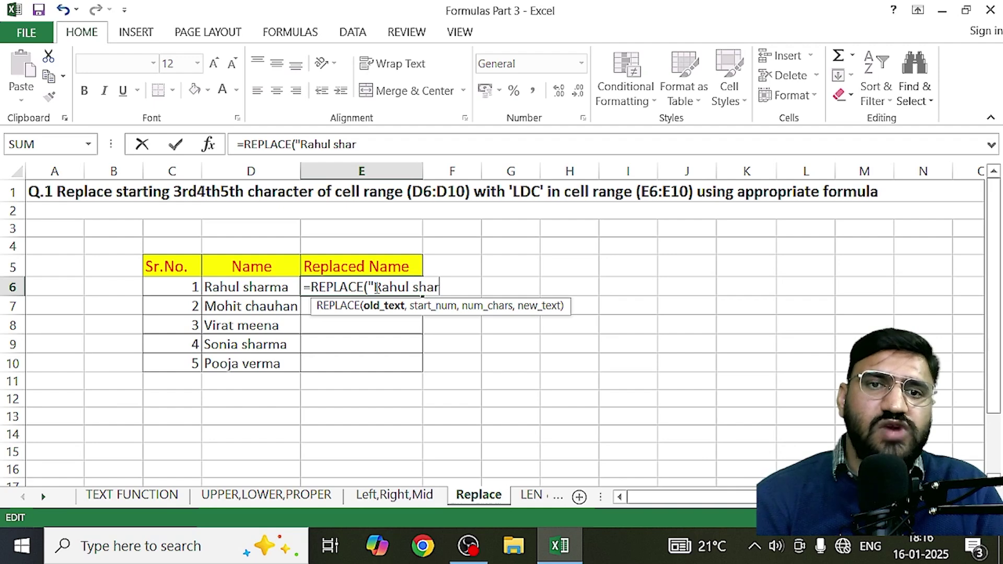
text(ma)
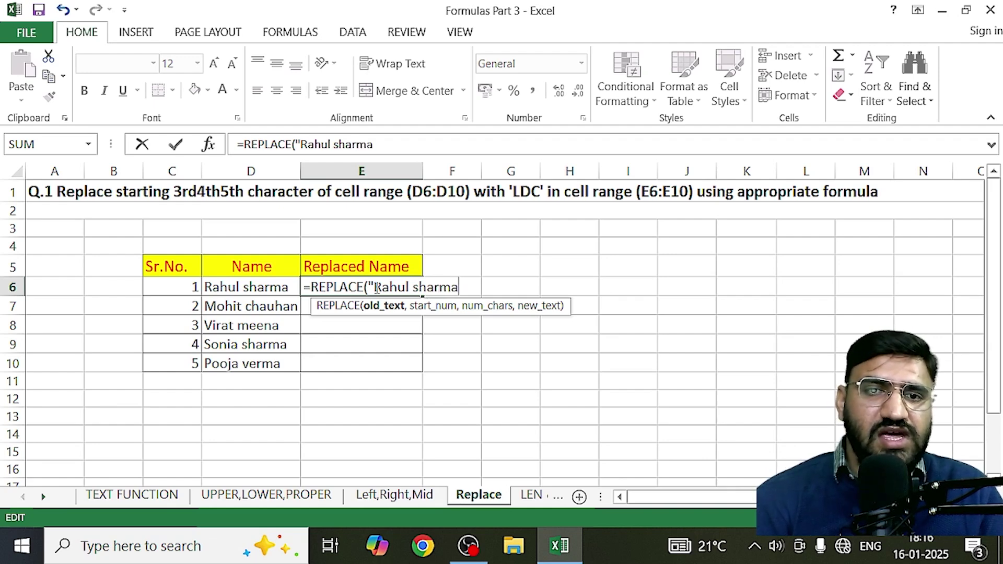
text(")
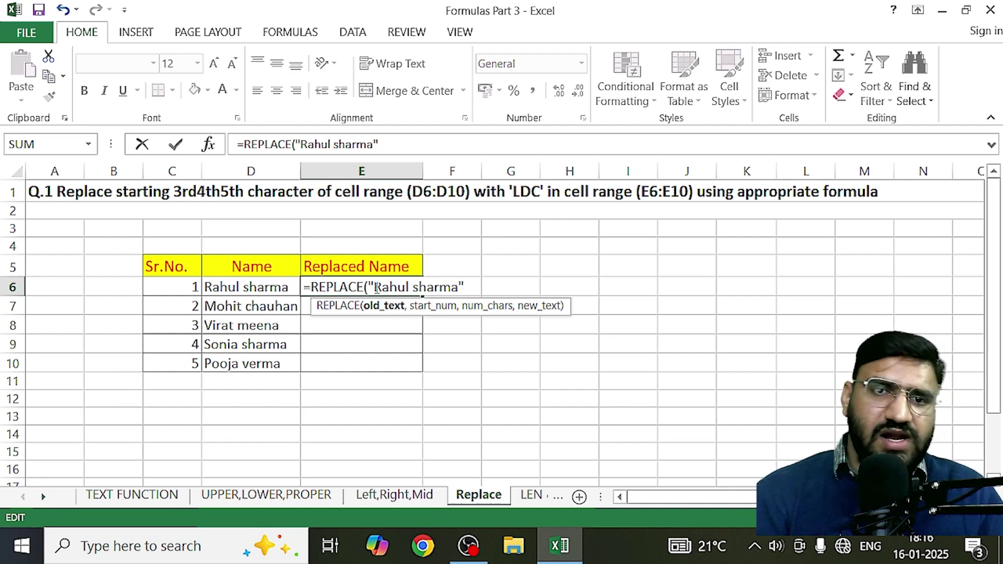
Step: Complete the REPLACE formula in E6 with start number 3, 3 characters and new text "LDC"
text(,)
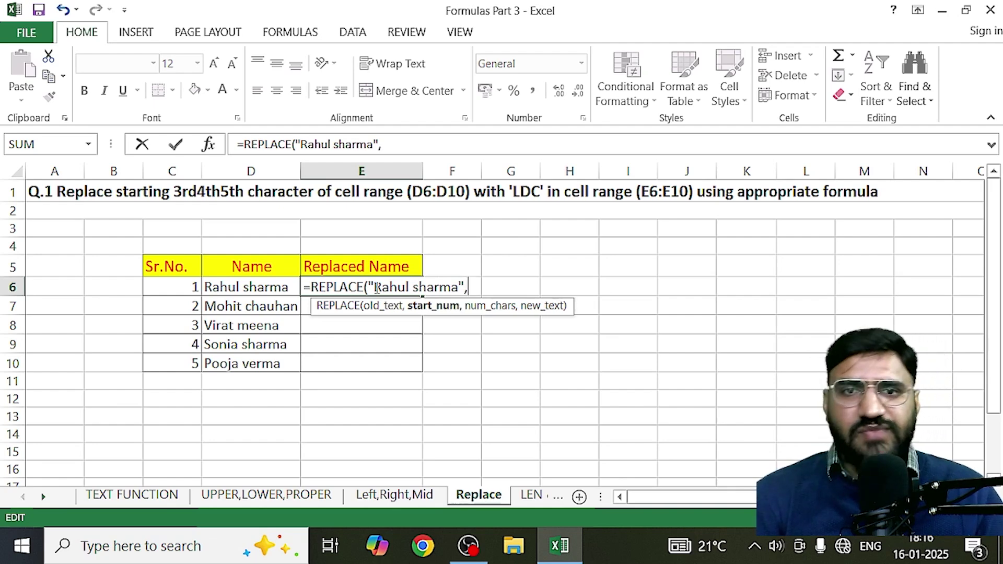
text(3,)
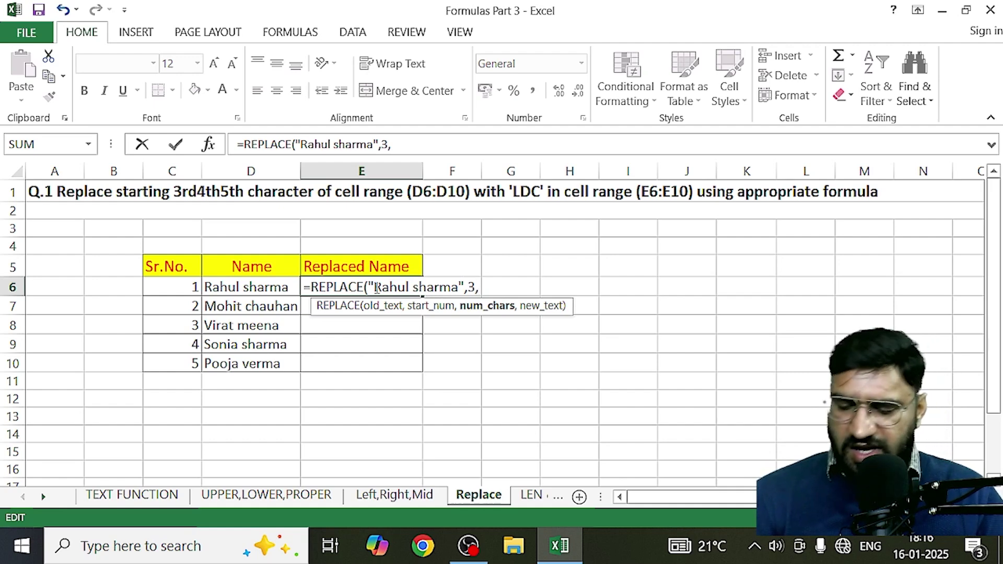
text(3)
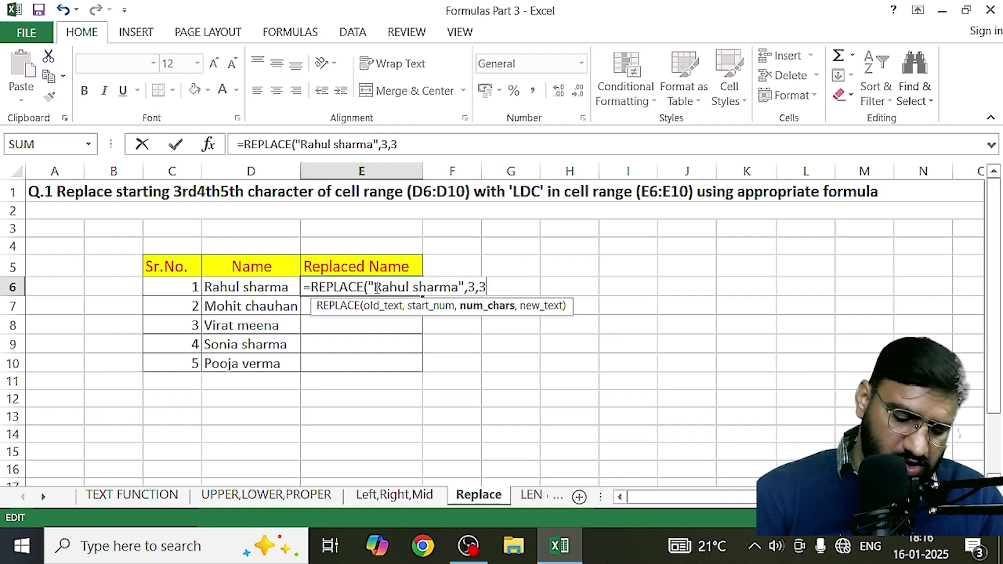
text(,)
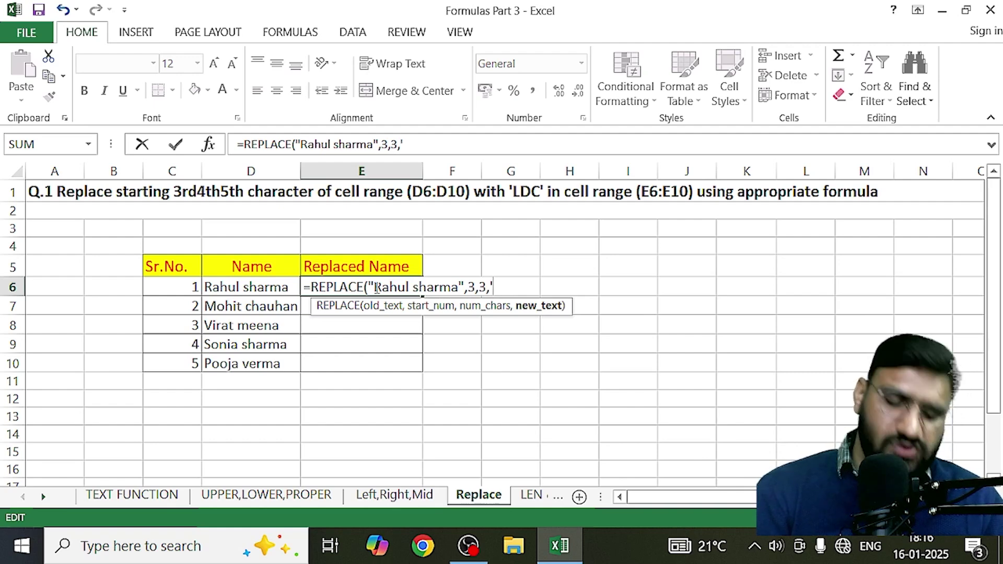
text(")
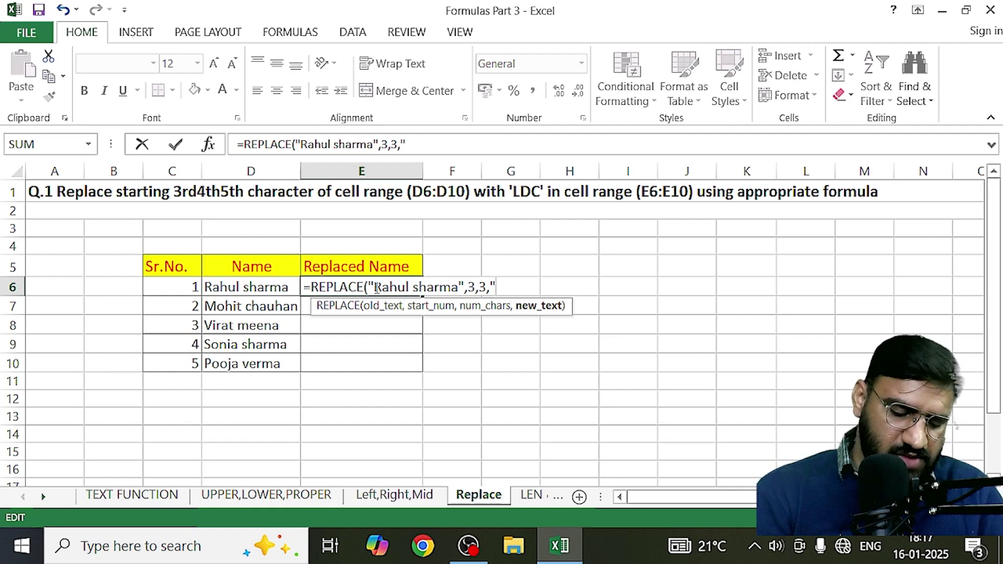
text(L)
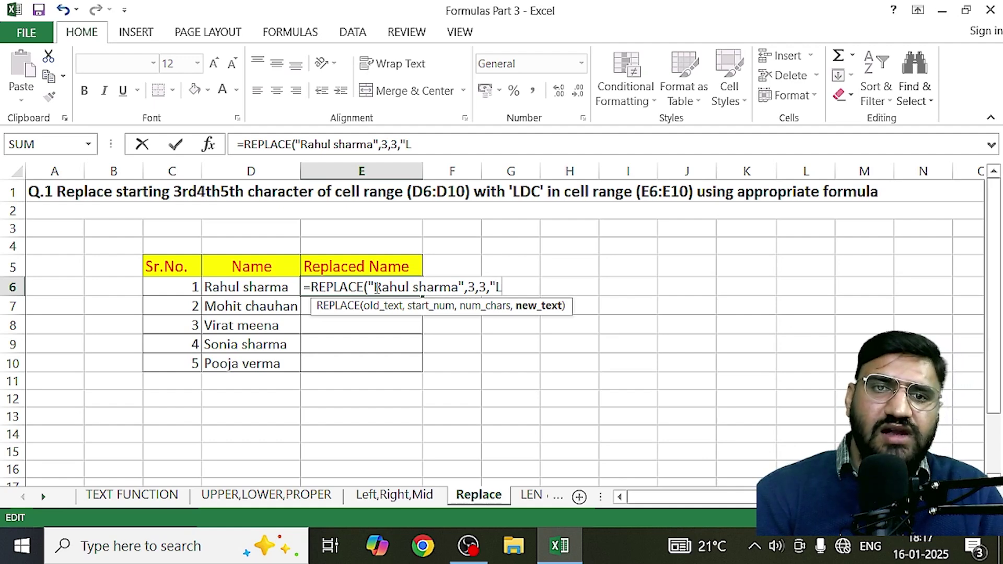
text(D)
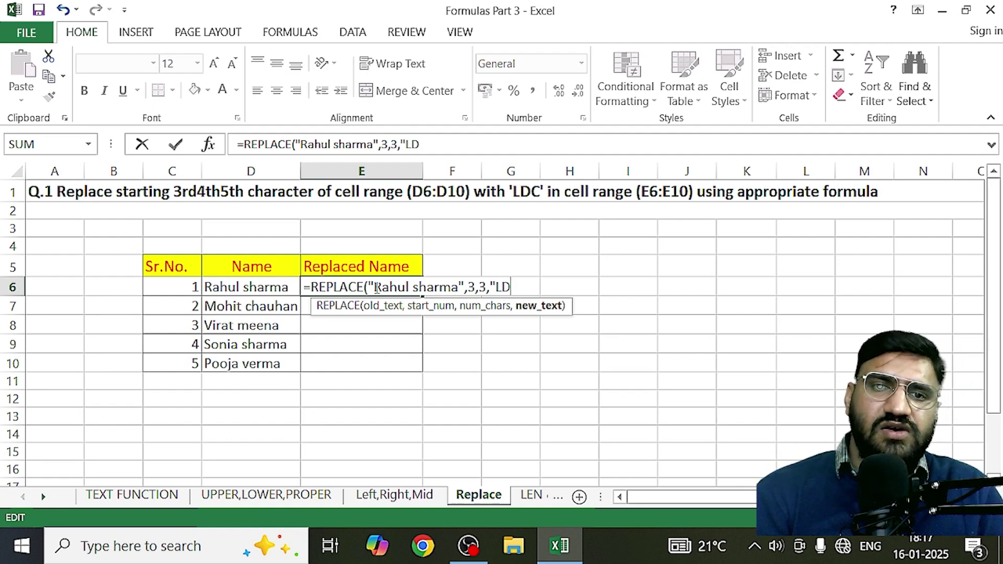
text(C)
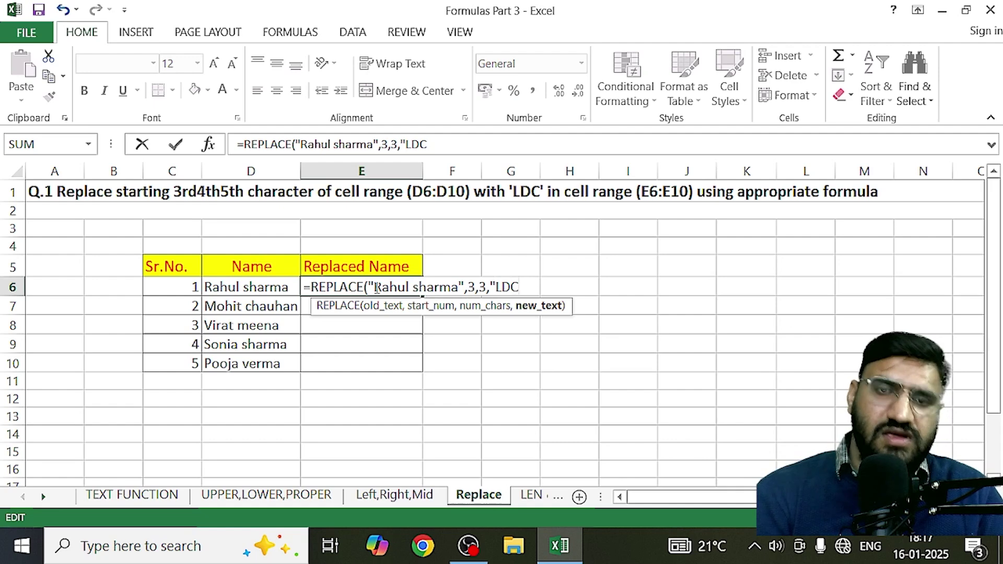
text(")
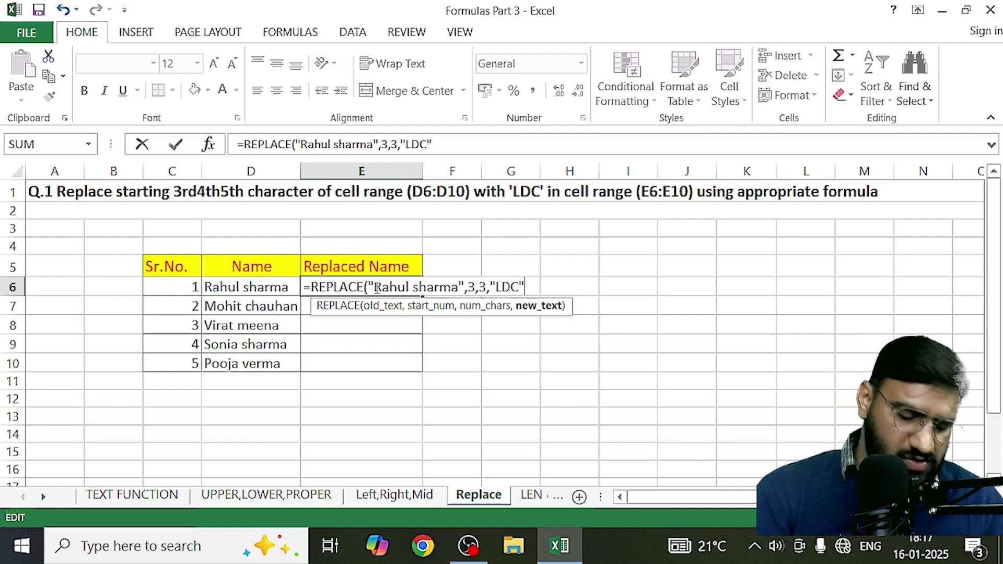
text())
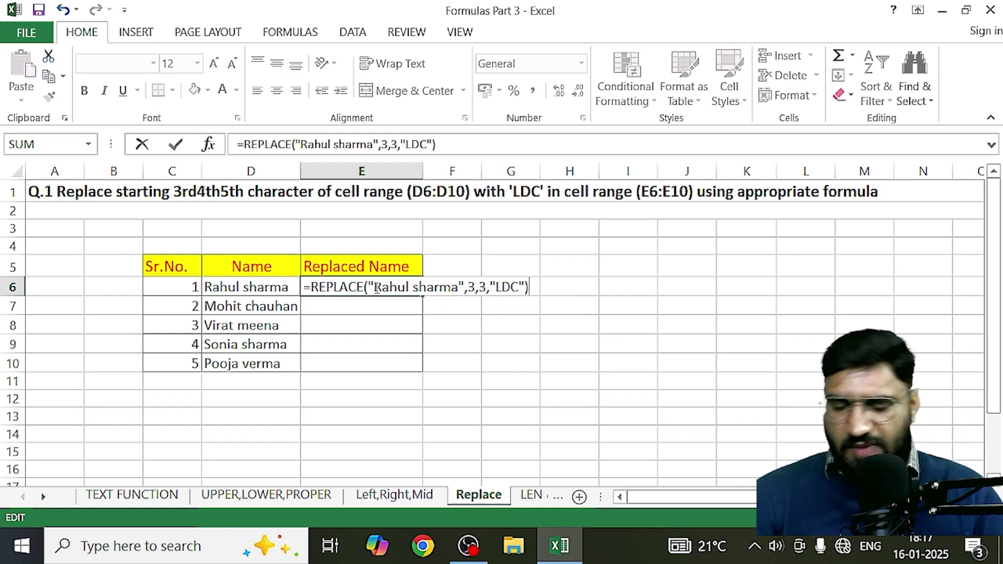
key(Return)
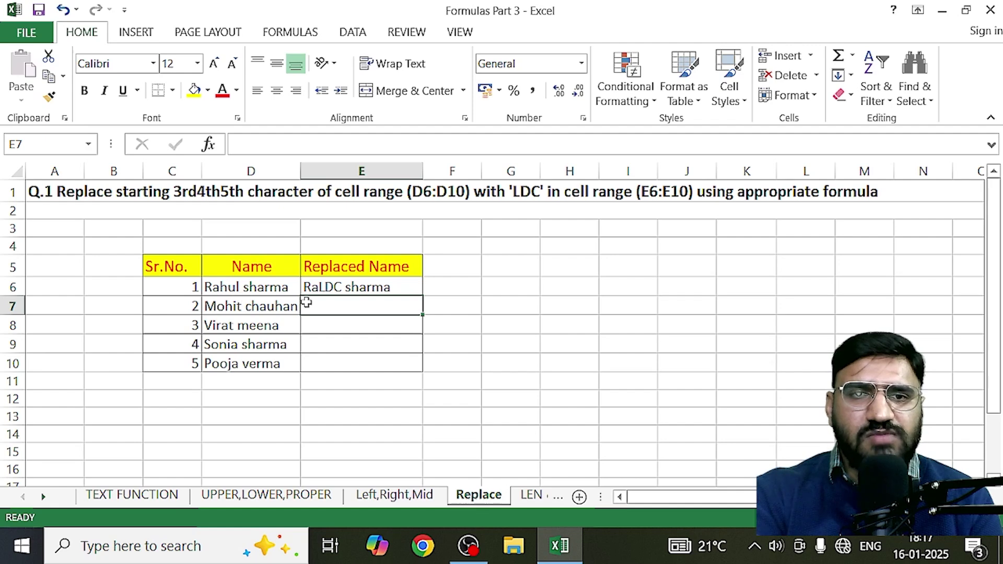
Step: Fill the quoted-text REPLACE formula from E6 down through E10, and clear the contents of E6:E10
click(401, 290)
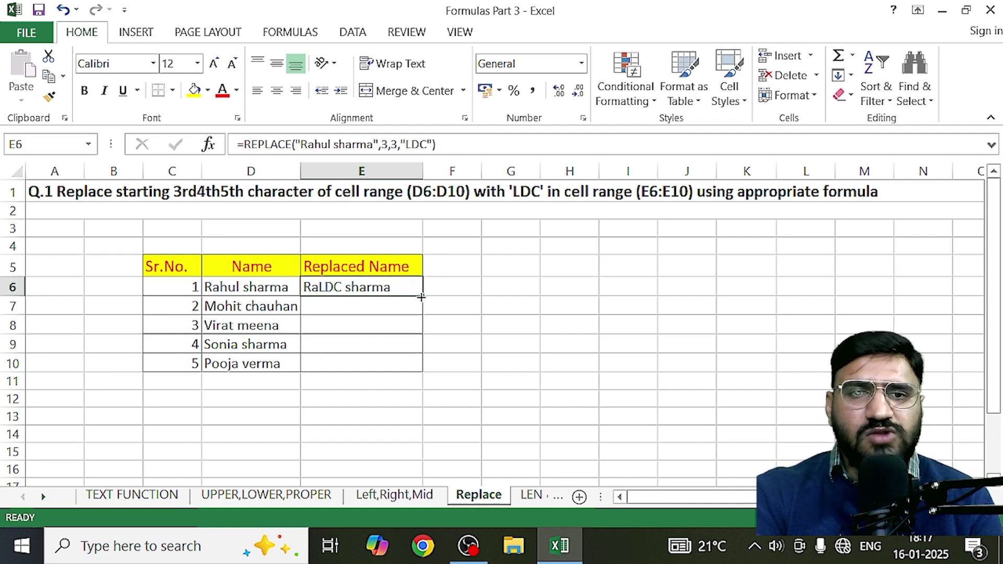
drag(421, 297, 407, 369)
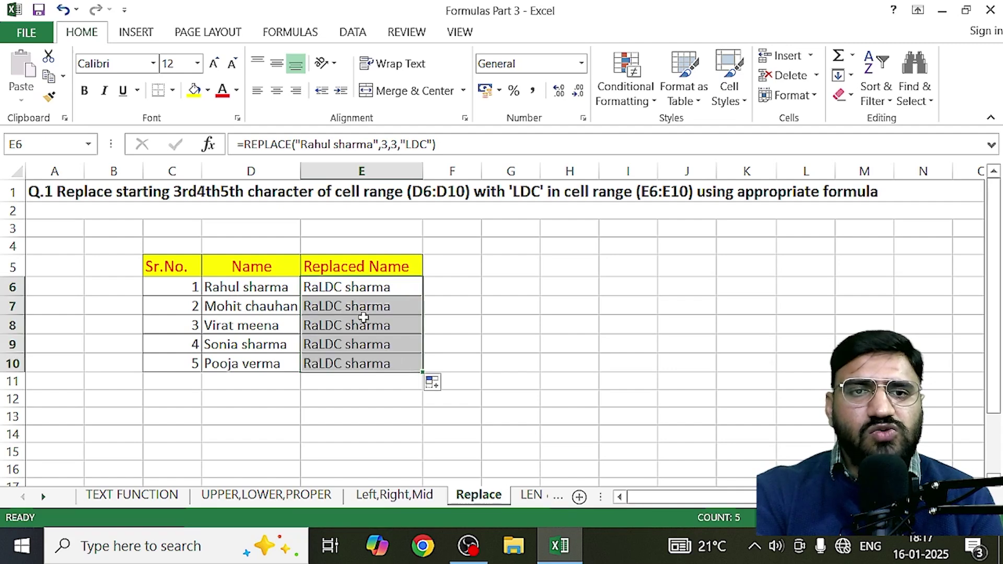
click(385, 422)
drag(395, 287, 395, 368)
key(Delete)
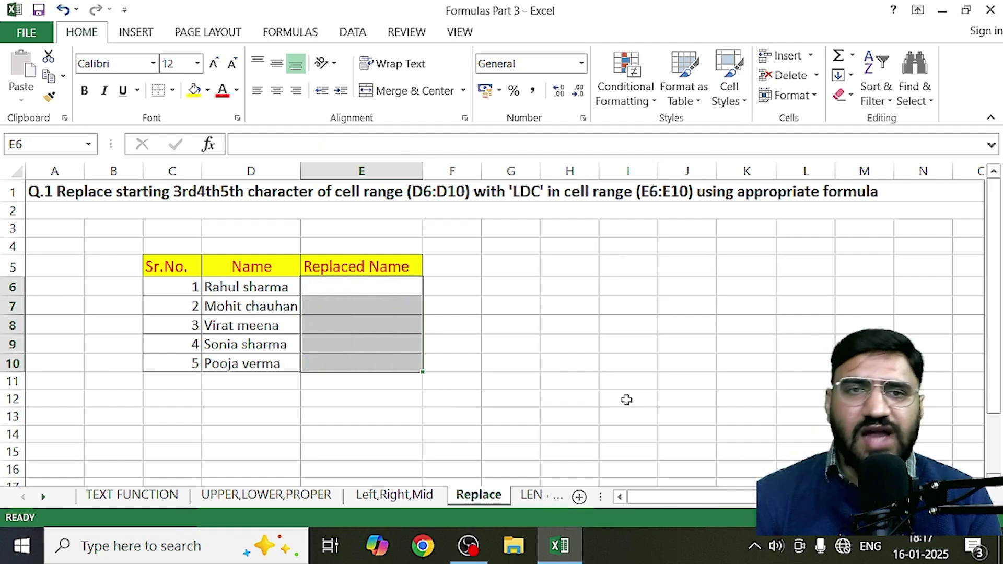
double_click(329, 288)
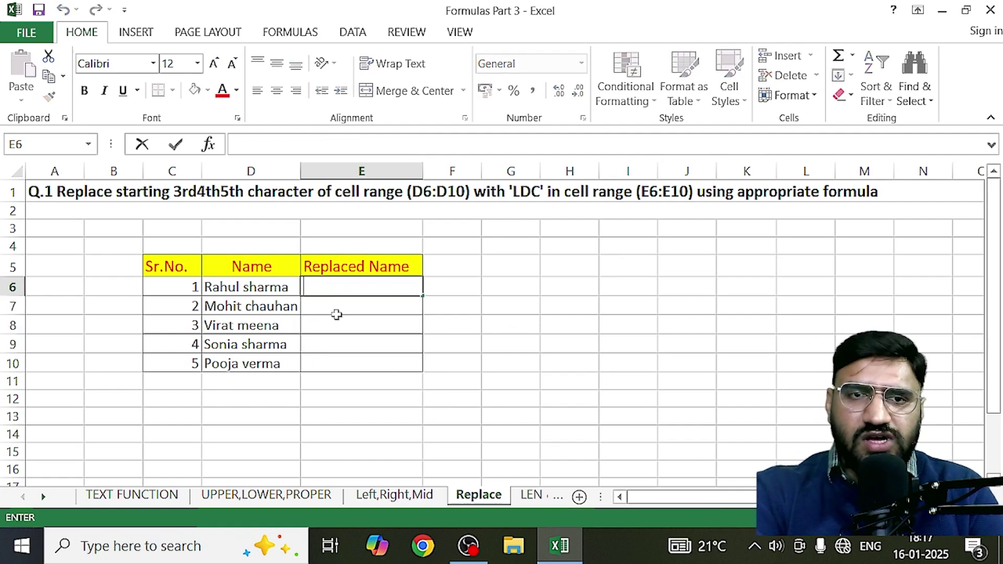
click(337, 311)
click(339, 325)
click(345, 345)
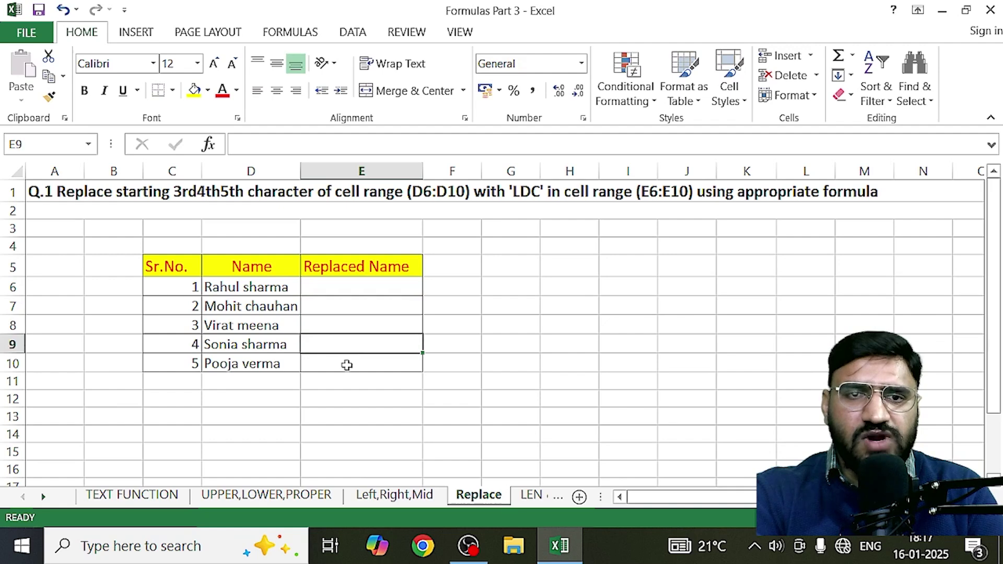
click(347, 363)
Step: Start a REPLACE formula in E6 that uses a reference to cell D6 as the old text
click(357, 286)
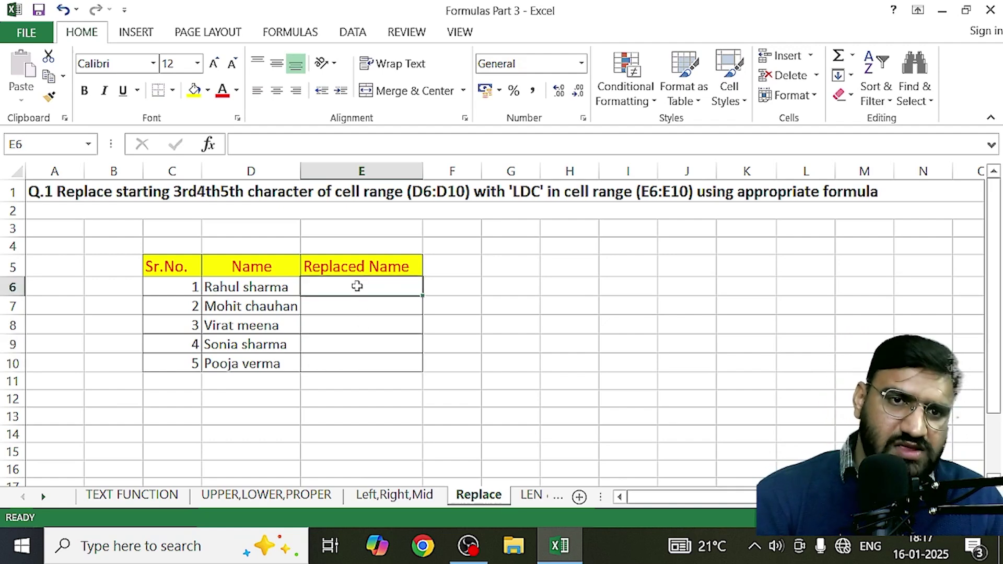
text(=)
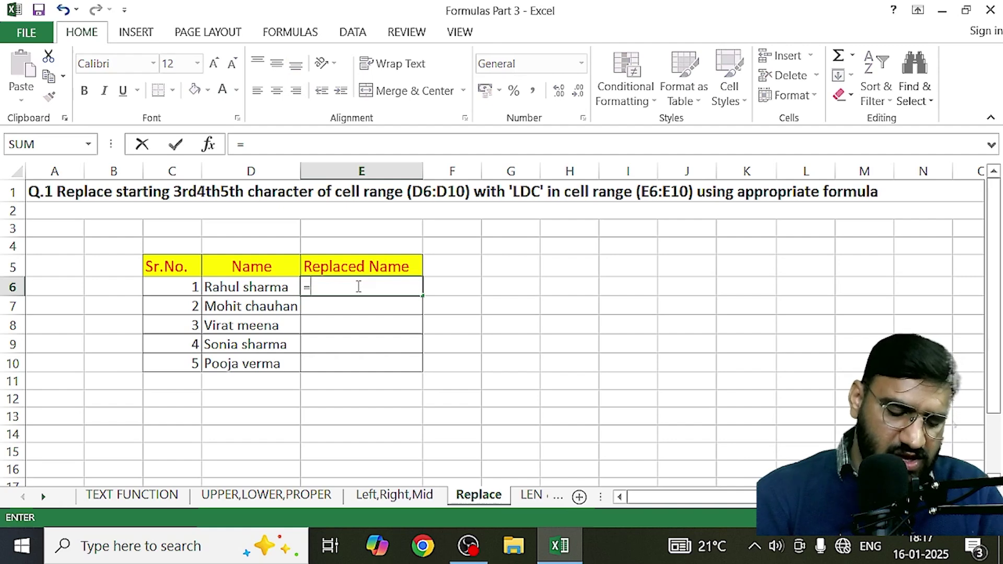
text(R)
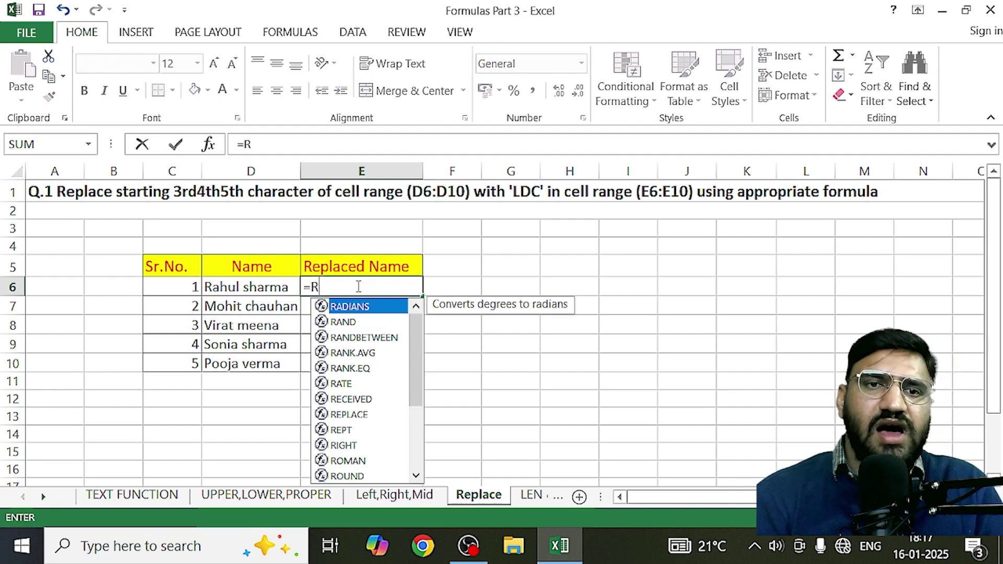
text(EPLACE)
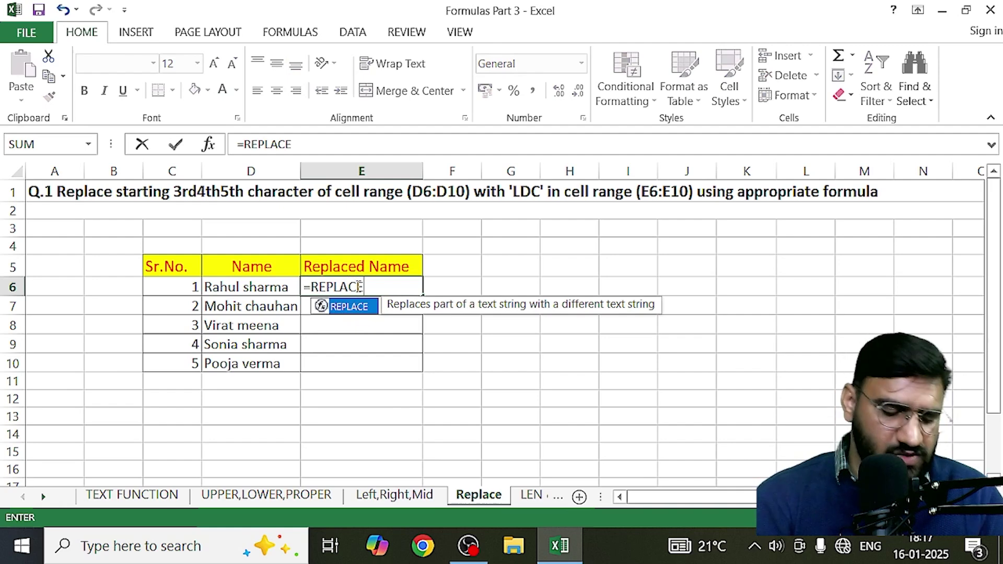
text(()
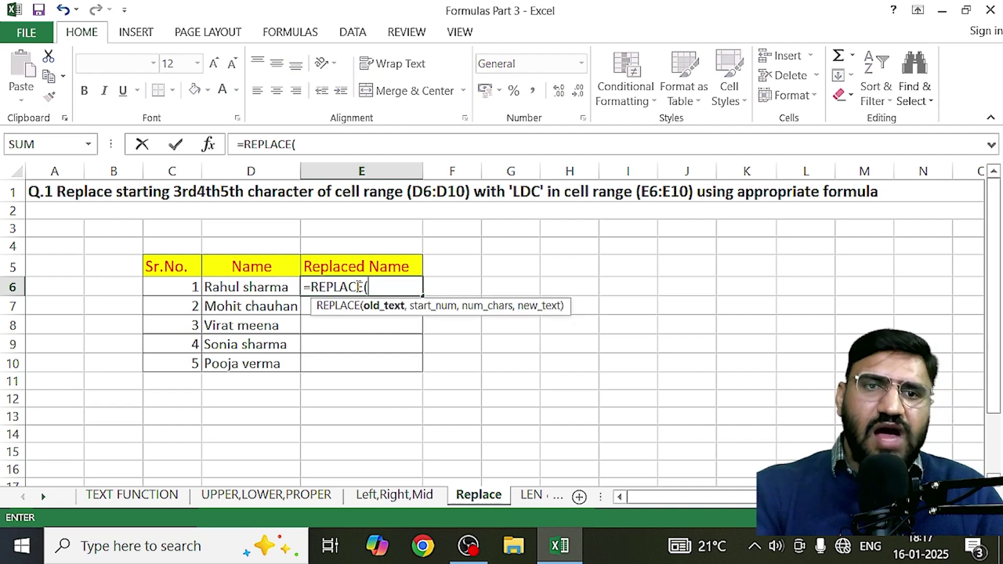
click(247, 289)
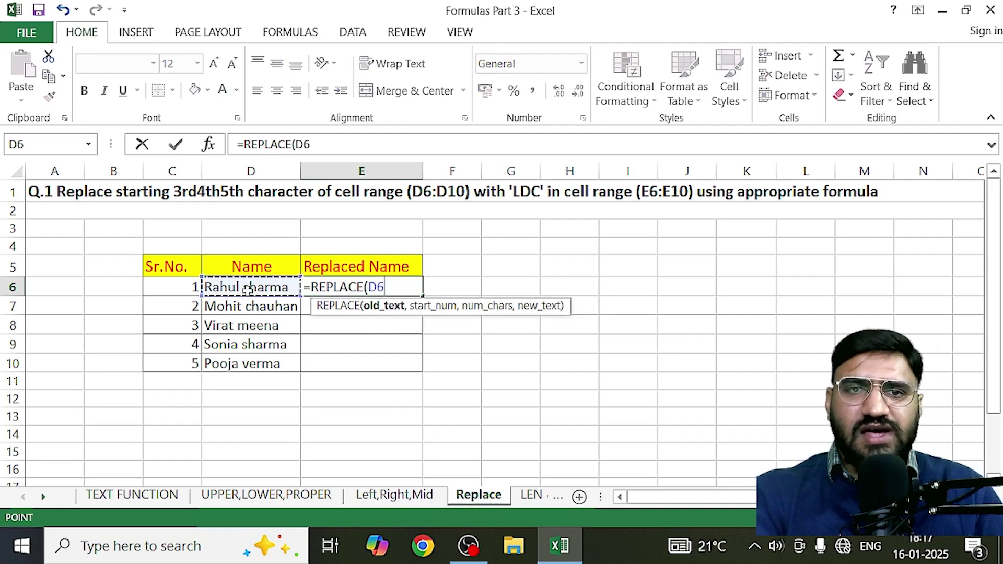
Step: Finish the formula as =REPLACE(D6,3,3,"LDC") so three characters from position 3 are replaced
text(,)
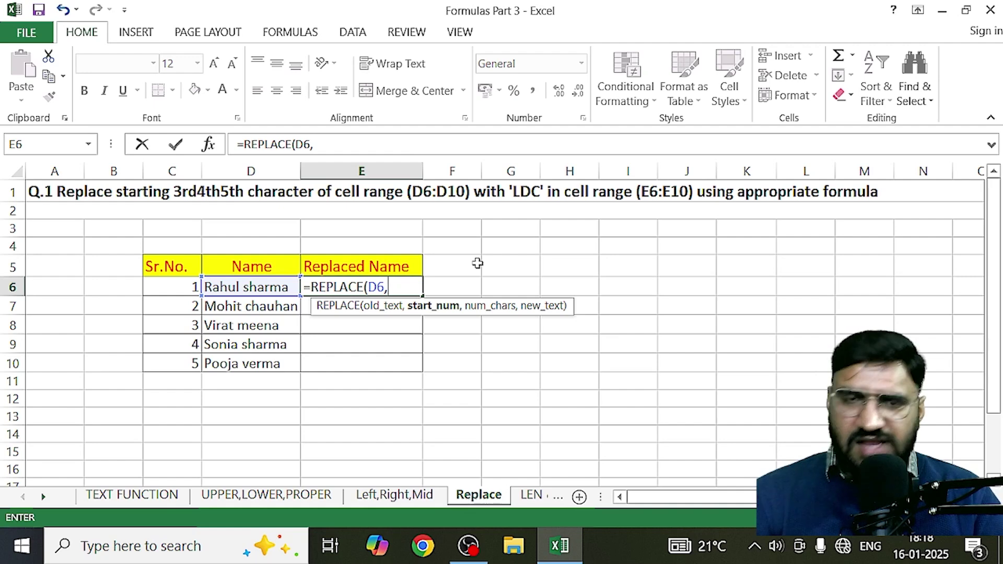
text(3)
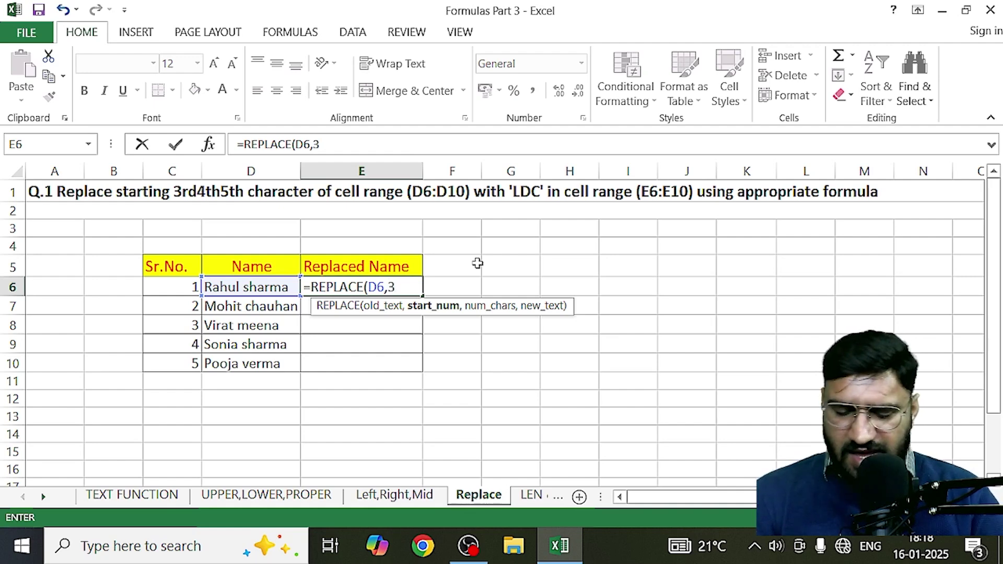
text(,)
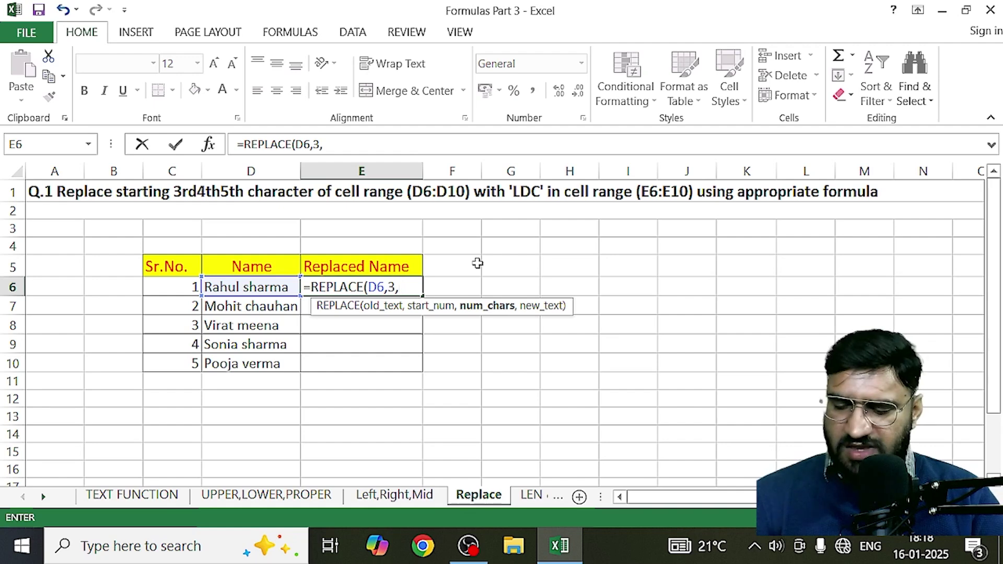
text(3,)
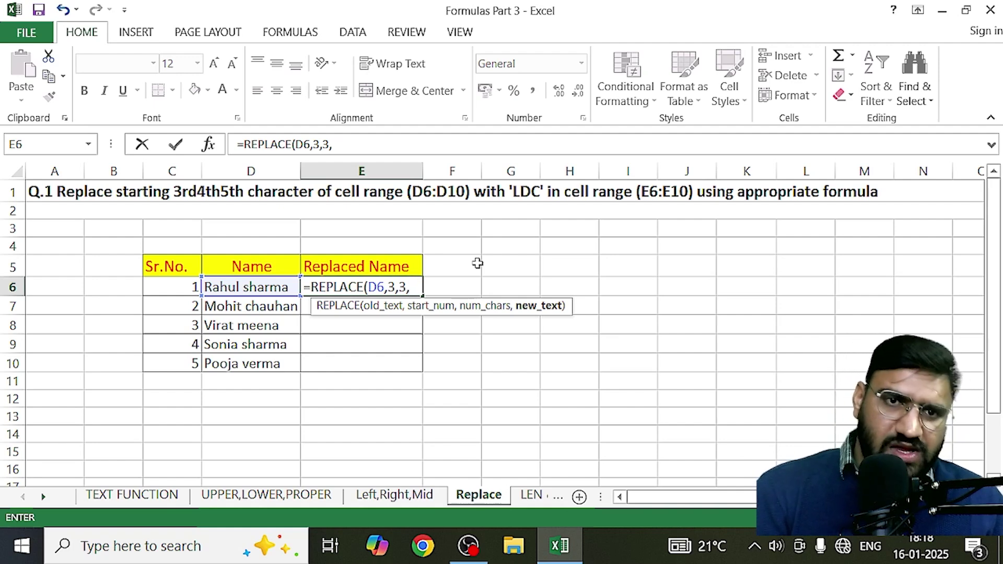
text(")
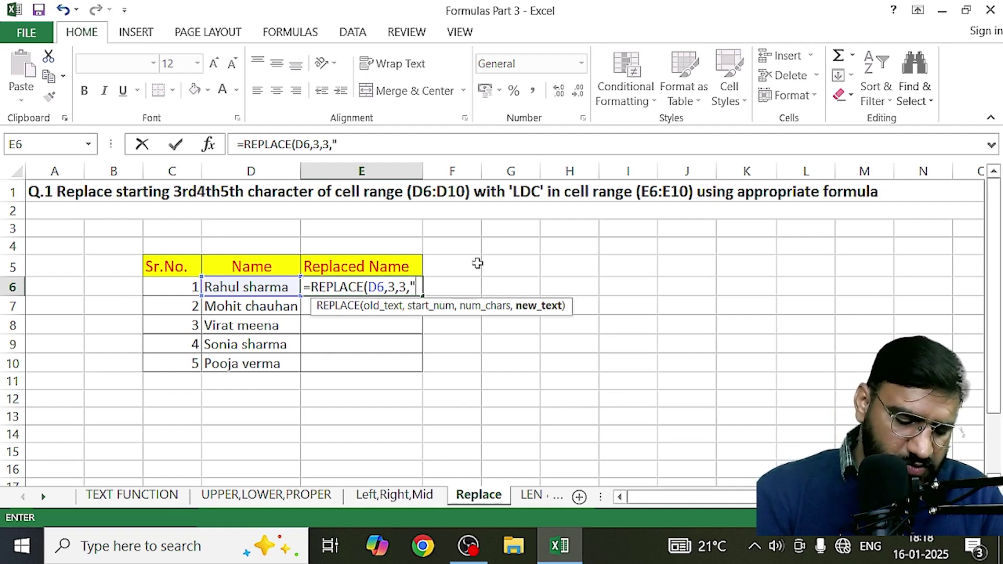
text(L)
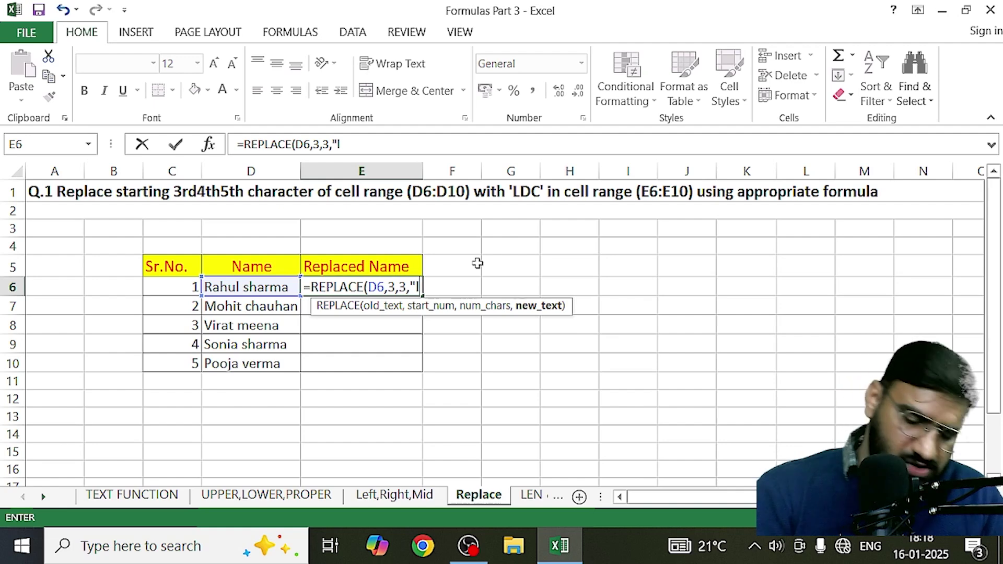
text(DC)
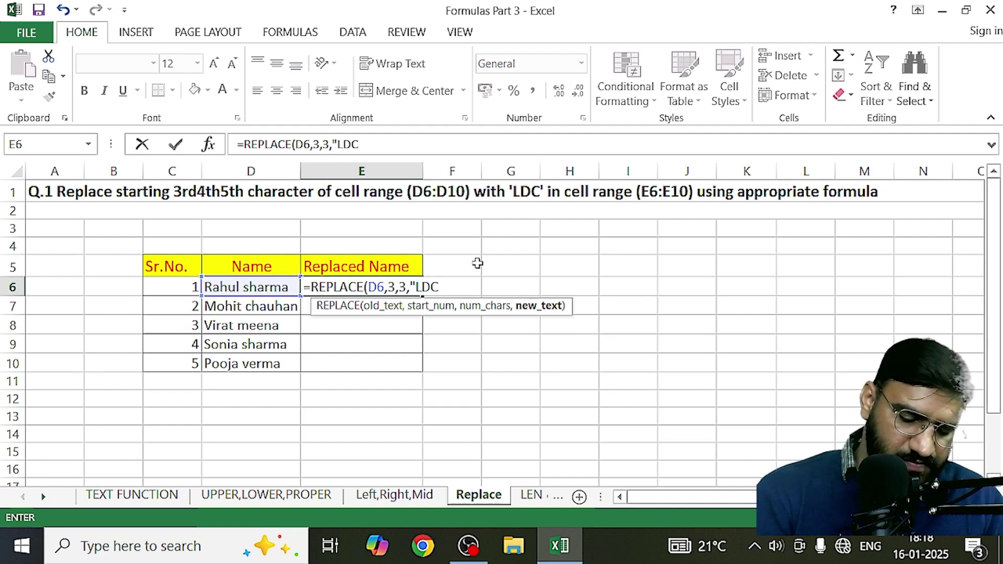
text(")
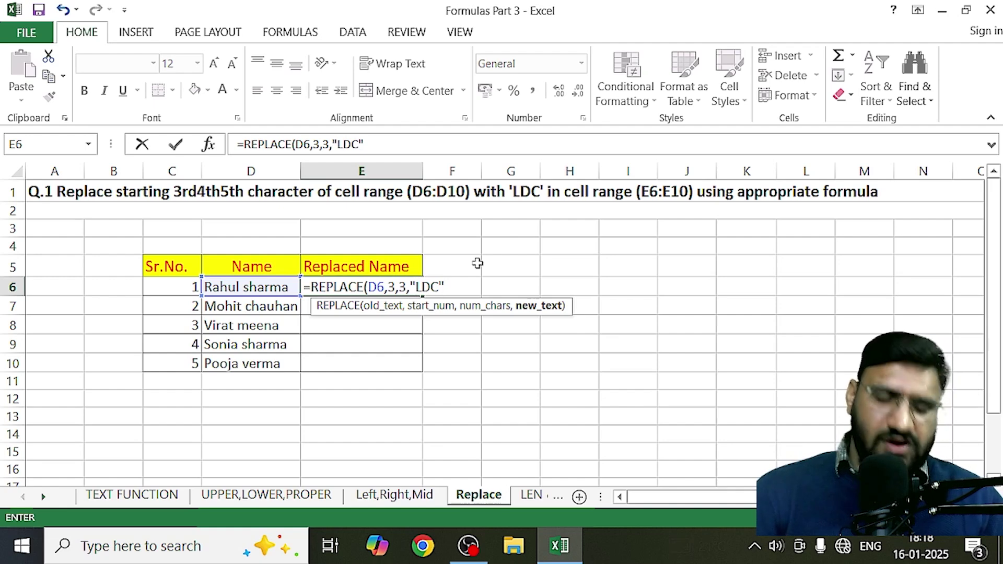
text())
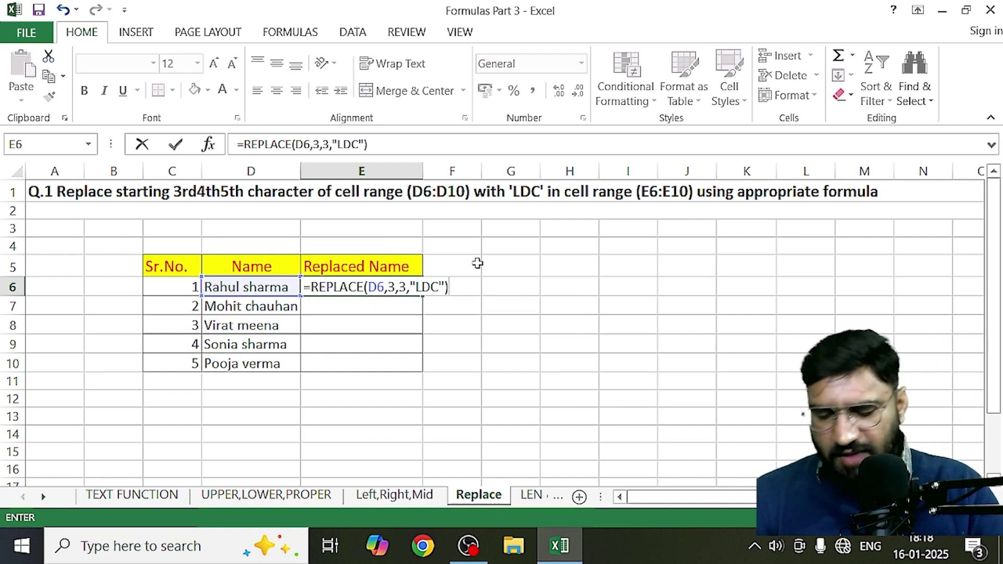
key(Return)
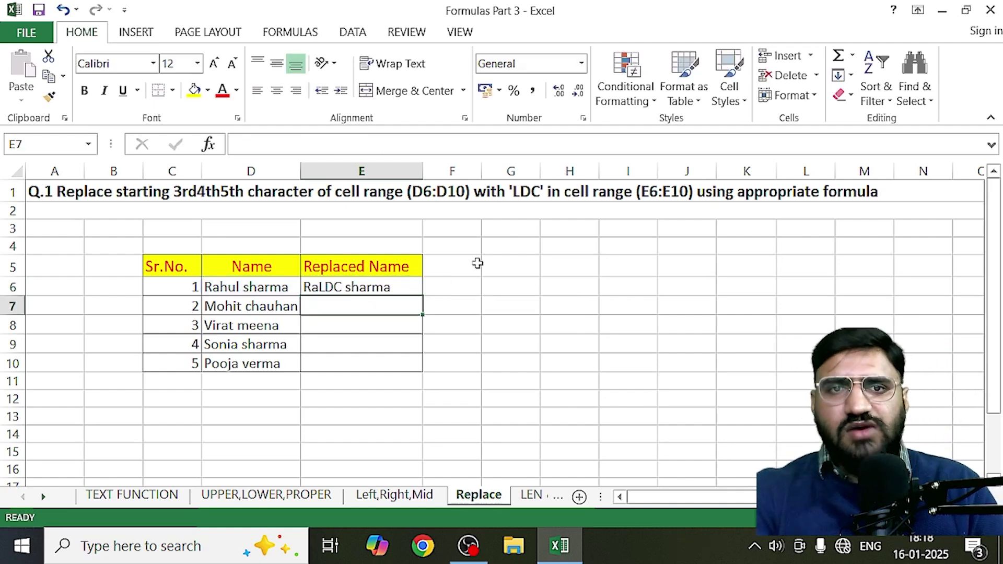
Step: Fill the REPLACE formula from E6 down through E10 in the Replaced Name column
click(405, 287)
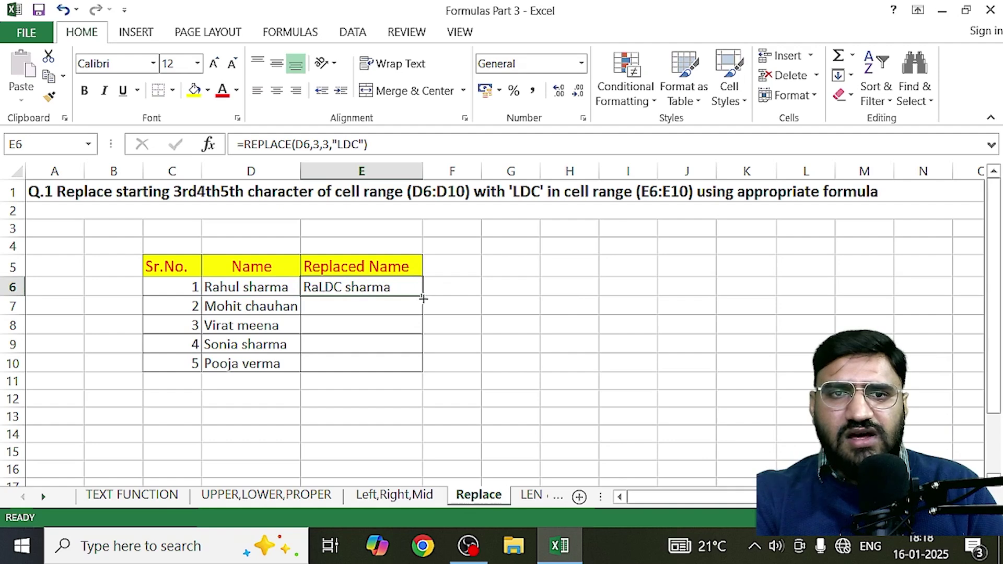
drag(424, 299, 421, 366)
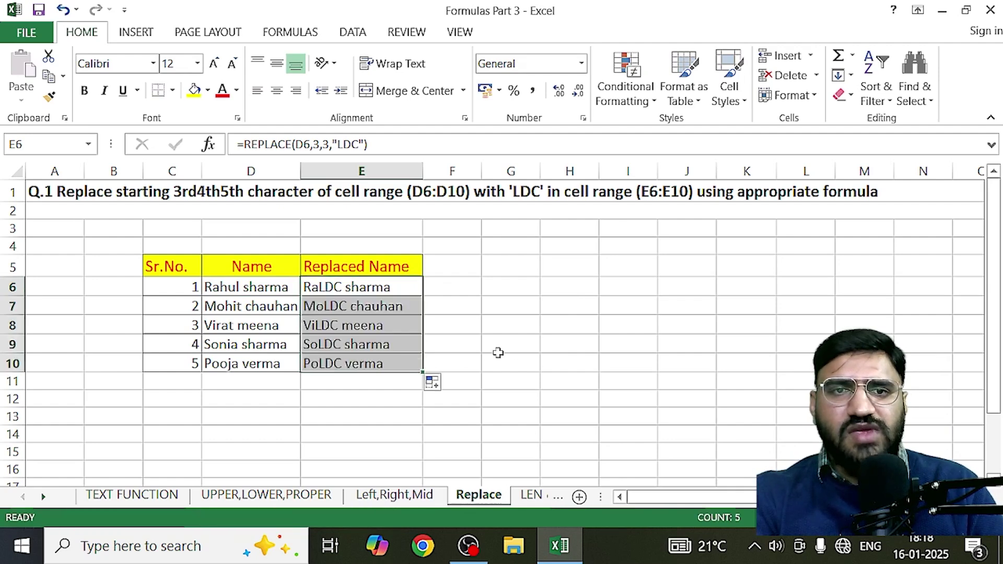
click(752, 367)
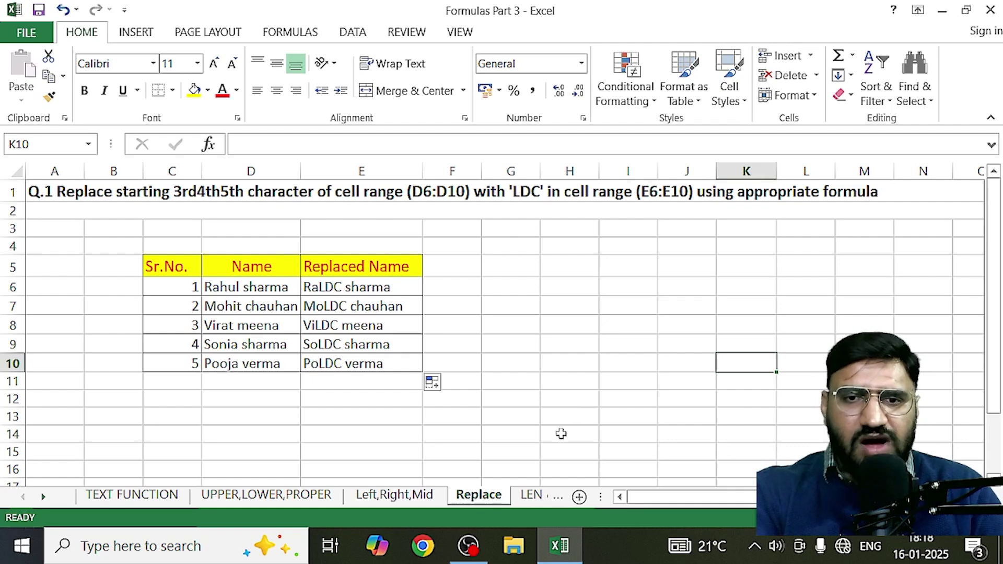
Step: Open the LEN & TRIM sheet and review the source names in D8:D12 and the Trim Name cells E8:E12
click(536, 496)
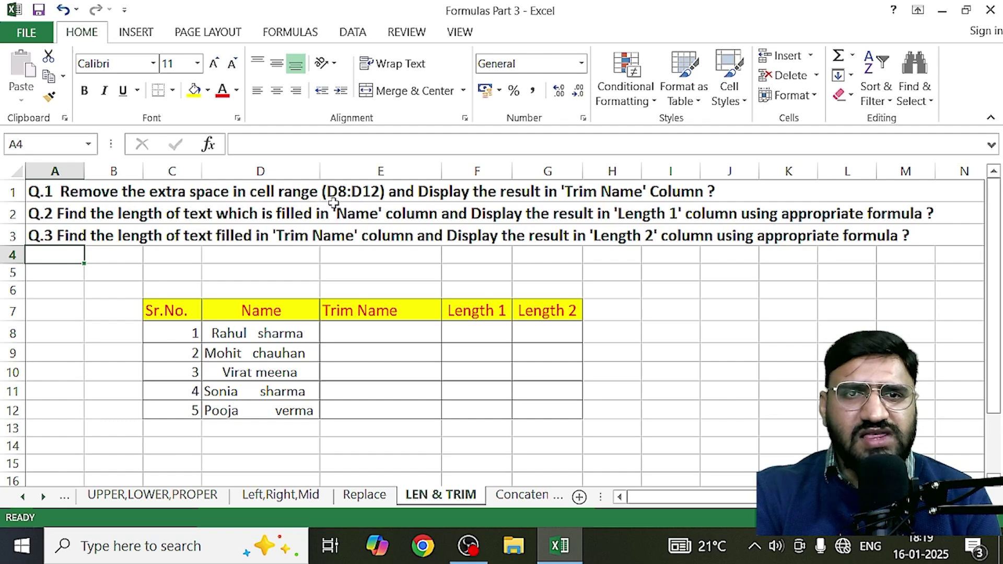
click(245, 335)
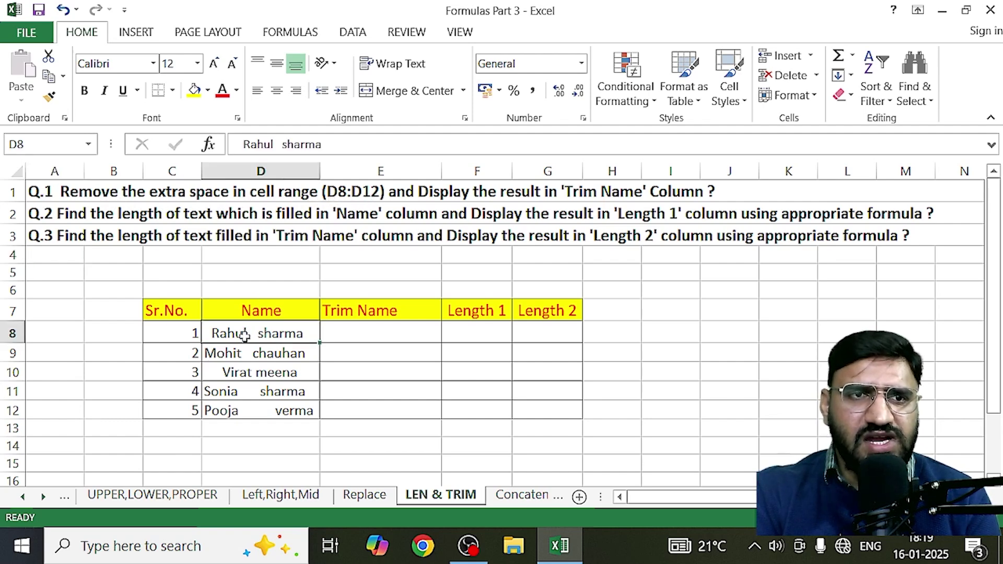
click(255, 414)
drag(266, 335, 269, 407)
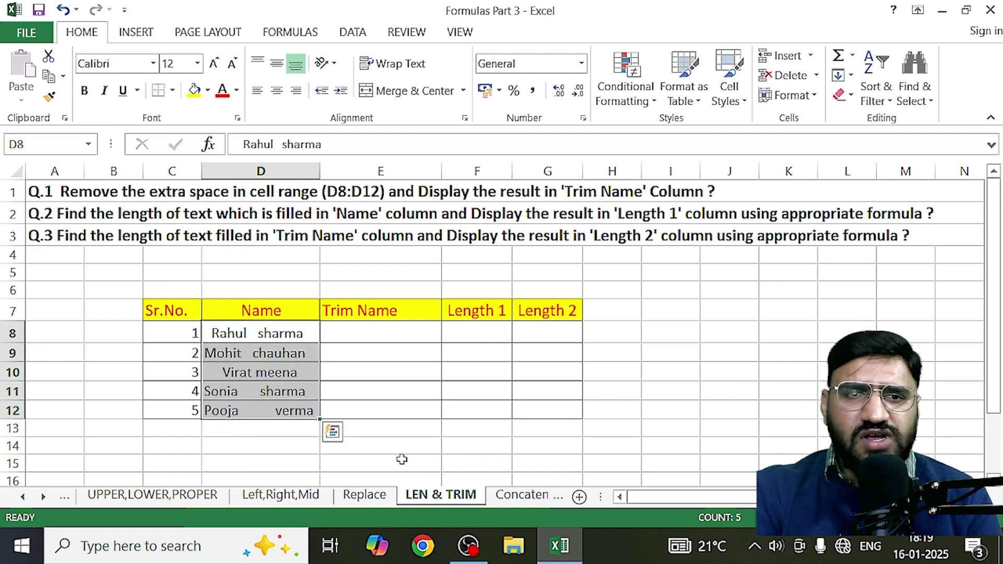
click(402, 459)
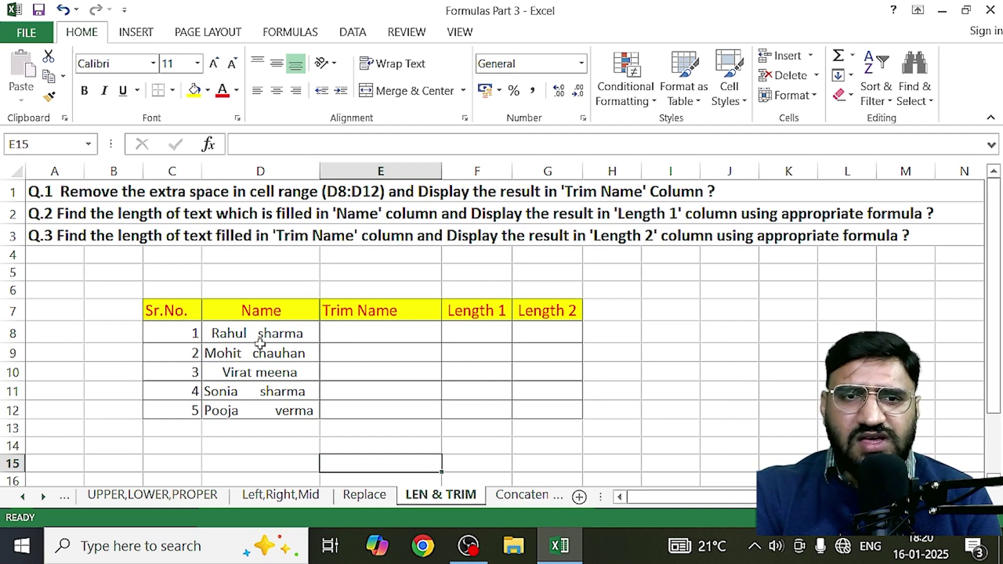
drag(346, 332, 366, 410)
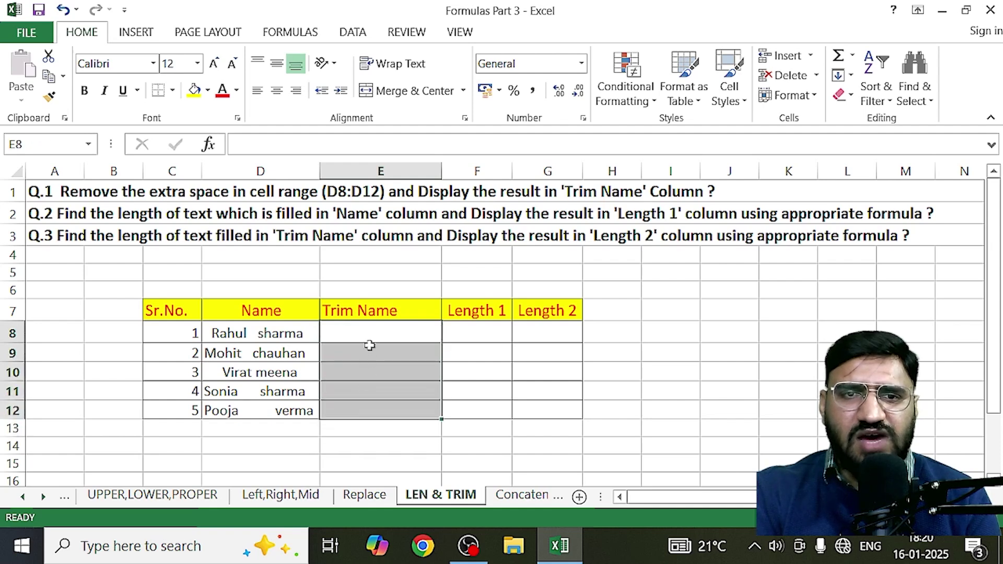
click(731, 389)
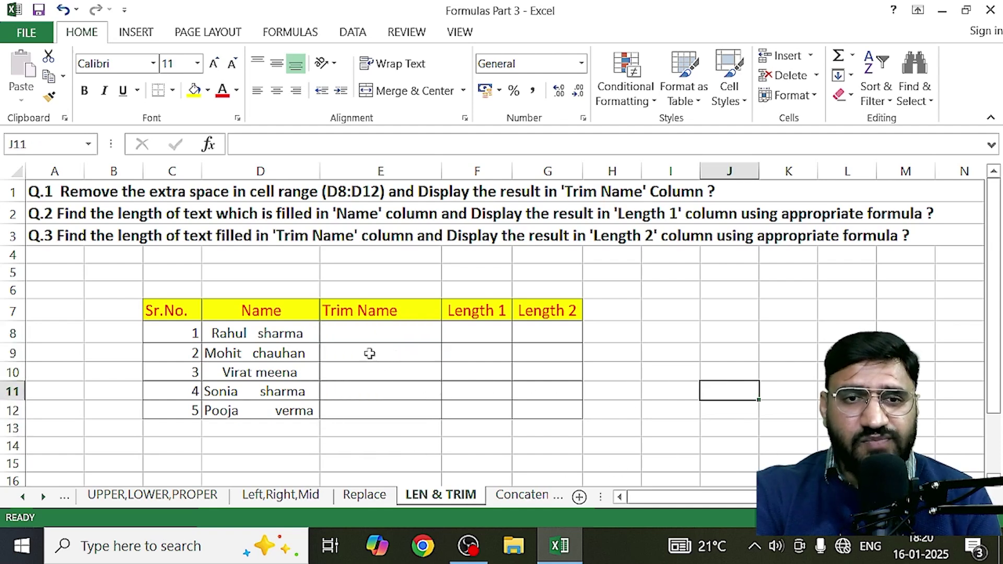
Step: Enter the formula =TRIM(D8) in E8 to remove the extra spaces from the first name
double_click(360, 337)
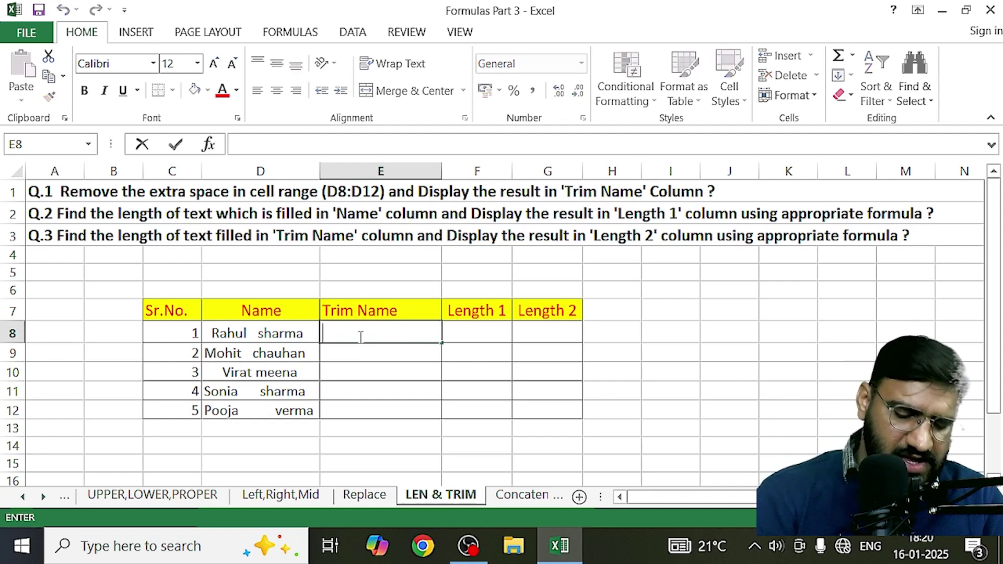
text(=y)
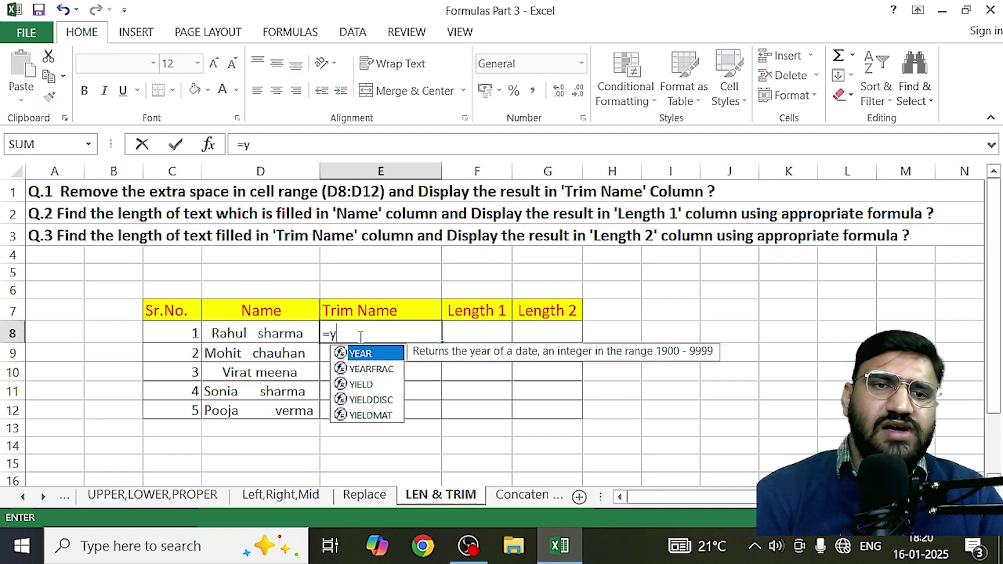
key(BackSpace)
text(T)
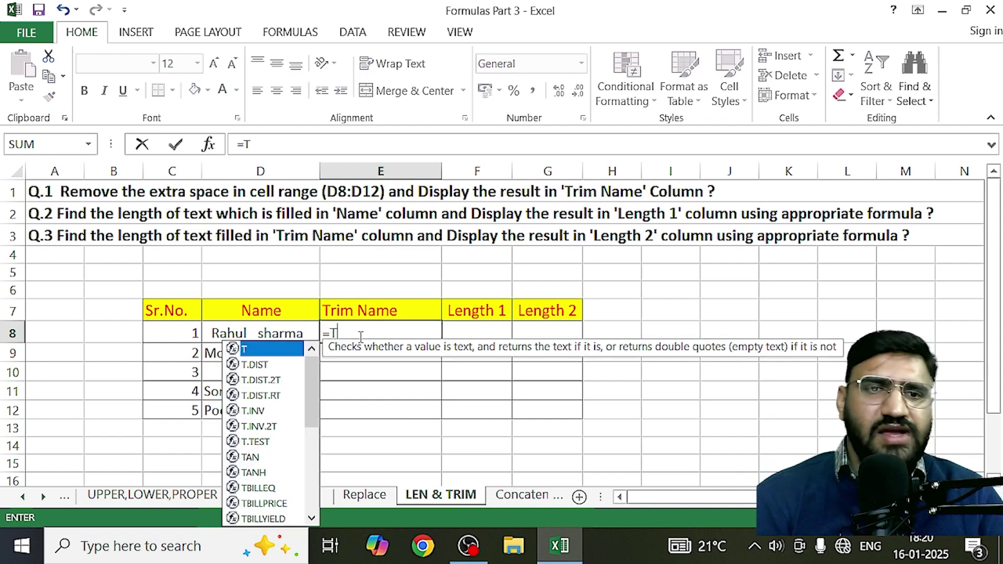
text(RIM)
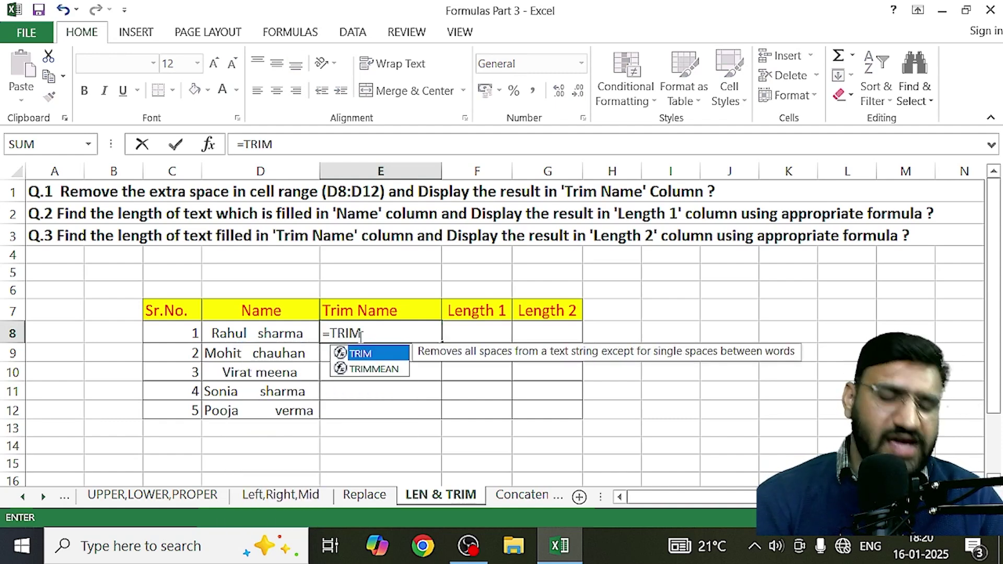
text(()
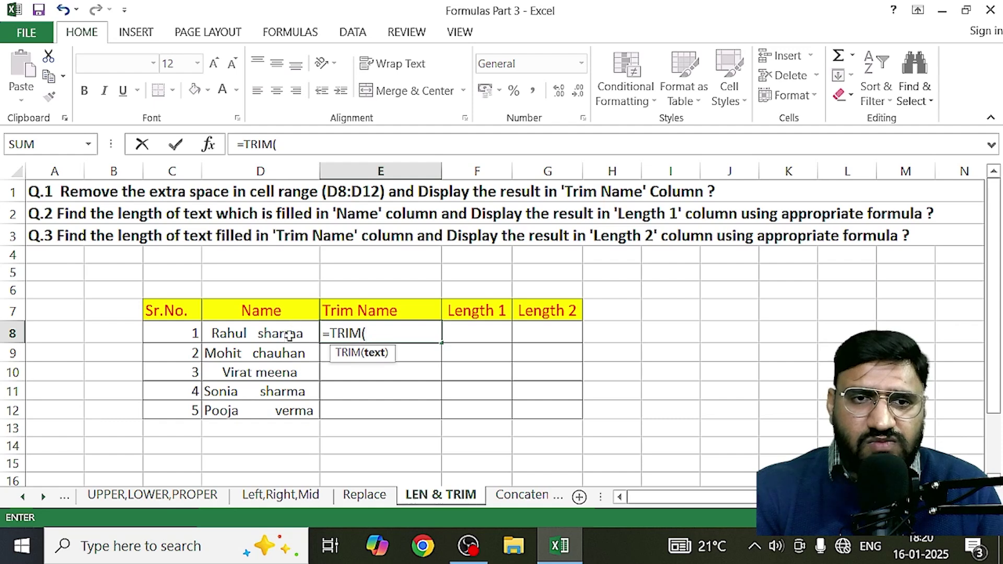
click(253, 337)
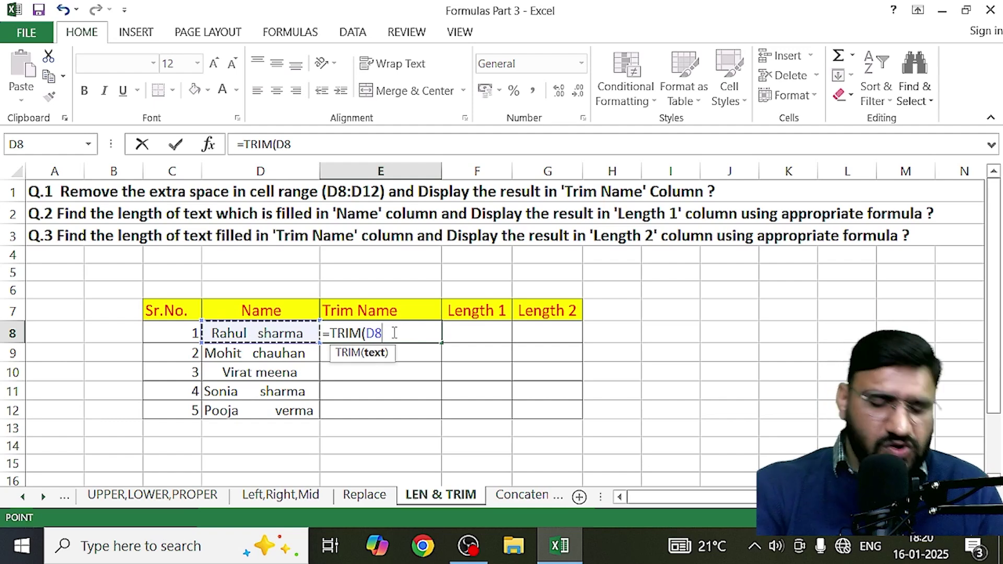
text())
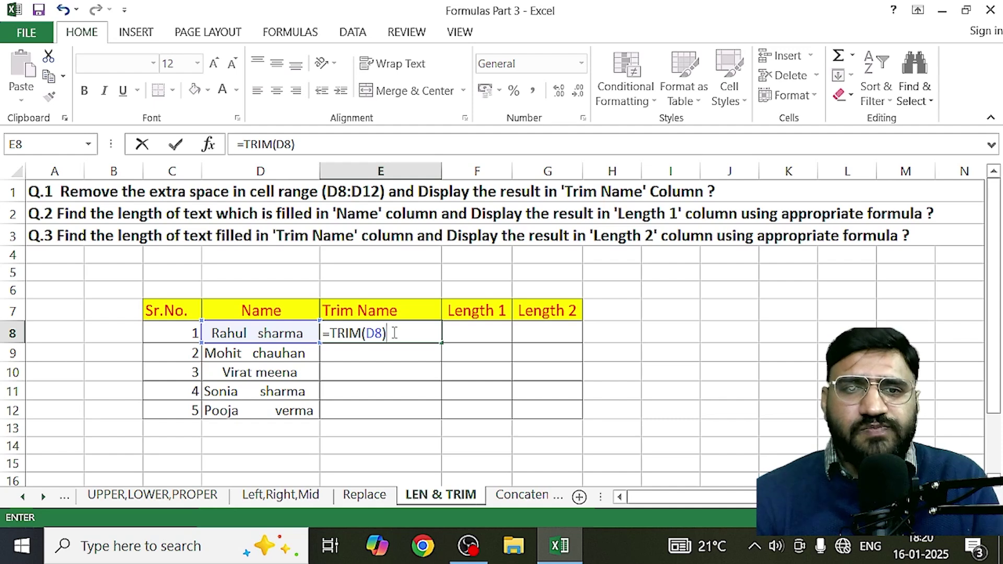
key(Return)
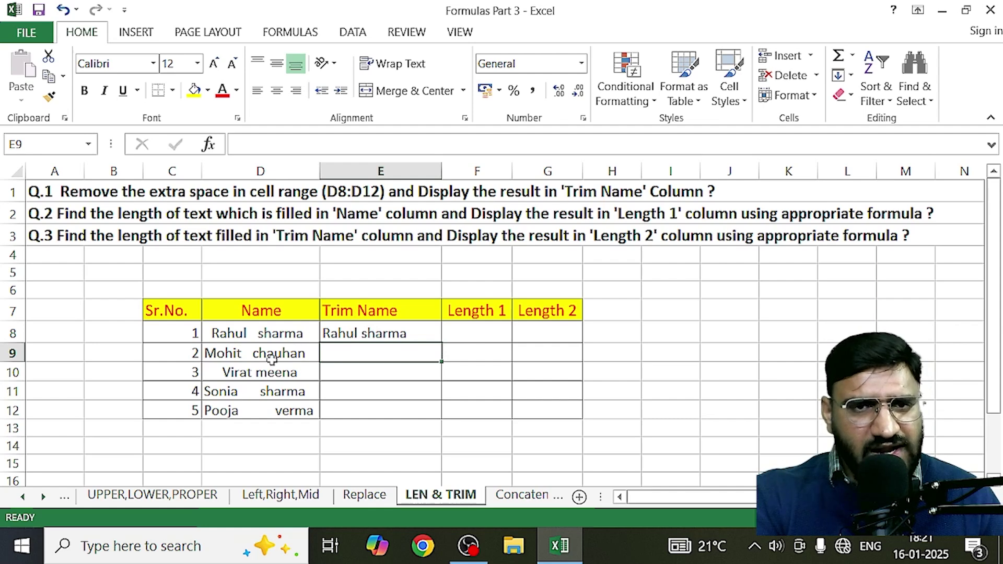
Step: Fill the TRIM formula from E8 down through E12 in the Trim Name column
click(411, 332)
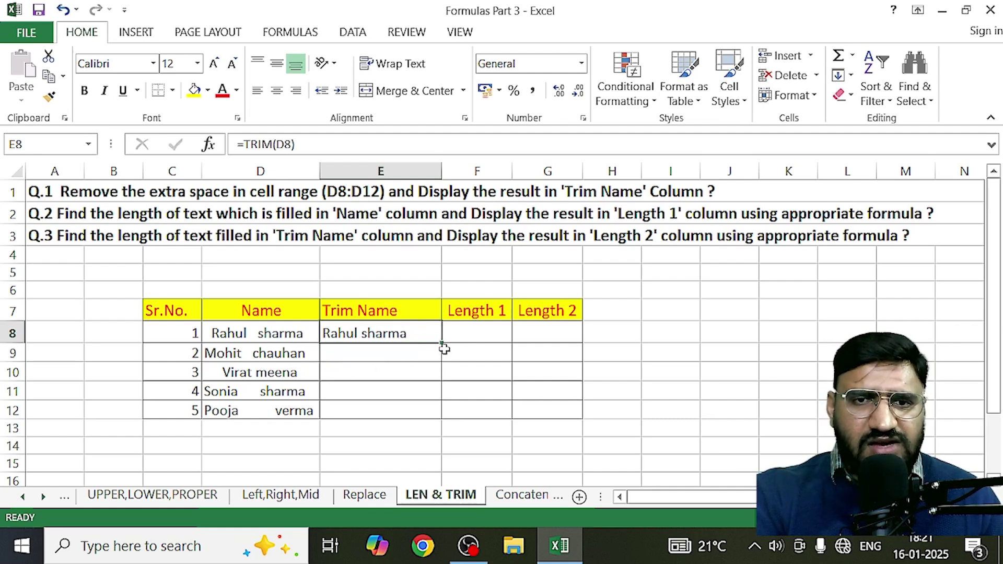
drag(442, 343, 442, 418)
click(815, 393)
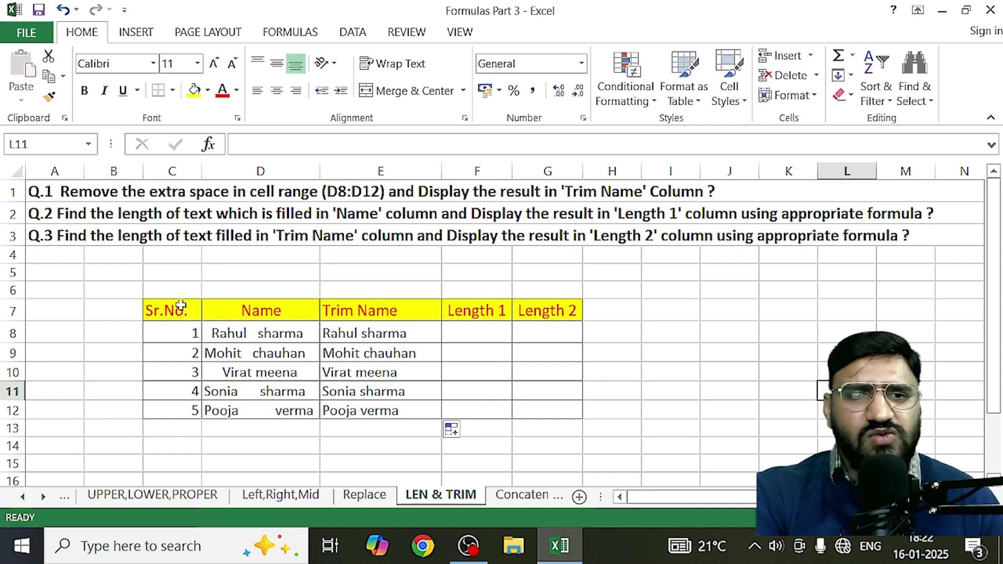
Step: Center the Sr.No. header and its serial numbers in C7:C12 horizontally
drag(180, 305, 180, 409)
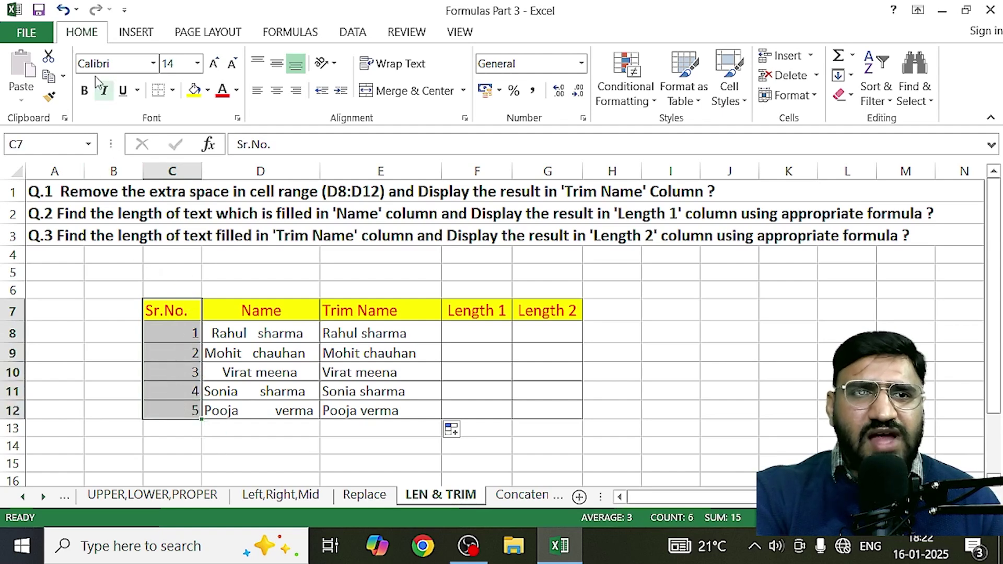
click(277, 95)
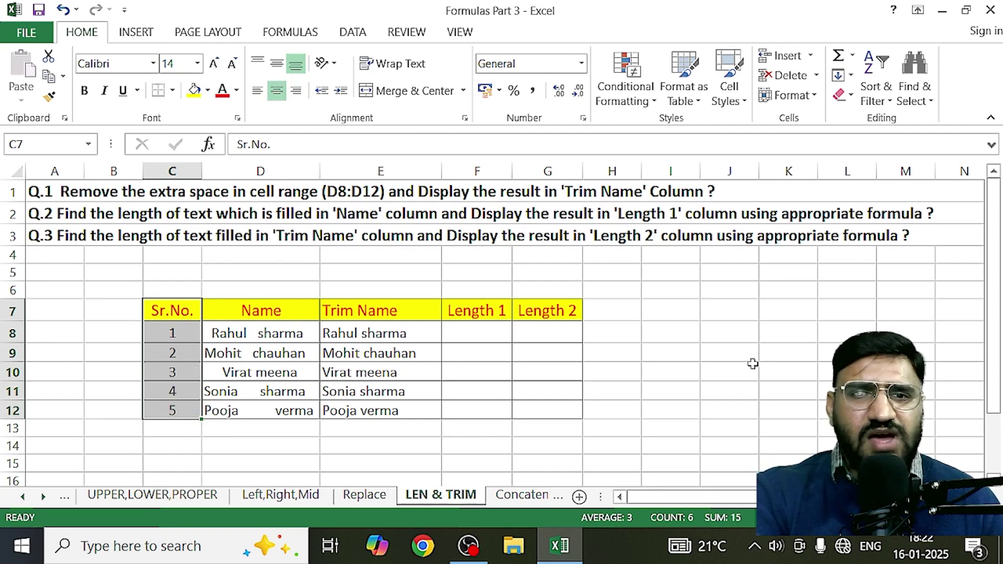
click(784, 390)
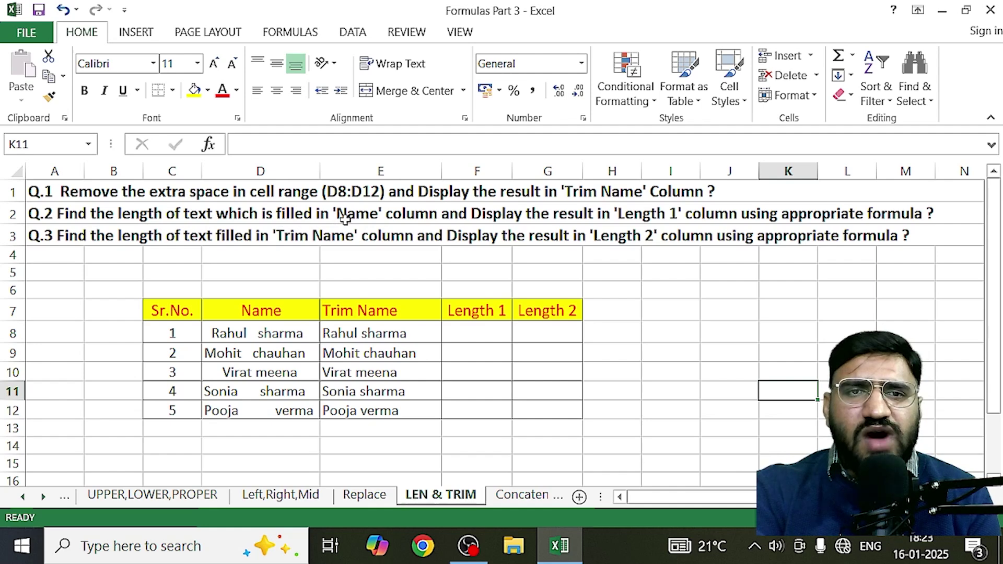
Step: Examine the untrimmed names in D8:D12 and the Length 1 cells F8:F12 that question 2 refers to
drag(278, 336, 273, 416)
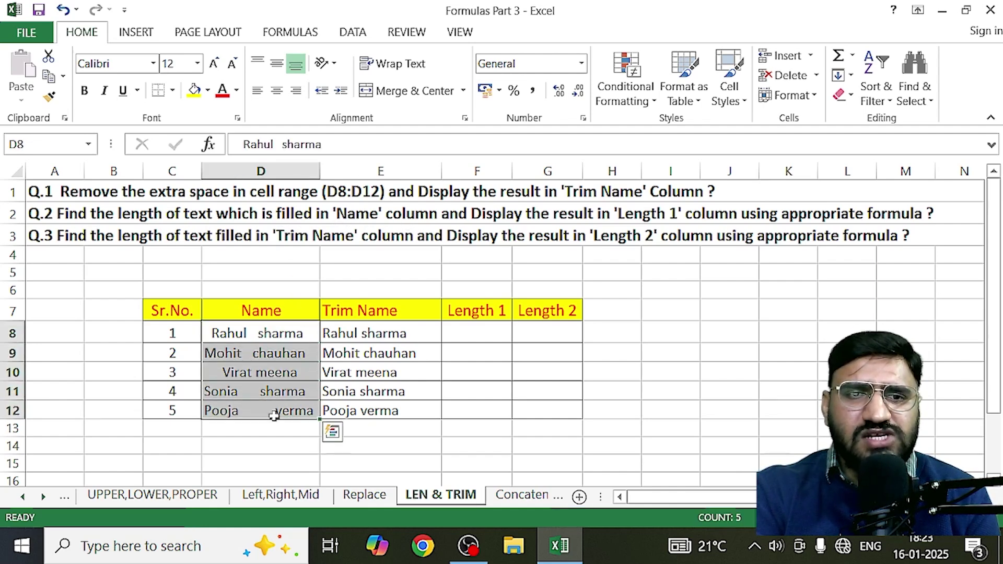
click(261, 444)
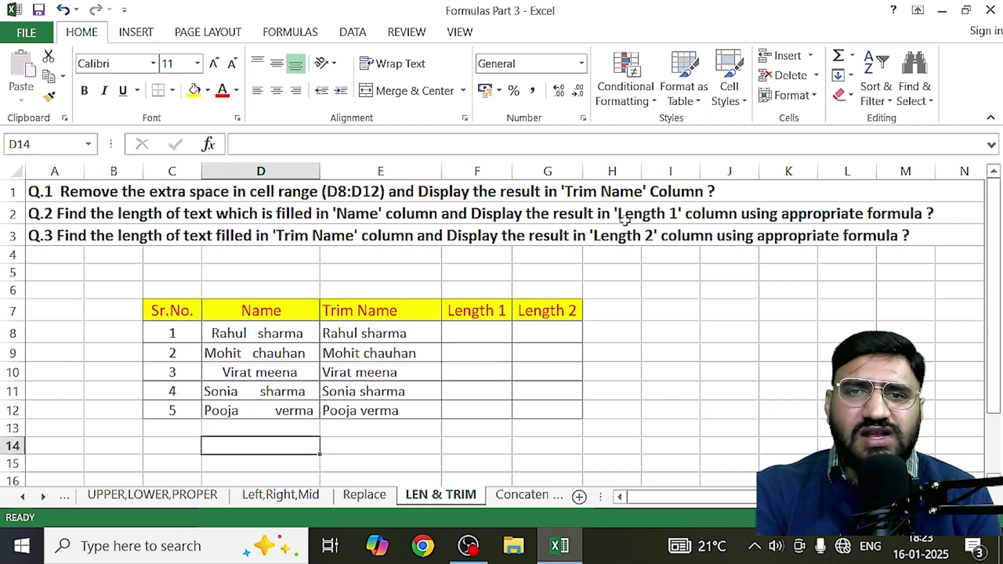
click(479, 312)
drag(475, 332, 478, 407)
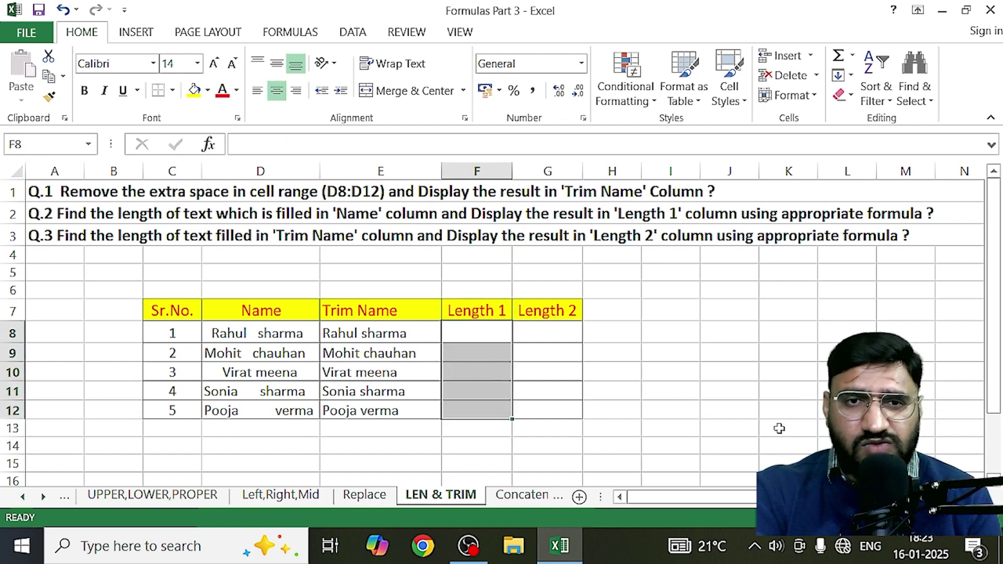
click(287, 460)
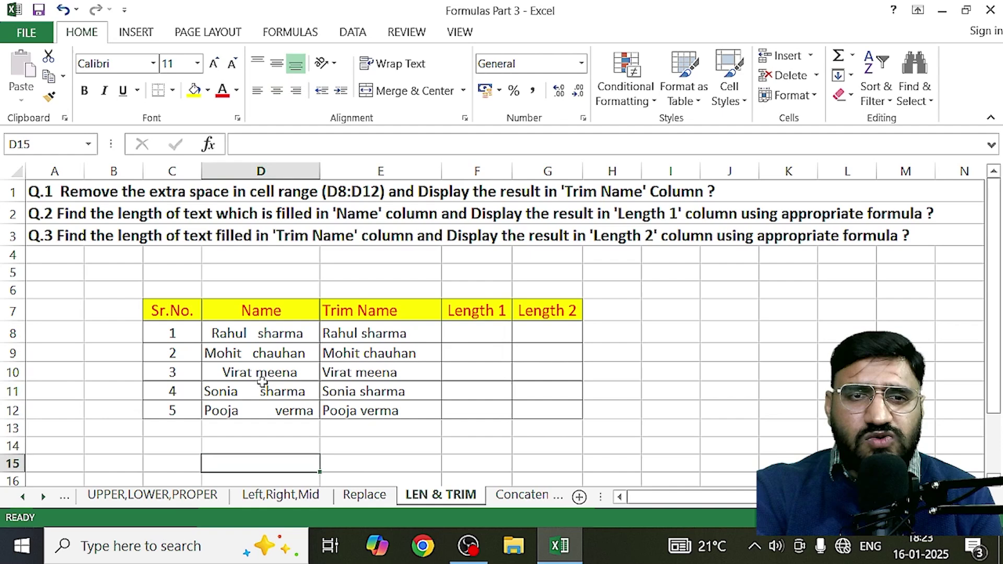
click(236, 335)
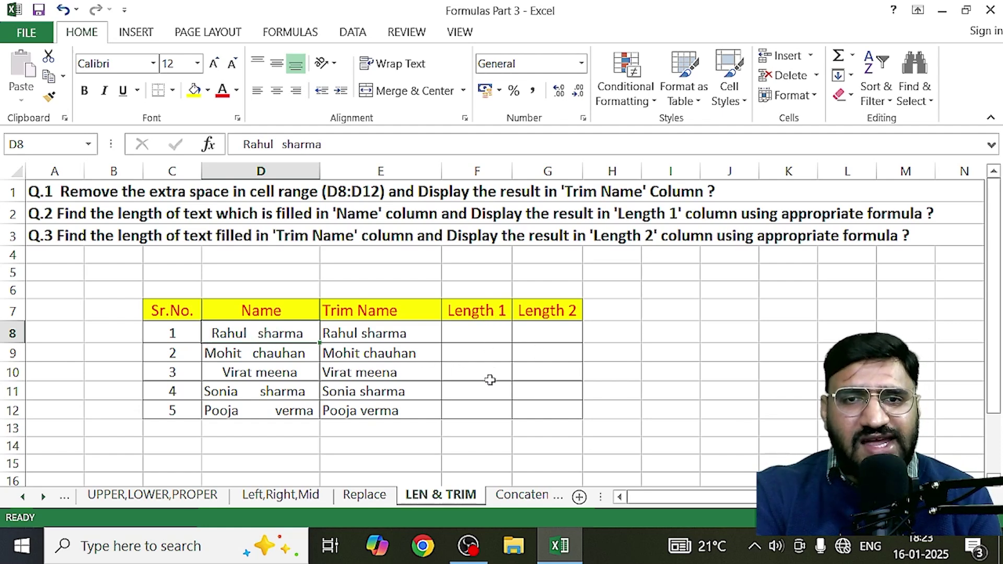
click(267, 355)
click(263, 371)
click(258, 395)
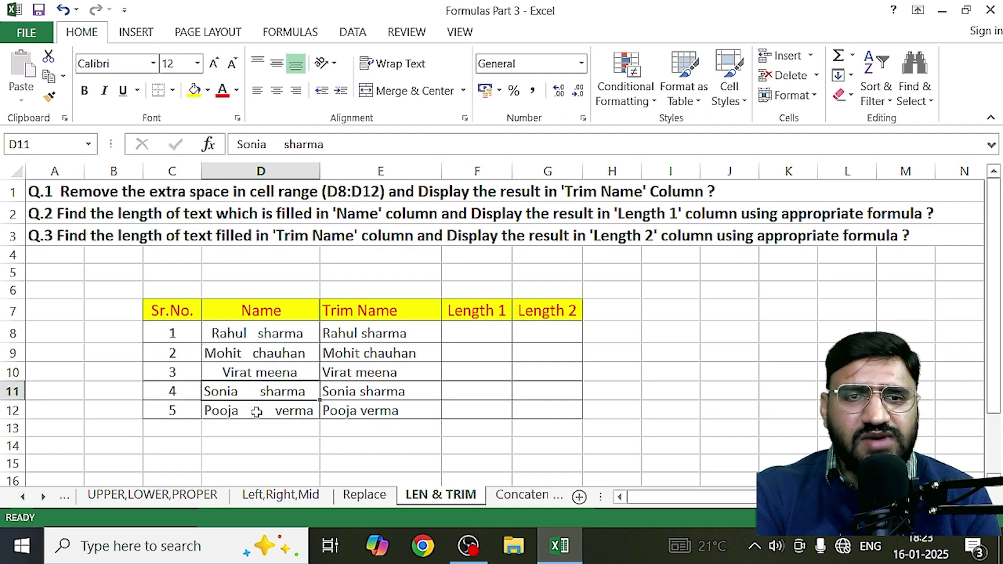
click(267, 409)
drag(490, 332, 477, 410)
click(730, 388)
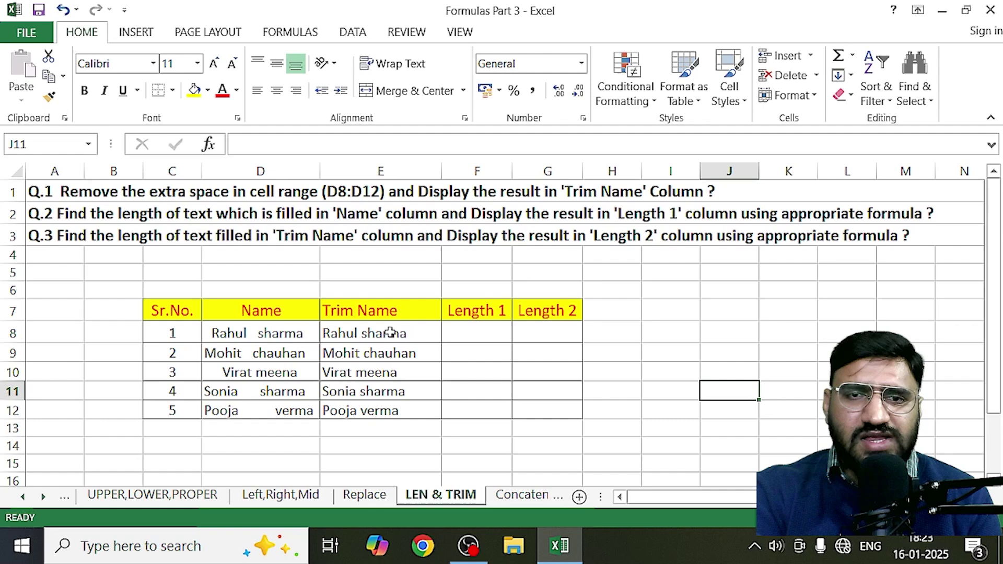
Step: Enter the formula =LEN(D8) in F8 under Length 1, compare it with the name in D8, and reselect F8
click(473, 334)
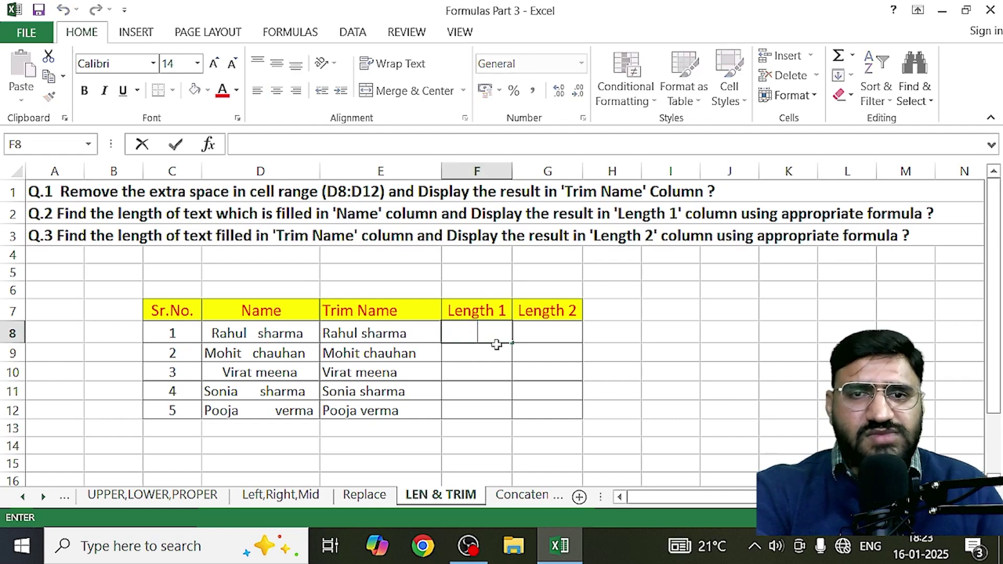
text(=)
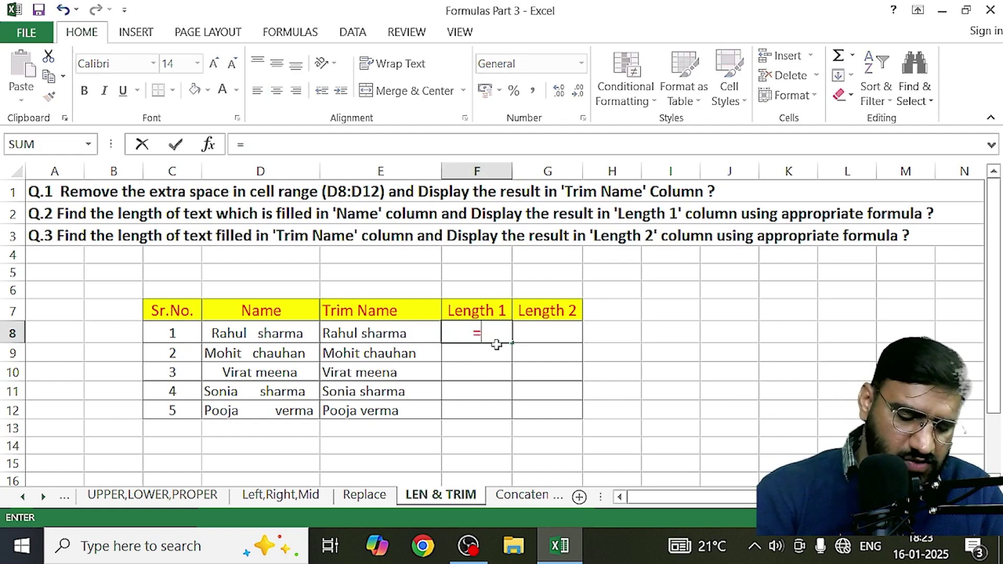
text(LEN)
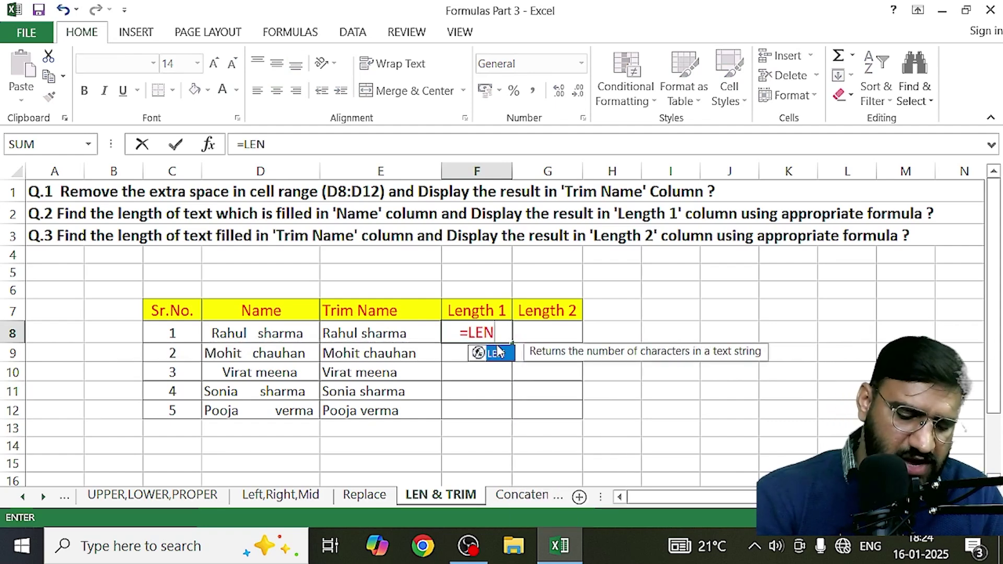
text(()
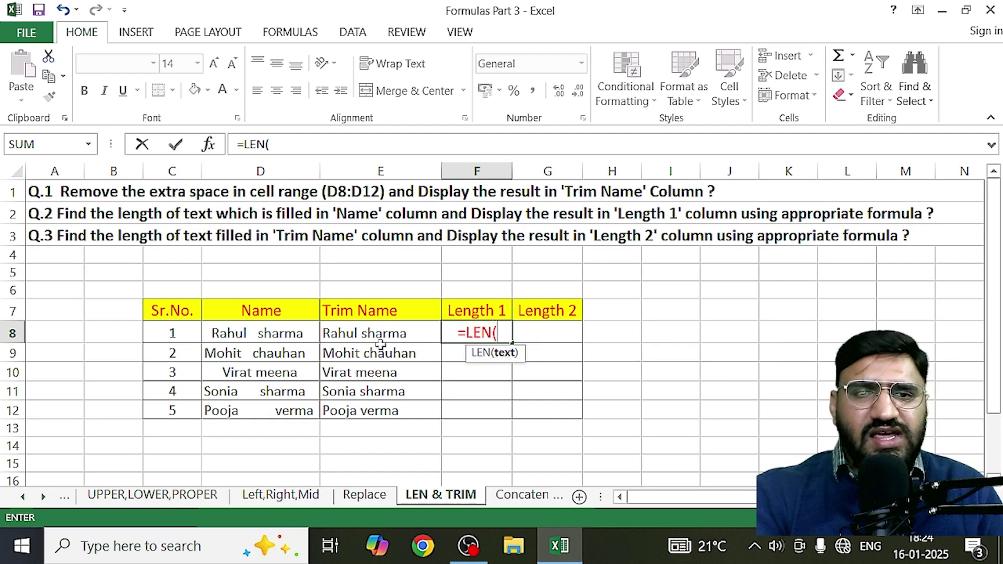
click(242, 333)
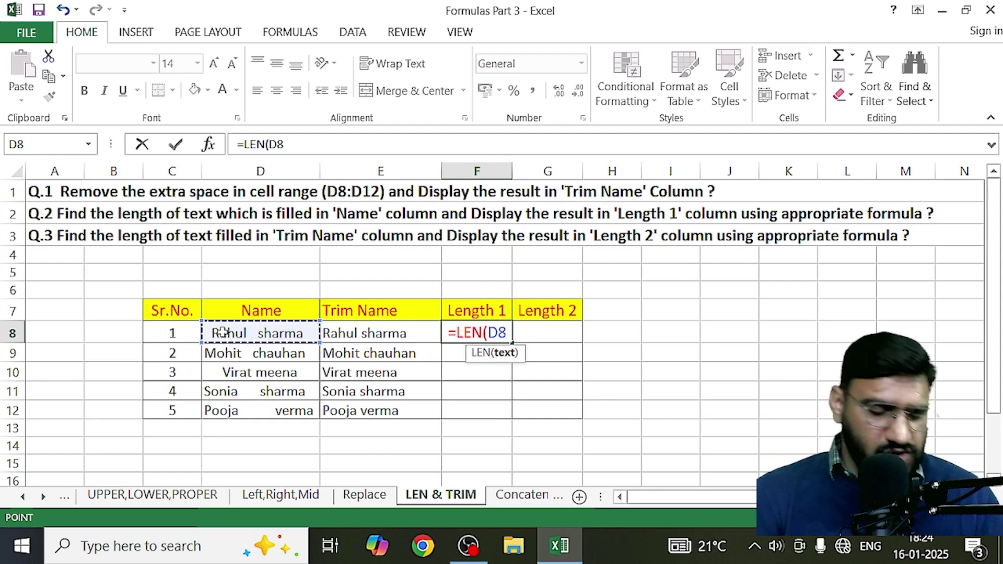
text())
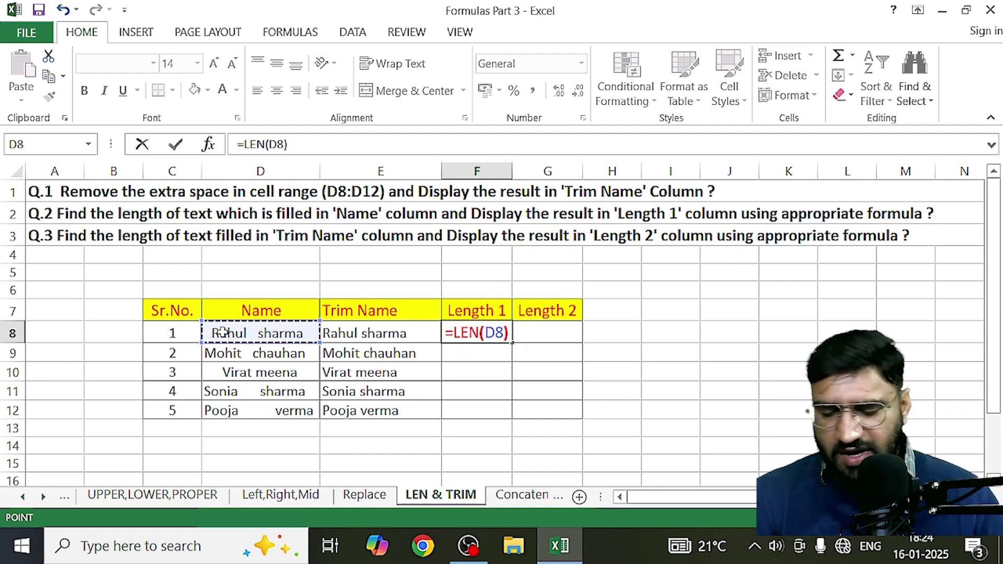
key(Return)
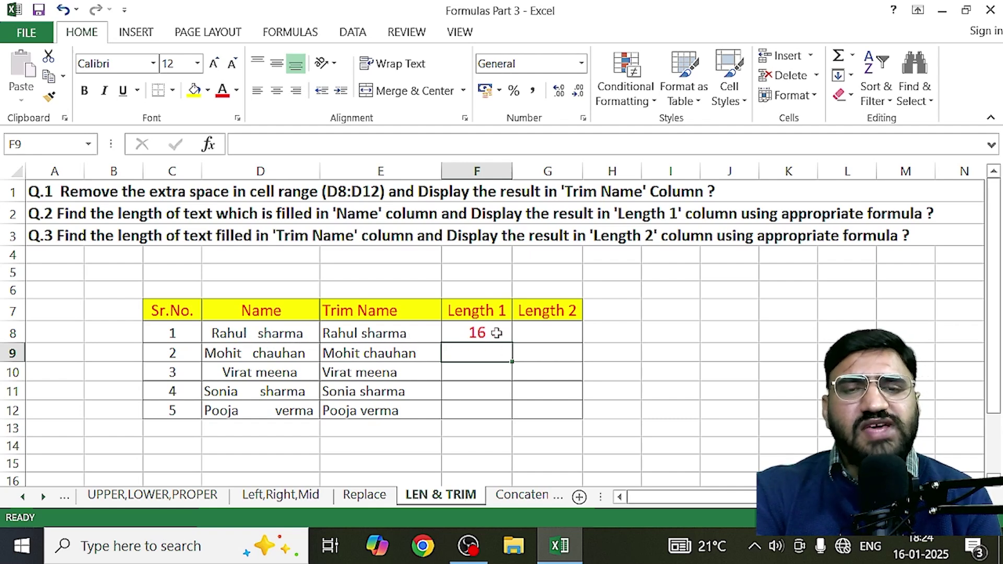
click(208, 335)
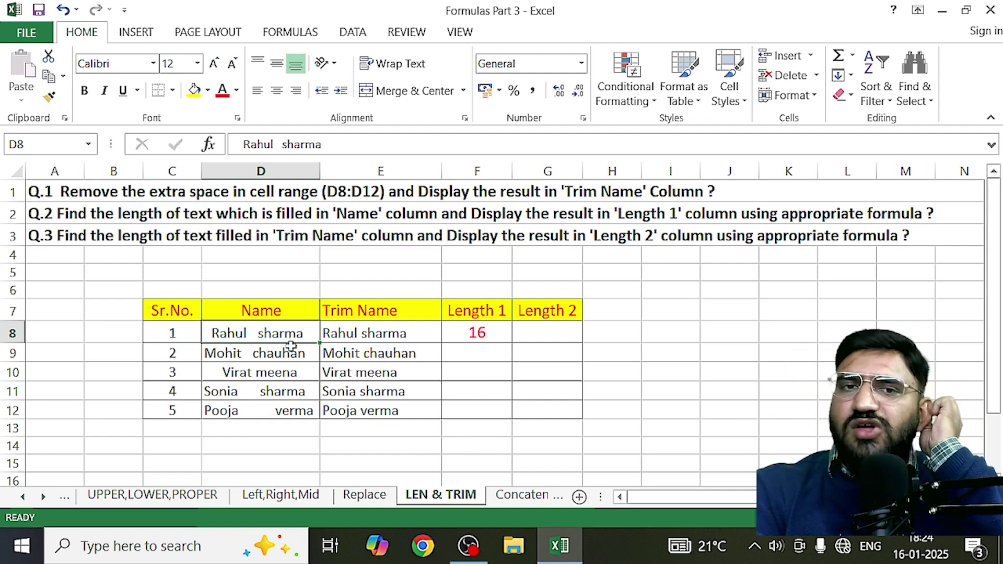
click(491, 332)
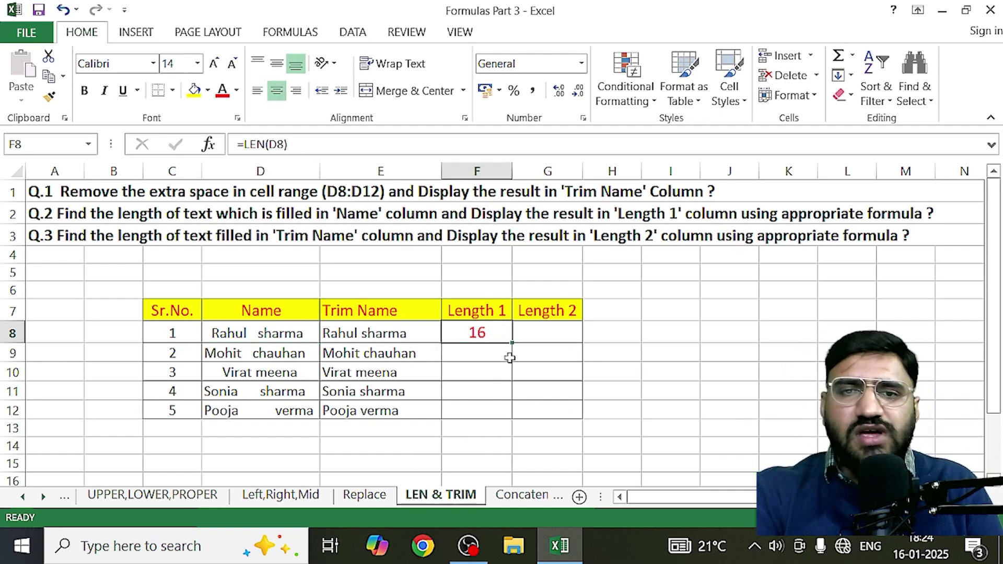
Step: Fill the LEN formula from F8 down through F12 under Length 1 and review the original names in D8:D12
drag(512, 347, 509, 422)
click(773, 402)
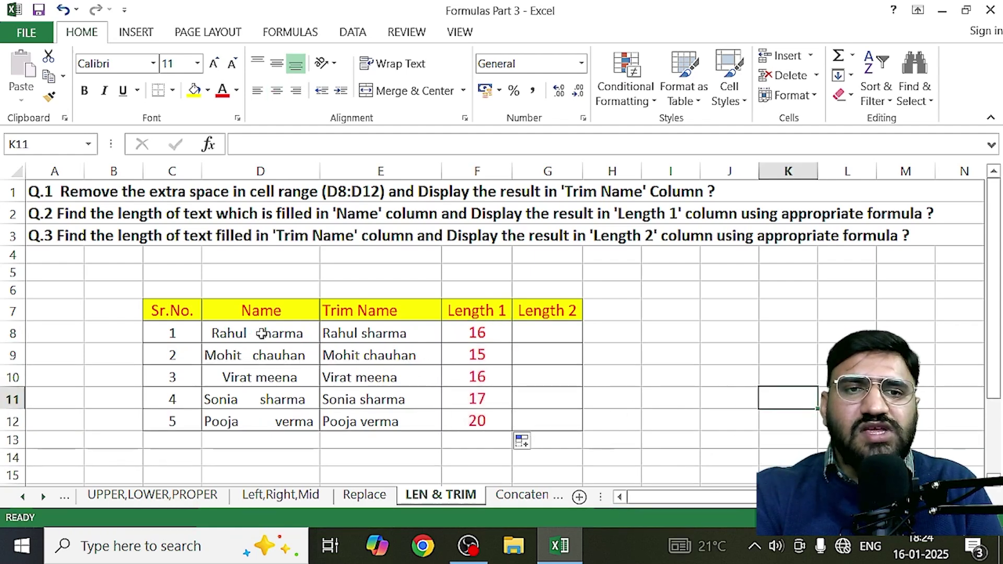
drag(242, 334, 253, 418)
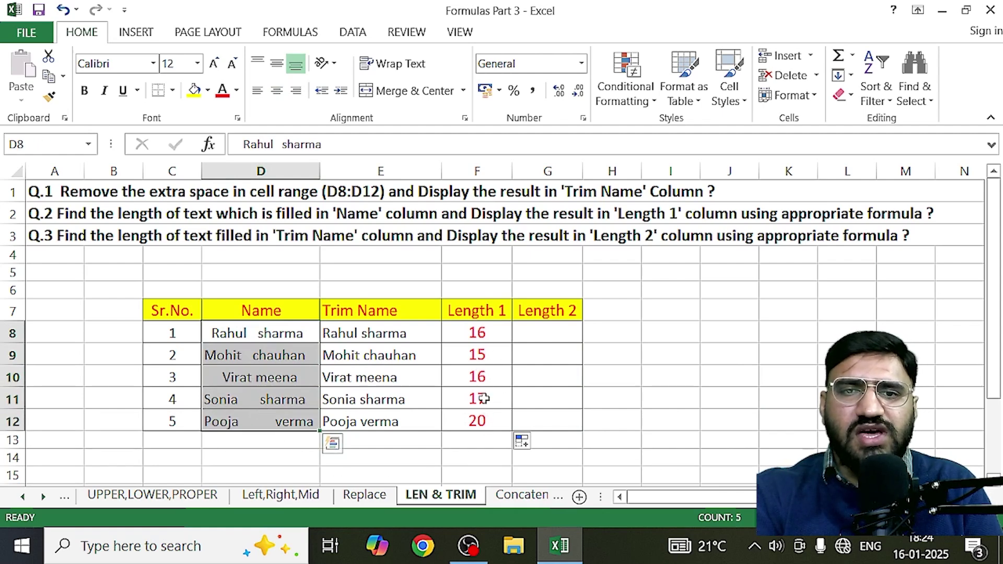
click(776, 394)
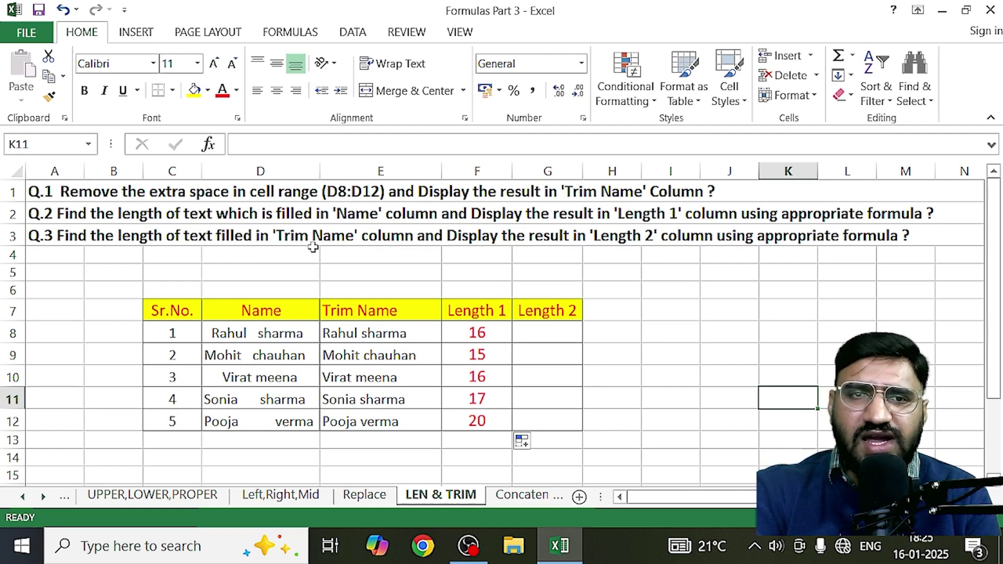
Step: Examine the trimmed names in E8:E12 and the empty Length 2 cells G8:G12 that question 3 refers to
drag(384, 334, 377, 421)
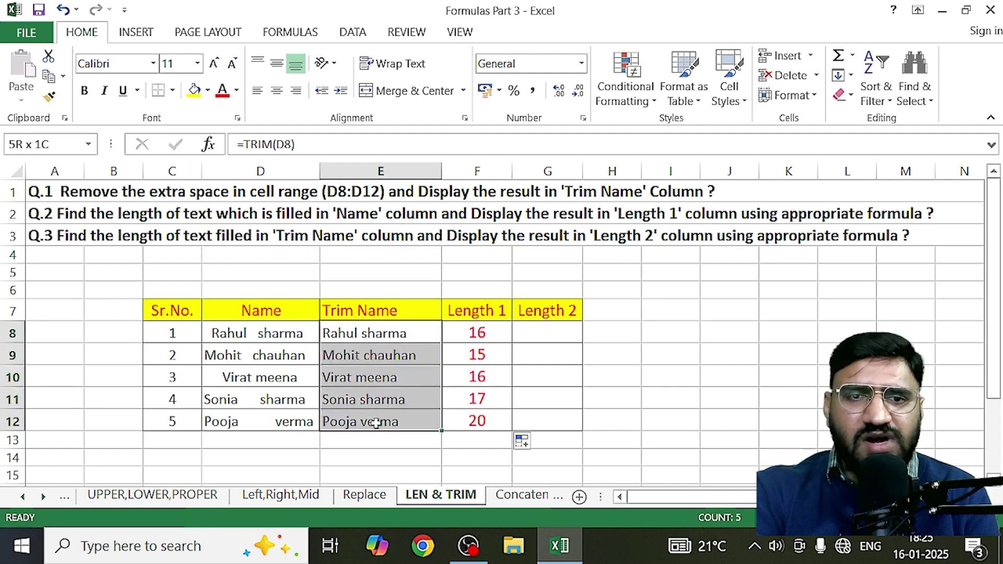
click(386, 332)
click(414, 456)
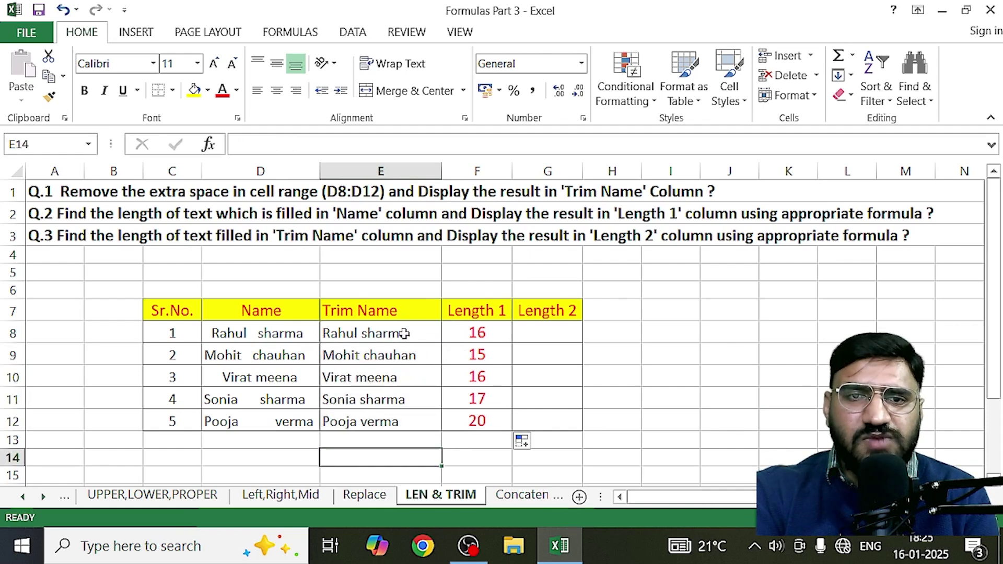
drag(404, 334, 400, 421)
click(397, 456)
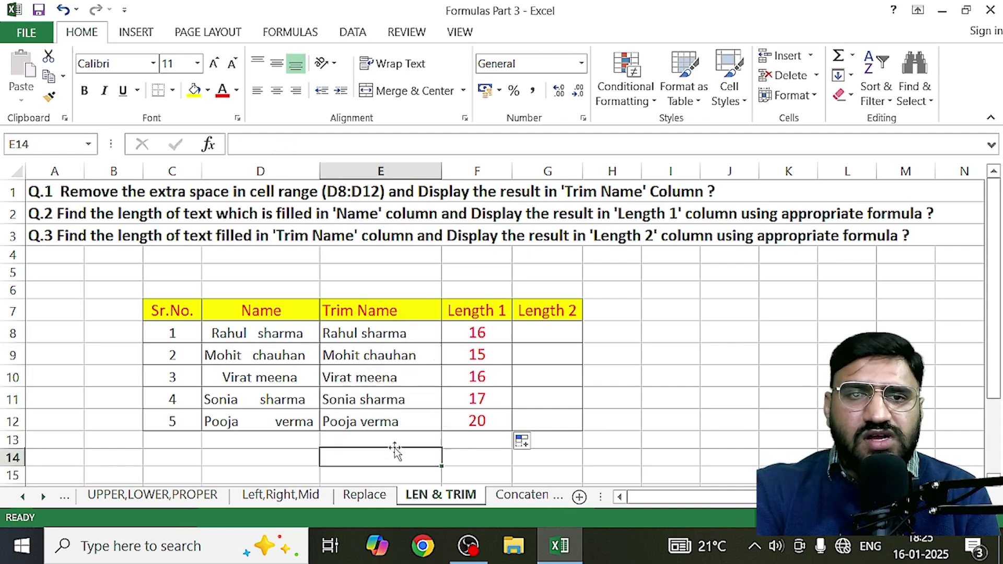
drag(403, 328, 403, 419)
click(401, 455)
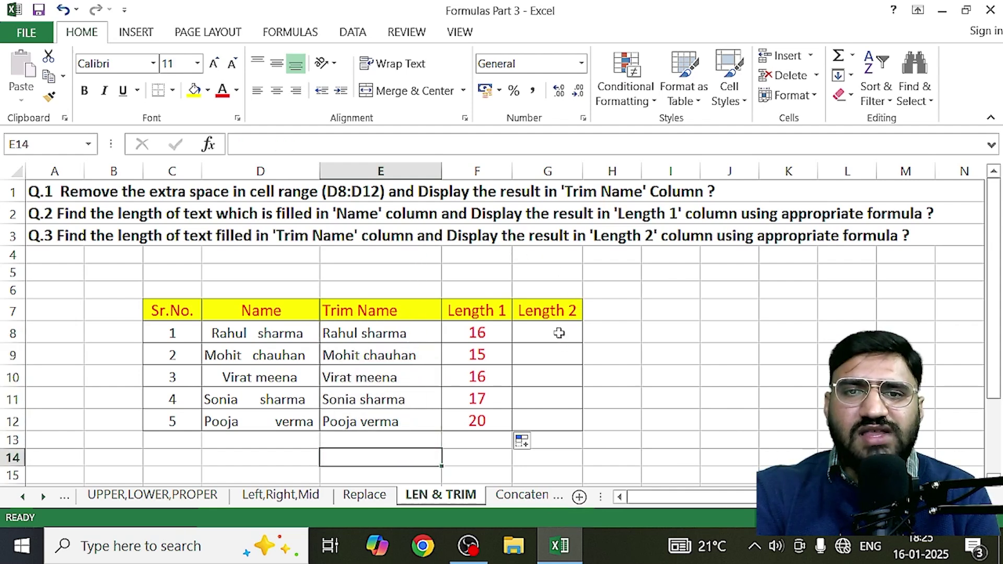
drag(560, 333, 549, 418)
click(716, 376)
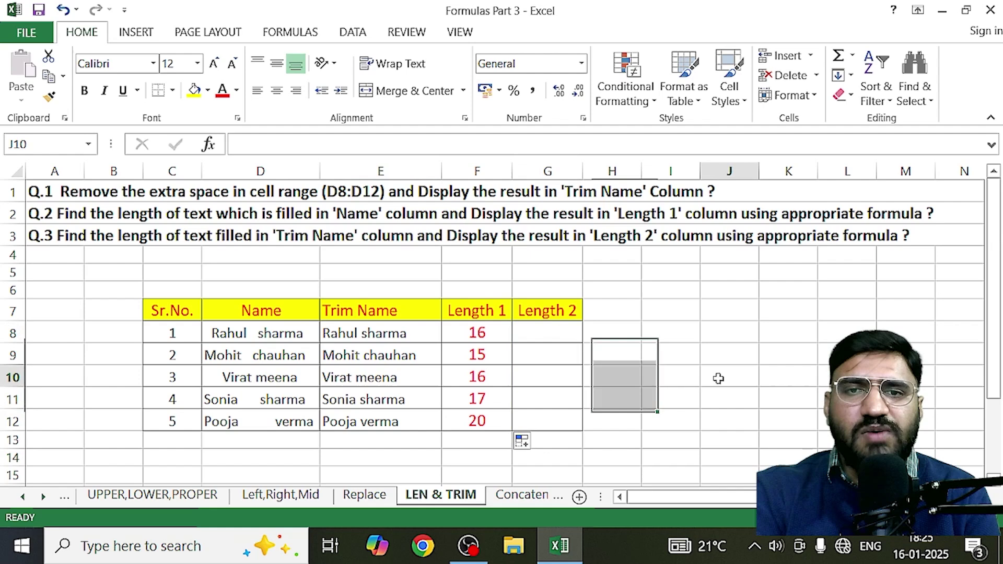
Step: Enter the formula =LEN(E8) in G8 under Length 2
click(535, 332)
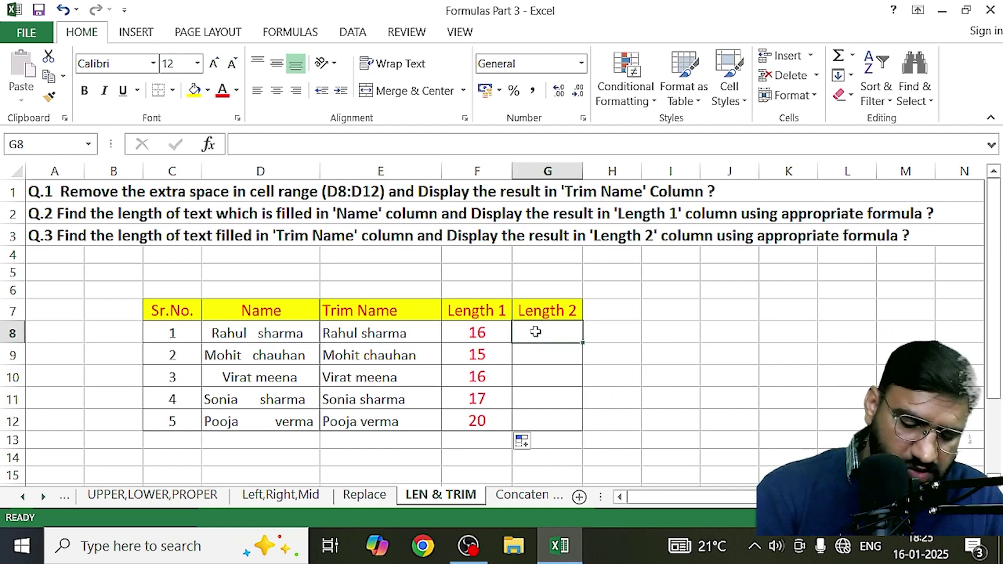
text(=)
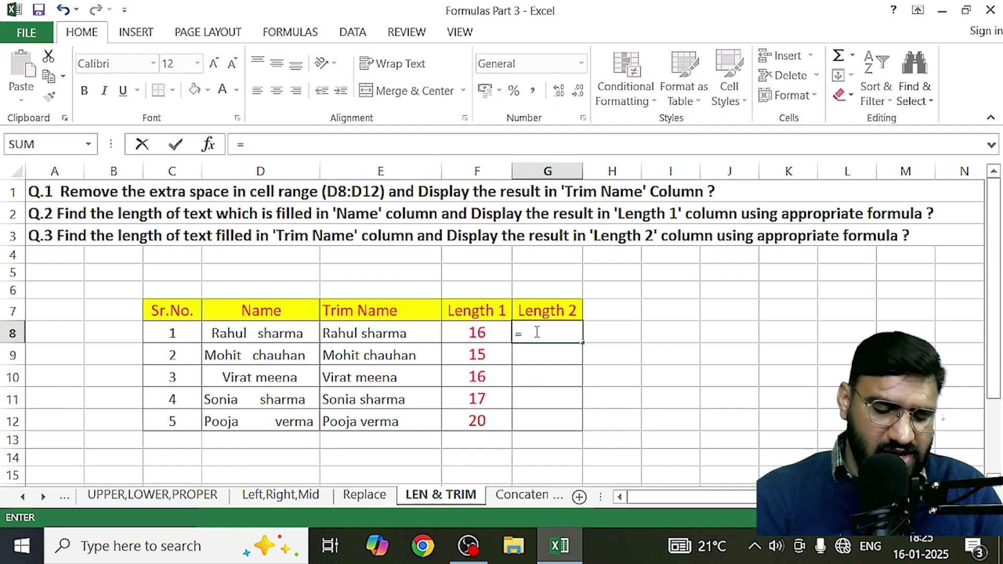
text(LEN)
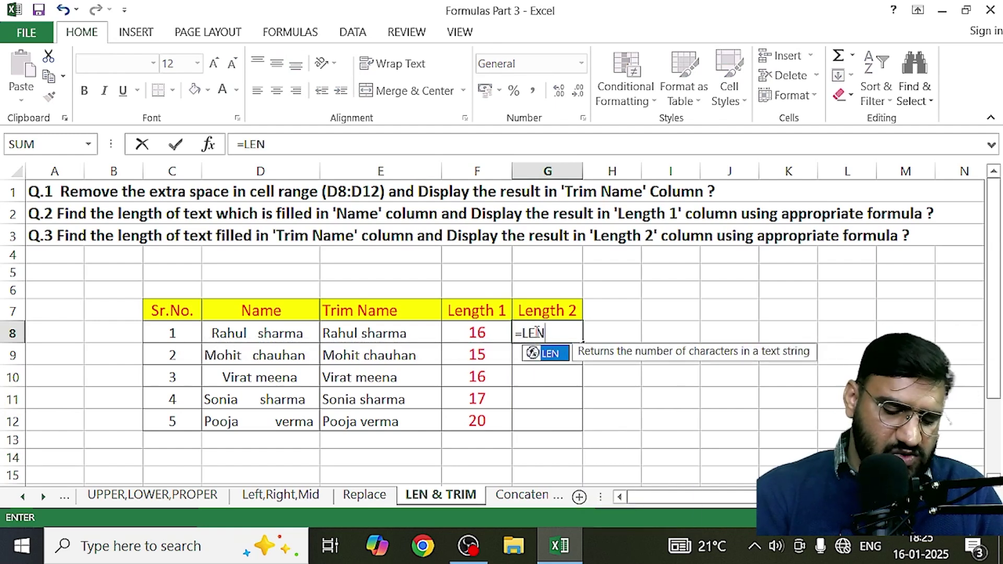
text(()
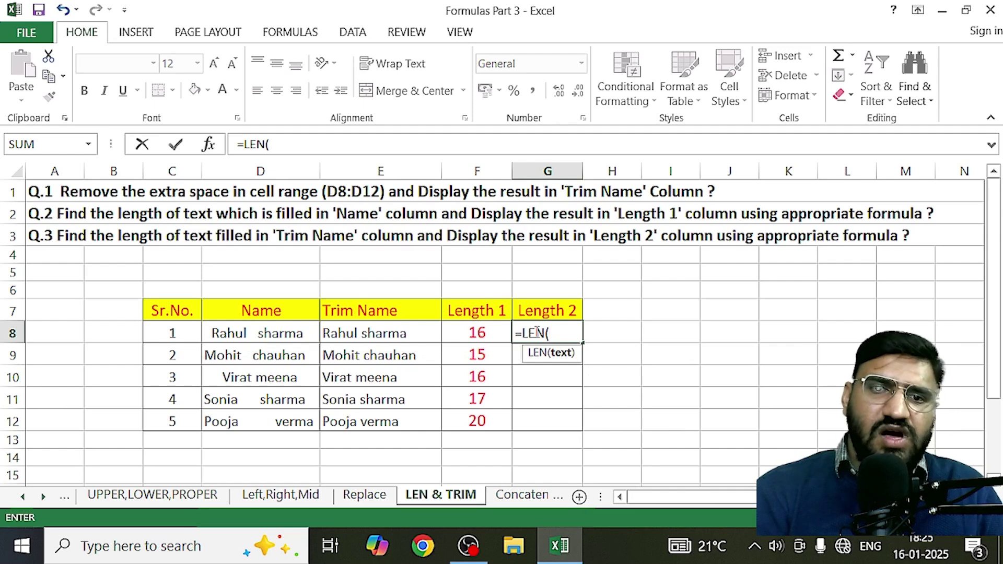
click(365, 333)
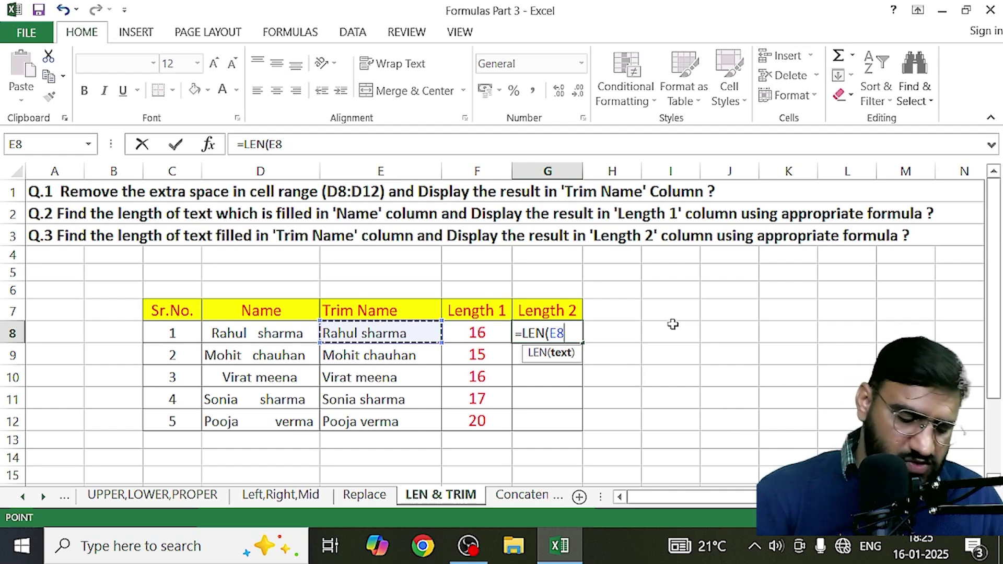
text())
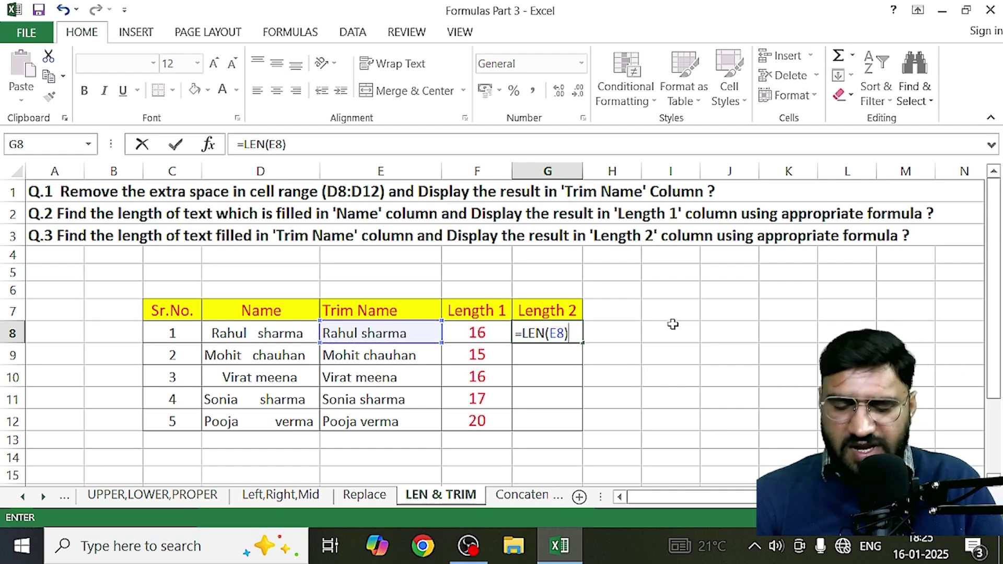
key(Return)
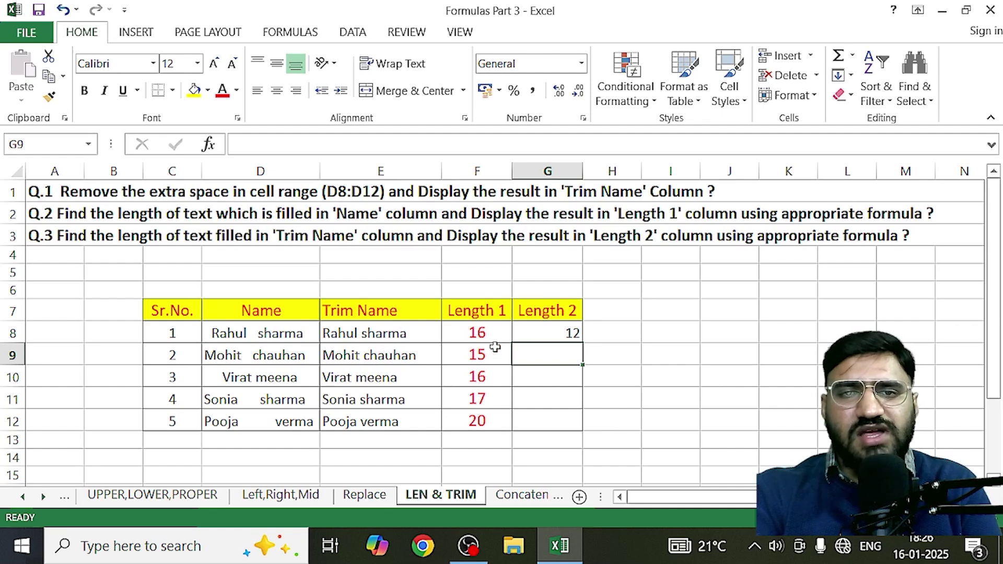
Step: Fill the LEN formula from G8 down through G12 and compare the lengths with the trimmed names in E8:E12
click(562, 337)
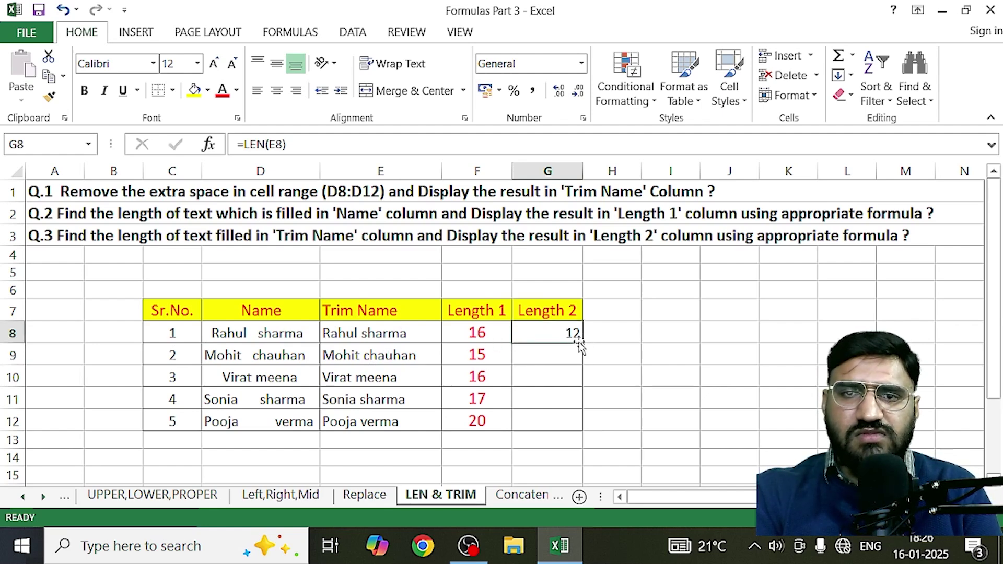
drag(584, 342, 569, 426)
click(637, 317)
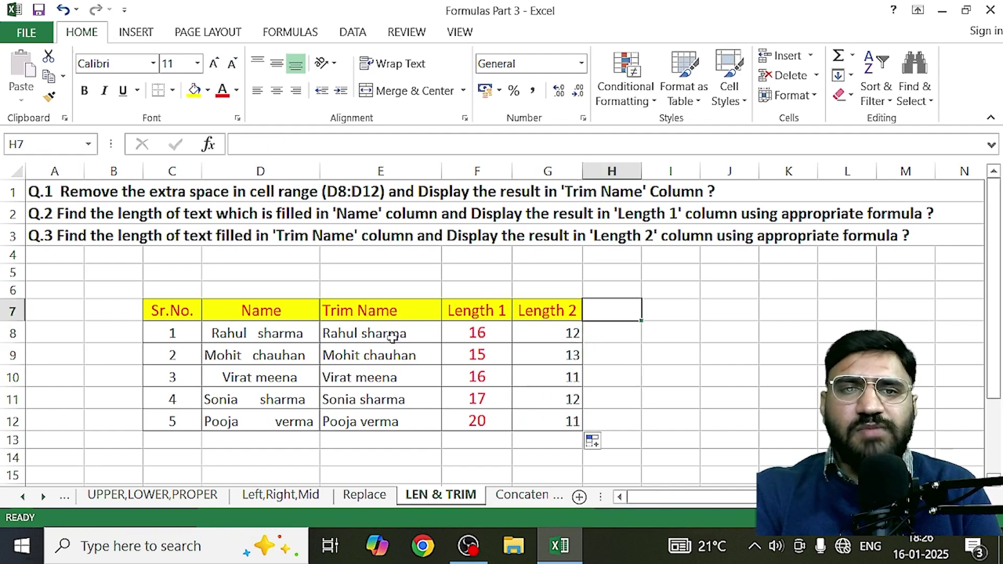
drag(385, 334, 393, 418)
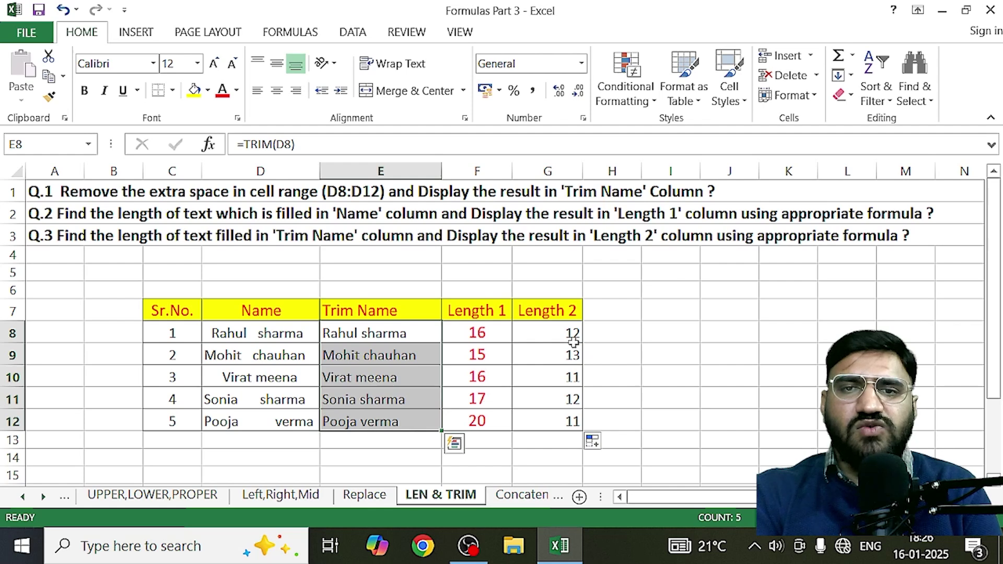
click(712, 349)
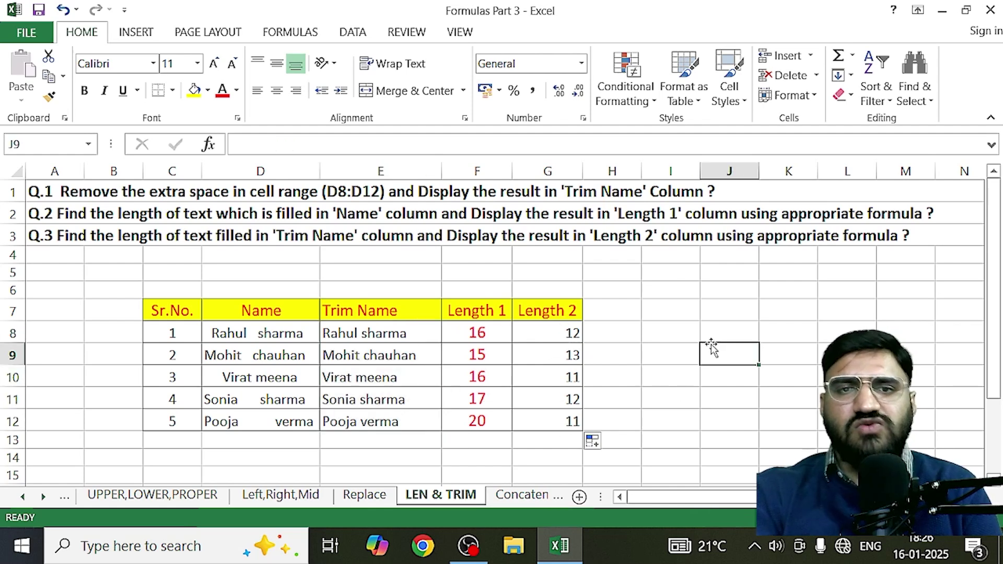
click(551, 329)
drag(551, 329, 572, 421)
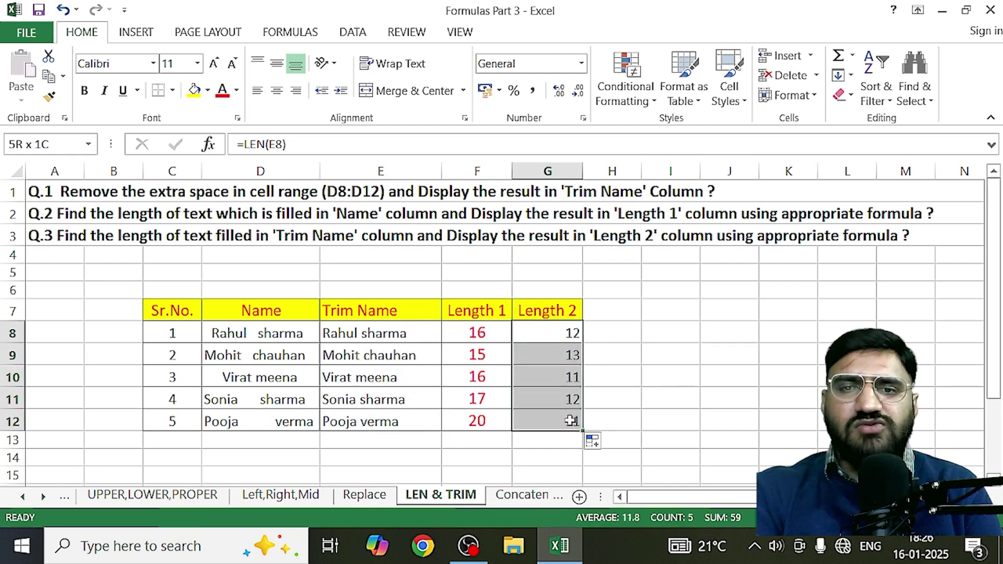
click(707, 385)
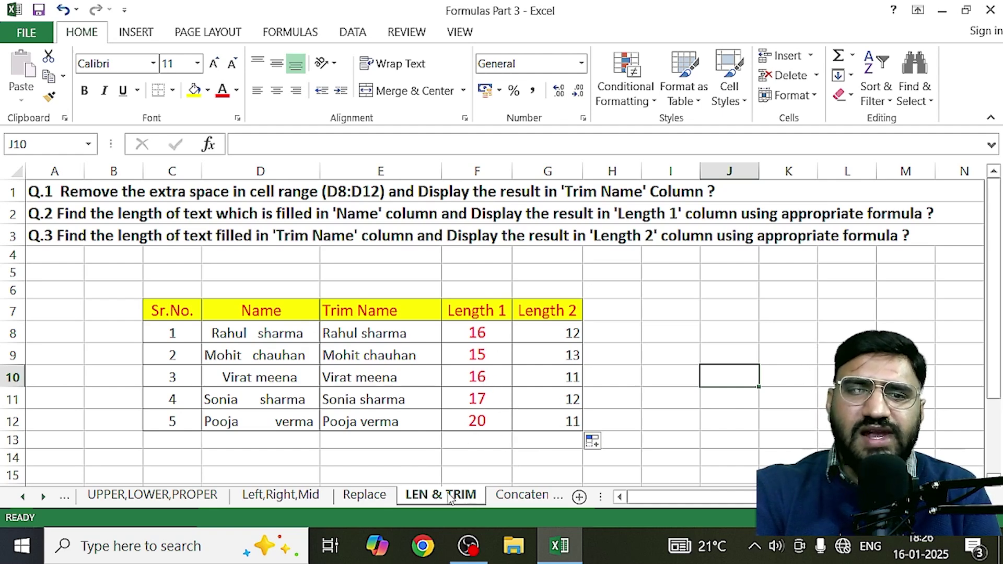
Step: Open the Concatenate() sheet and review its First Name and Last Name columns
click(517, 500)
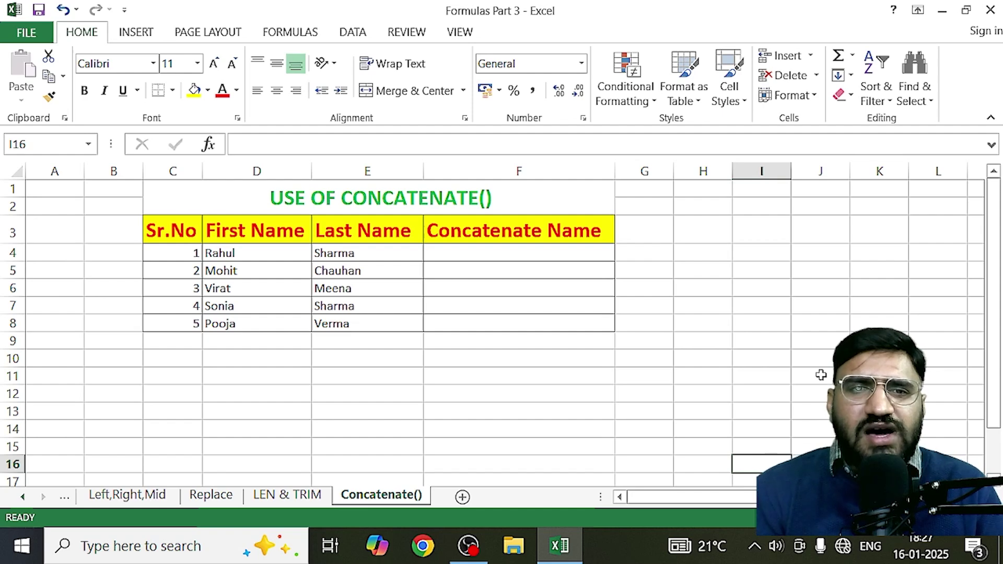
click(246, 235)
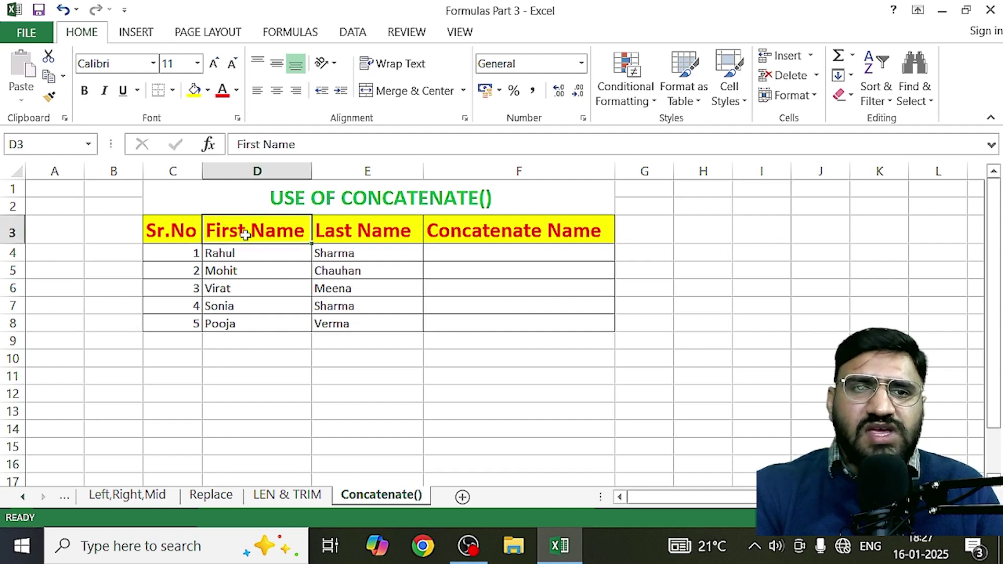
drag(246, 235, 253, 320)
drag(359, 230, 363, 301)
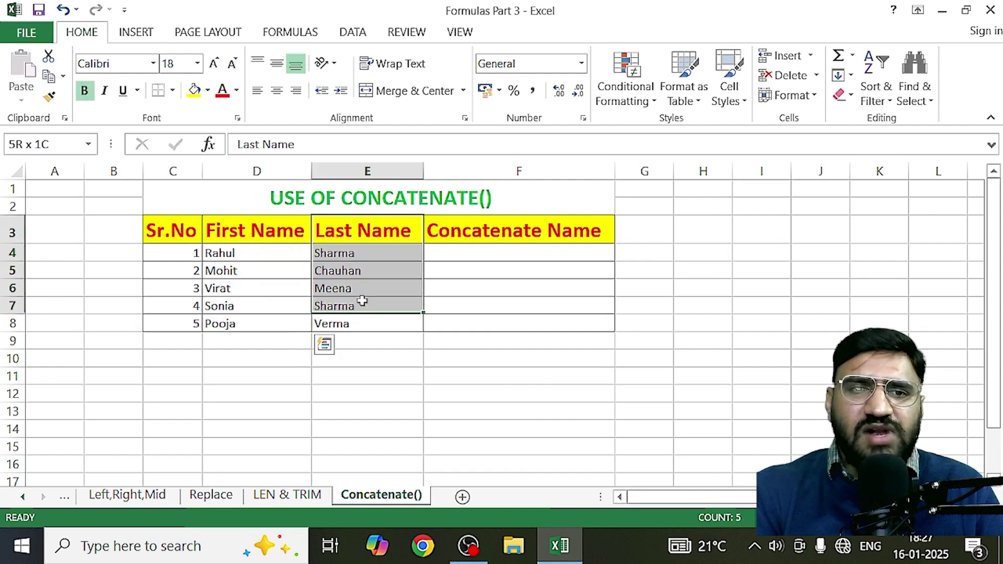
click(499, 404)
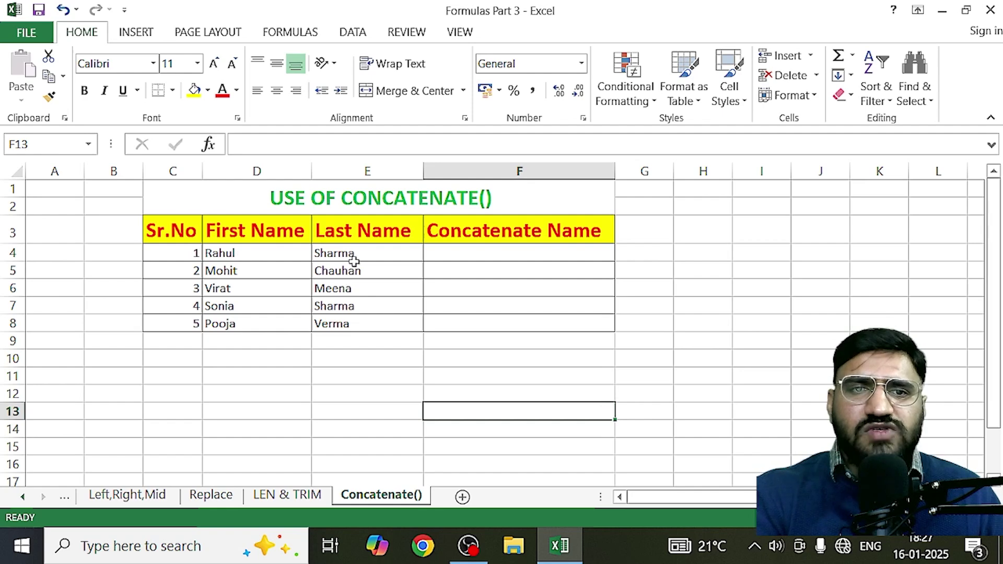
Step: Enter the formula =CONCATENATE(D4,E4) in F4 to join the first and last name
click(481, 253)
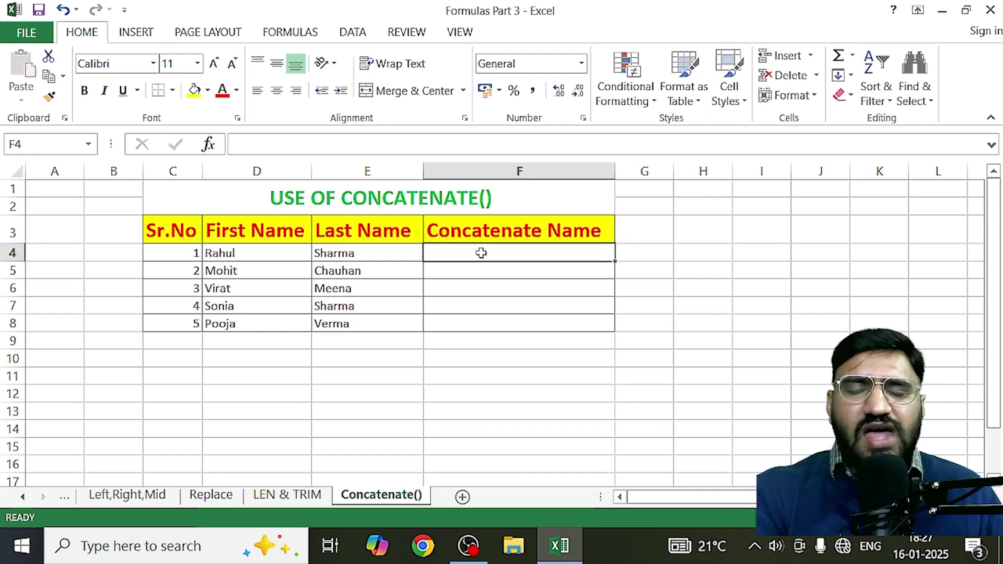
key(BackSpace)
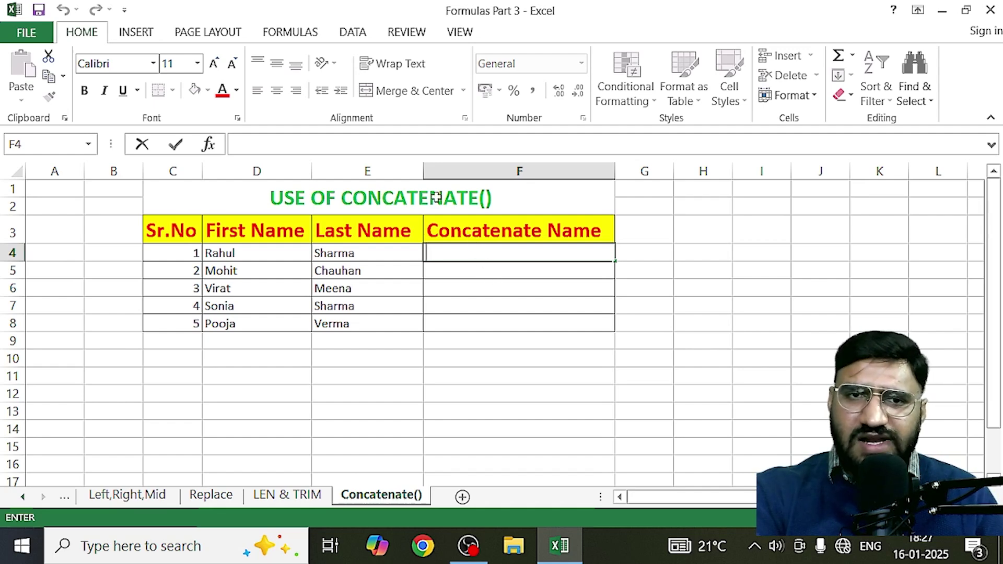
click(462, 252)
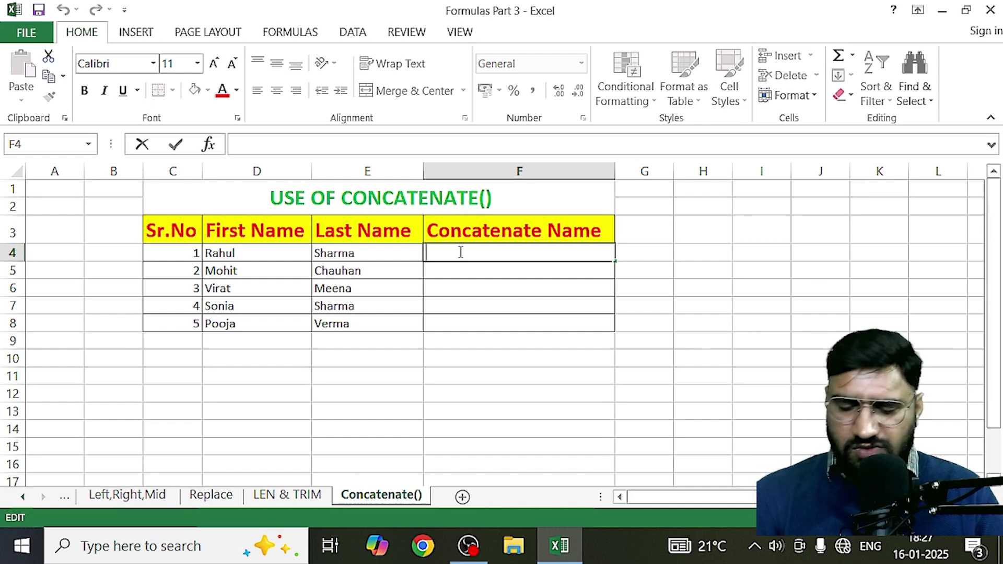
text(=)
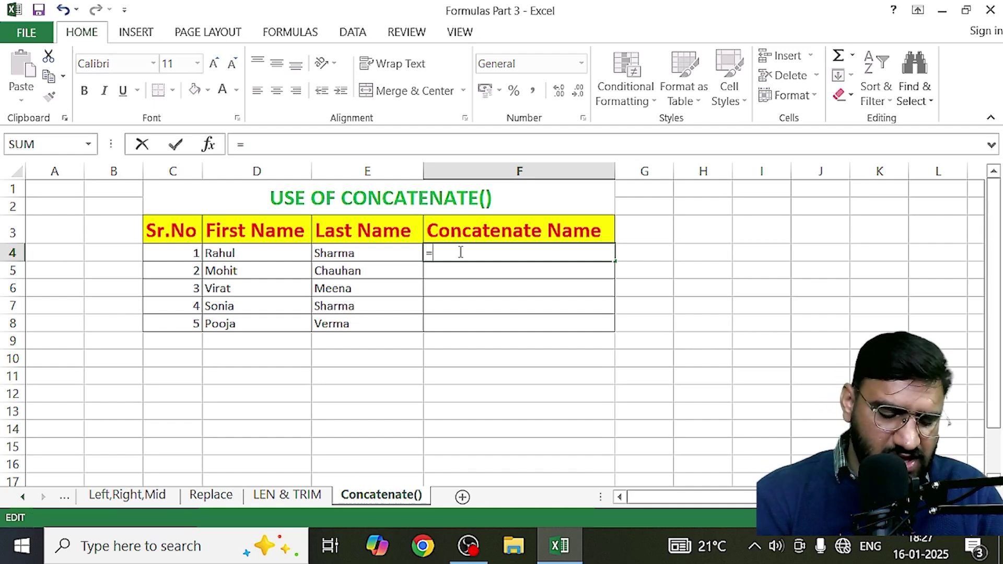
text(CON)
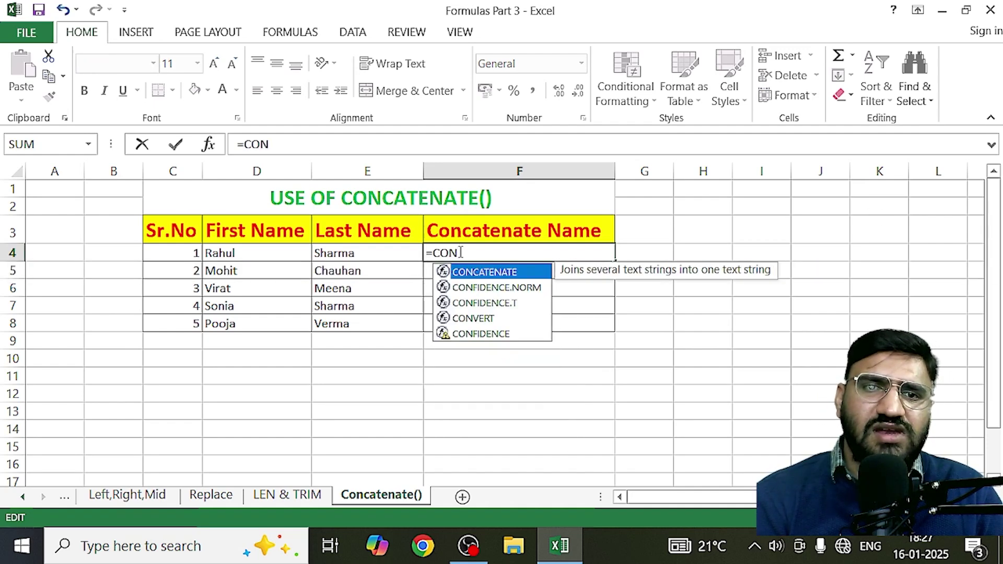
text(CATEN)
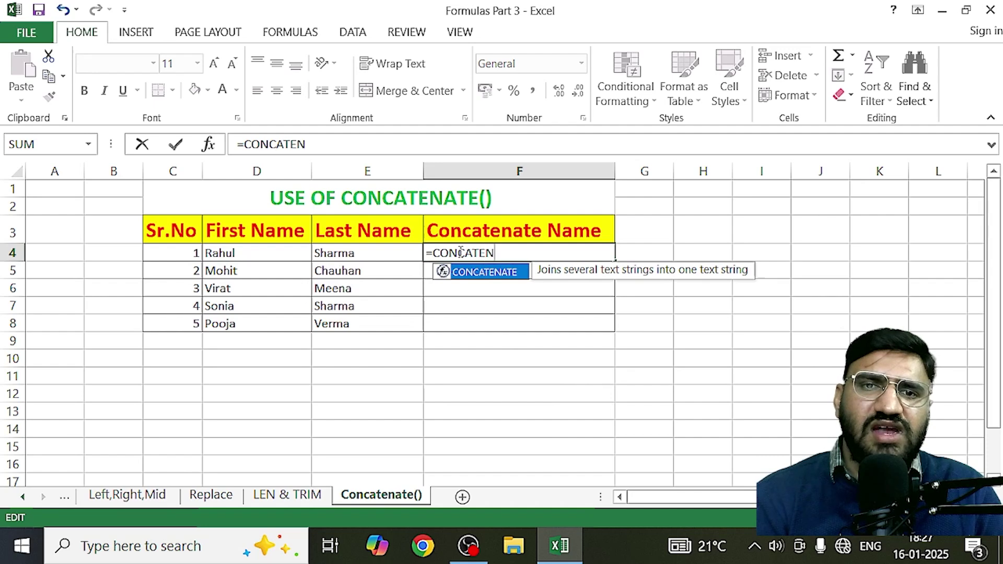
text(ATE)
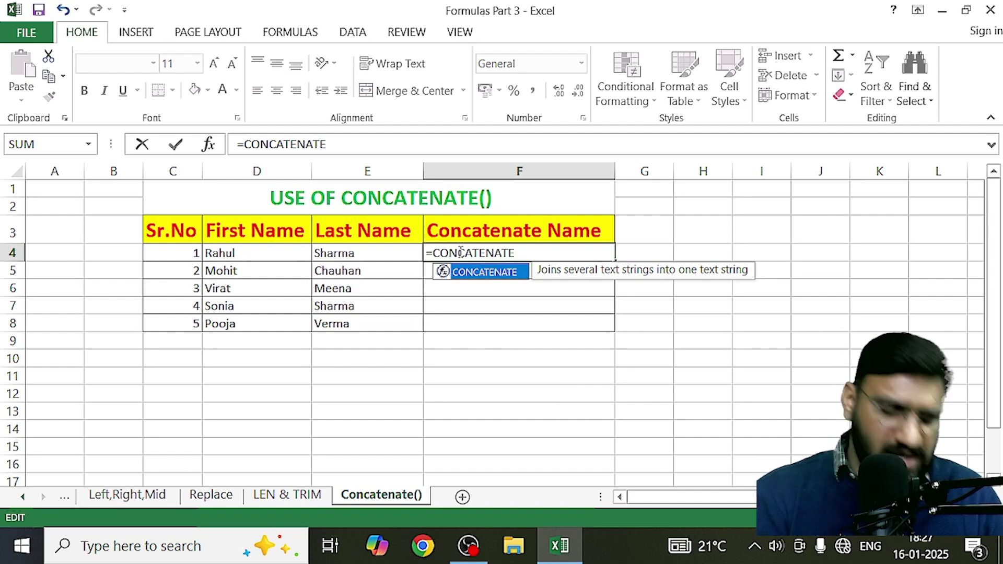
text(()
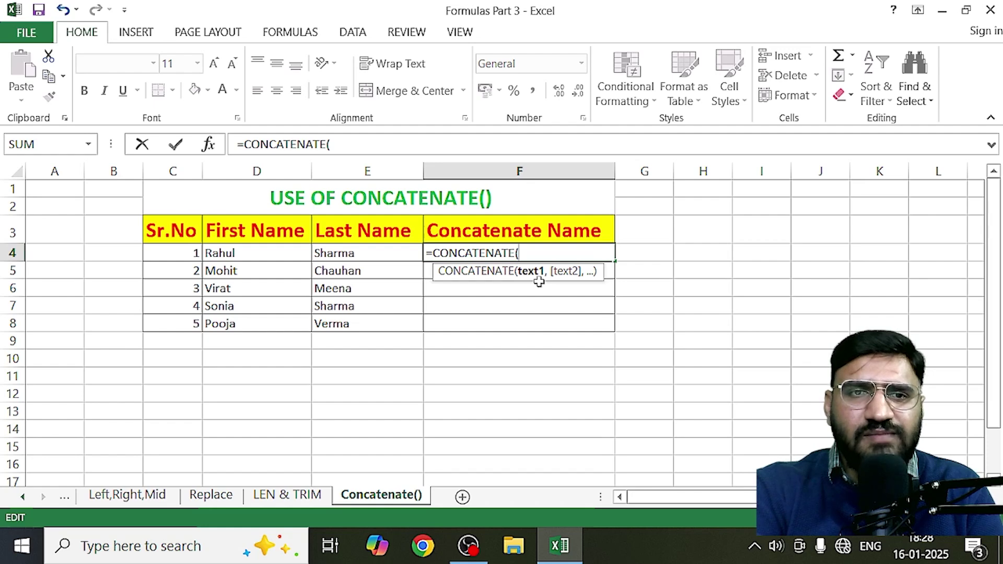
click(242, 253)
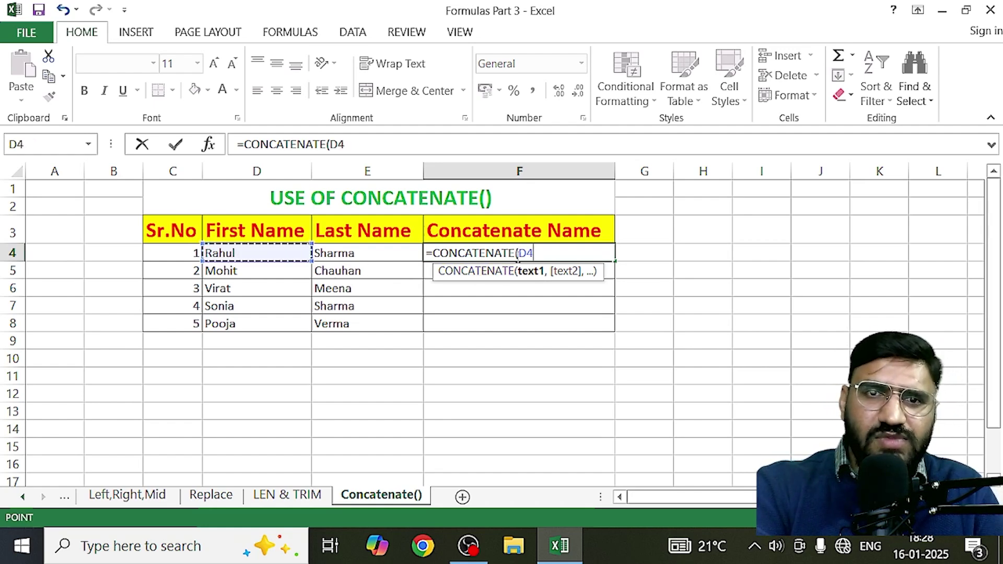
text(,)
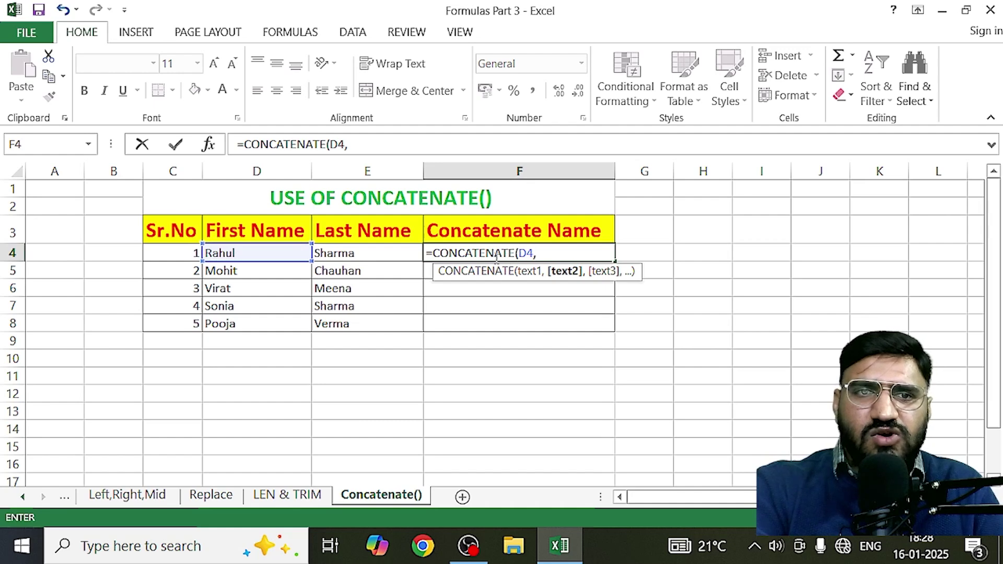
click(349, 255)
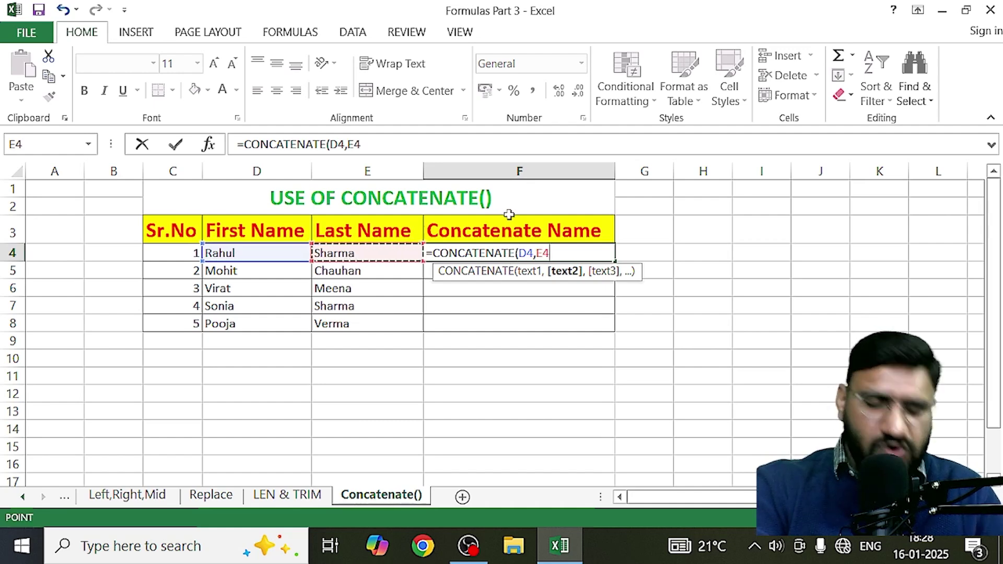
text())
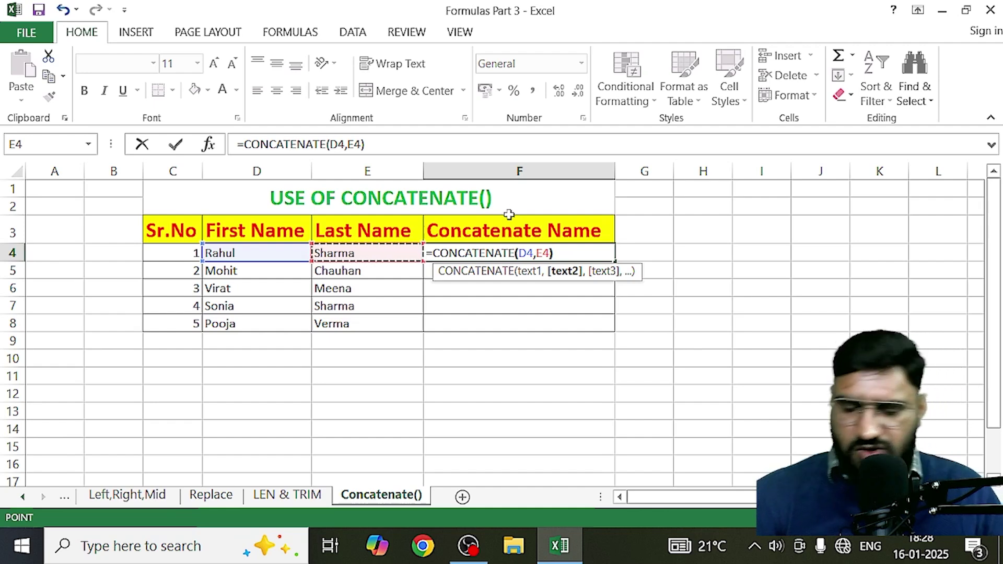
key(Return)
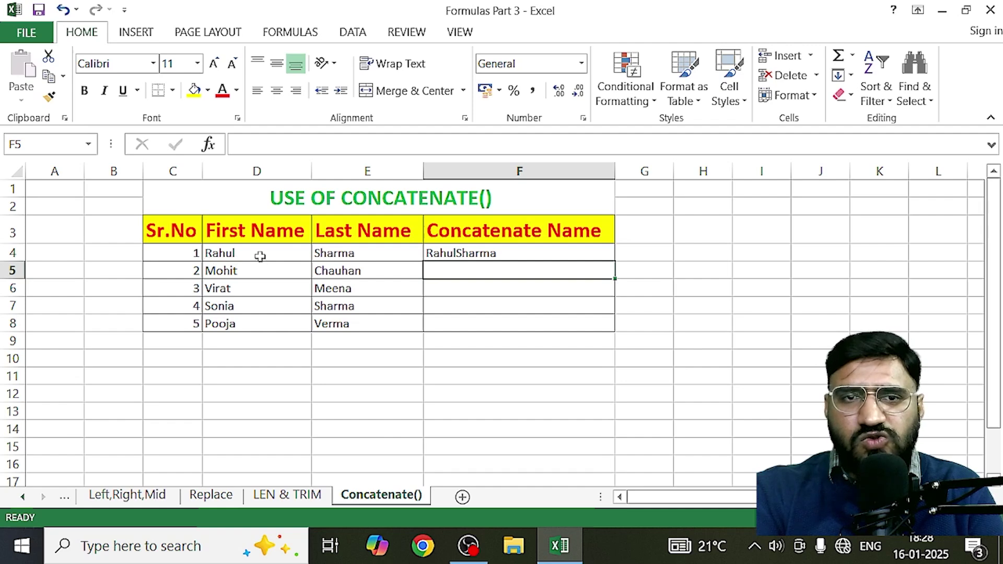
Step: Fill the CONCATENATE formula from F4 down through F8 and clear the joined names in F4:F8
click(459, 253)
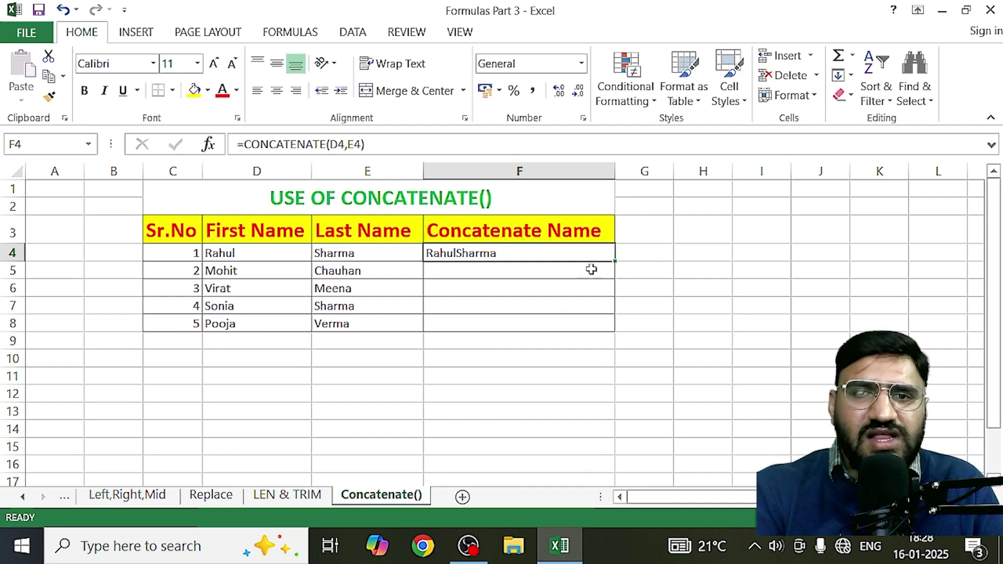
drag(614, 260, 615, 329)
click(804, 366)
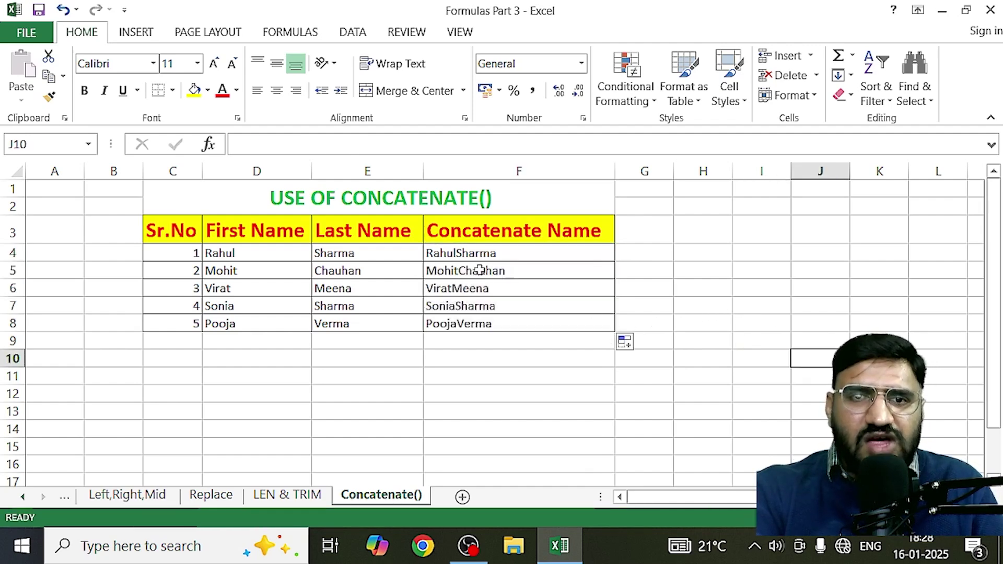
drag(511, 251, 522, 316)
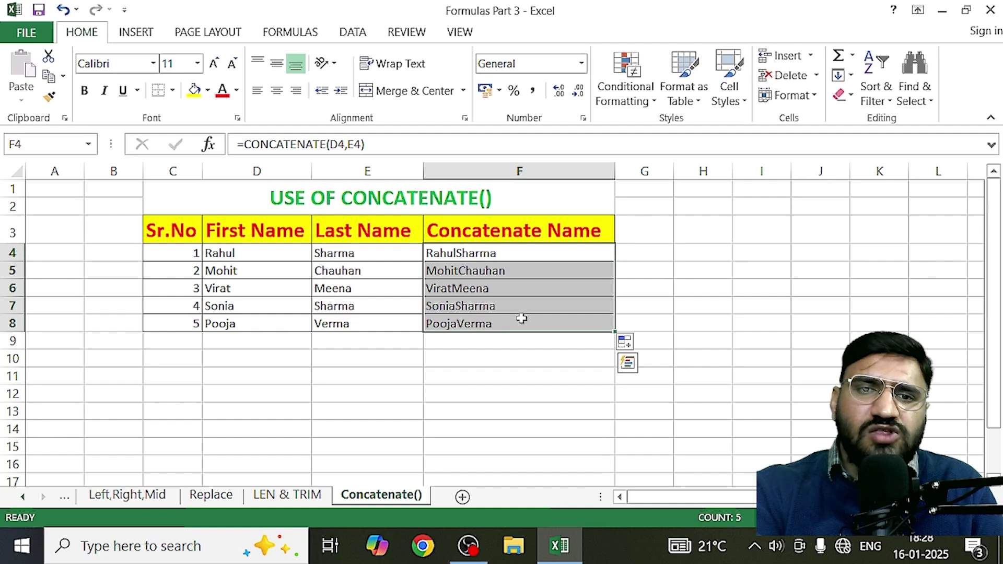
key(Delete)
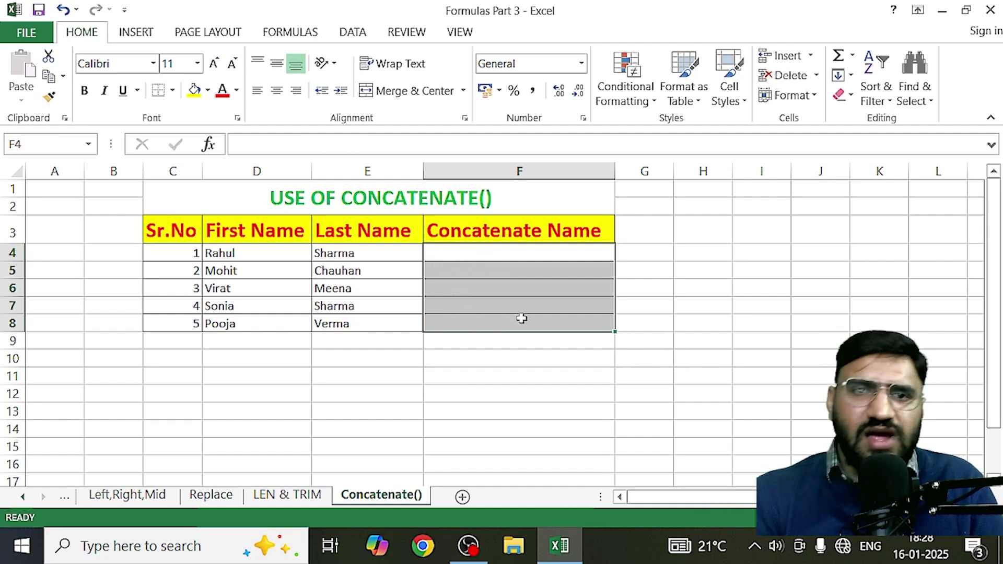
Step: Enter the formula =CONCATENATE(D4," ",E4) in F4 to join the names with a space between them
click(474, 258)
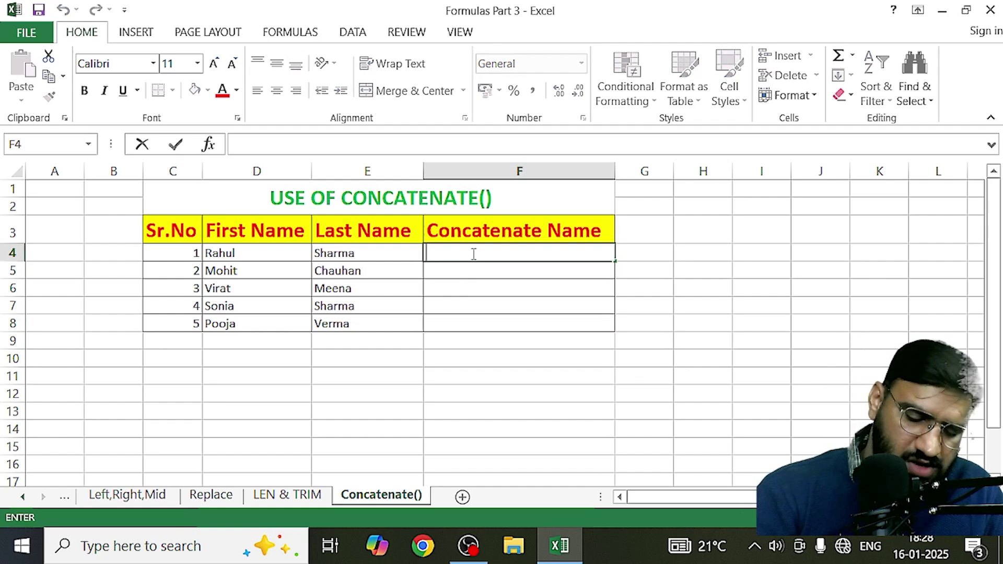
text(=CON)
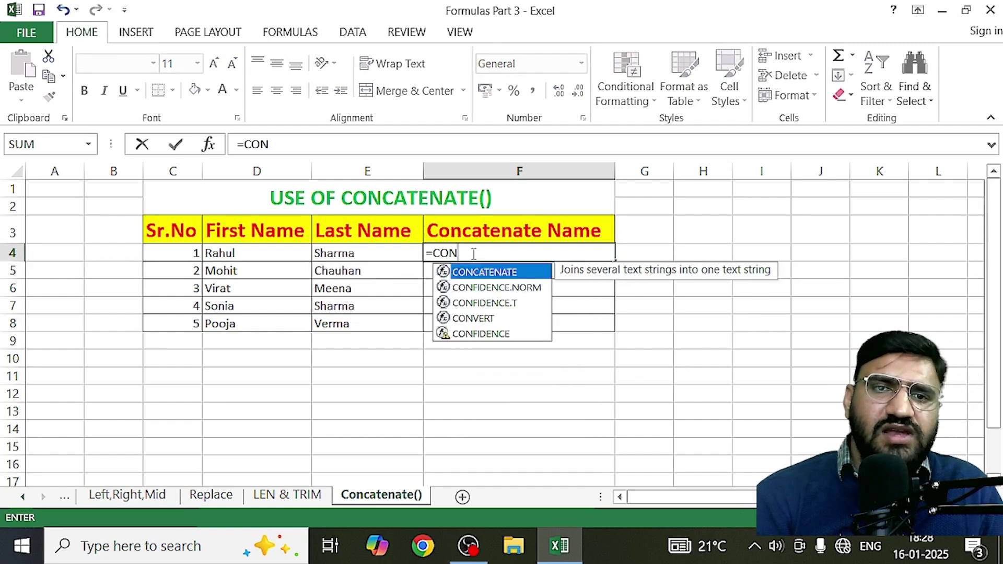
text(CATENATE)
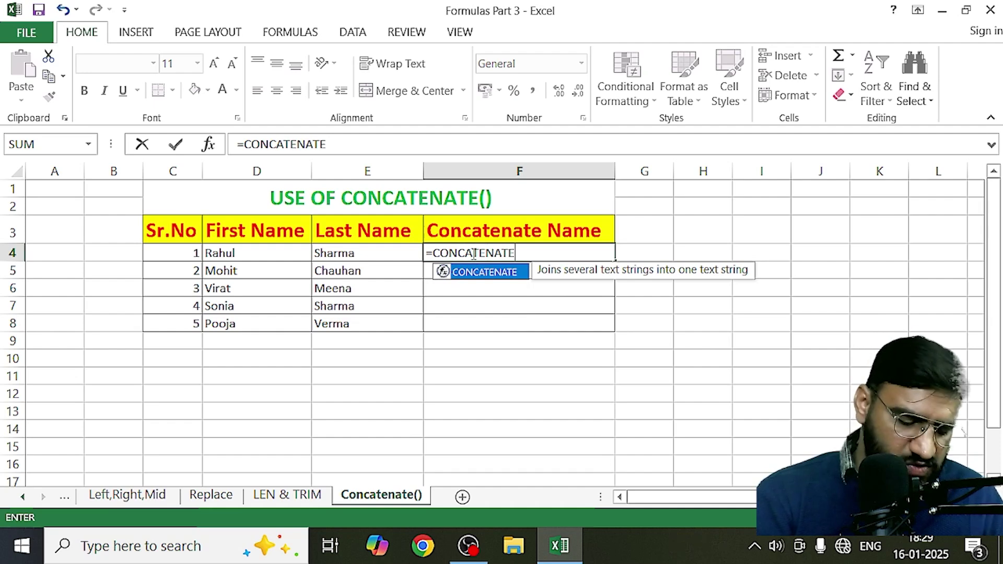
text(()
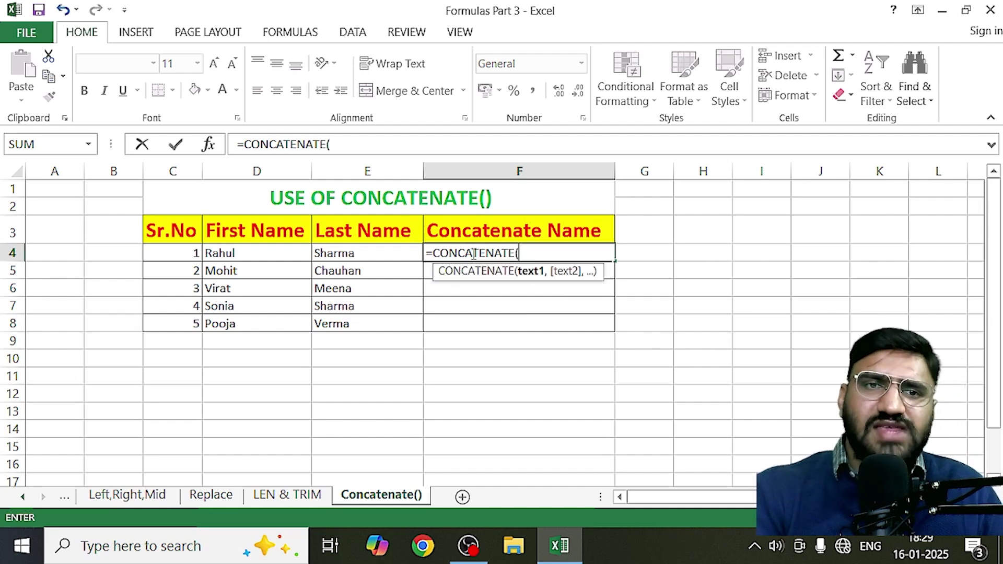
click(225, 253)
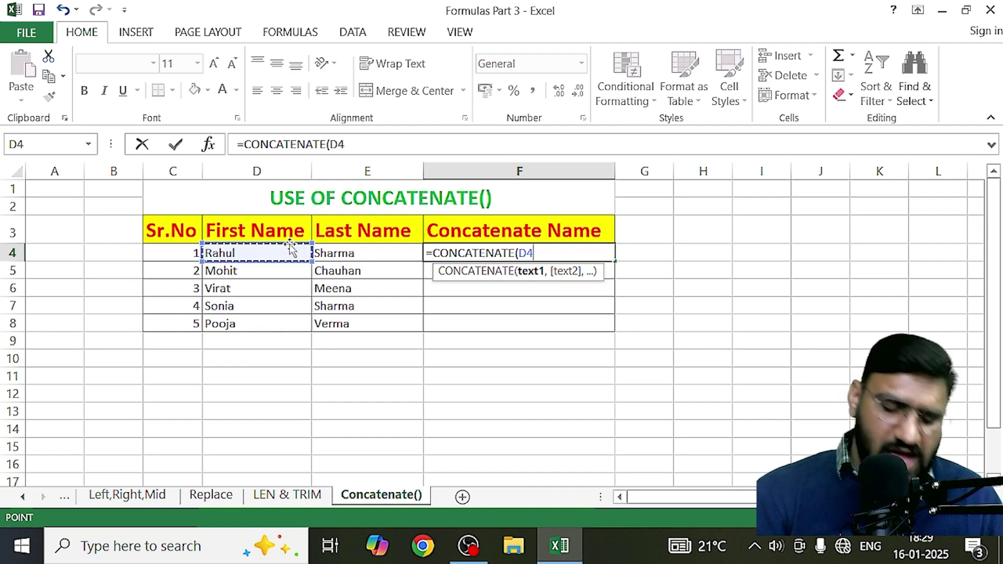
text(,)
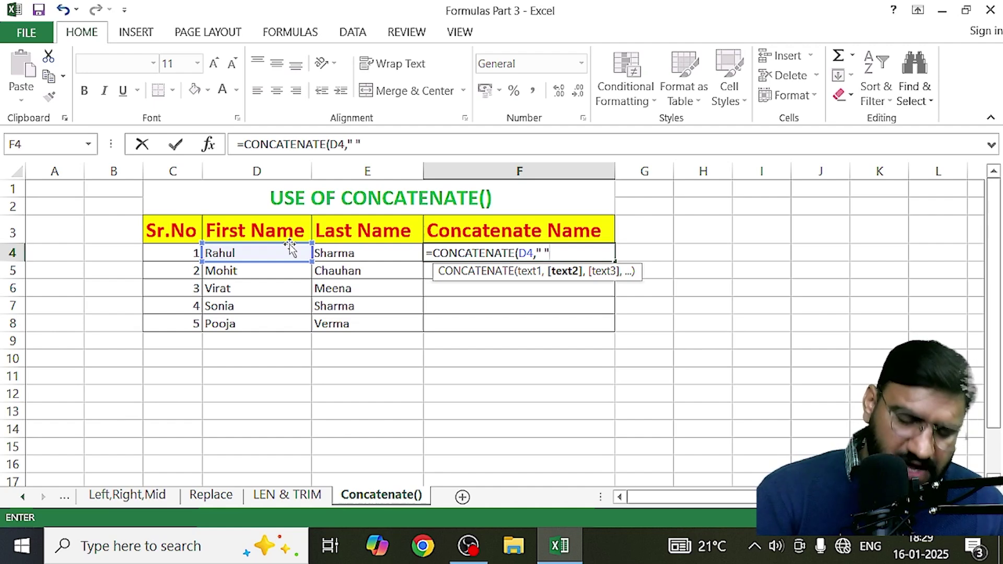
text(,)
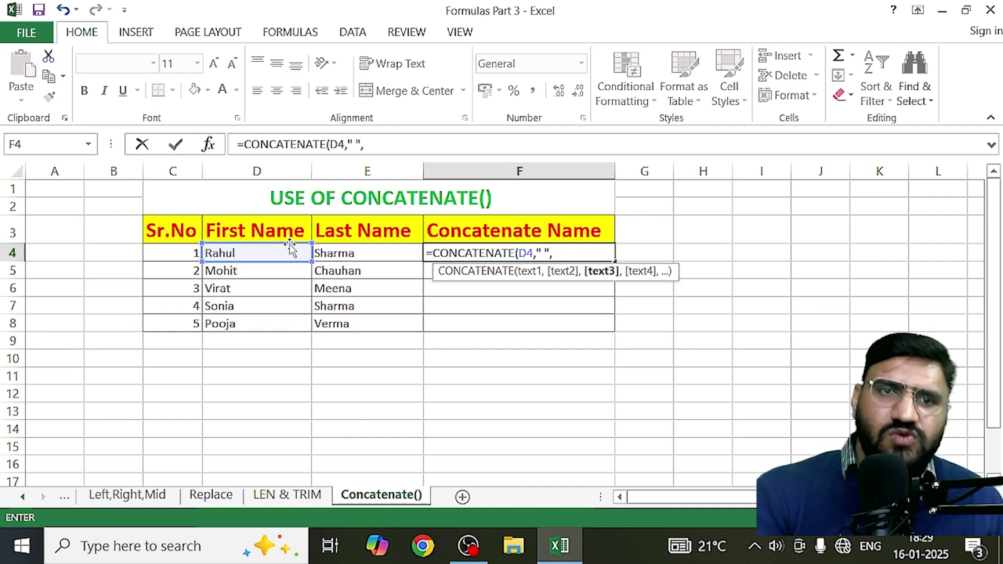
click(360, 253)
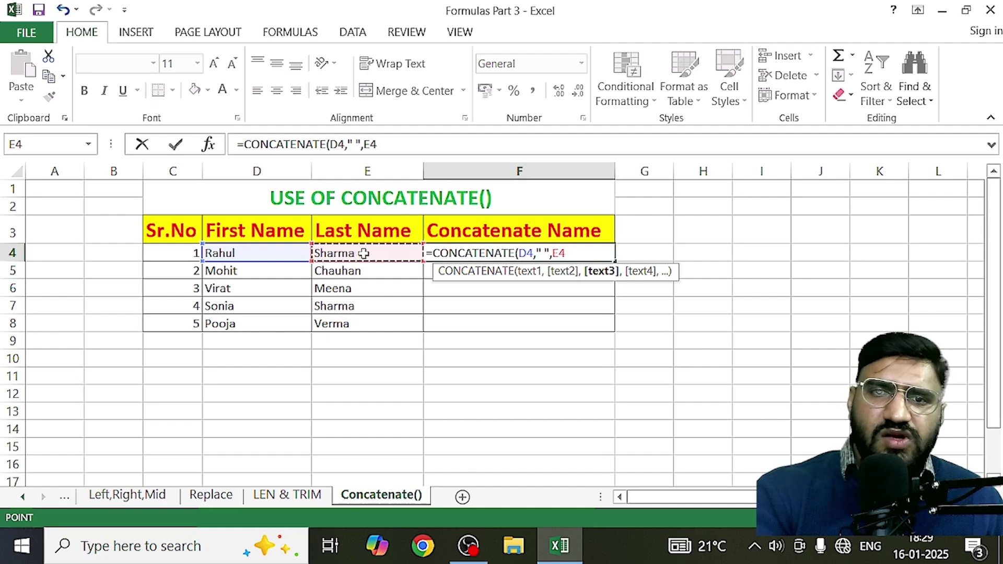
text())
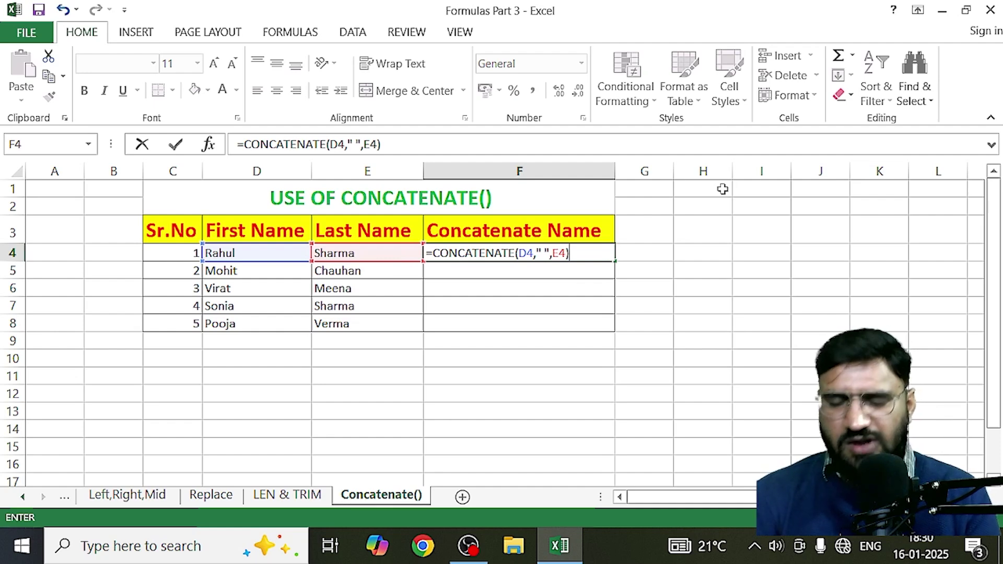
key(Return)
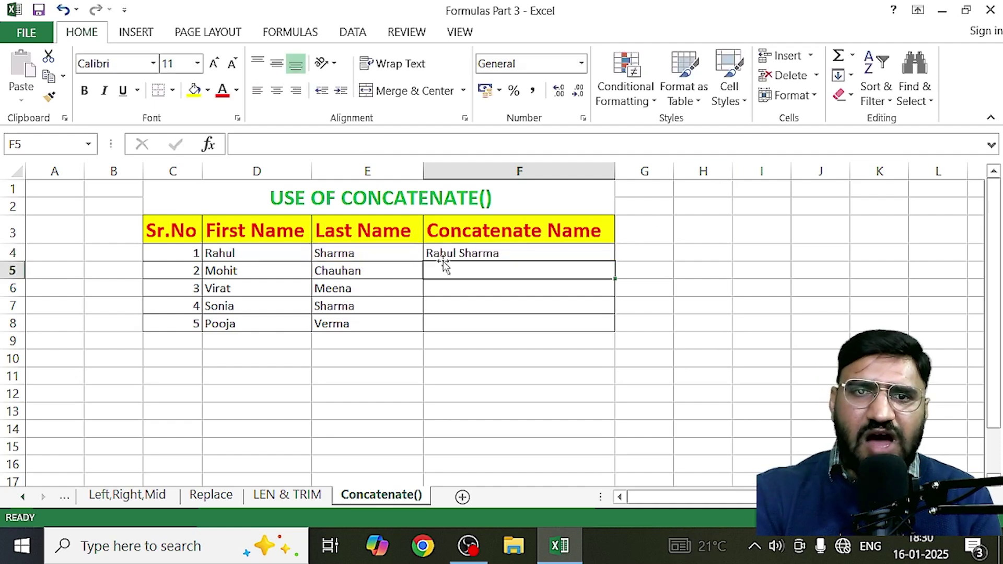
Step: Fill the spaced CONCATENATE formula from F4 down through F8
click(521, 253)
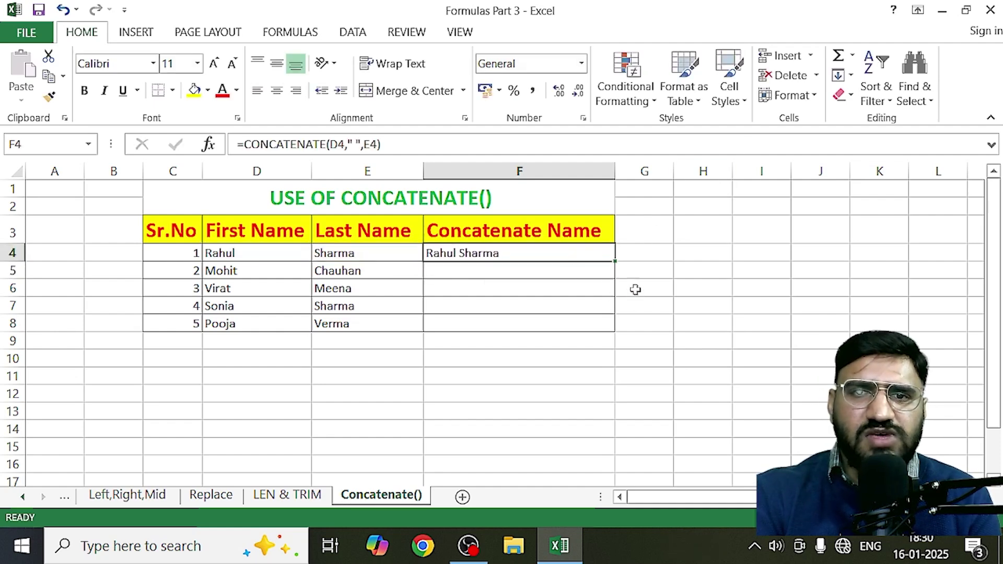
drag(615, 261, 611, 333)
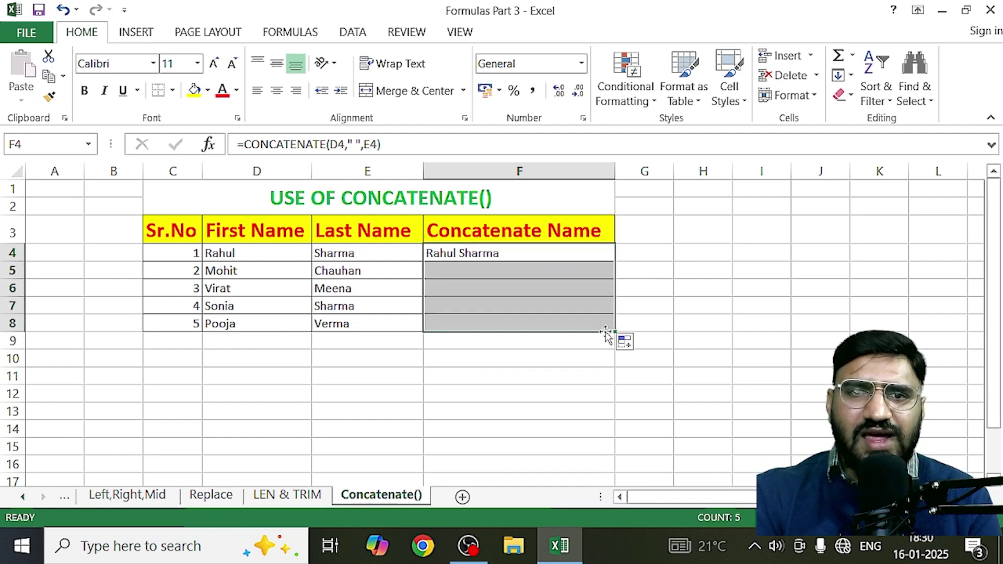
click(857, 324)
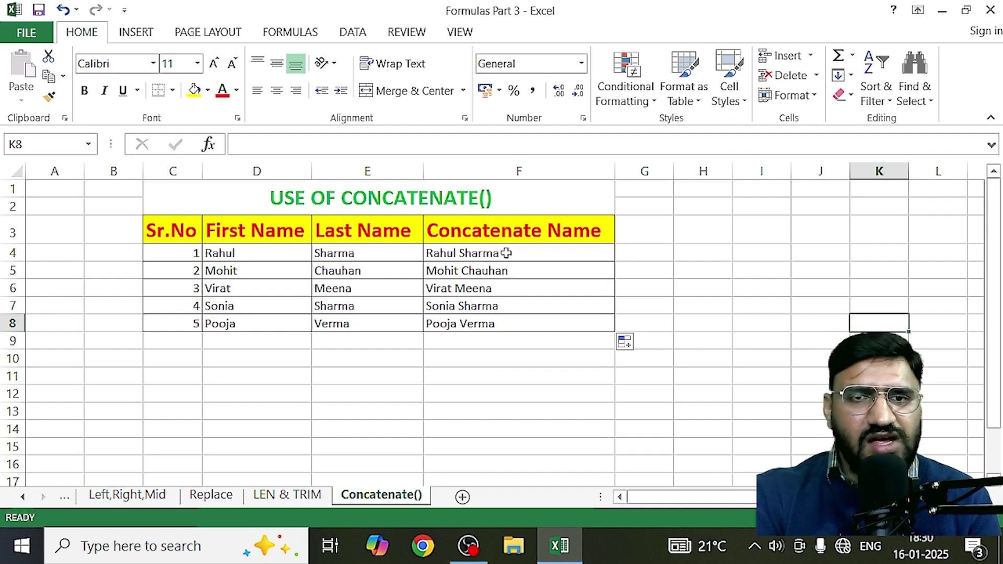
Step: Clear the joined names from F4:F8 in the Concatenate Name column
drag(506, 253, 524, 322)
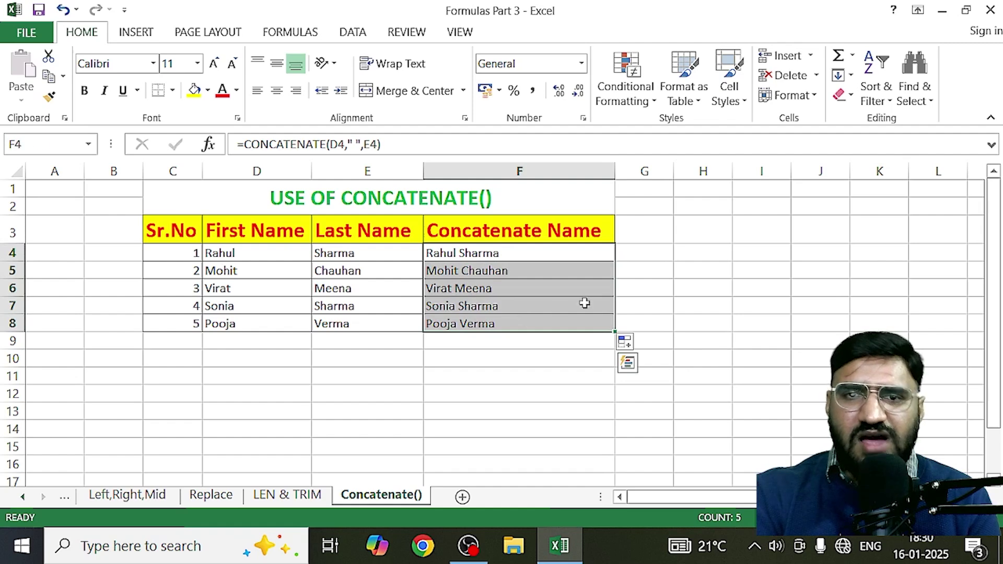
key(BackSpace)
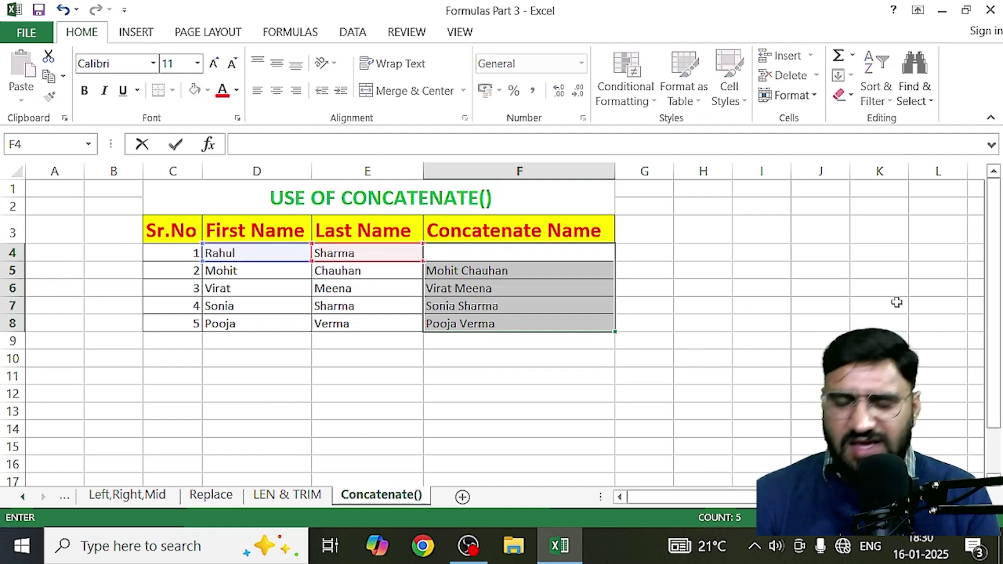
key(ctrl+z)
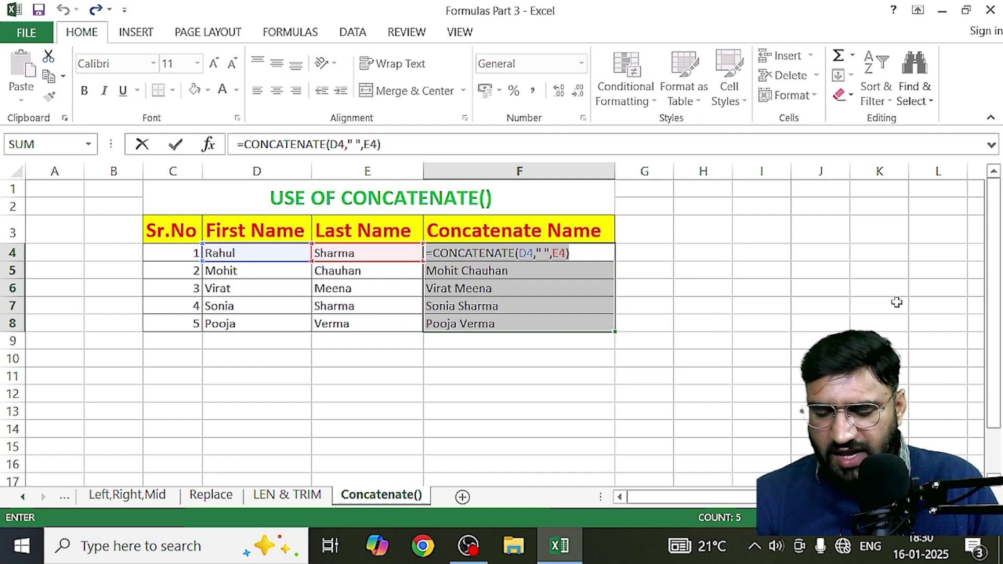
key(BackSpace)
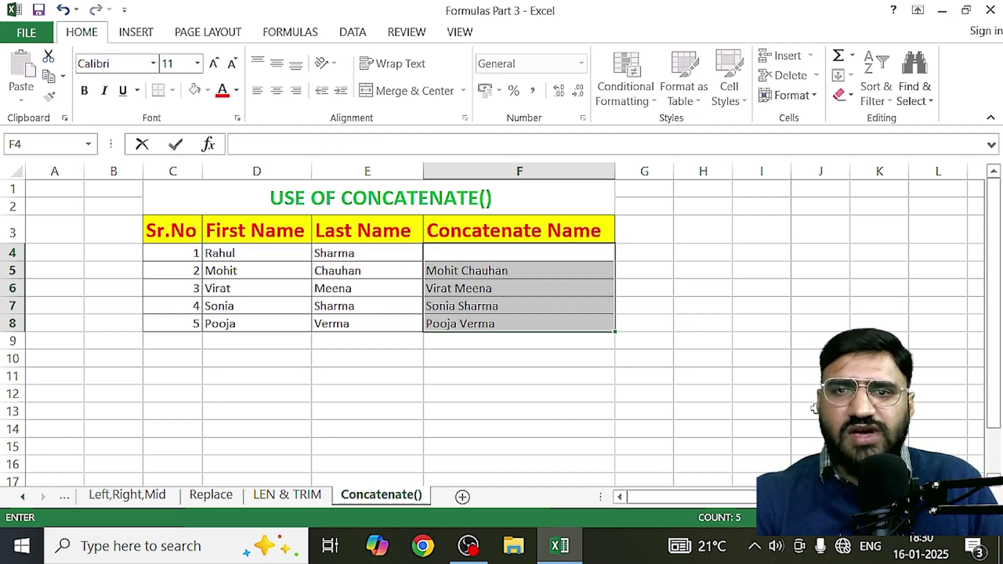
drag(518, 259, 511, 327)
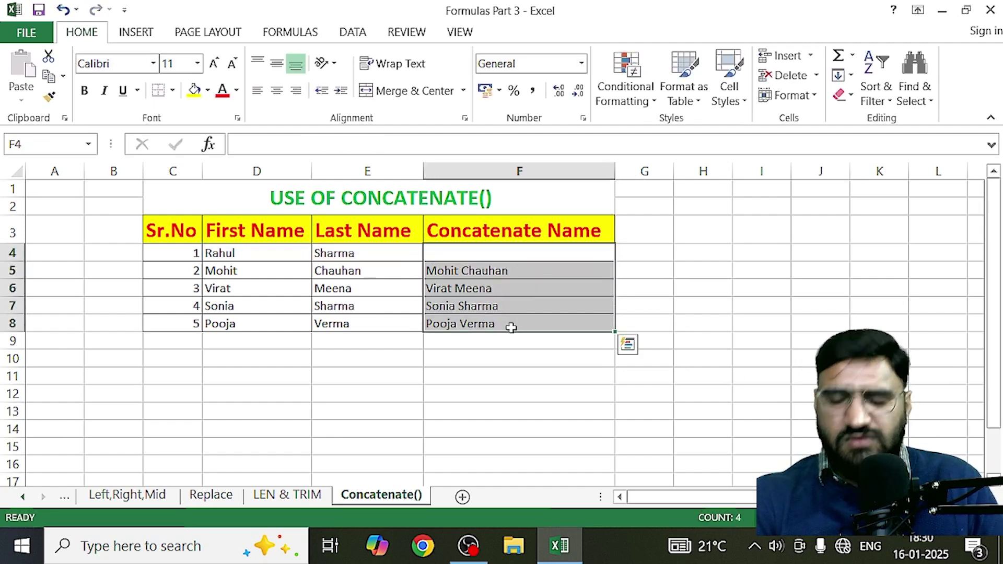
key(Delete)
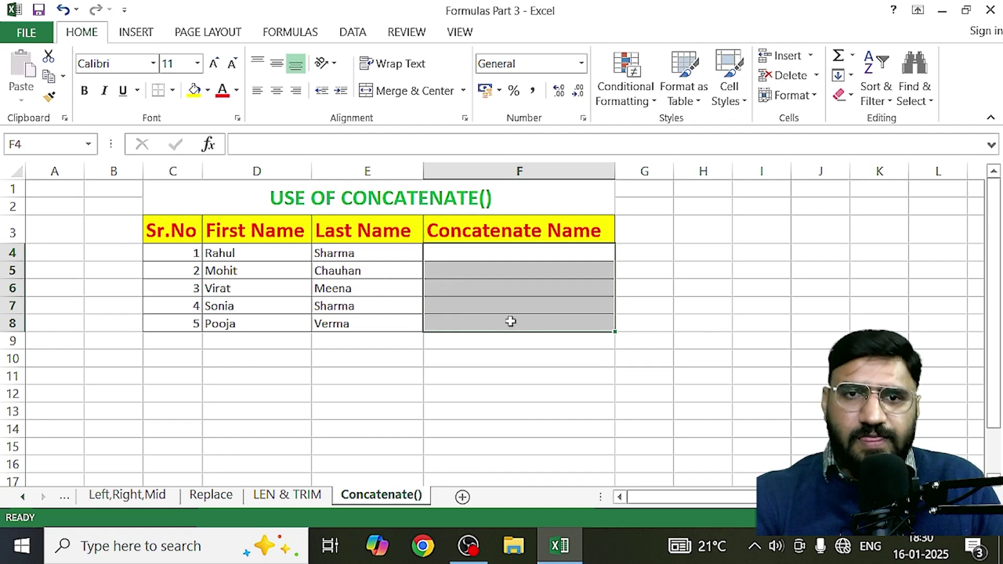
Step: Enter a CONCATENATE formula in F4 that joins row 4's first and last name, written as two quoted text strings without a space
double_click(503, 256)
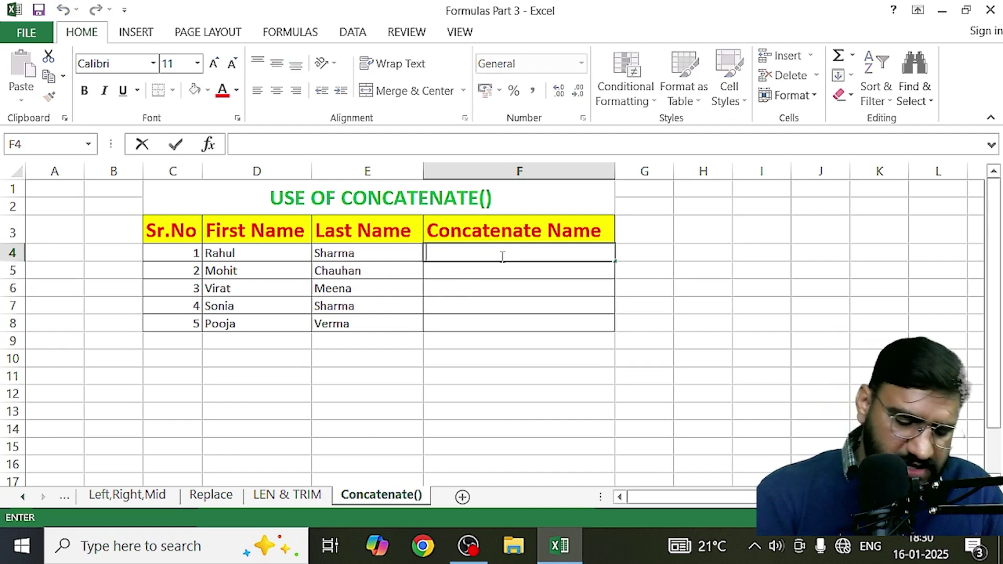
text(=)
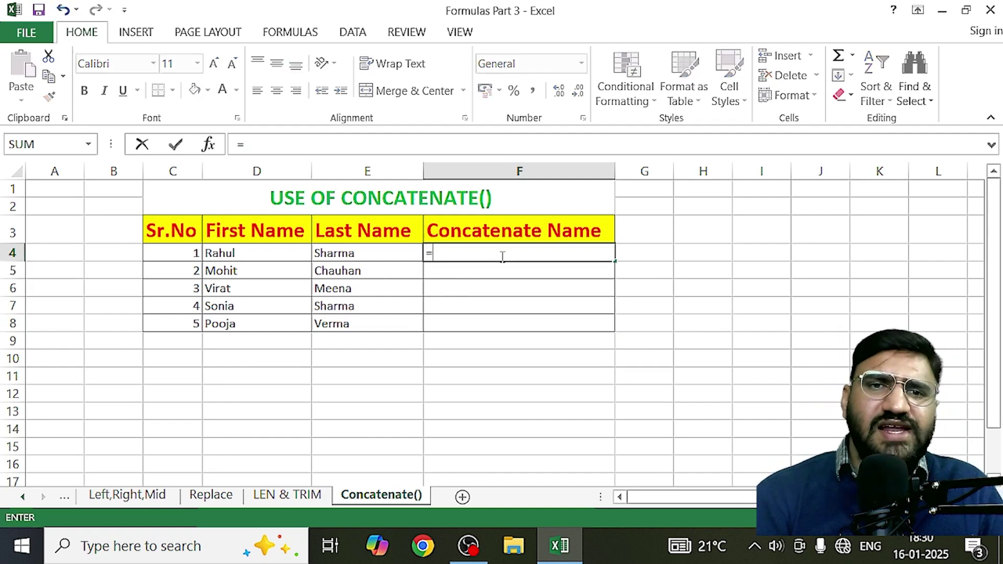
text(CONCA)
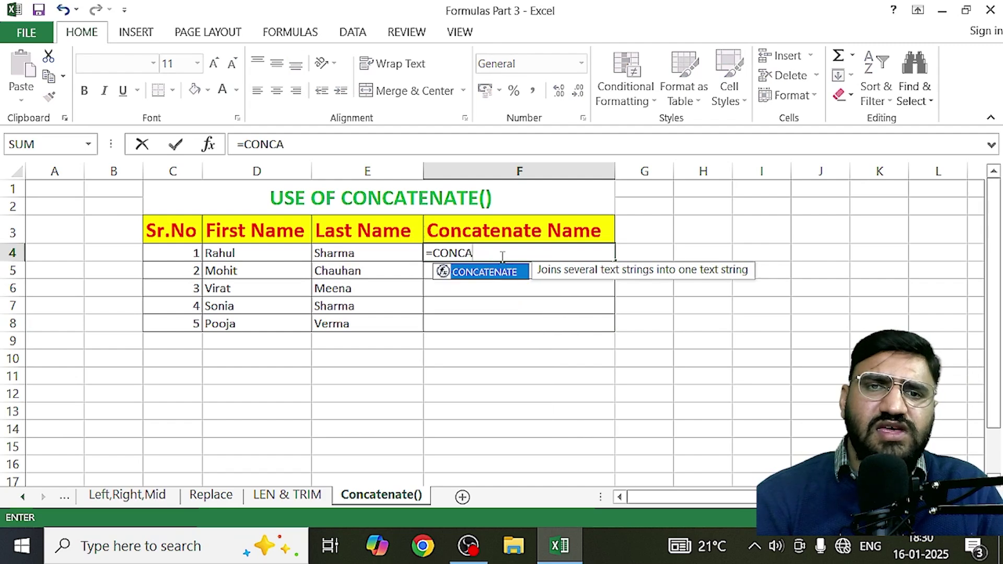
text(TENAT)
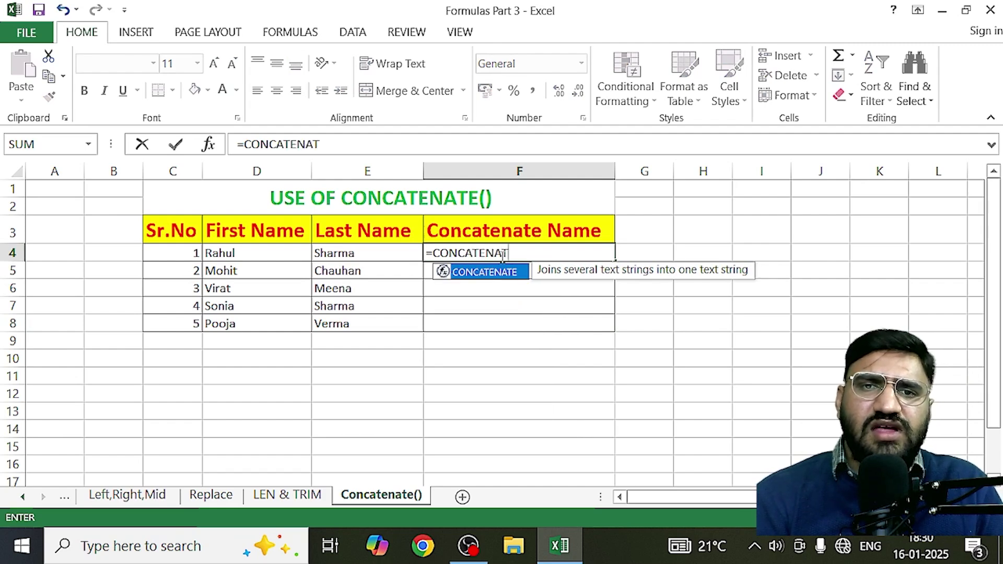
text(E()
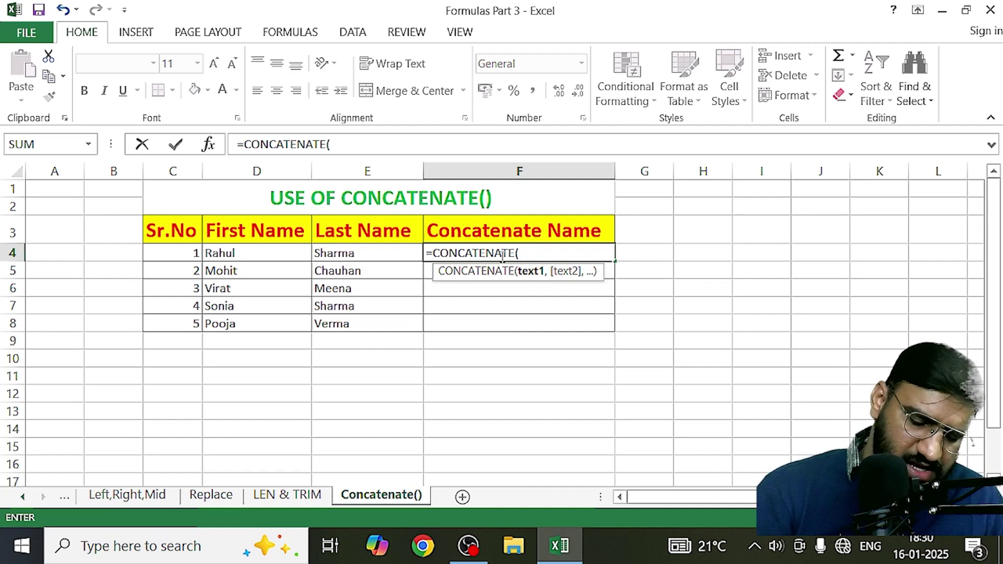
text(")
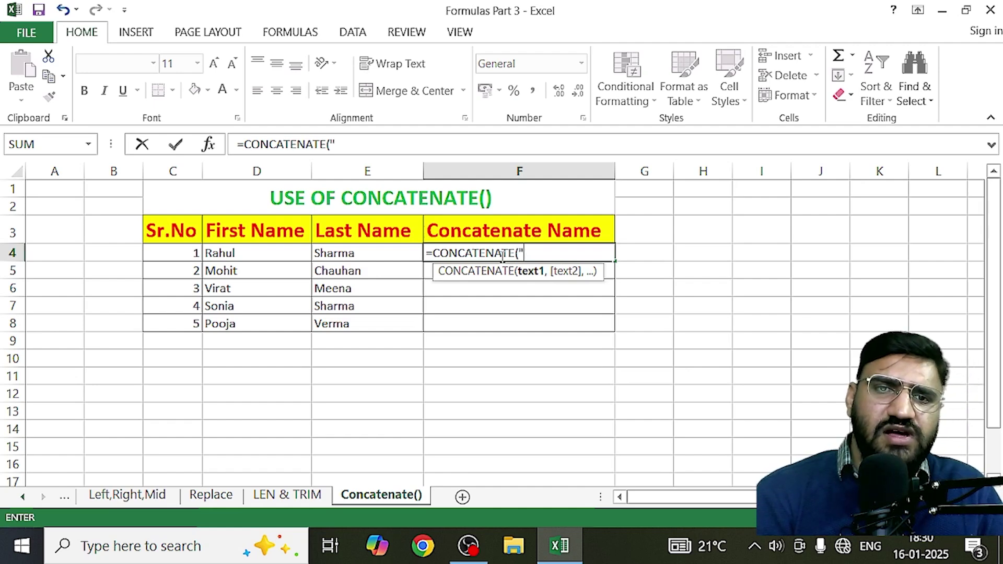
text(rA)
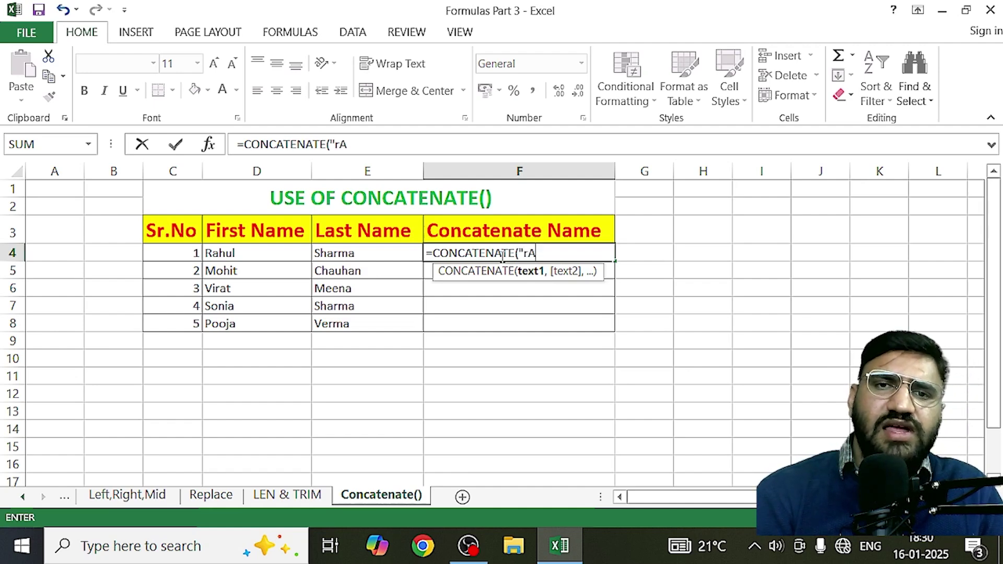
key(BackSpace)
key(BackSpace)
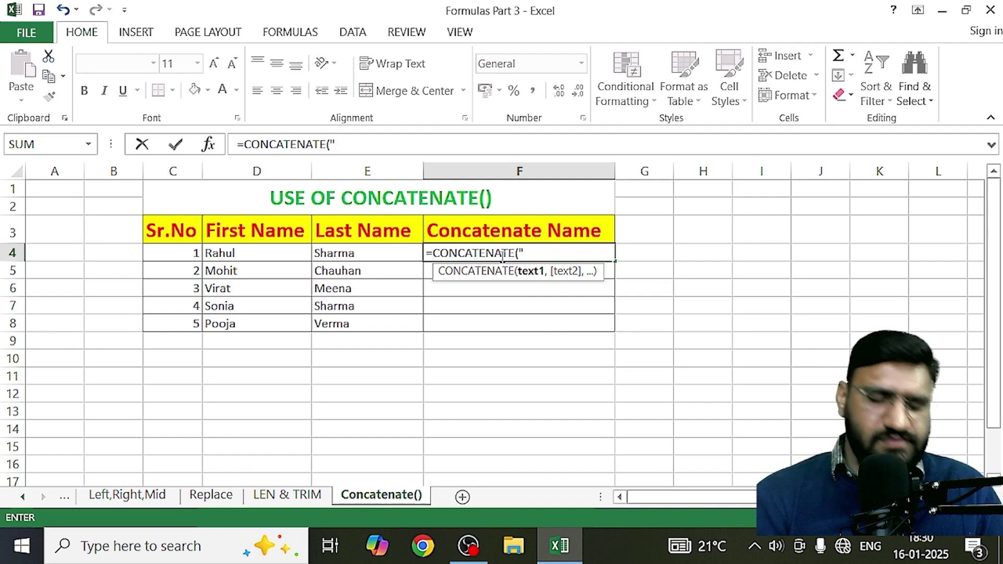
text(Rahul;)
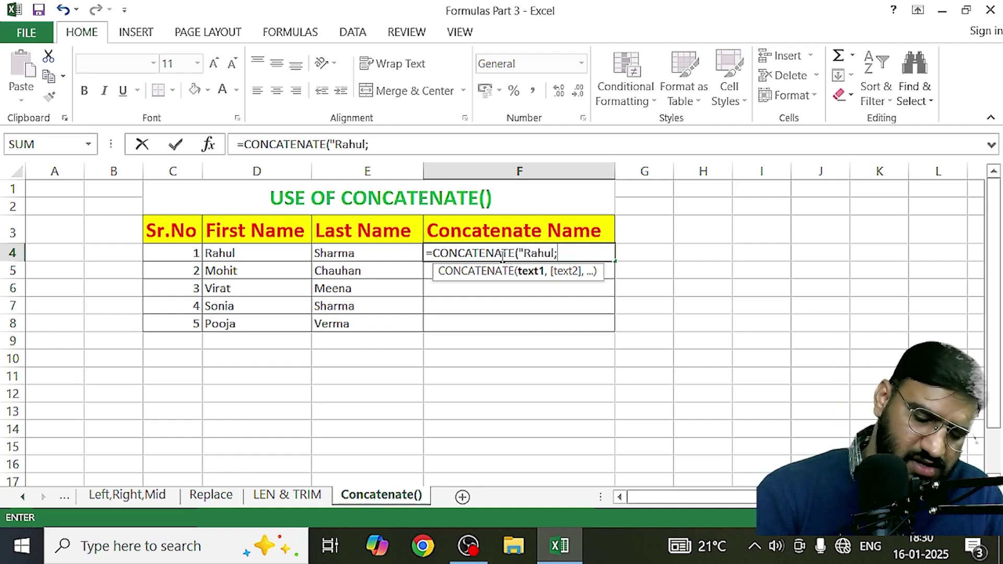
key(BackSpace)
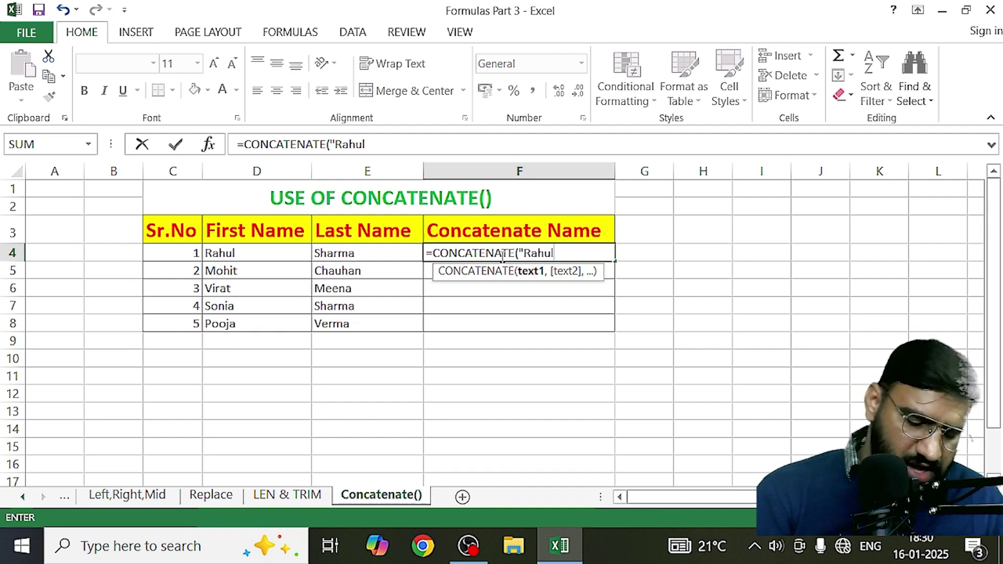
text(")
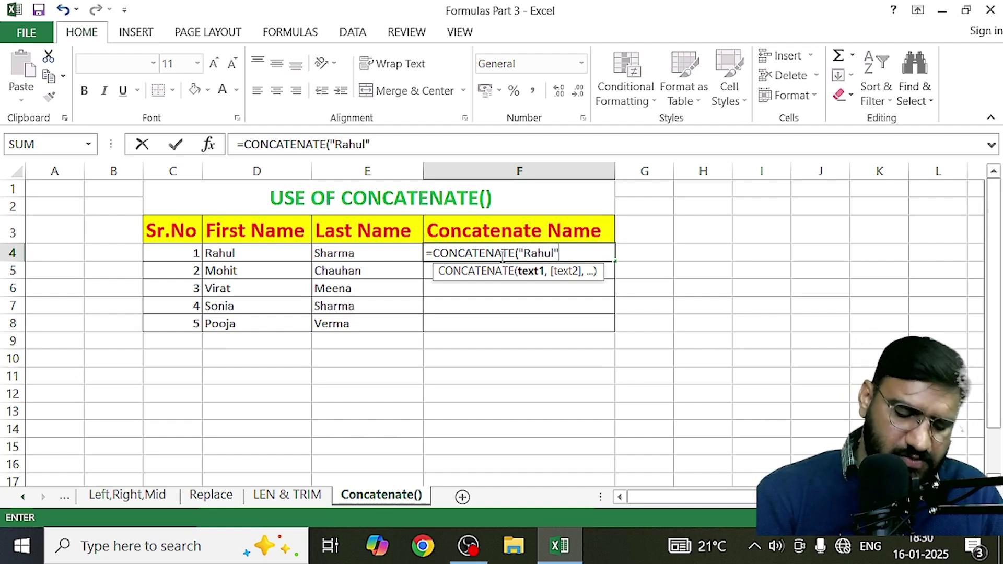
text(,)
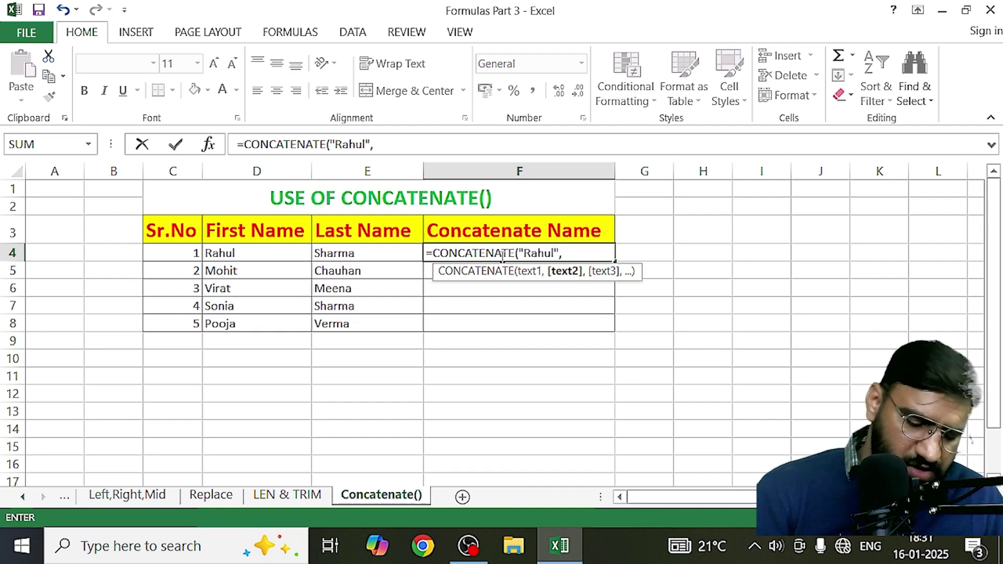
text(")
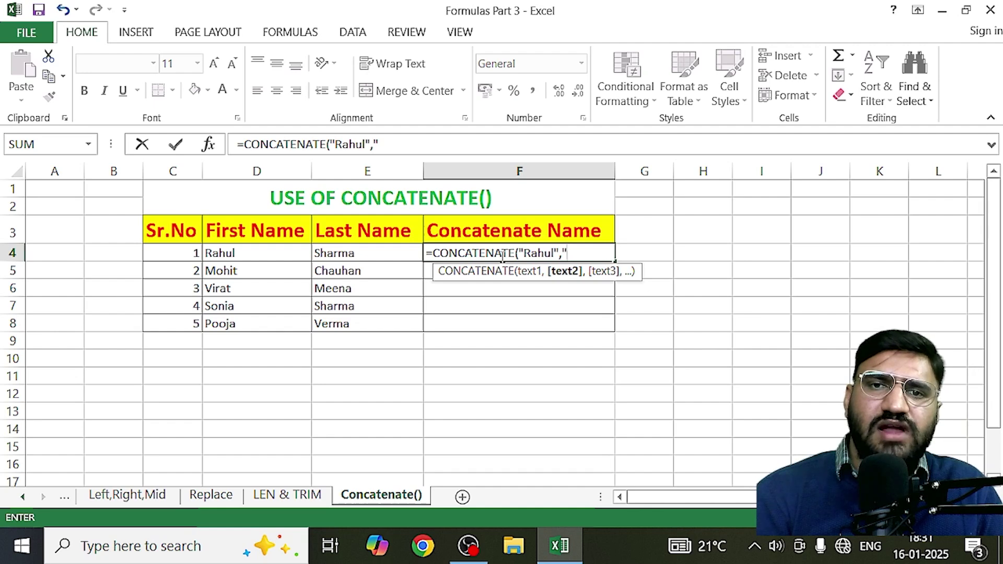
text(Sharma)
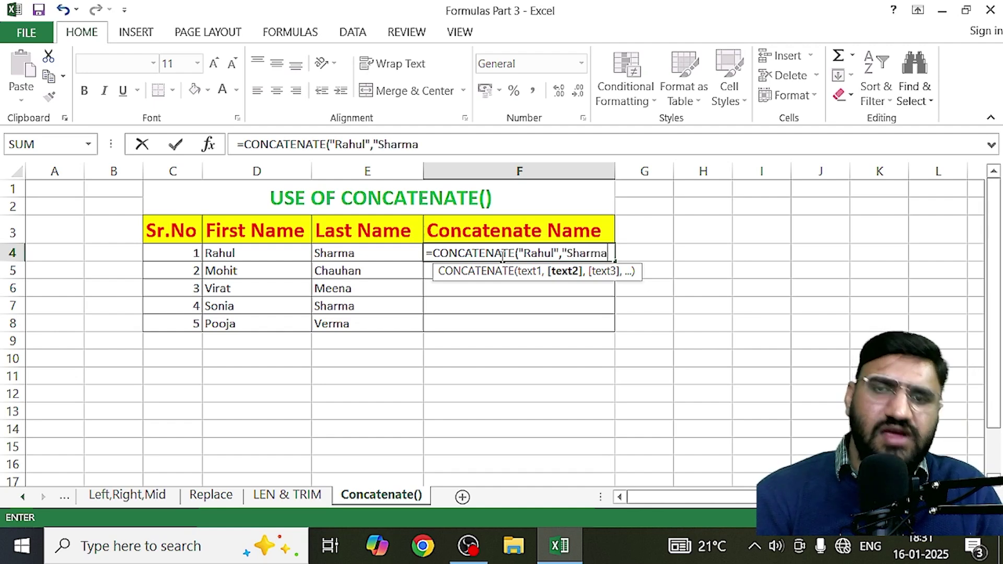
text(")
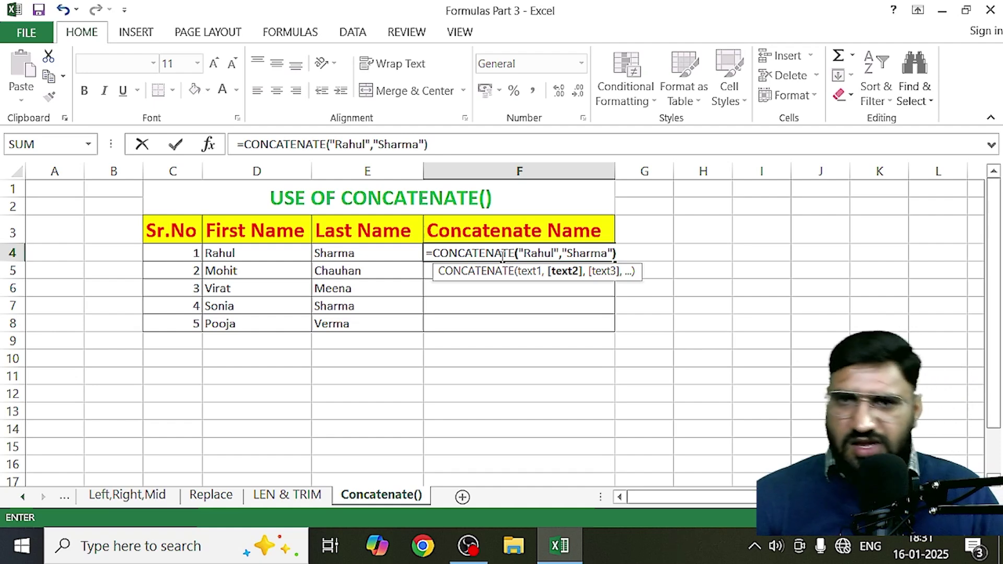
text())
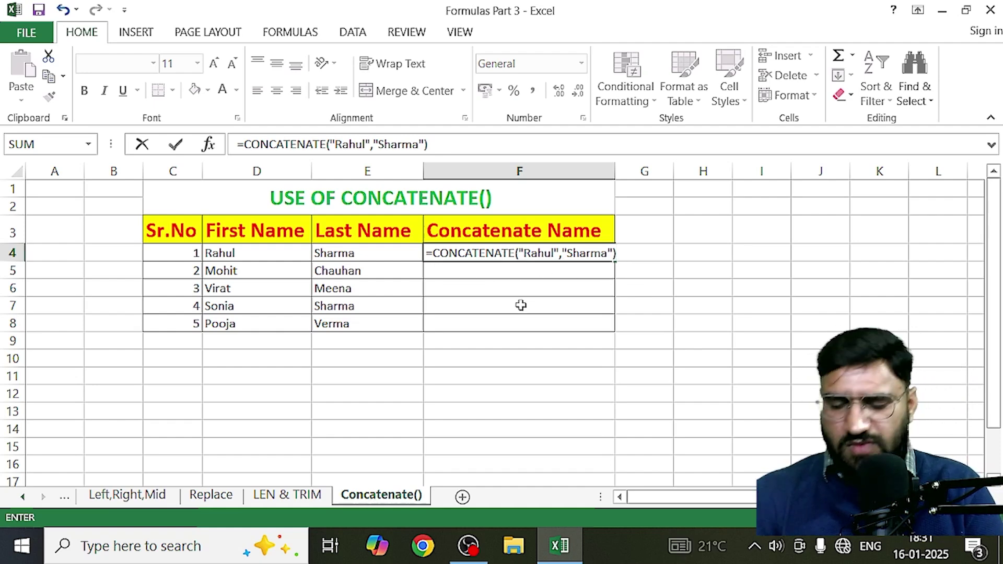
key(Return)
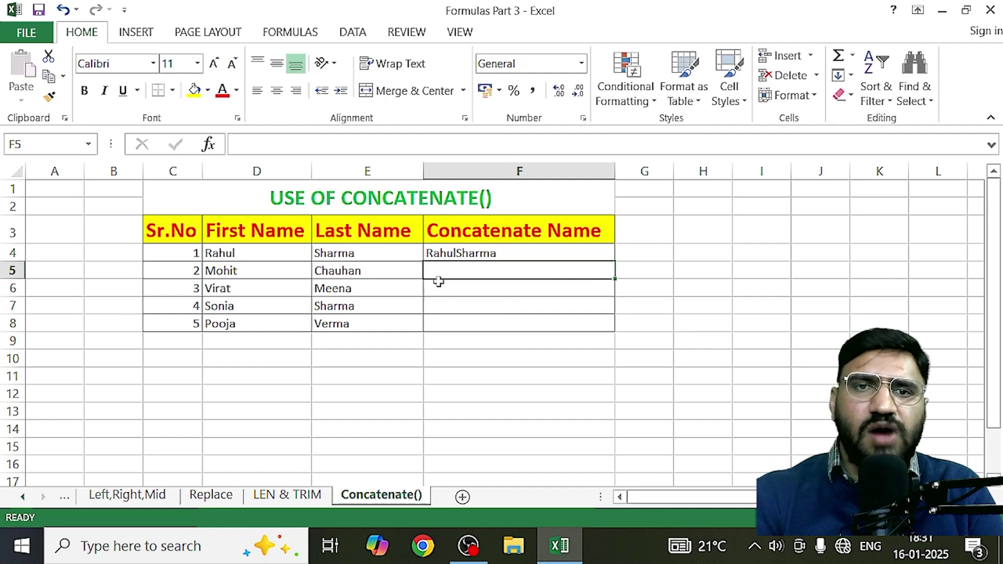
Step: Fill the quoted-text CONCATENATE formula from F4 down through F8 and clear the results in F4:F8
click(553, 255)
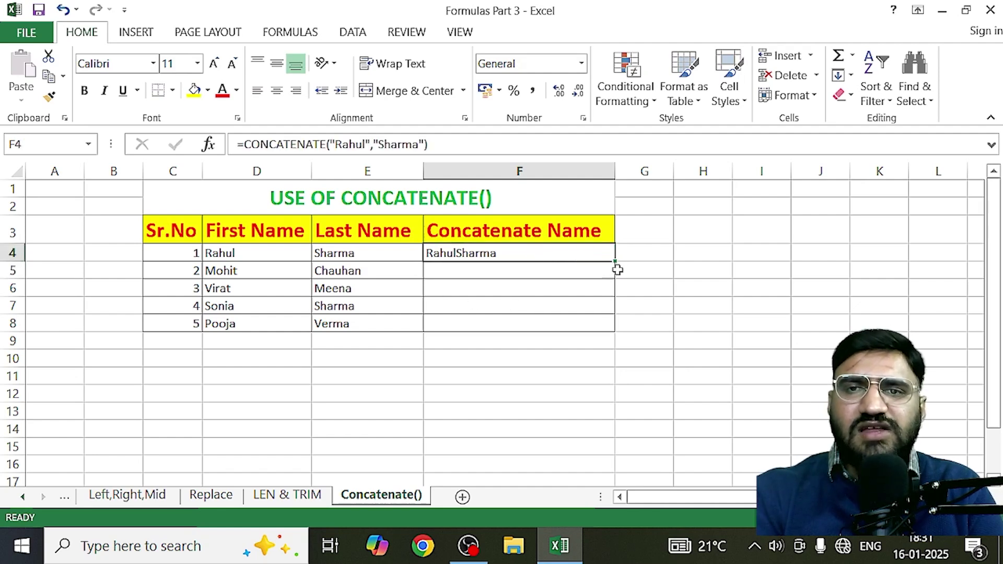
drag(612, 262, 594, 328)
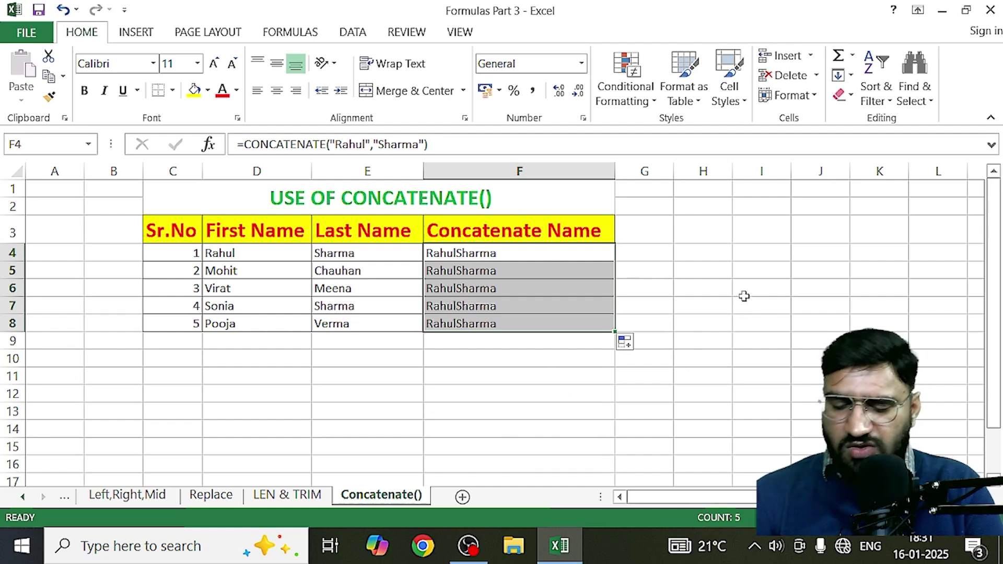
key(Delete)
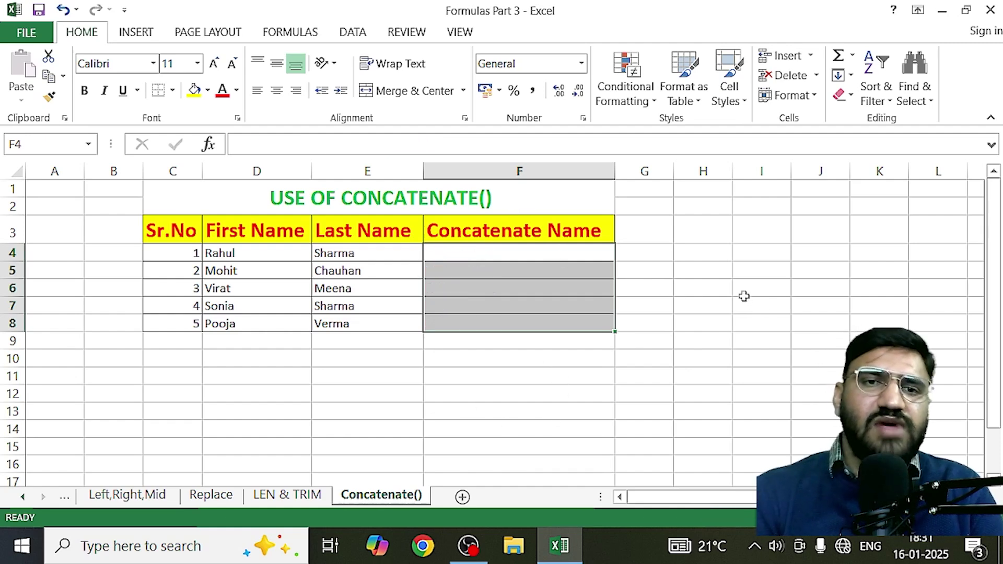
click(500, 271)
click(502, 253)
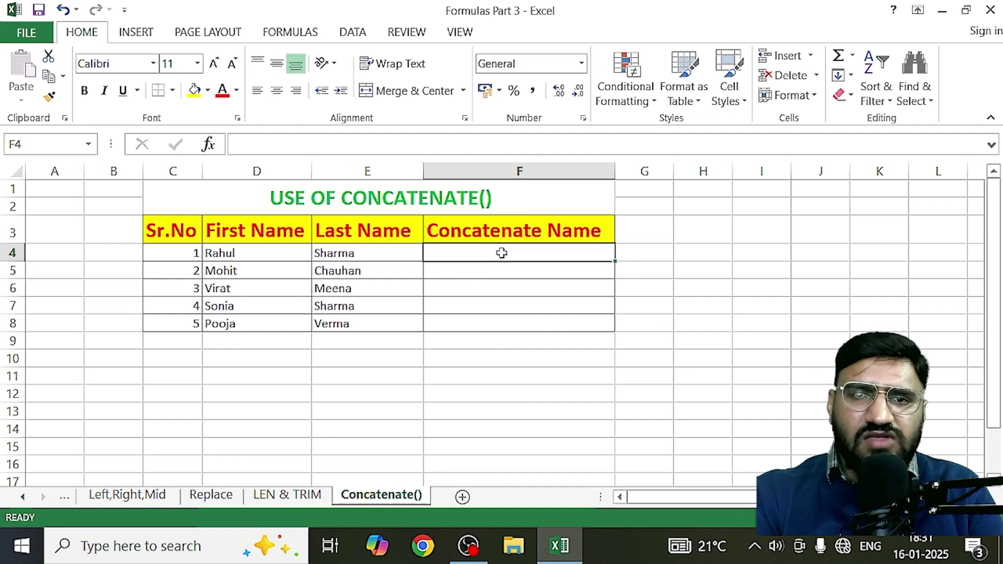
click(504, 272)
click(506, 288)
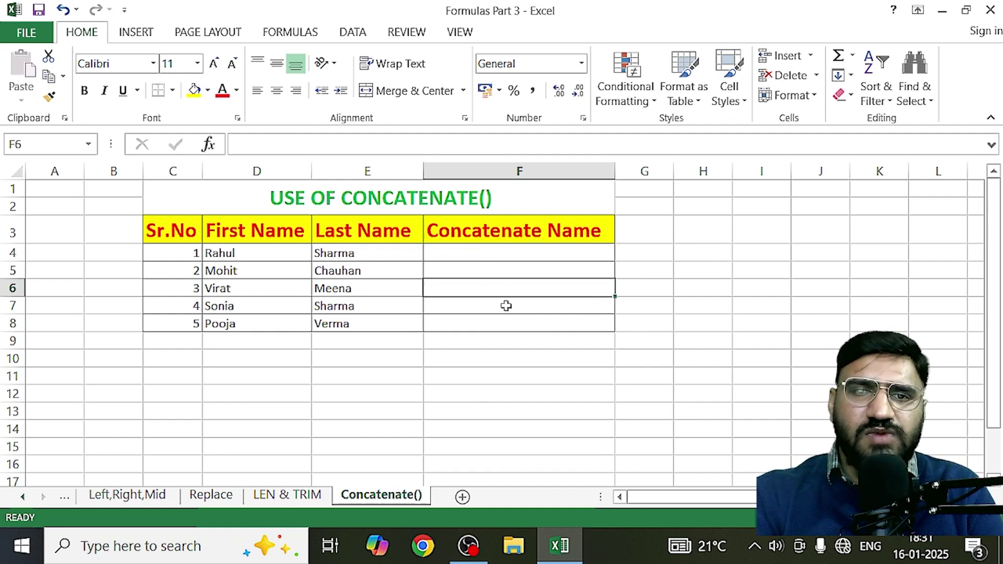
click(506, 306)
click(506, 325)
Step: Enter a CONCATENATE formula in F4 that joins row 4's first and last name as quoted text, with a quoted space " " between them
click(485, 253)
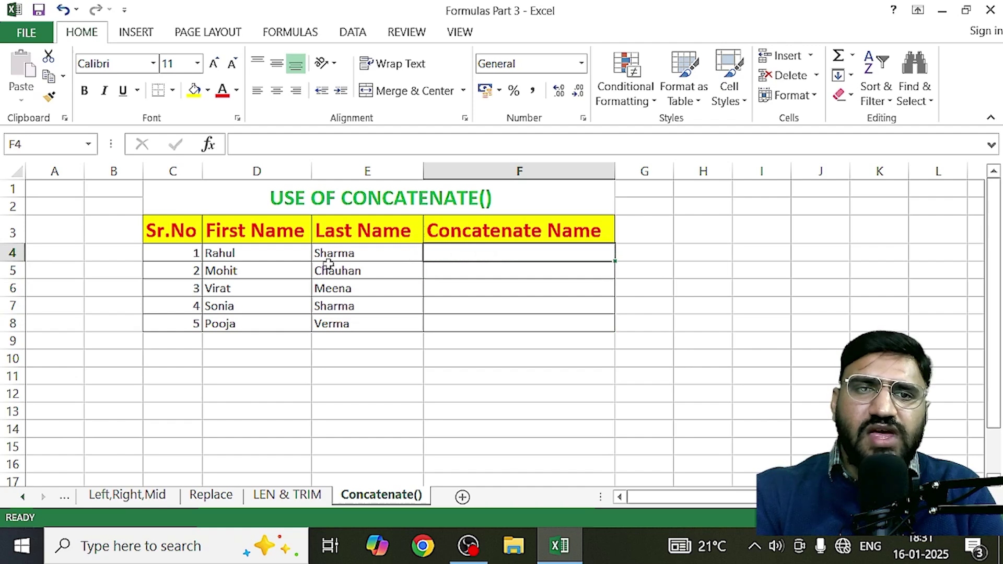
double_click(488, 254)
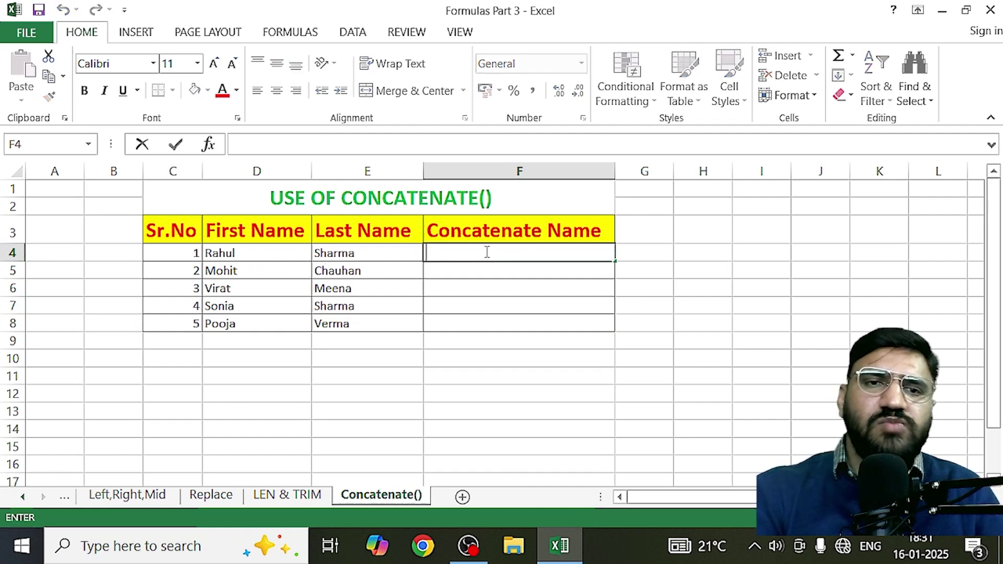
text(=)
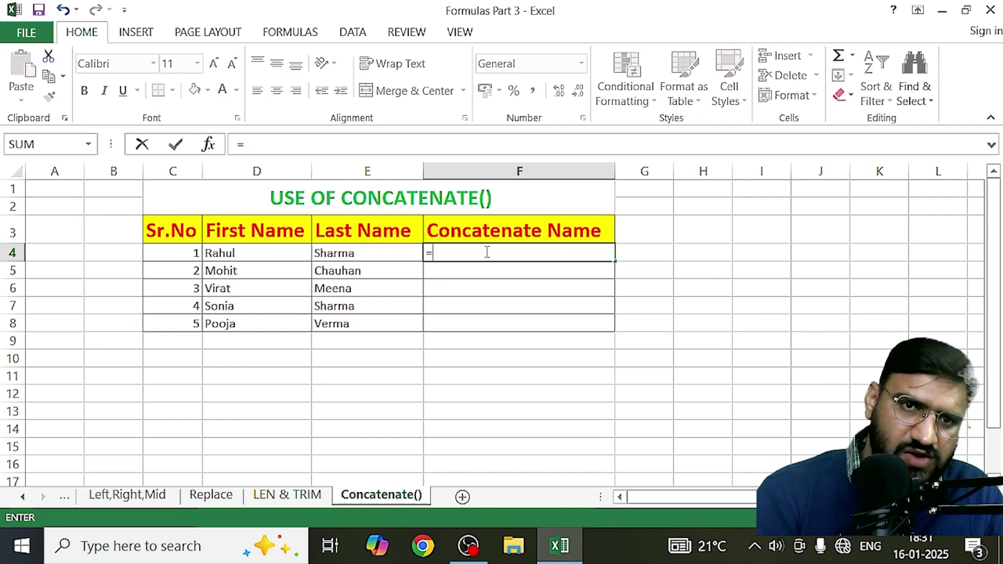
text(co)
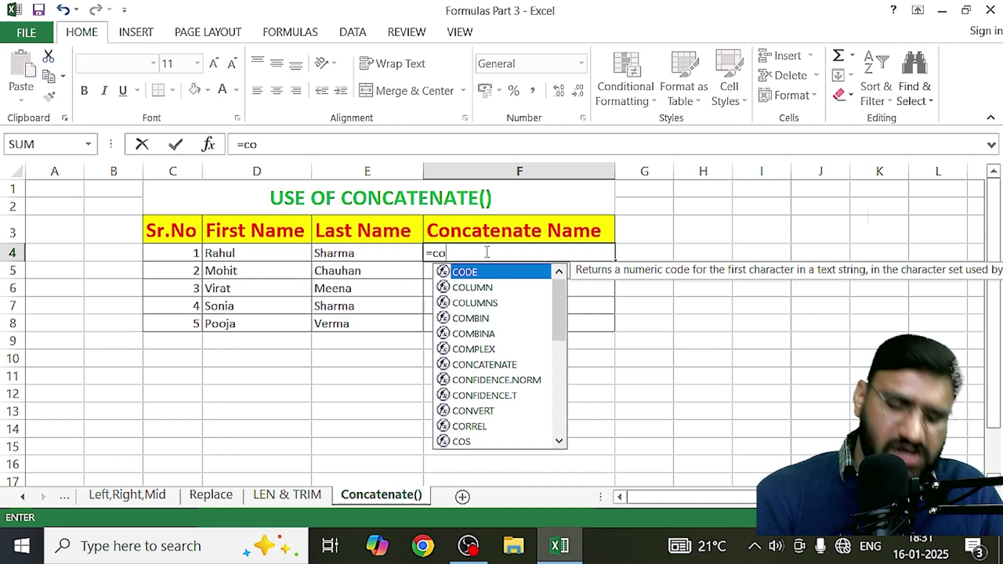
text(nc)
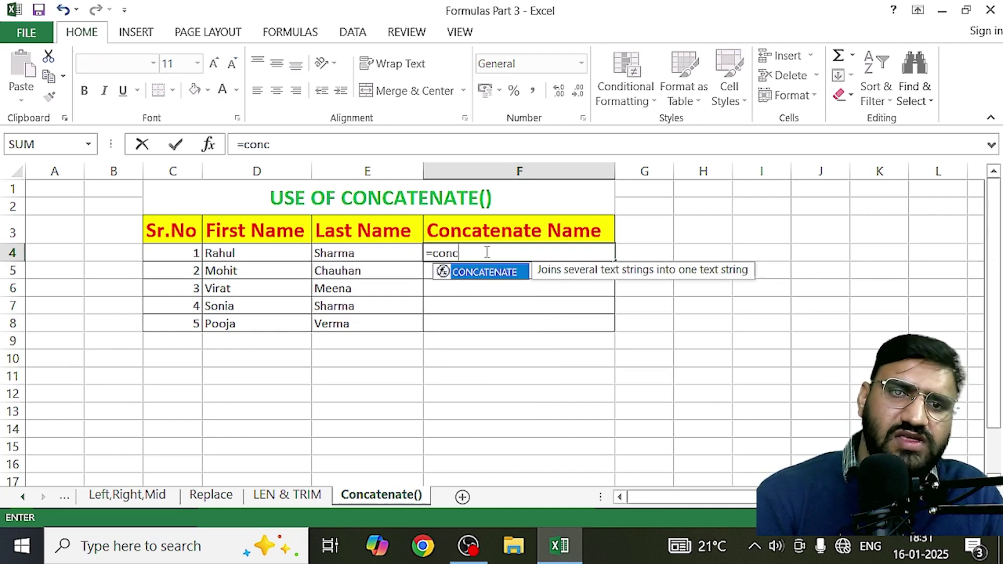
double_click(481, 273)
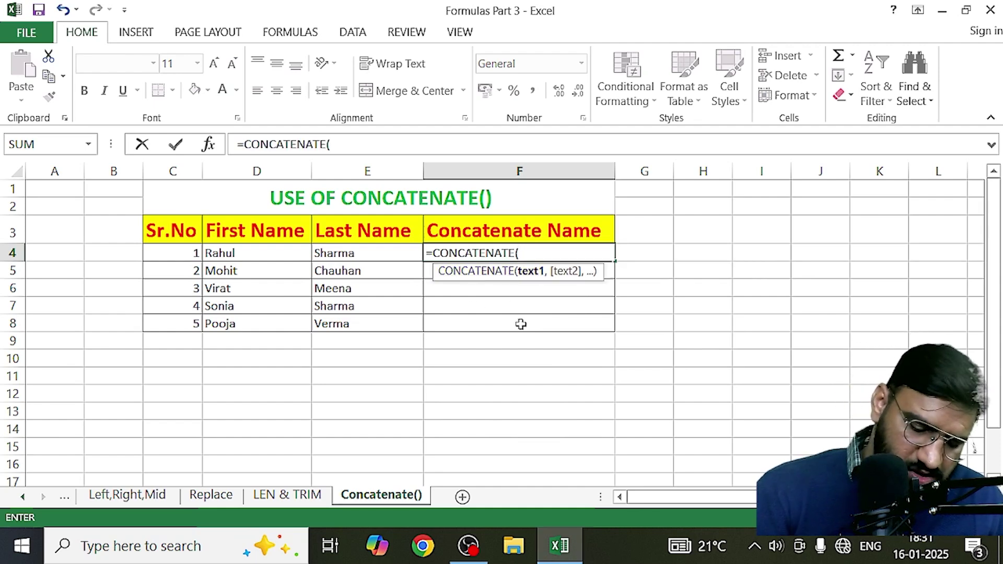
text(")
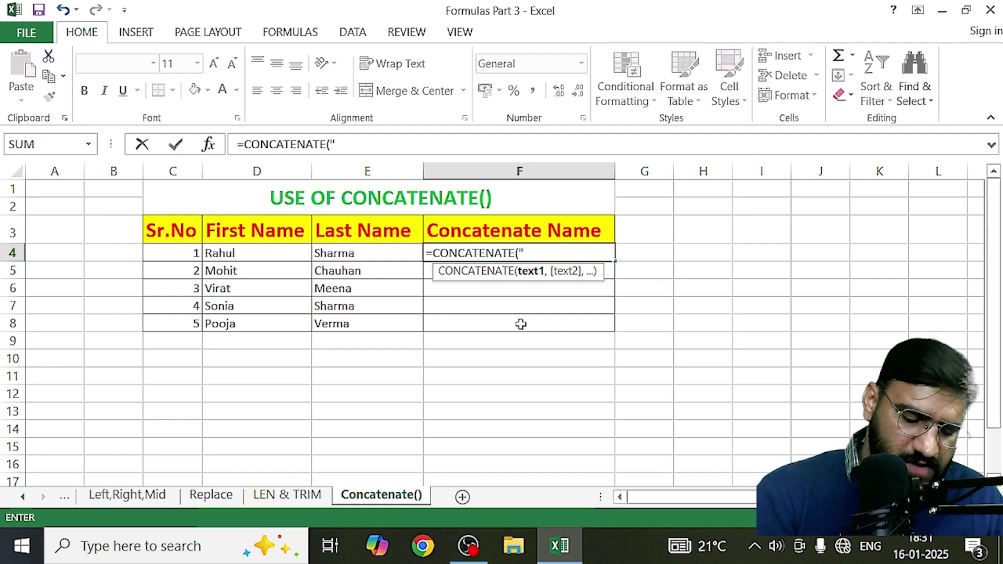
text(Rahul)
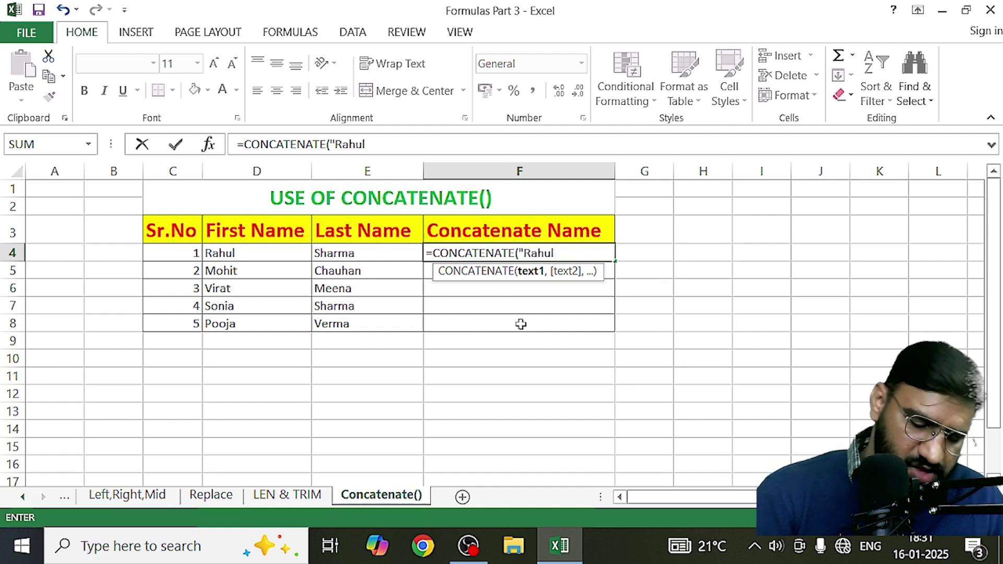
text(",)
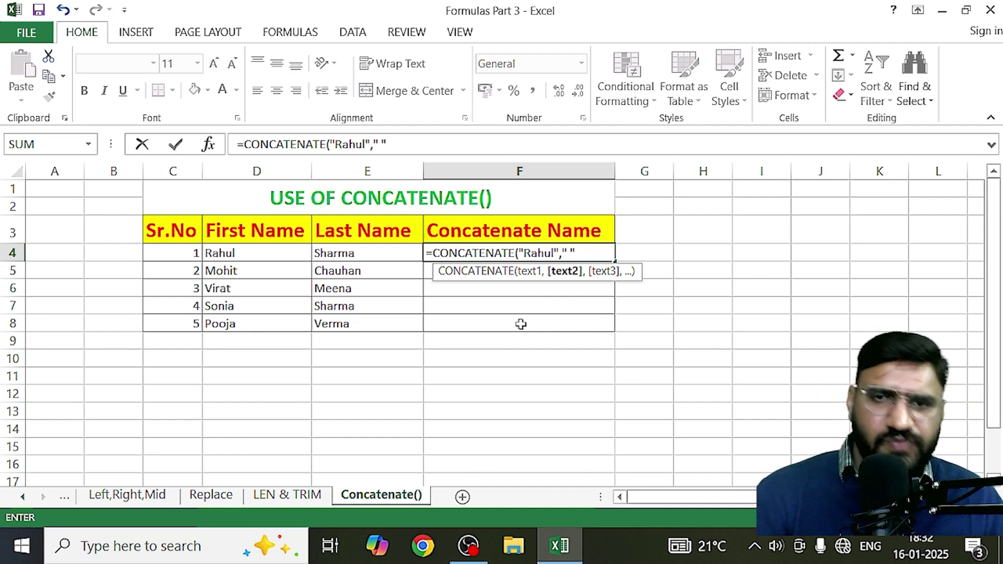
text(,)
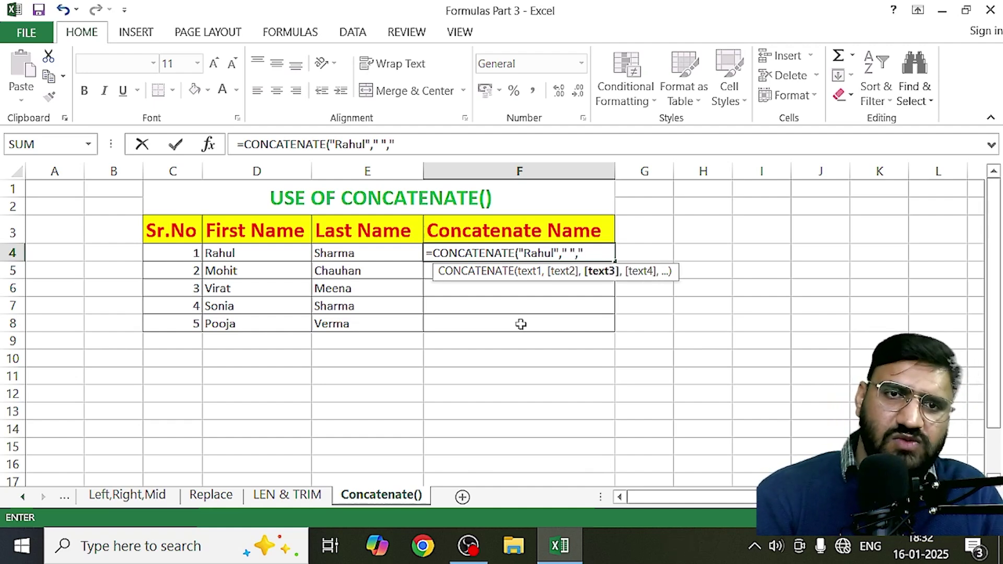
text("Sharm)
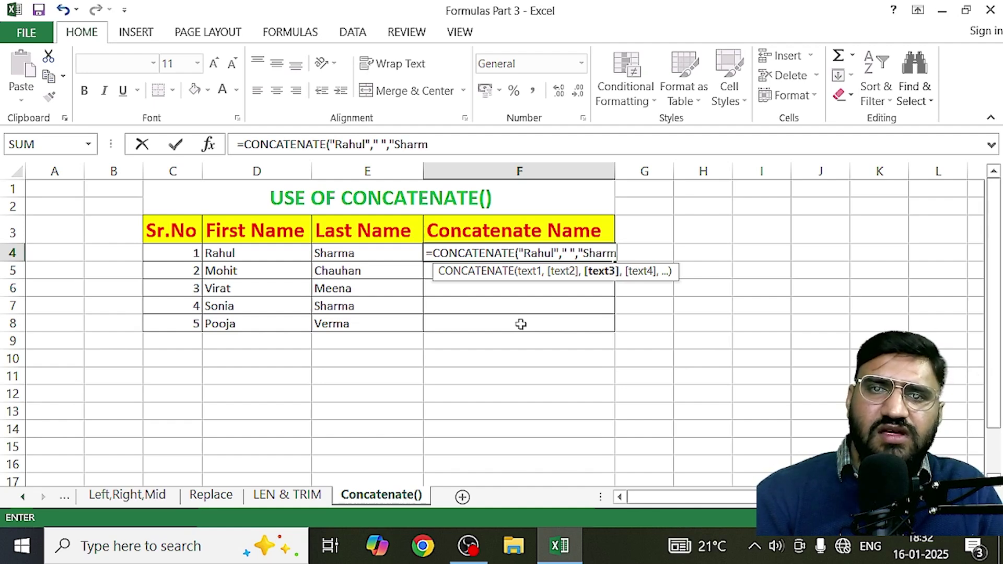
text(a)
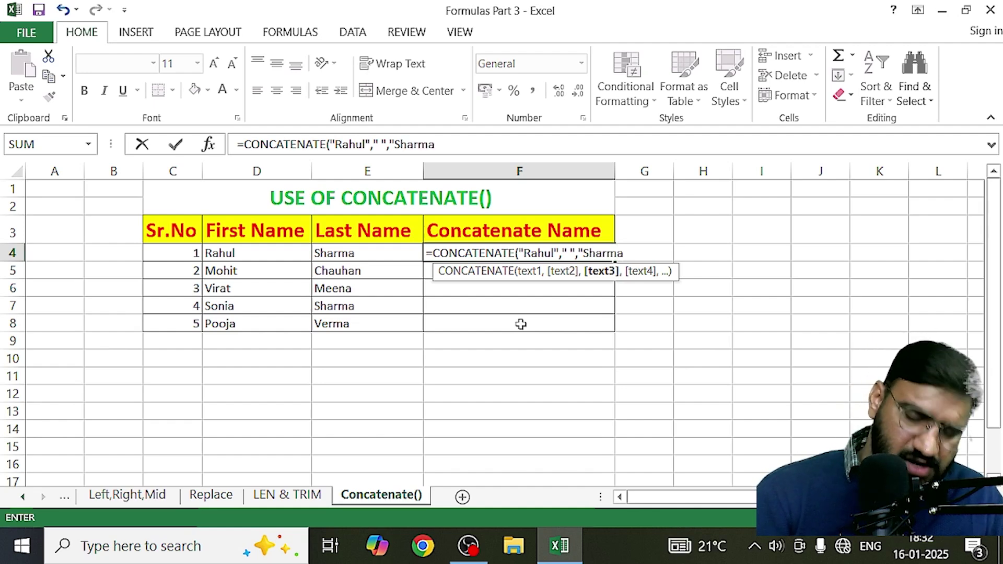
text(")
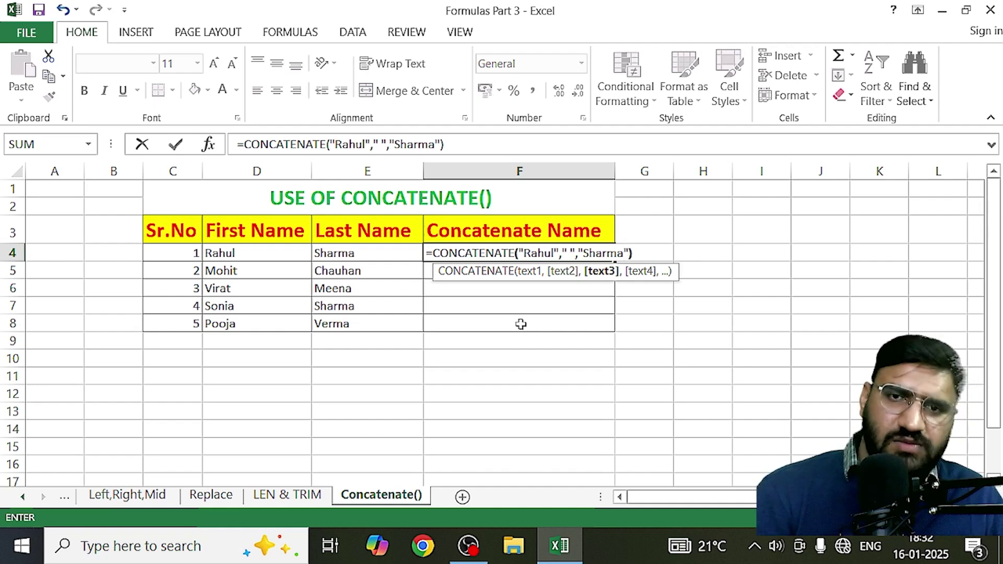
key(Return)
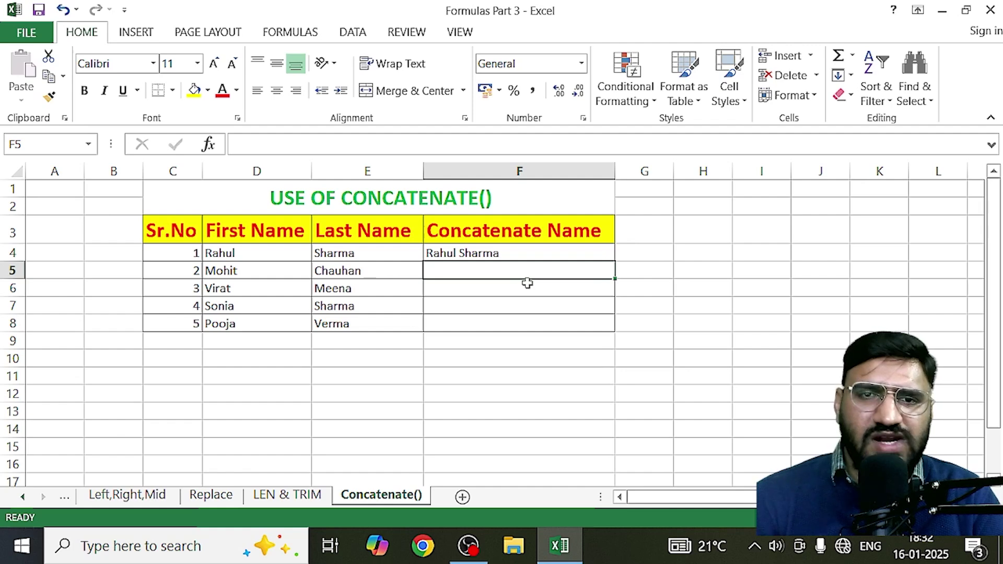
Step: Fill the quoted-text formula with the space from F4 down through F8, and clear the results in F4:F8
click(542, 253)
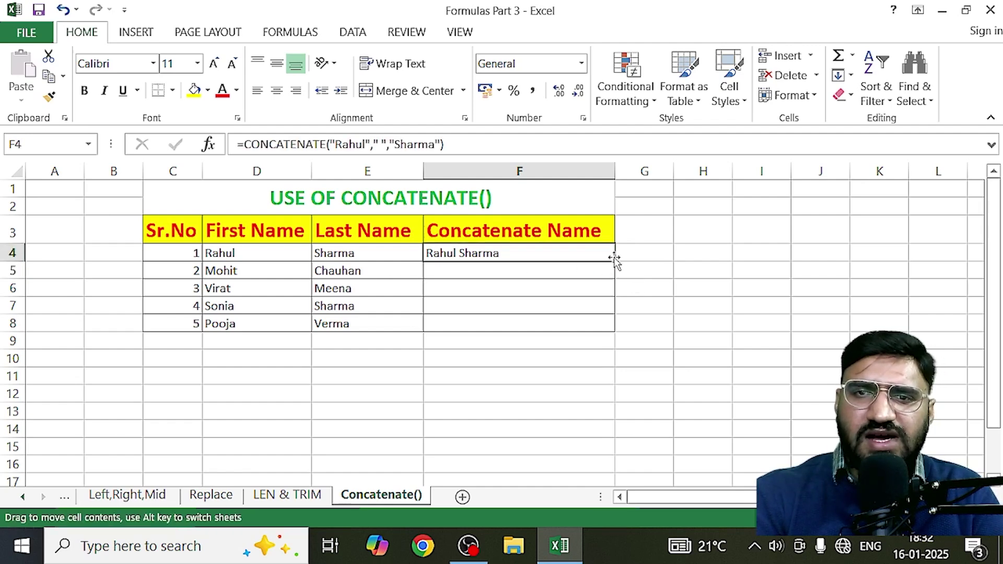
drag(616, 262, 602, 328)
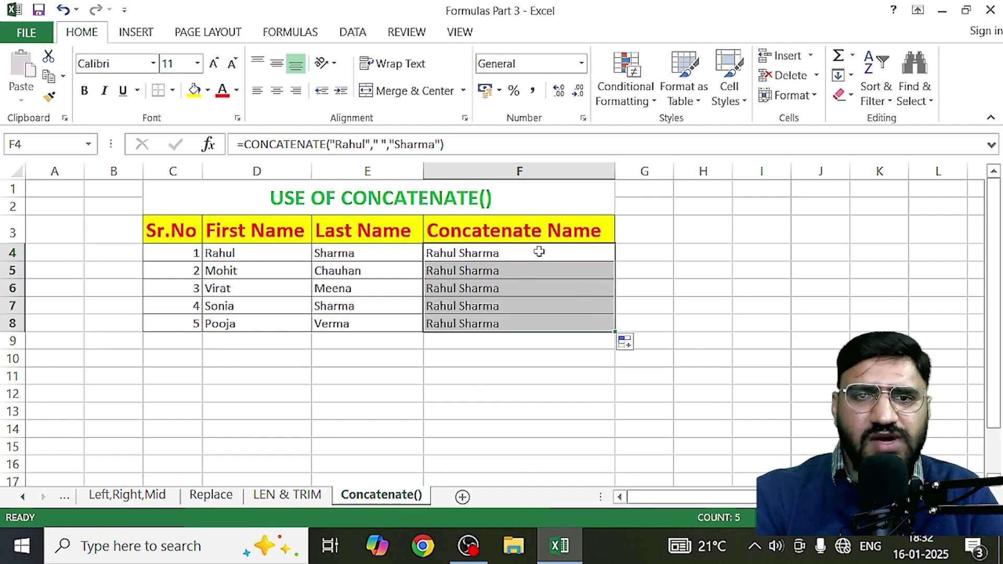
drag(538, 254, 548, 327)
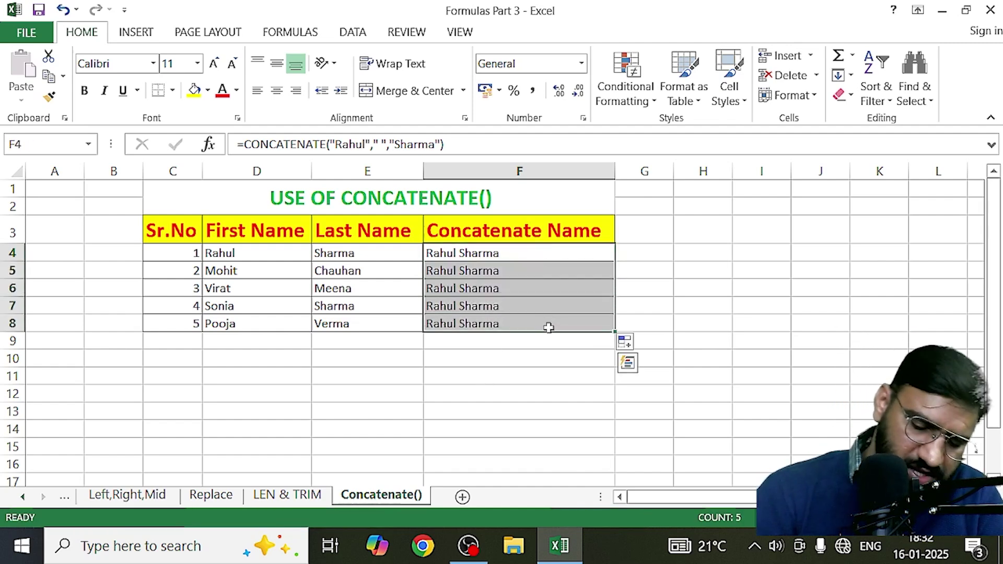
key(Delete)
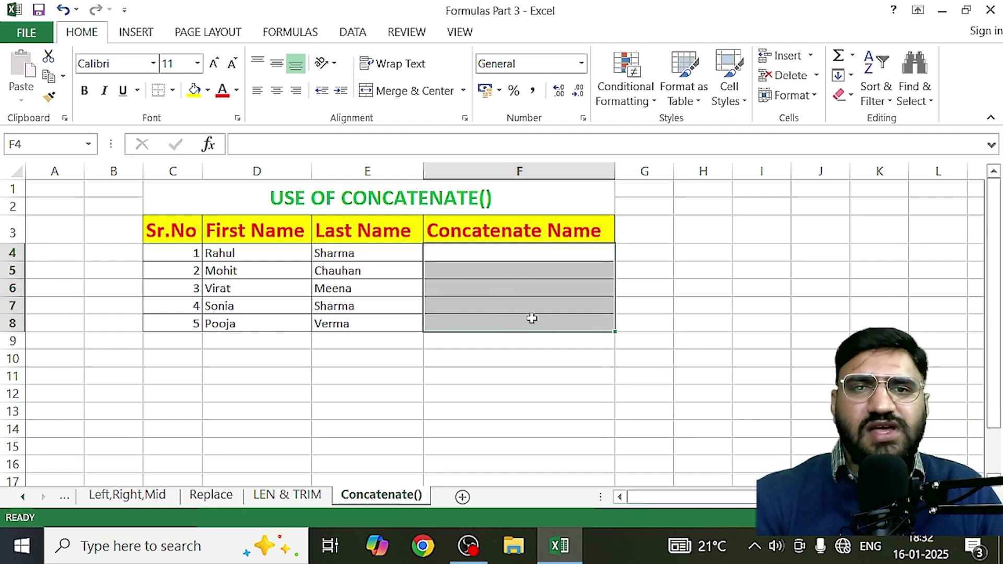
Step: Enter =CONCATENATE(D4,E4) in F4 to join the first and last name without a space, and clear F4:F8
click(477, 253)
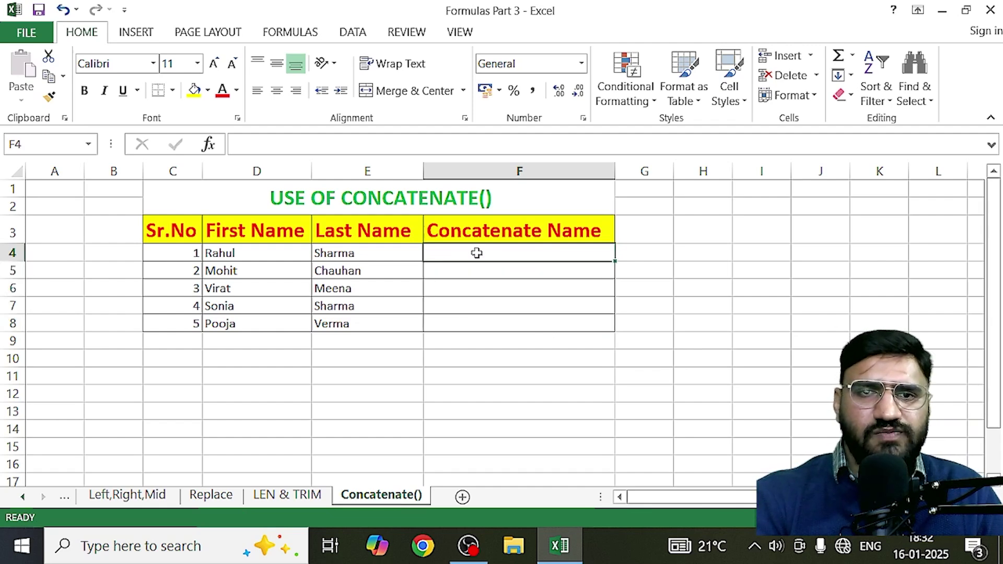
text(=)
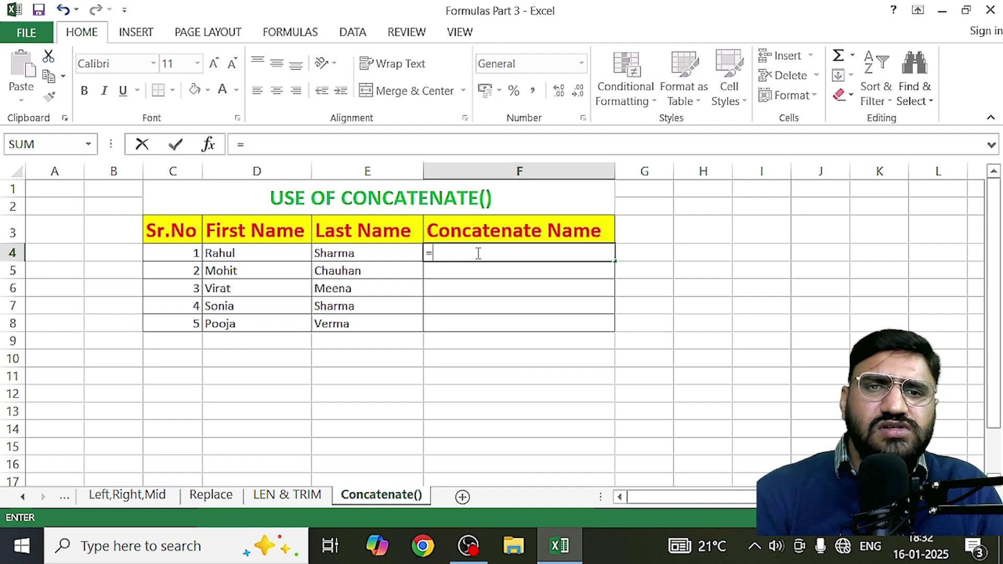
text(Con)
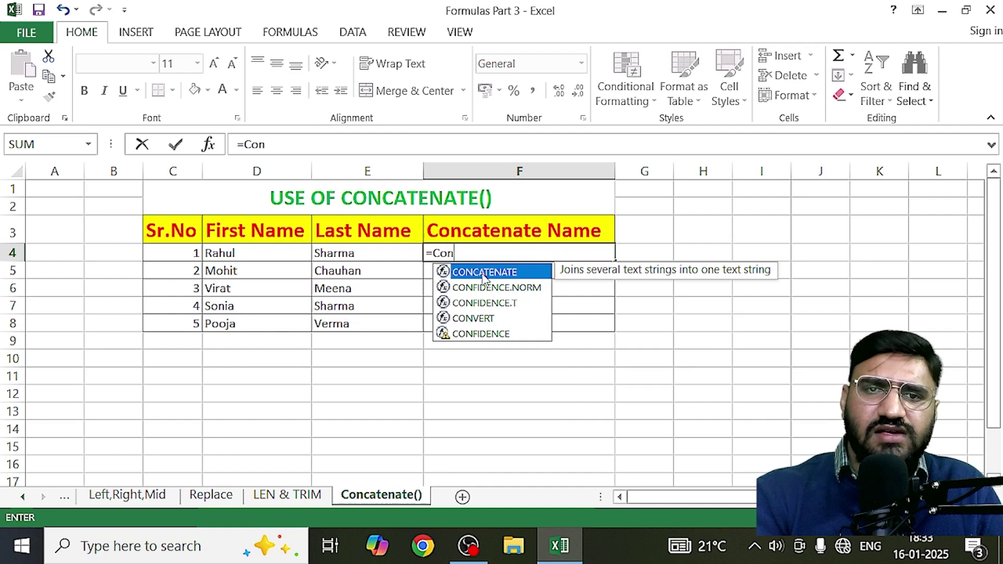
double_click(484, 273)
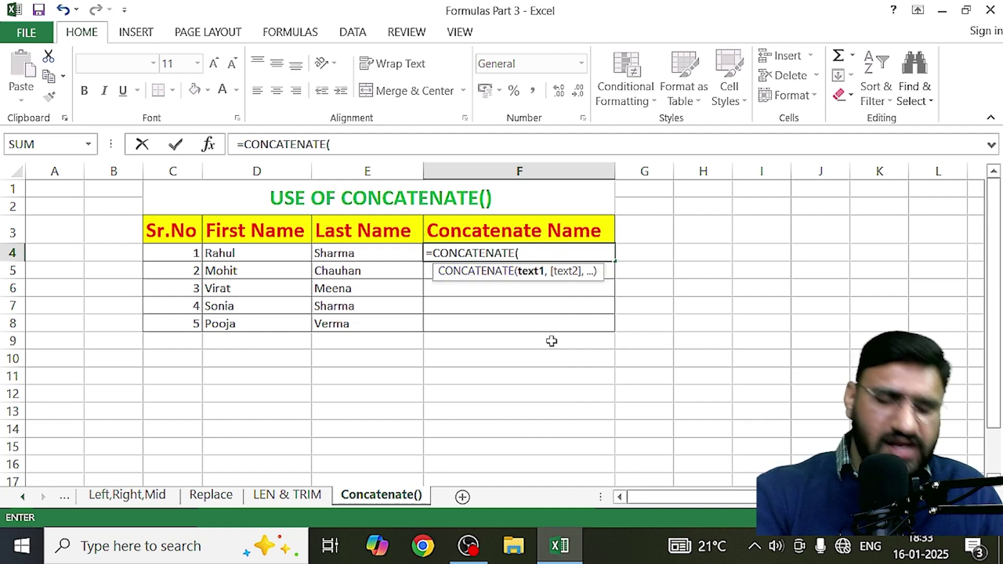
click(234, 254)
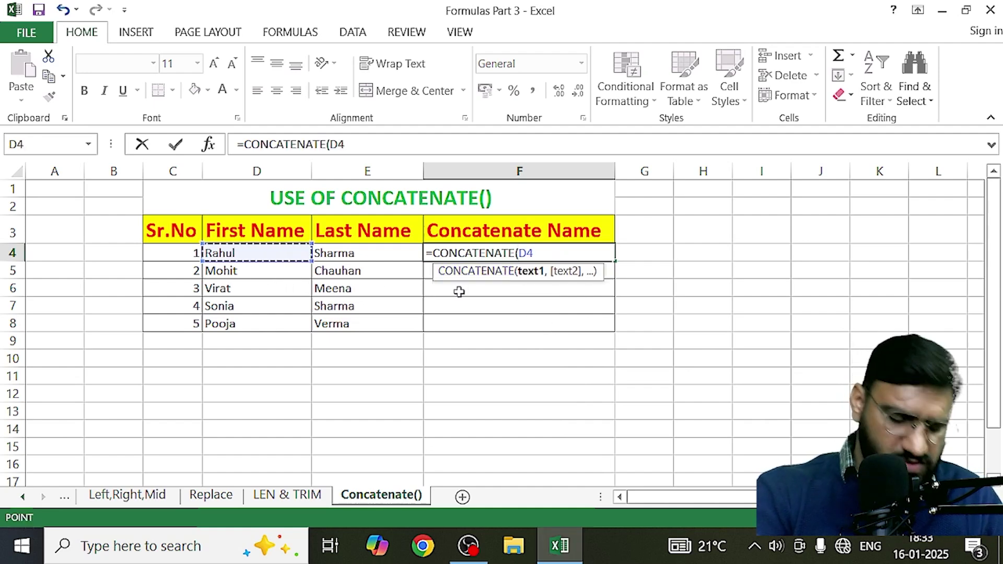
text(,)
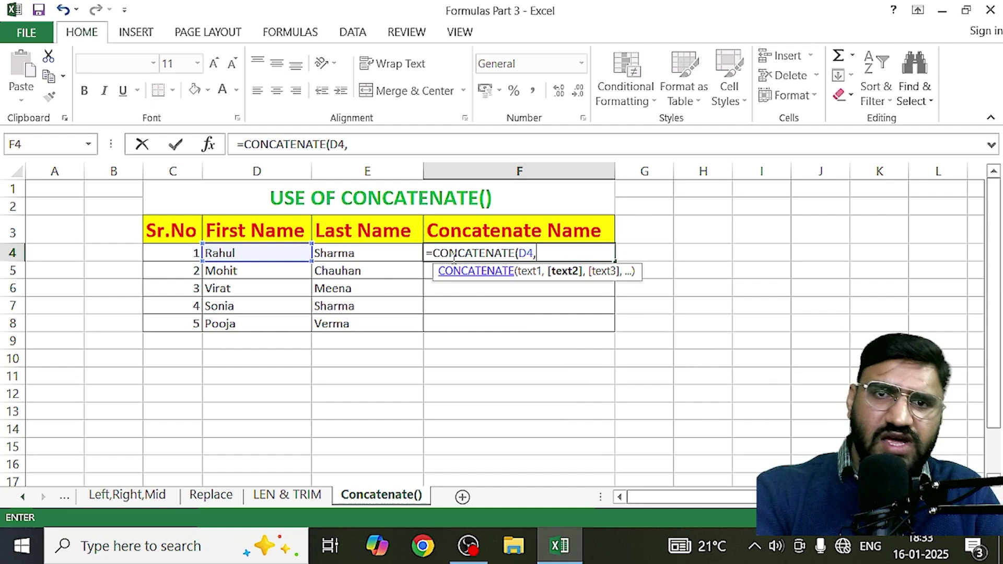
click(346, 244)
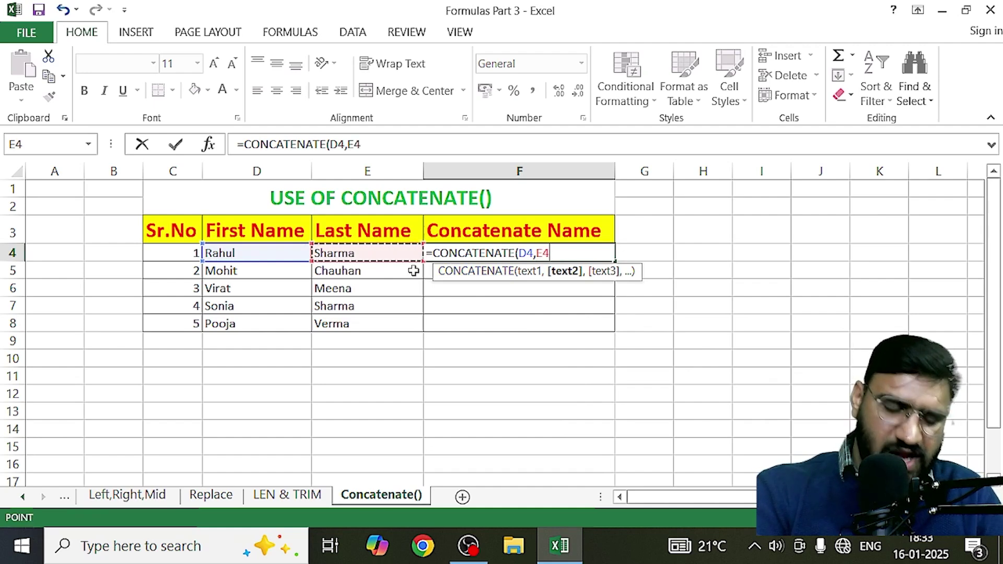
text())
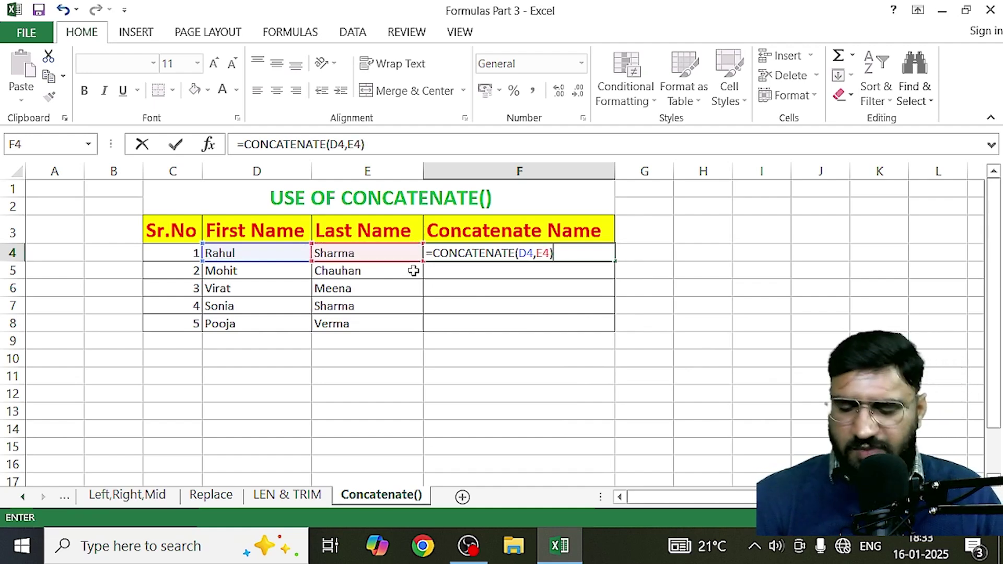
key(Return)
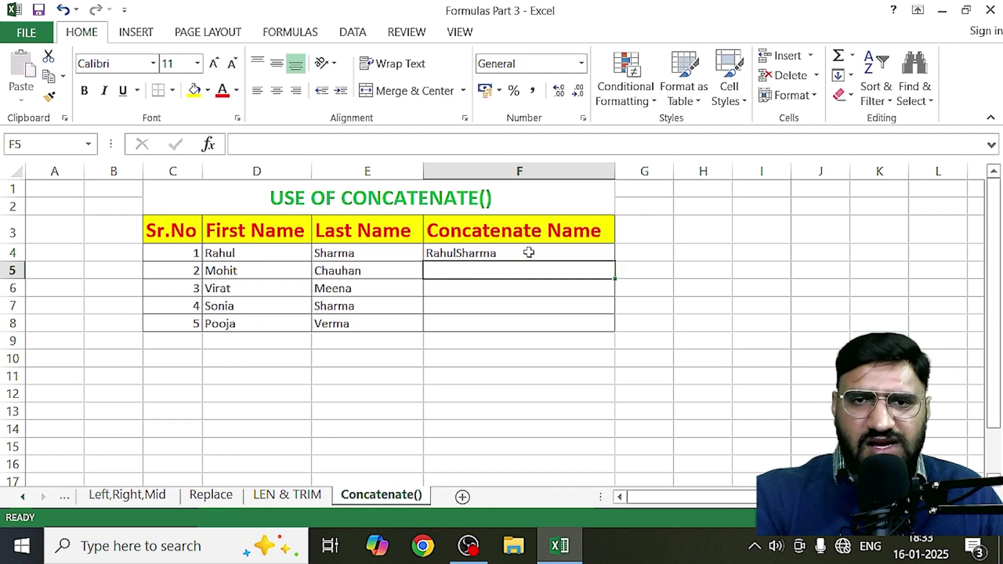
drag(528, 253, 519, 324)
key(Delete)
Step: Enter =CONCATENATE(D4," ",E4) in F4 to join the first and last name with a space between them
double_click(463, 254)
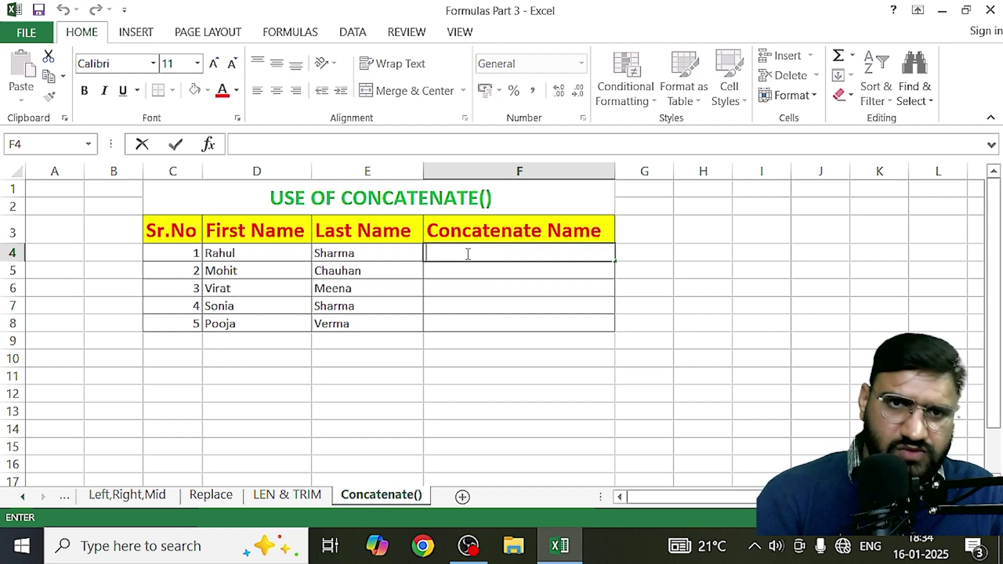
text(=)
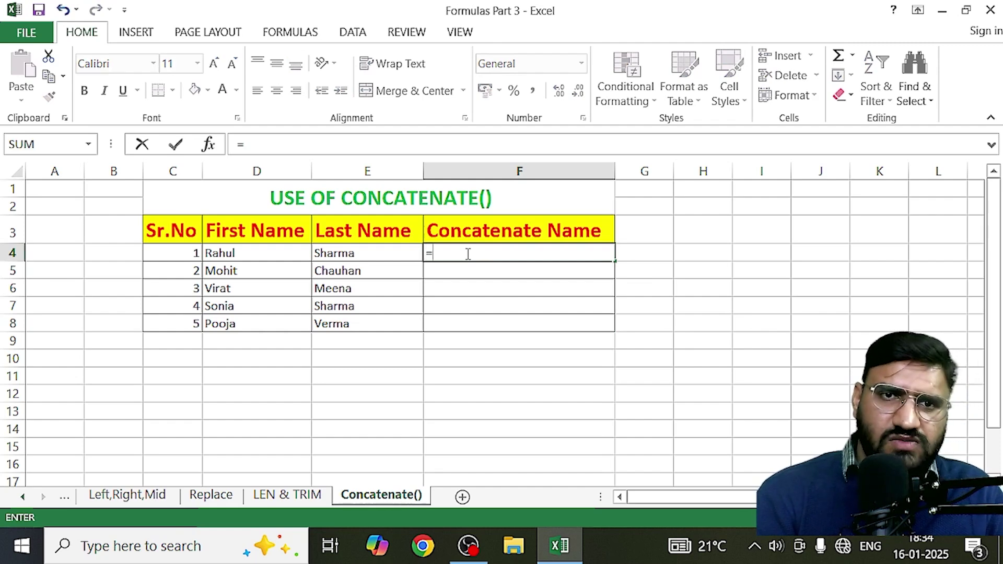
text(CONC)
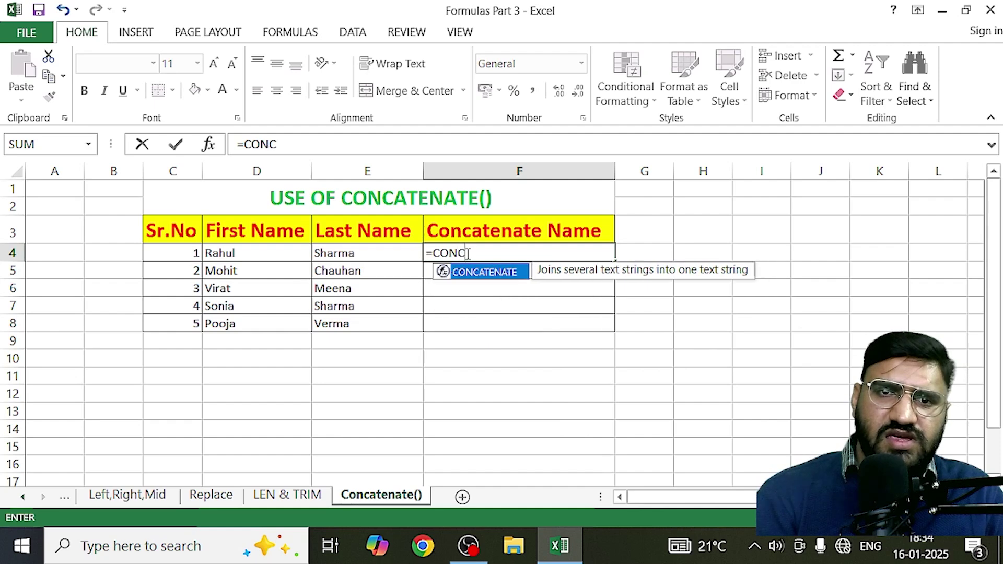
text(ATE)
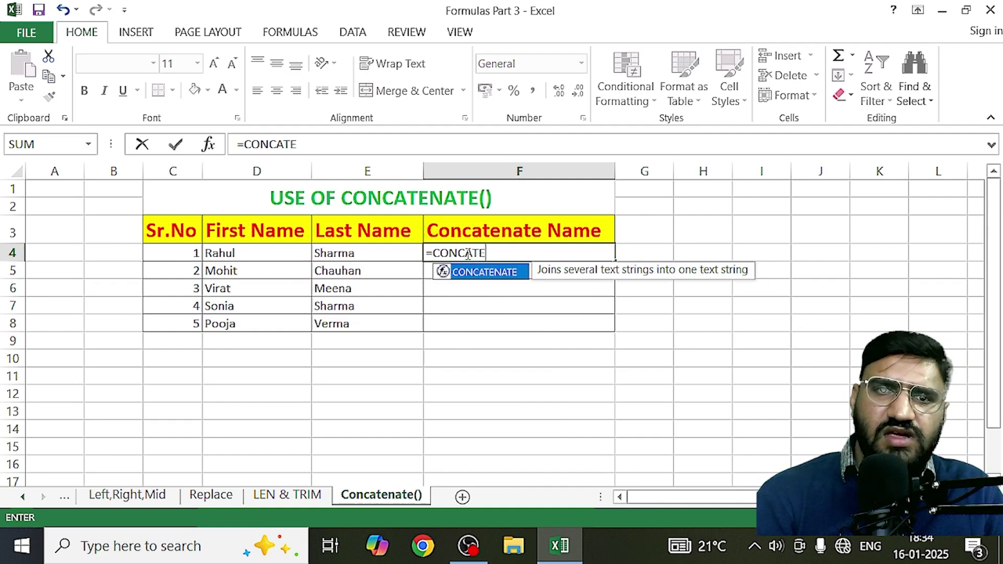
text(NAT)
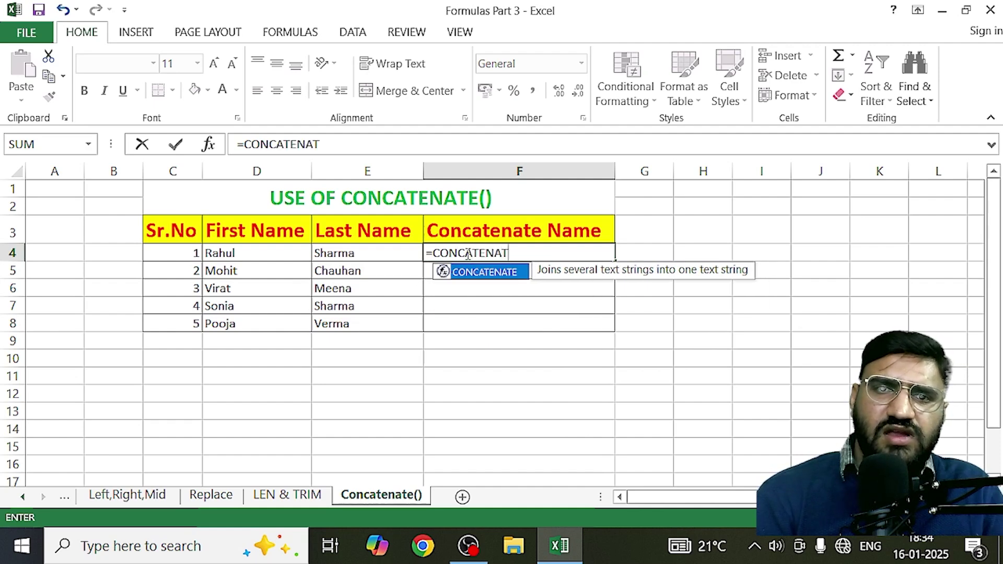
text(E()
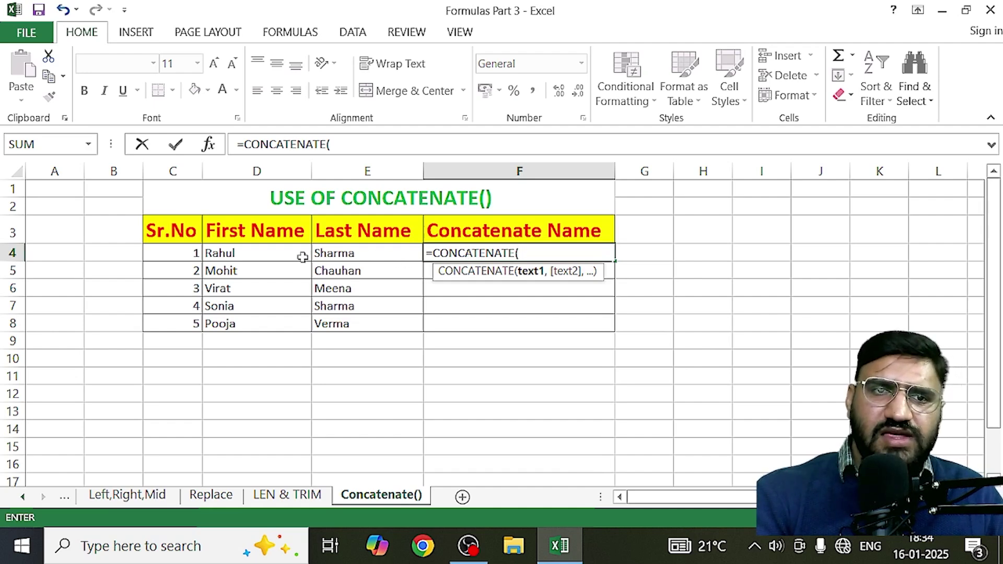
click(231, 254)
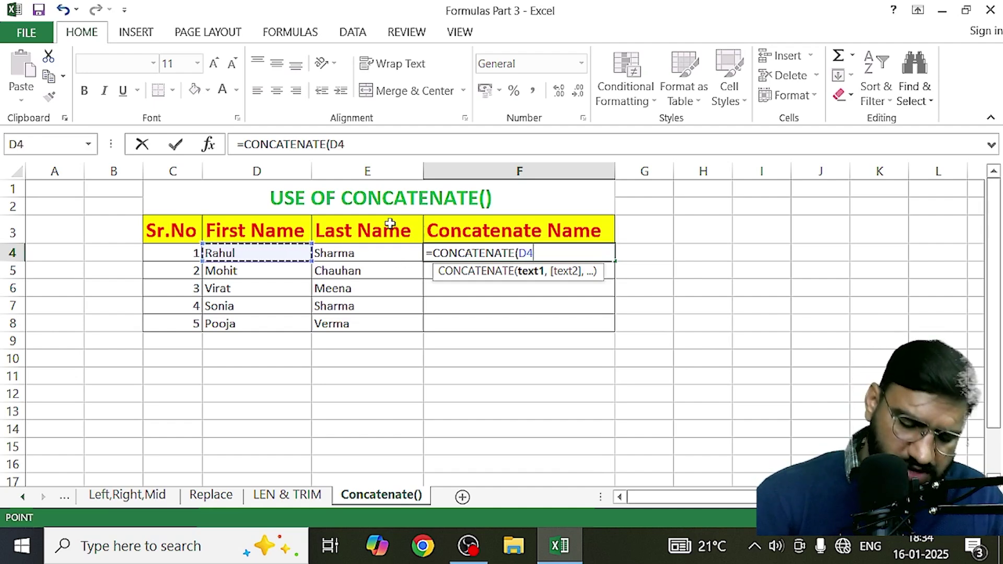
text(,)
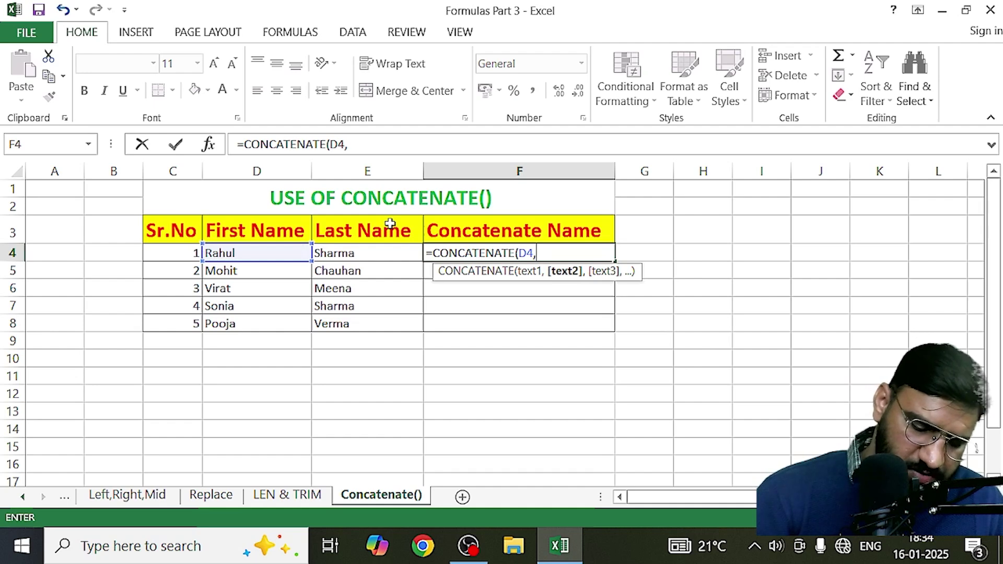
text(")
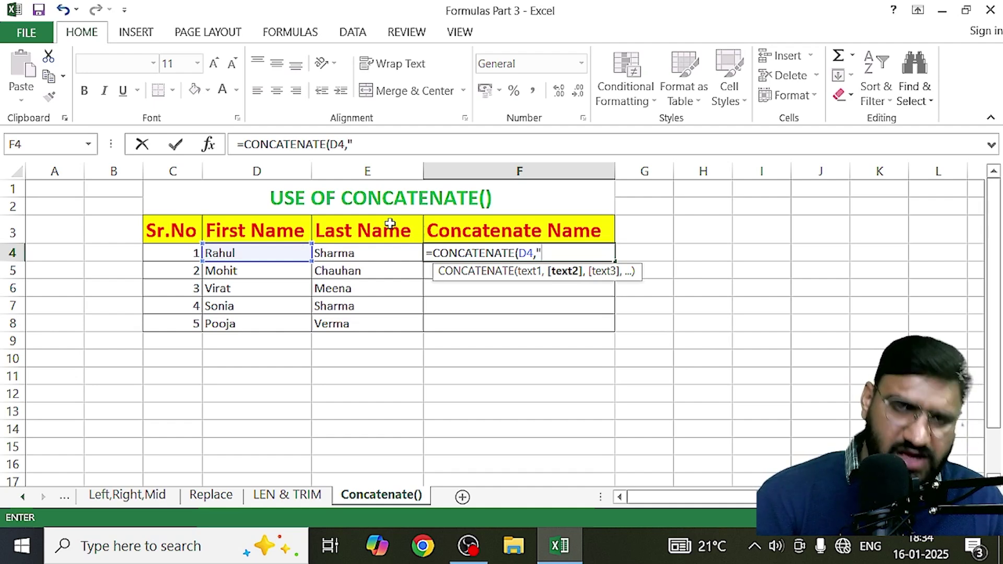
text( ")
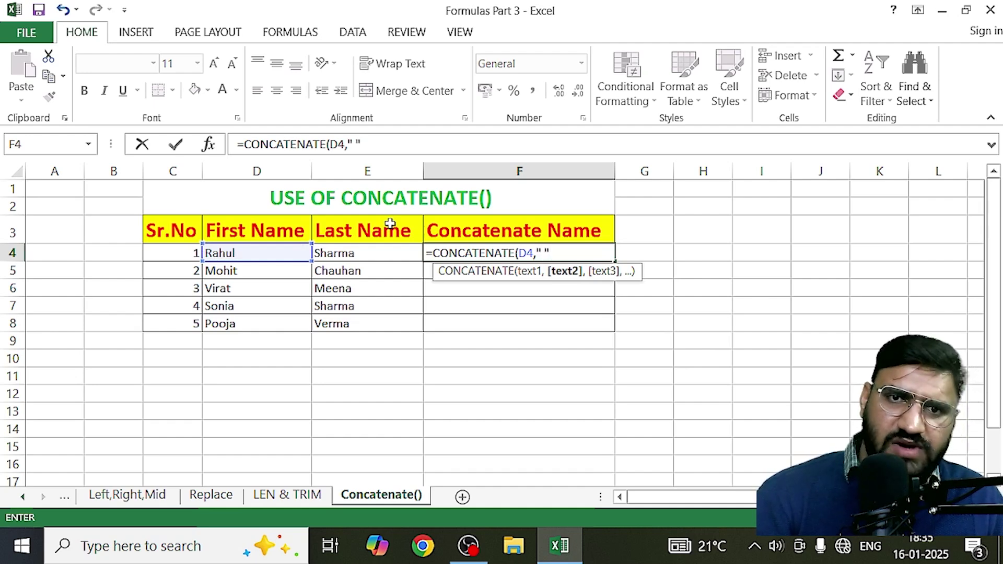
text(,)
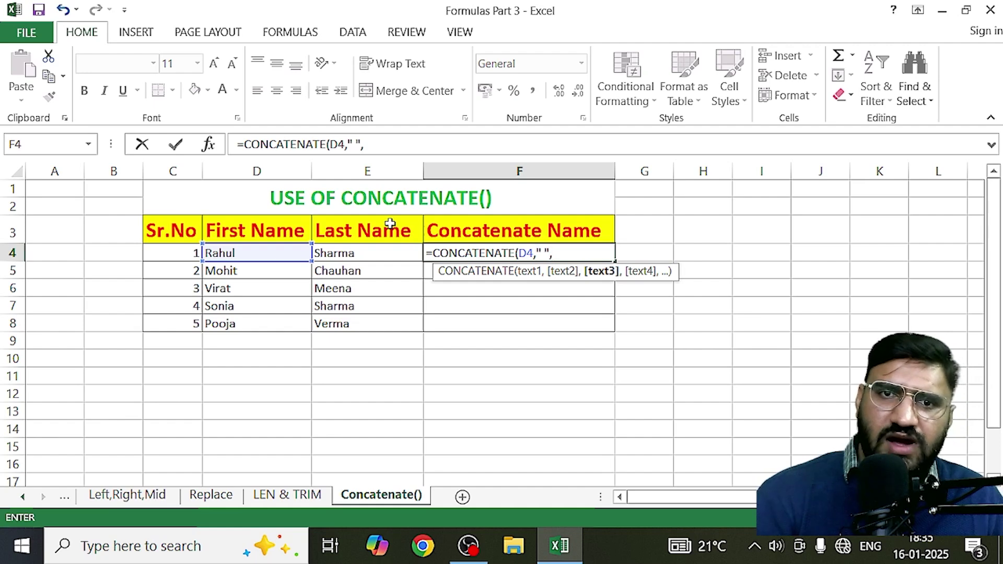
click(355, 253)
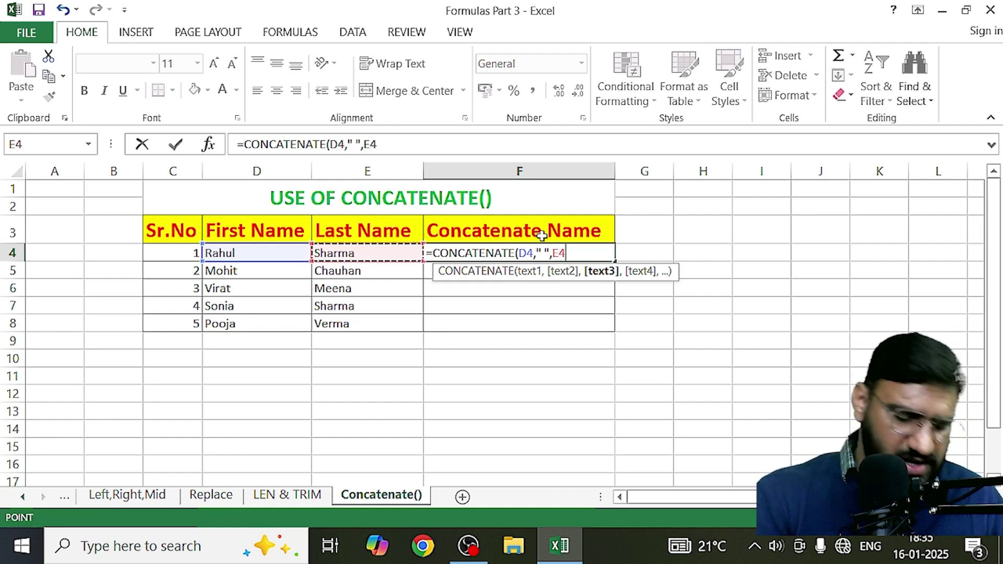
text())
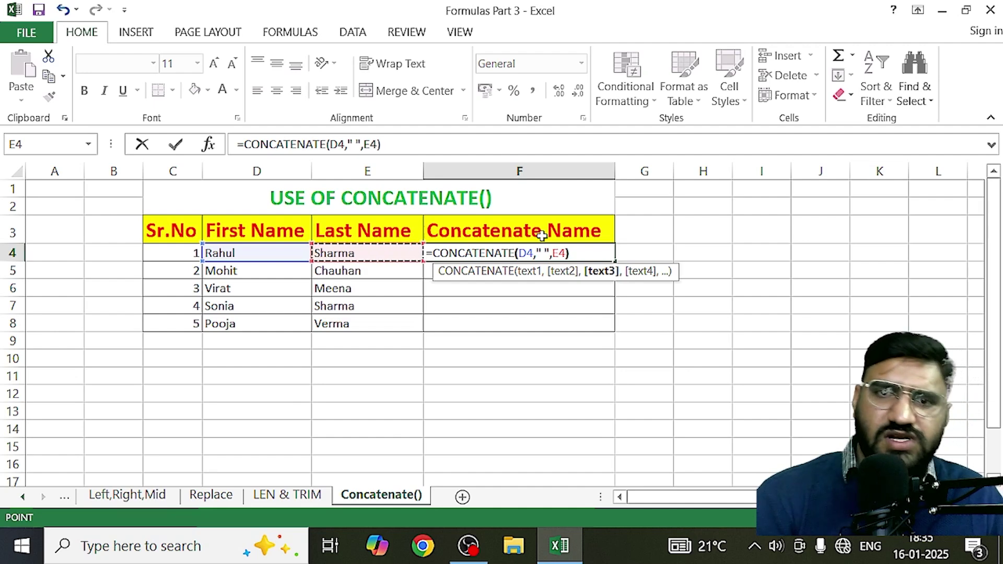
key(Return)
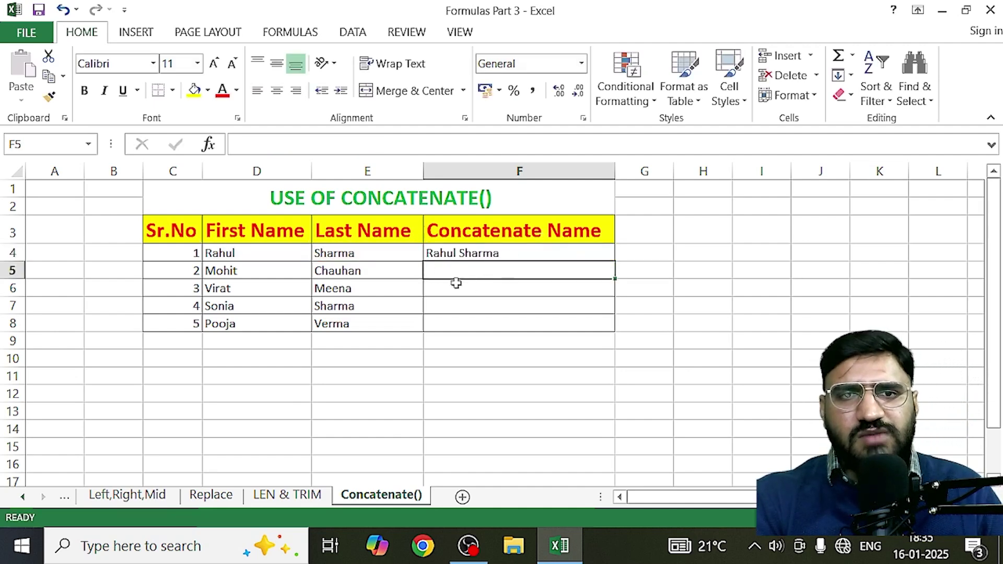
Step: Fill the cell-reference CONCATENATE formula with the space from F4 down through F8, and deselect the range
click(577, 253)
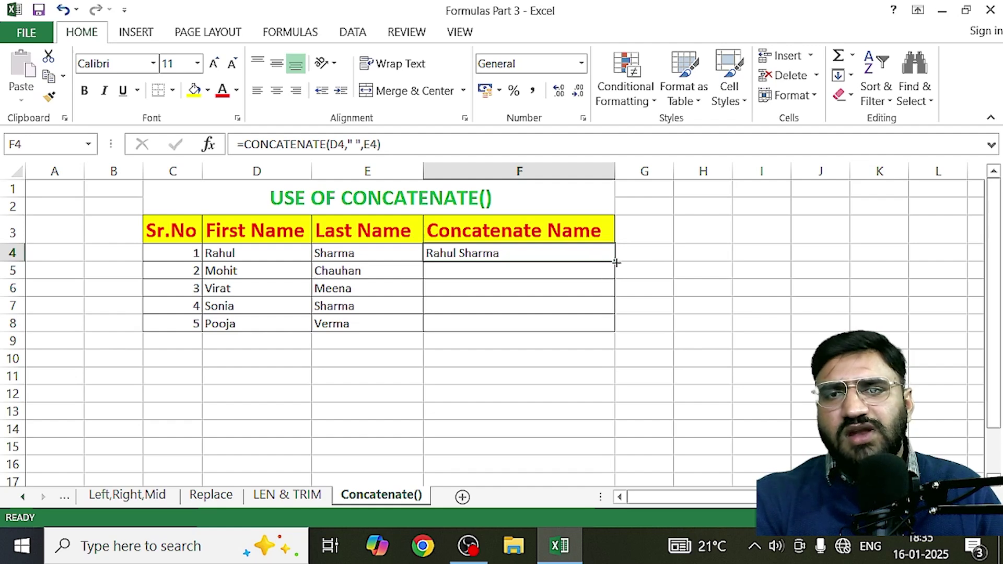
drag(617, 263, 617, 333)
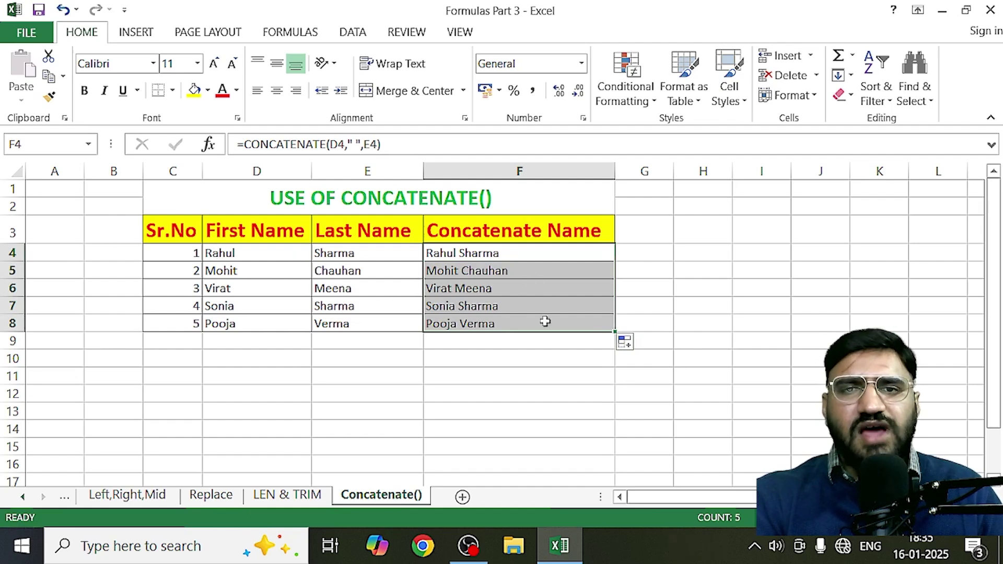
click(515, 397)
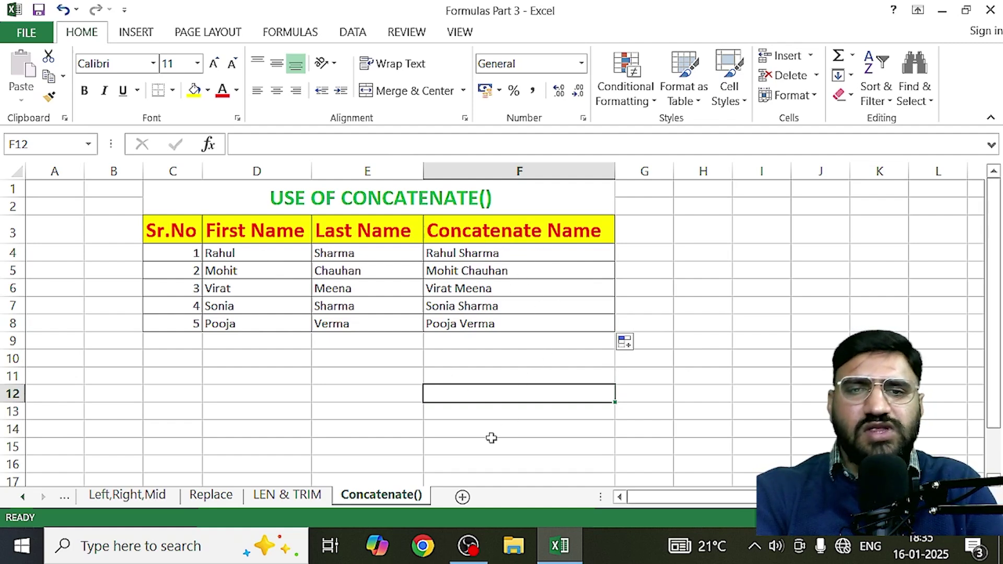
click(781, 355)
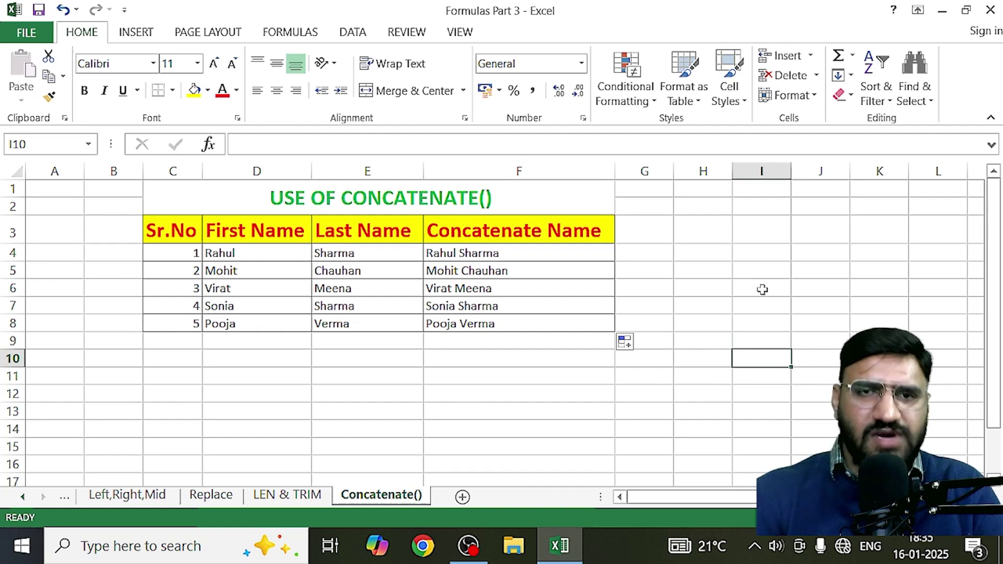